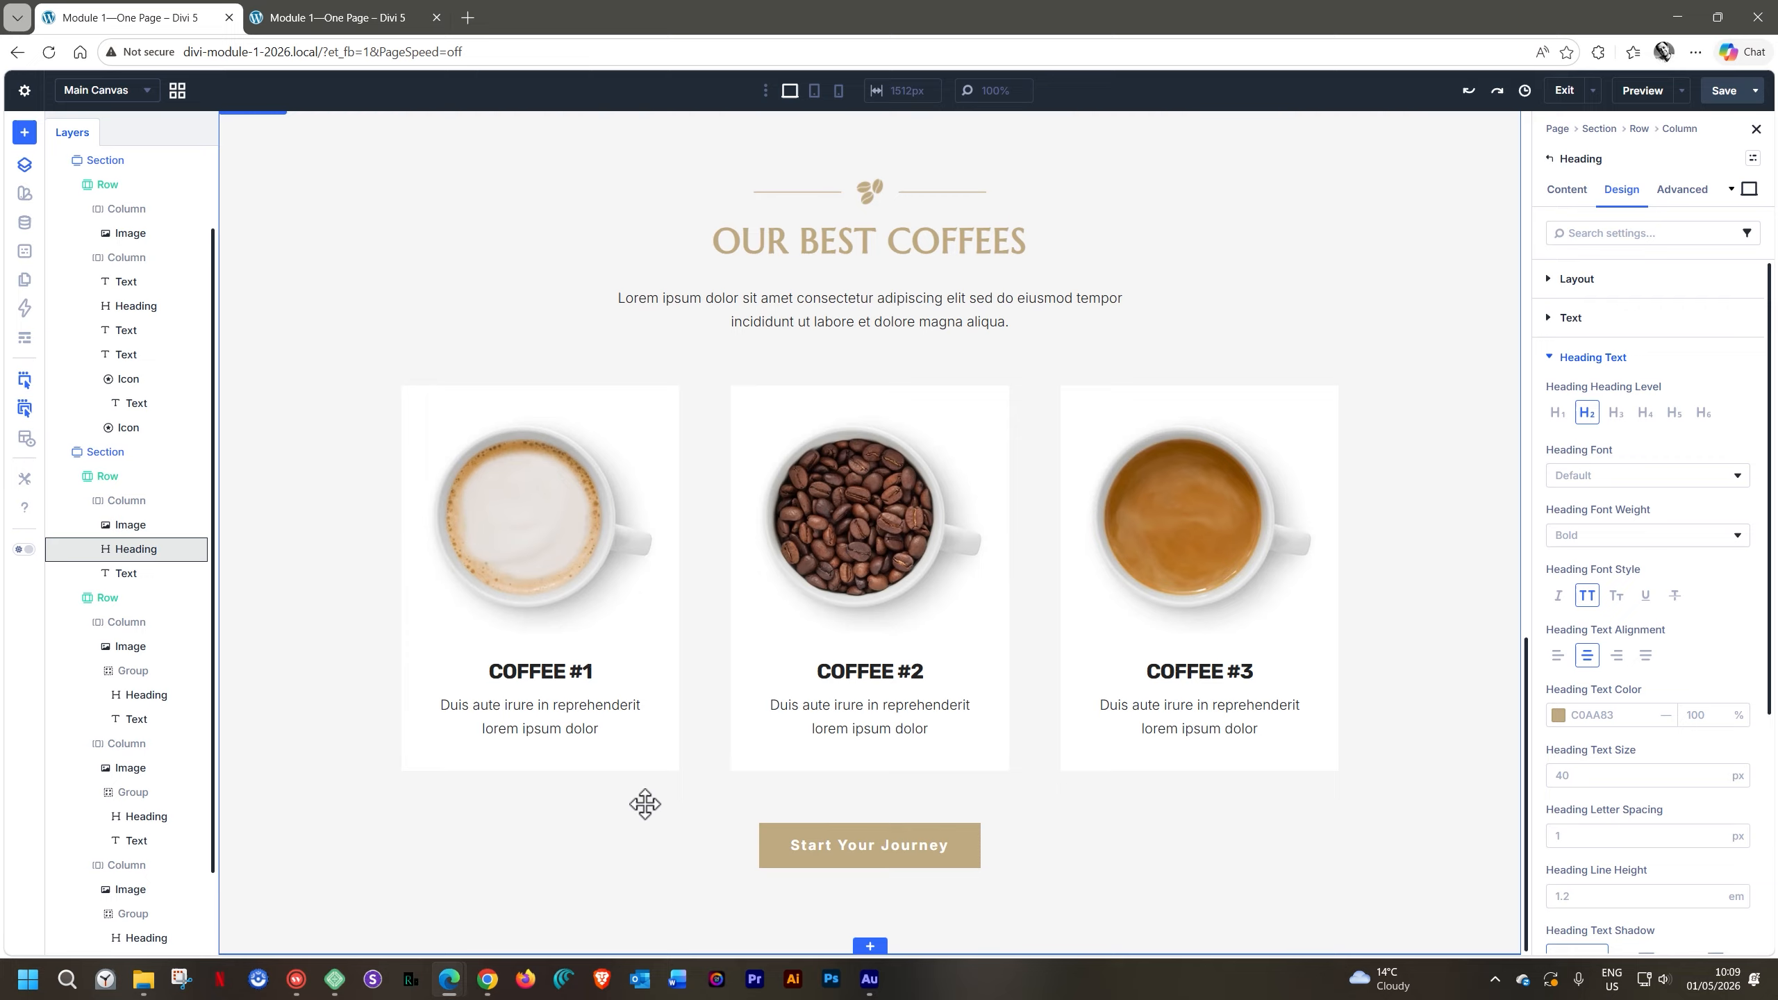
# Check the Atmosphere section on the reference site, then return to the coffee page
pyautogui.click(449, 978)
pyautogui.click(435, 948)
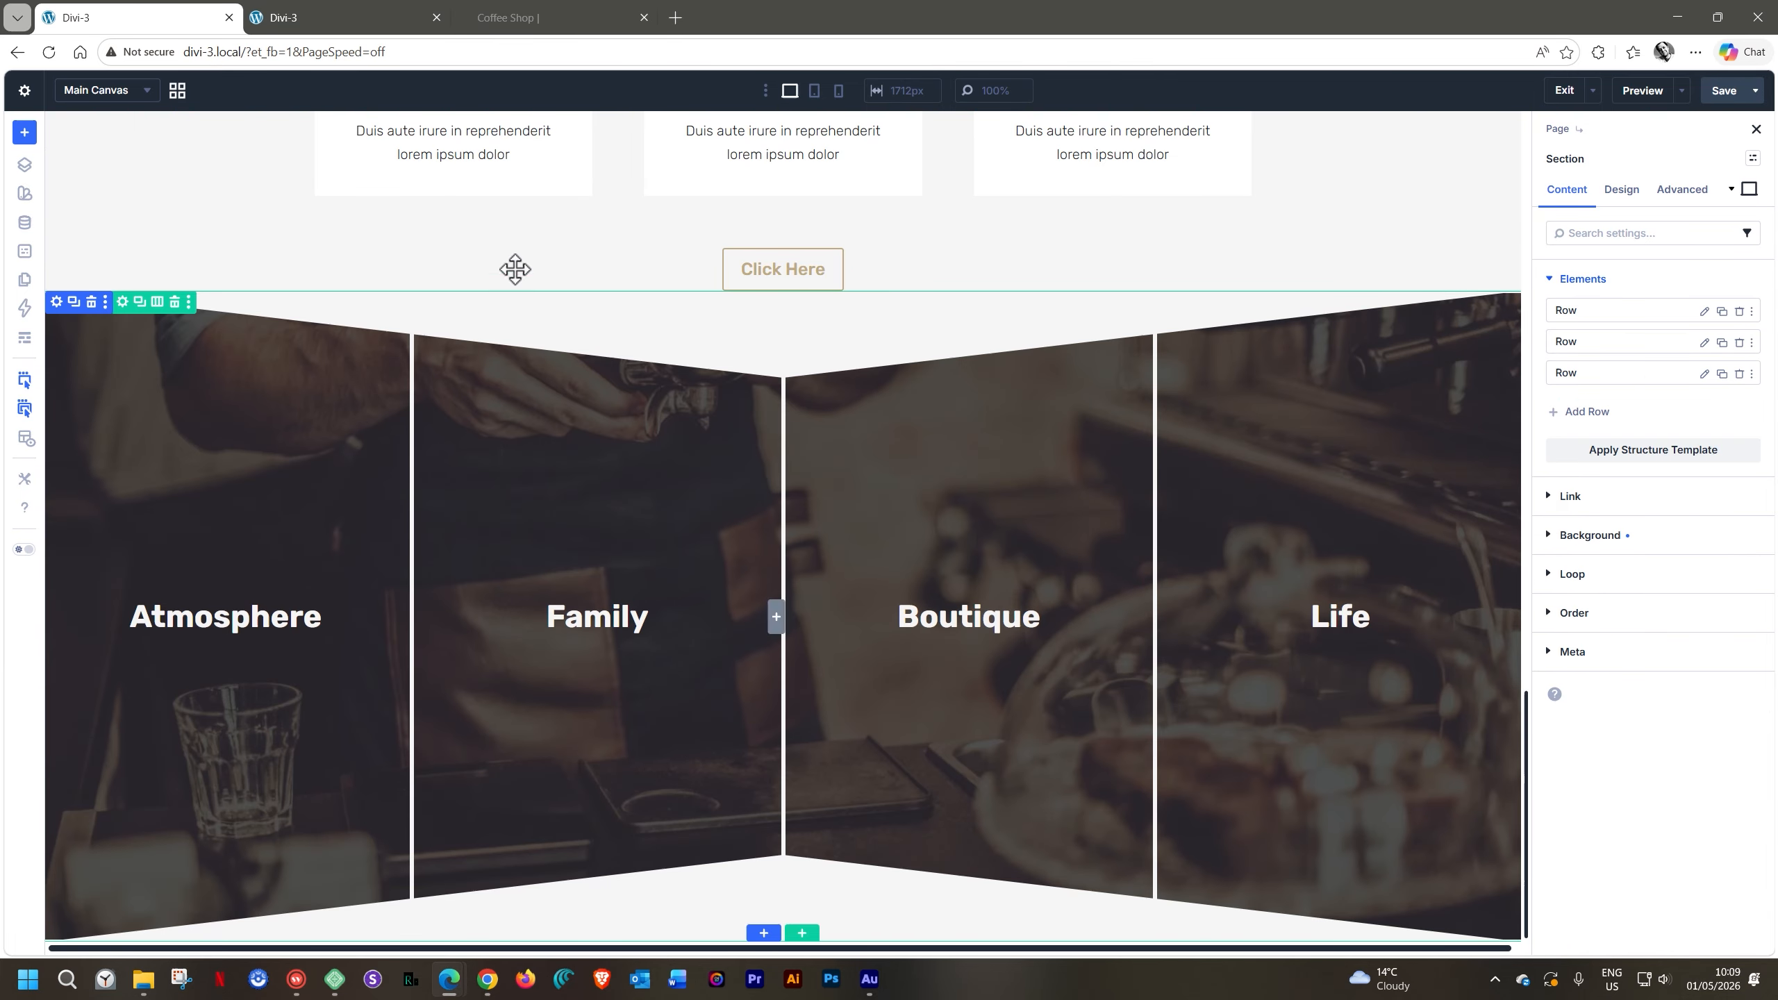
pyautogui.scroll(2, 367, 484)
pyautogui.scroll(-2, 367, 485)
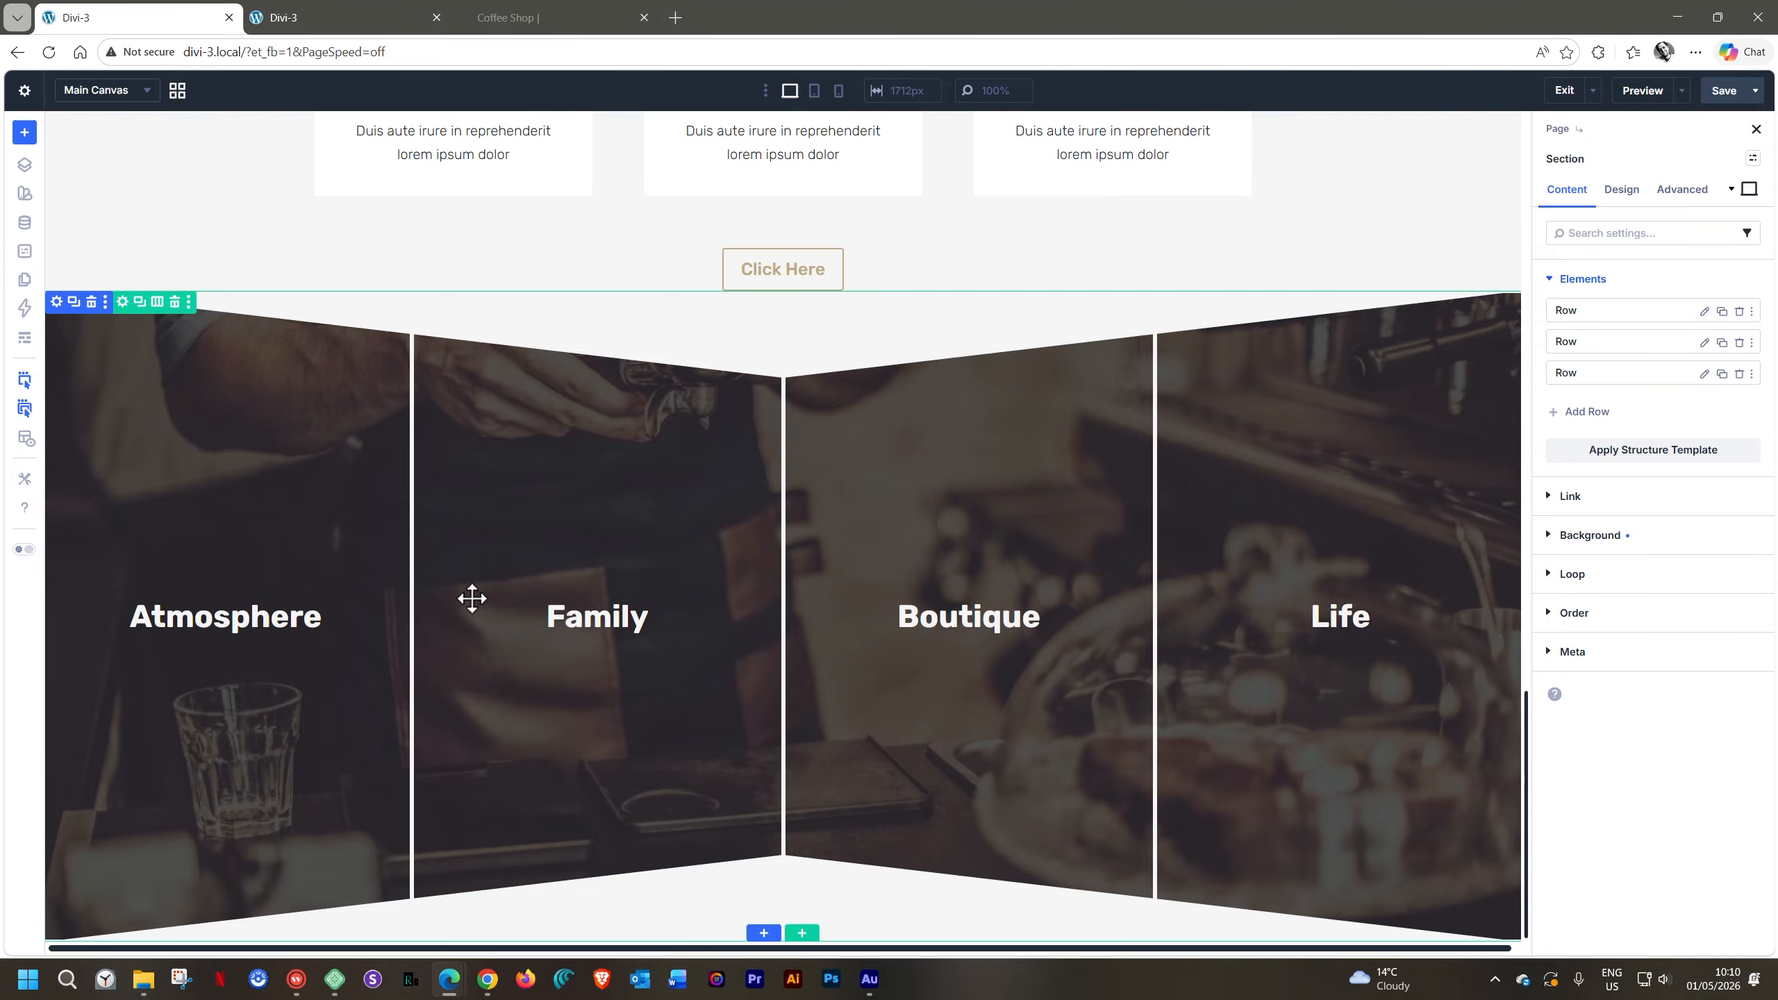
pyautogui.click(471, 951)
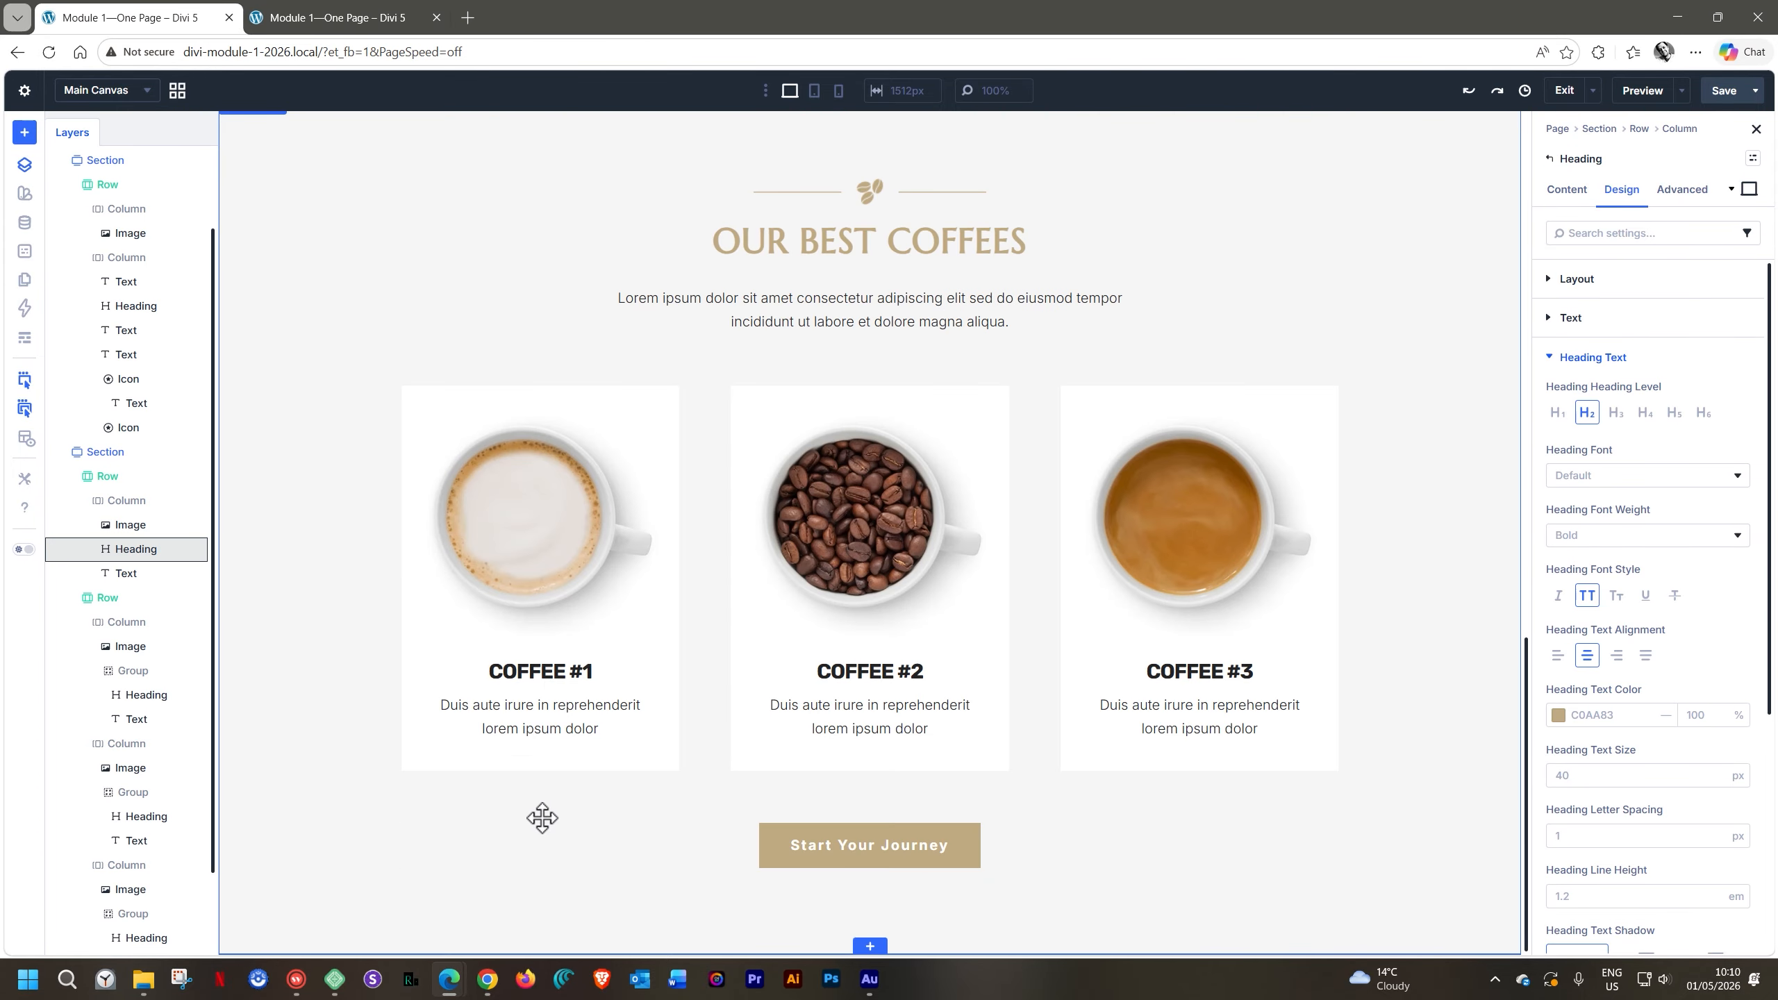
# Add a section with a four equal-columns row below the coffee cards, without any module
pyautogui.click(868, 947)
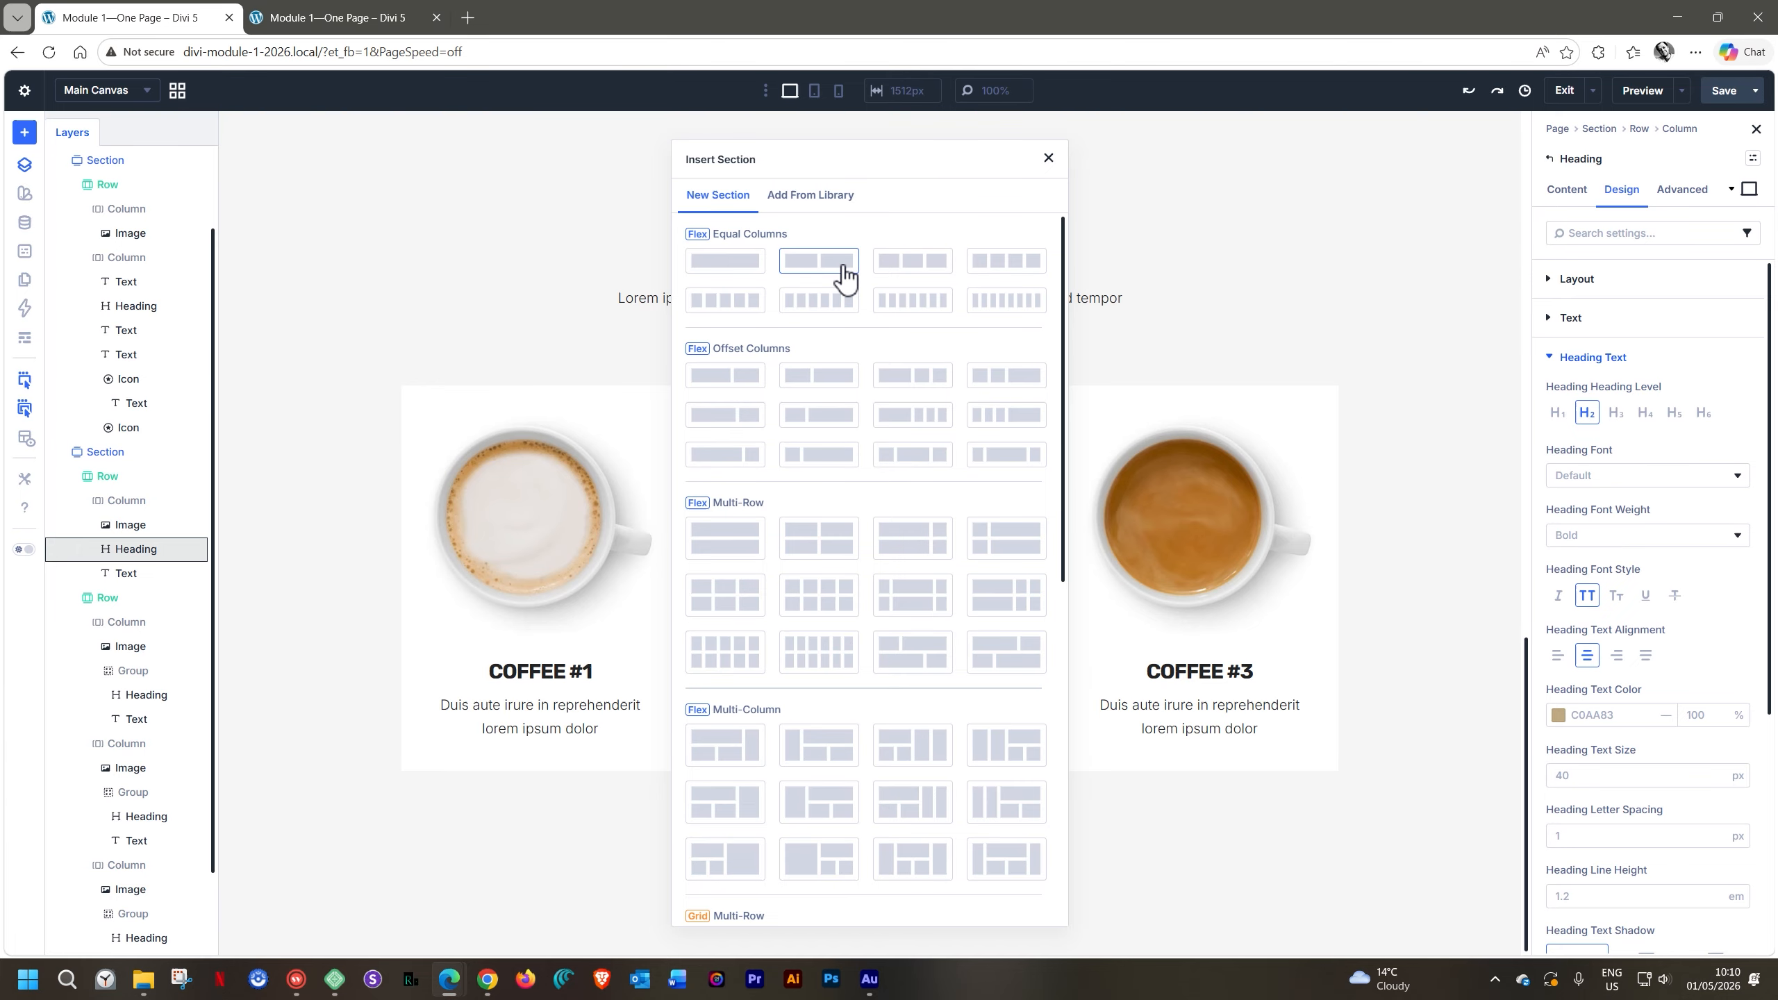
pyautogui.click(1019, 266)
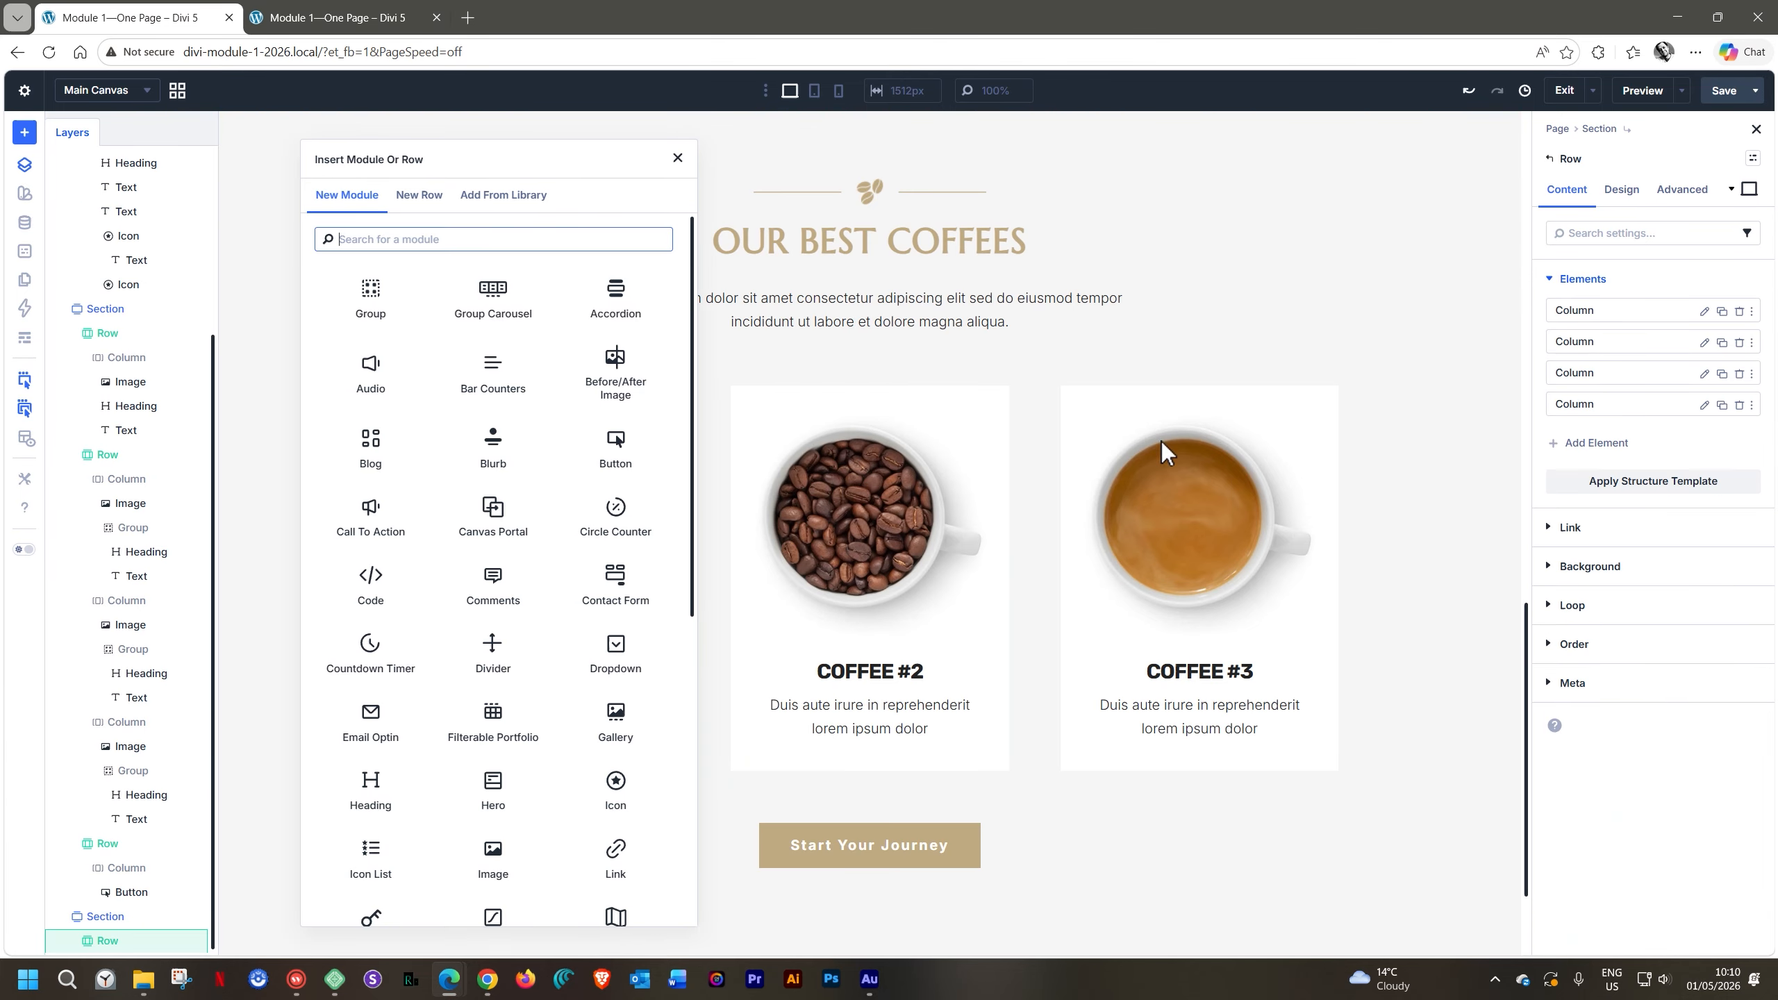
pyautogui.click(1428, 628)
pyautogui.scroll(-3, 1428, 628)
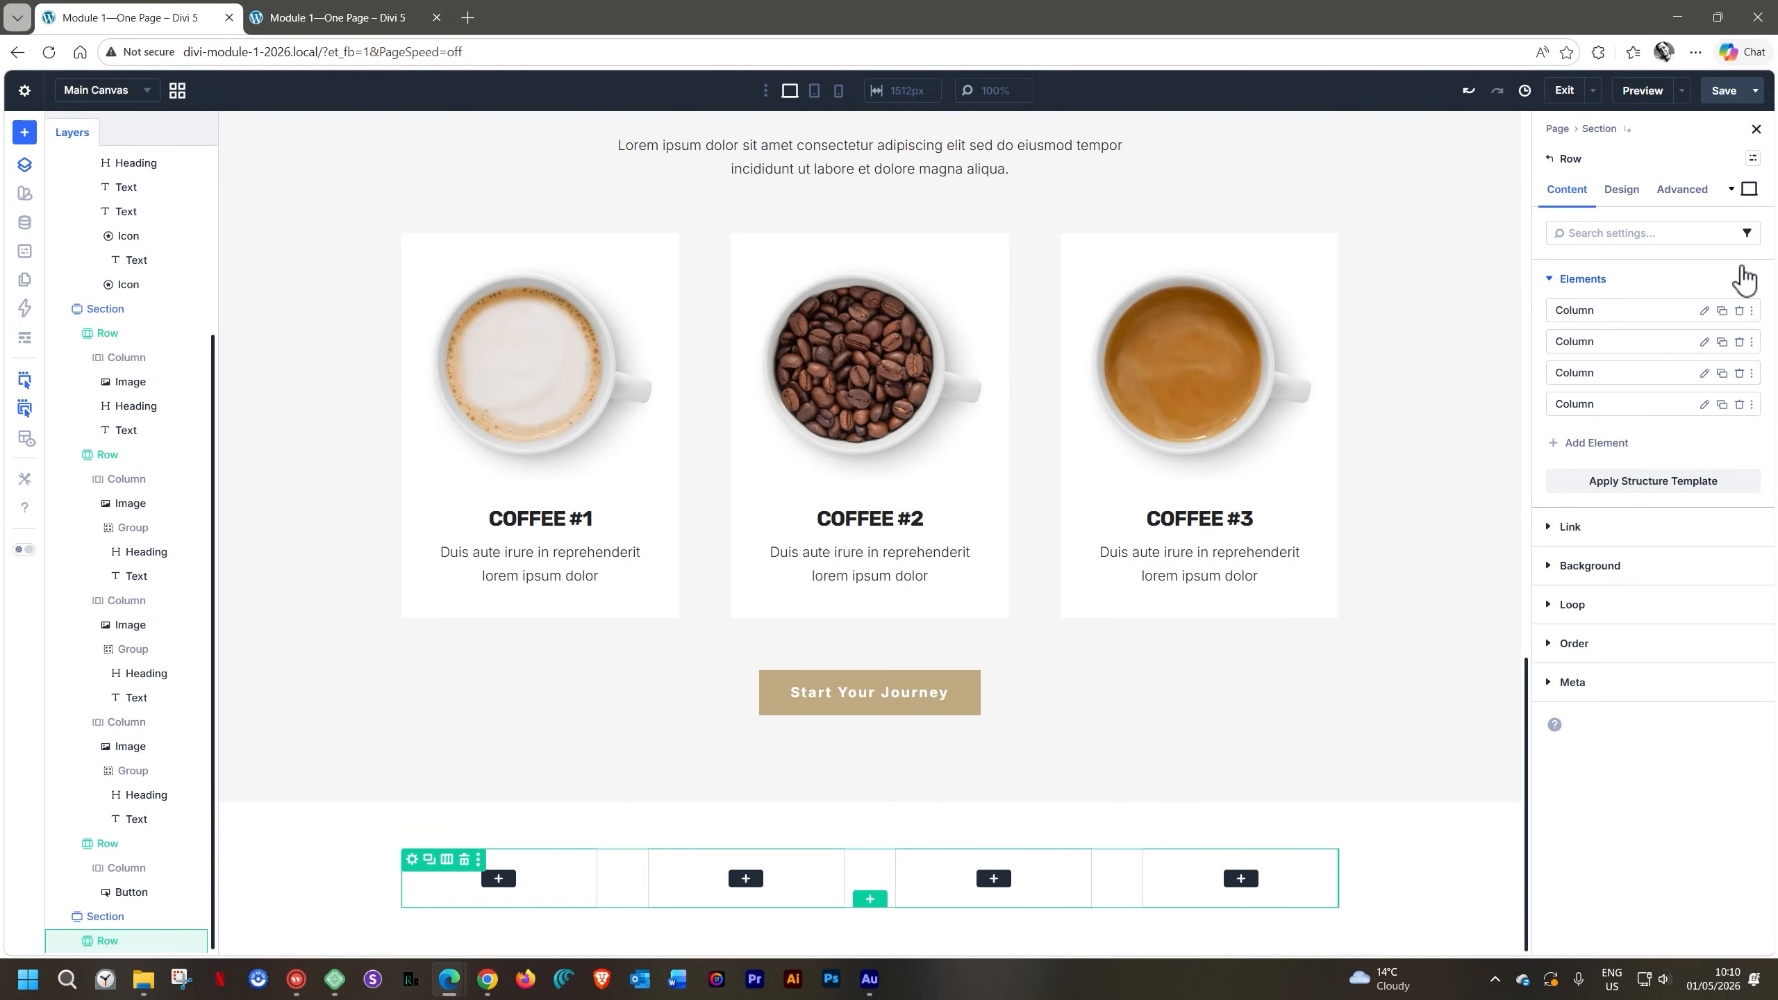
pyautogui.click(1621, 203)
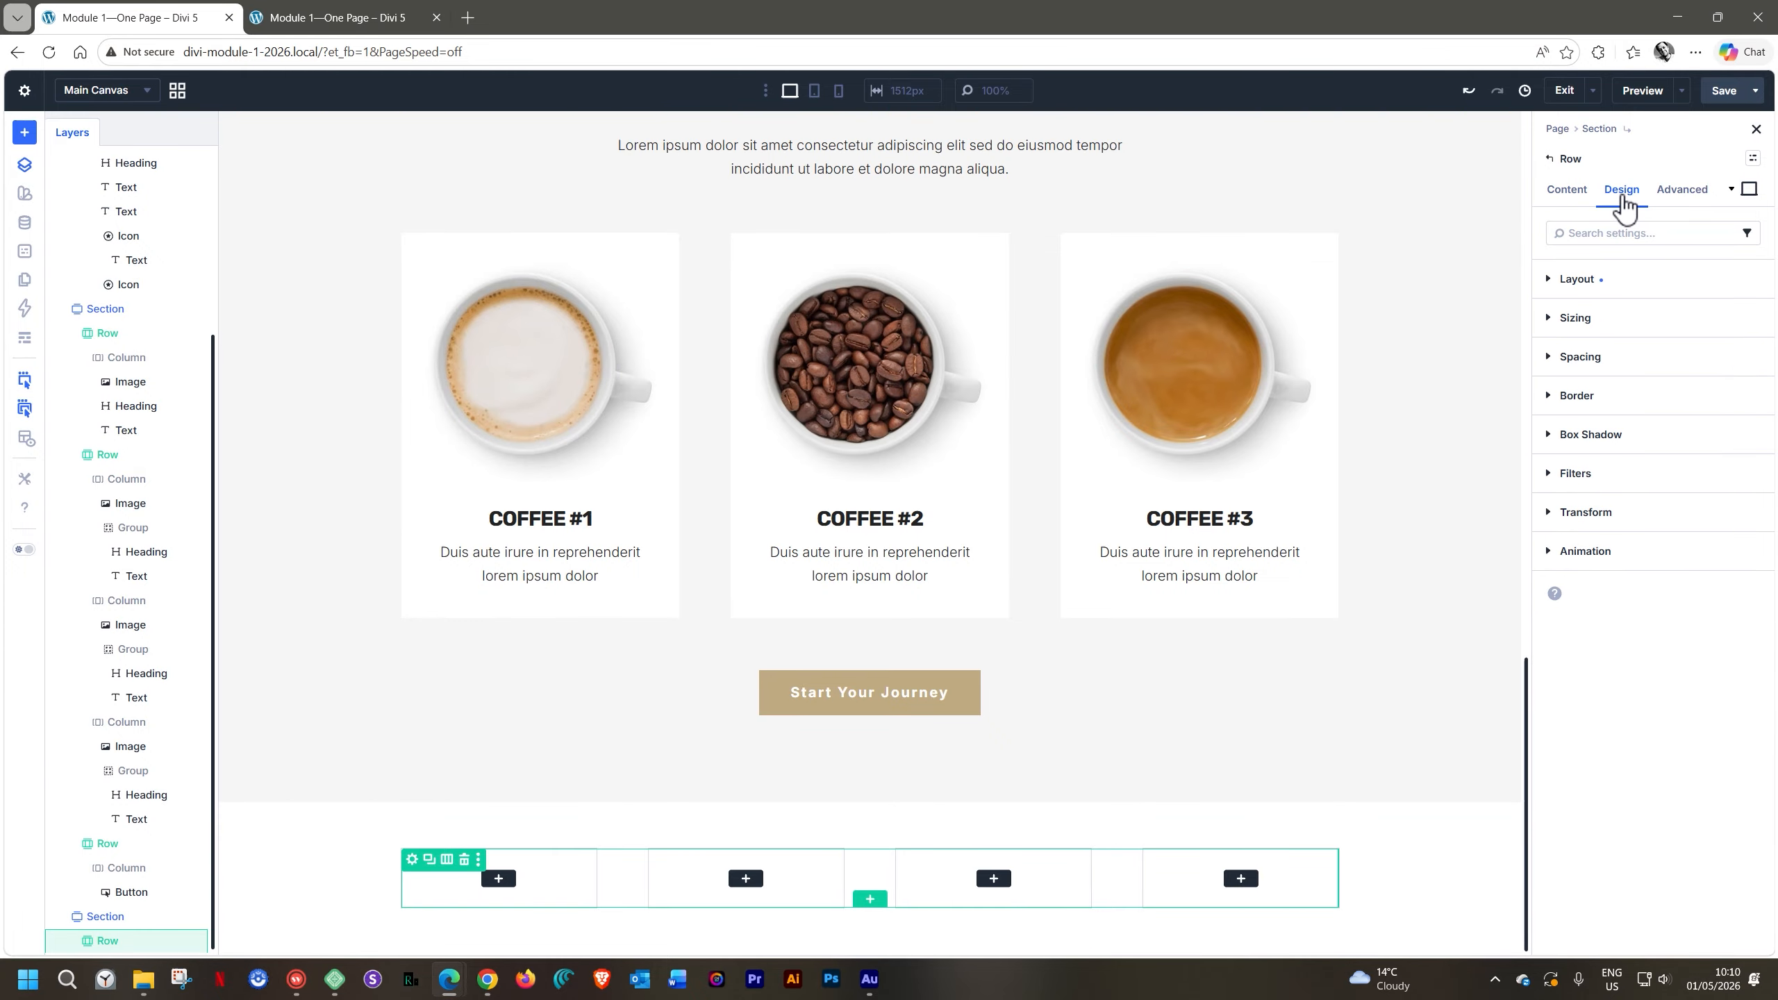
# Set the row's Width to 100vw and its Max Width to 100vw
pyautogui.click(1549, 322)
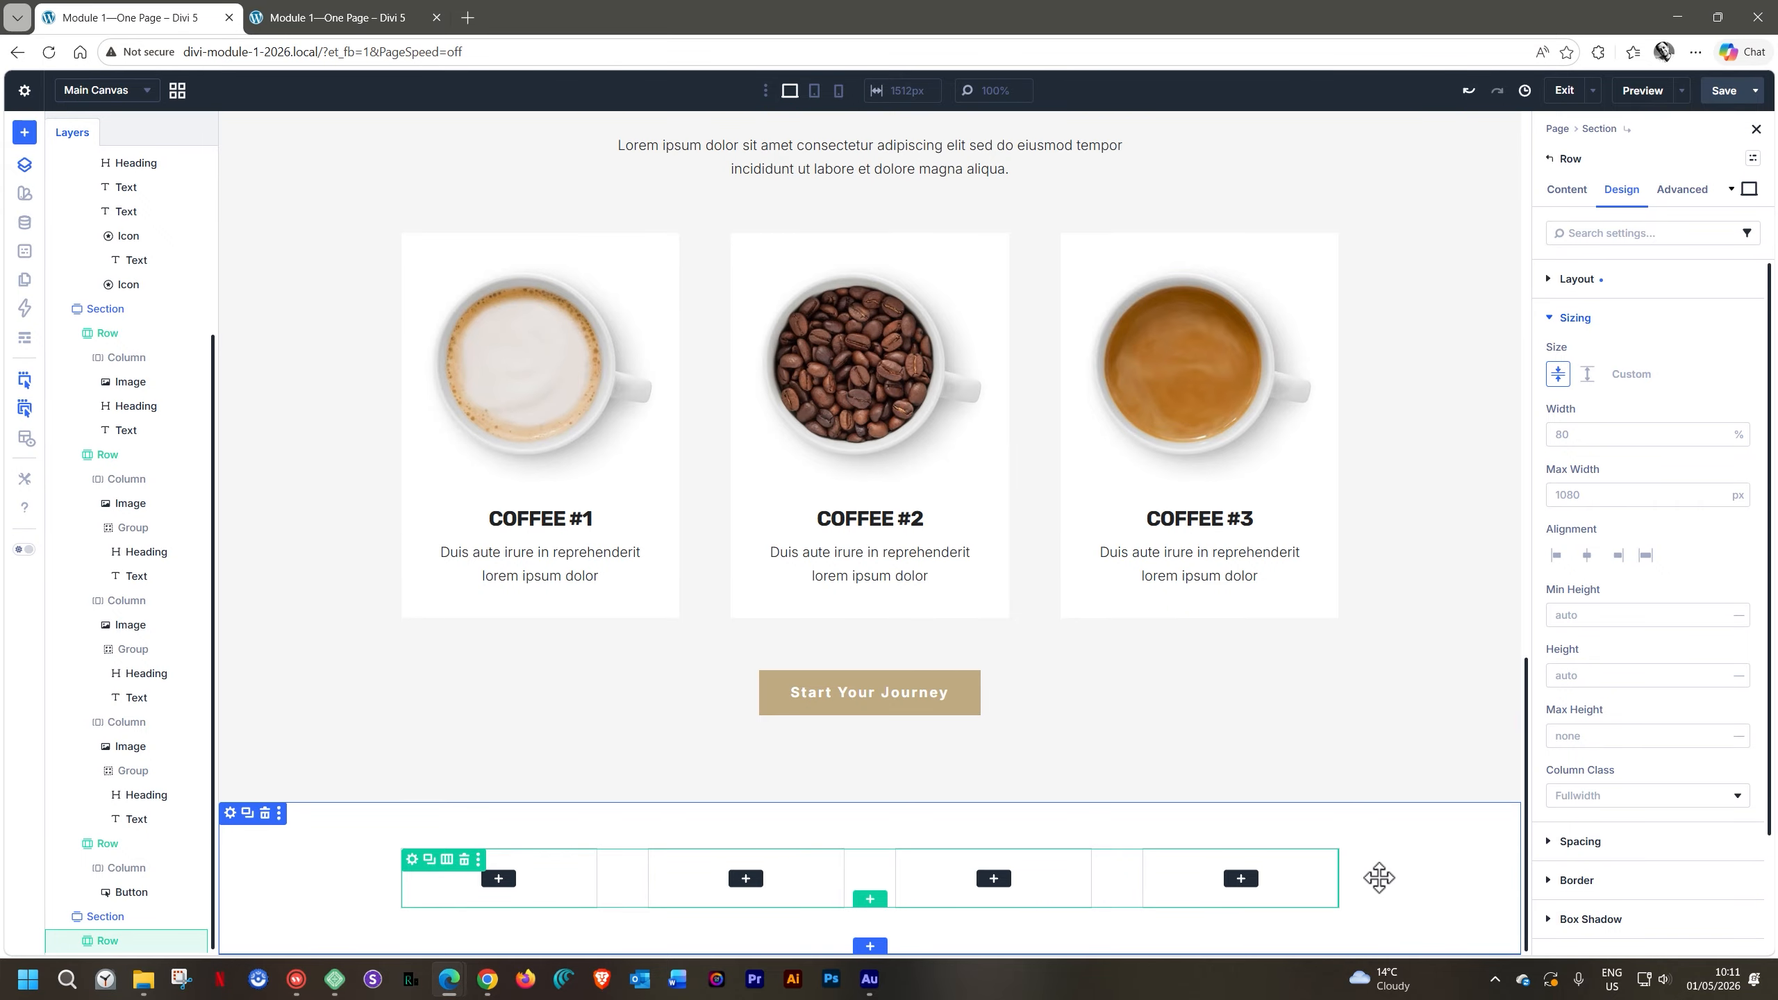
pyautogui.click(1653, 435)
pyautogui.click(1739, 435)
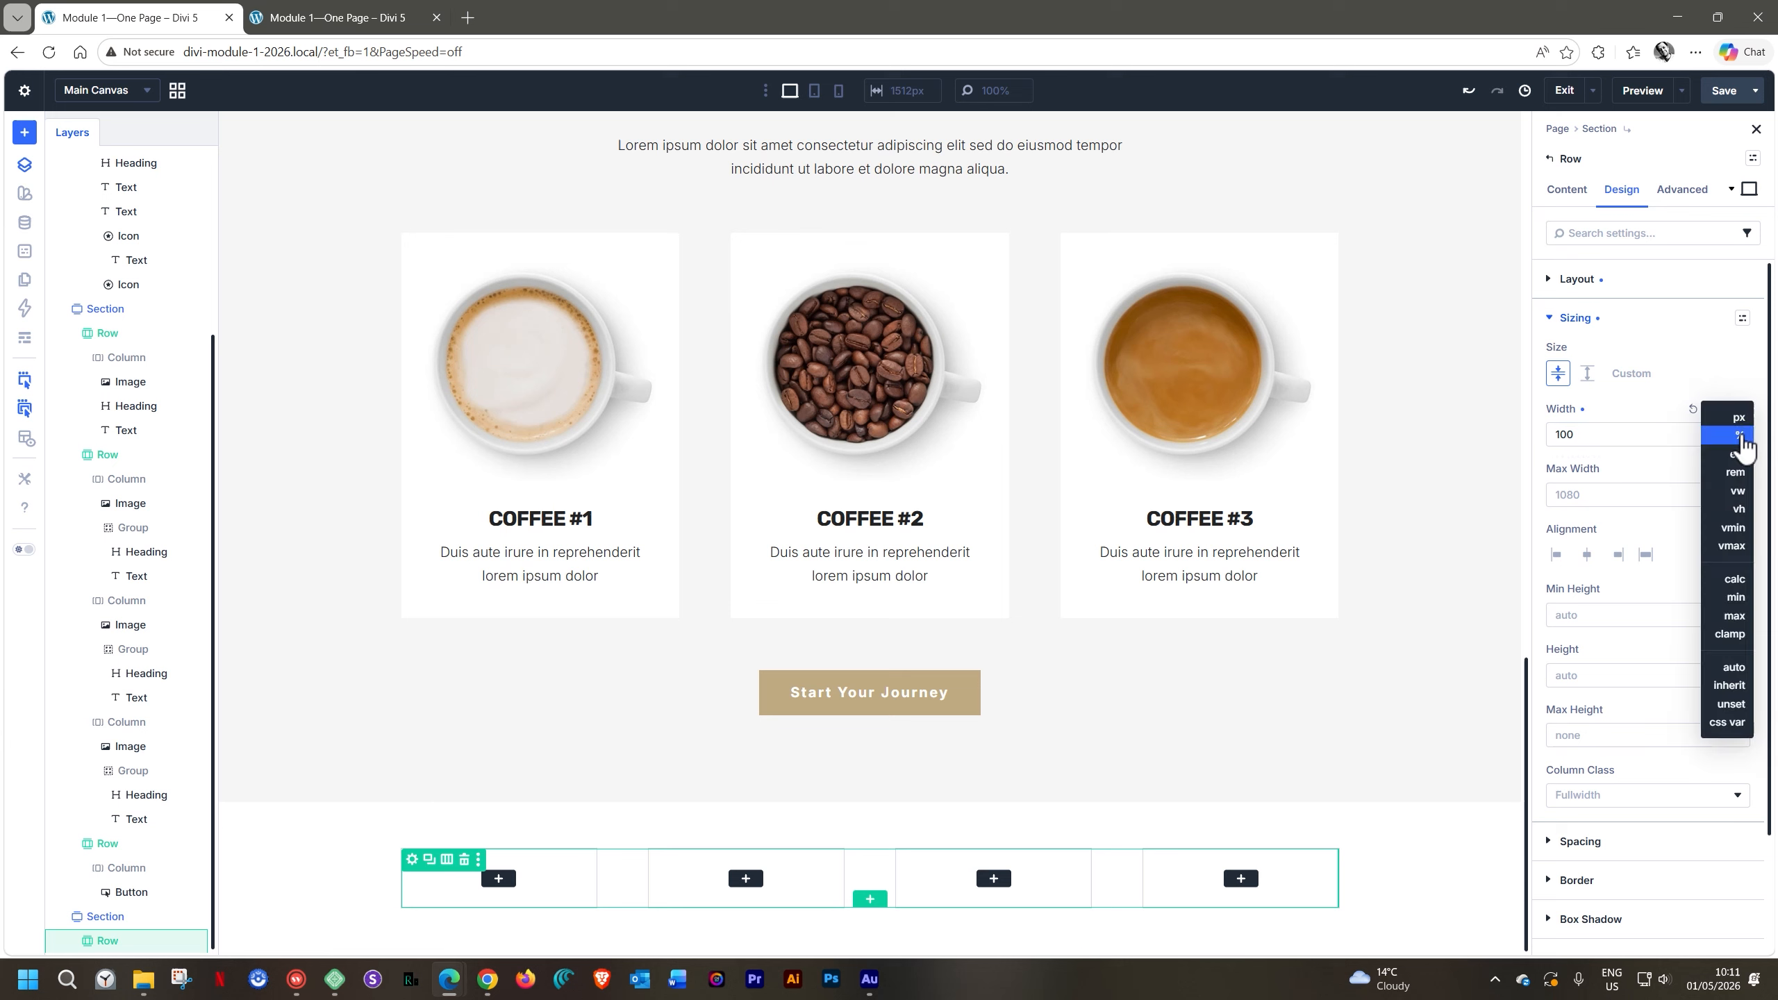
pyautogui.click(1739, 491)
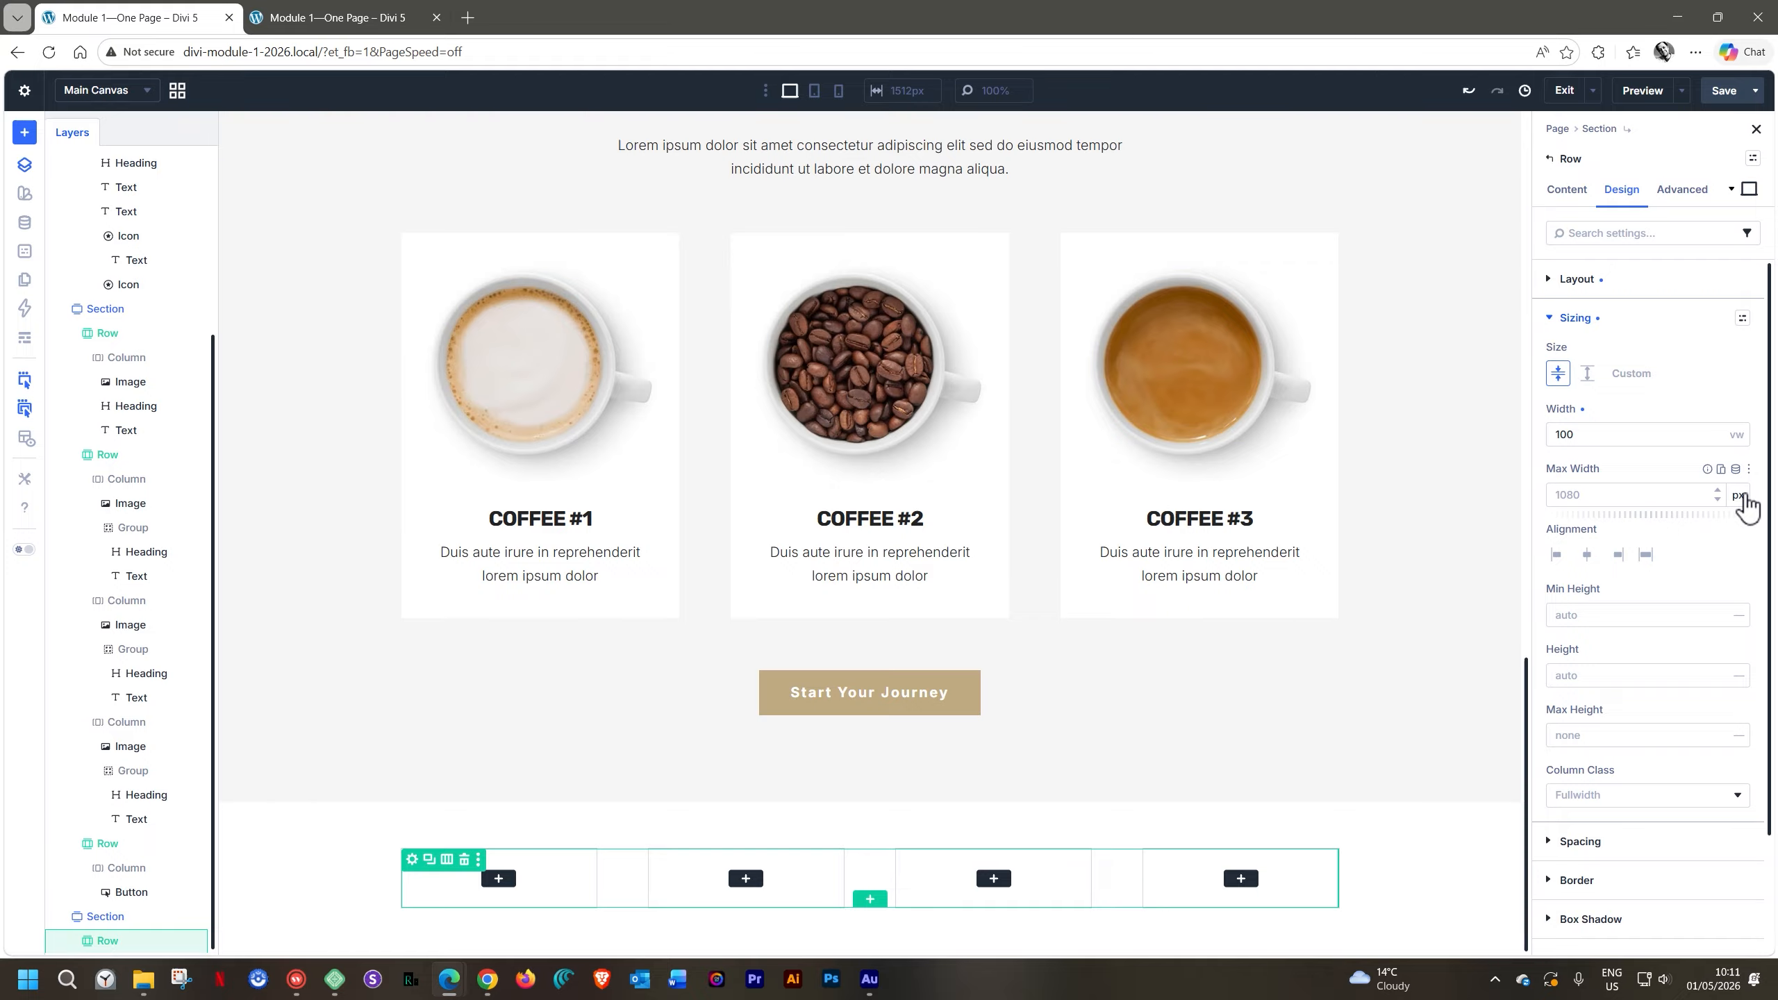
pyautogui.click(1625, 495)
pyautogui.write('100')
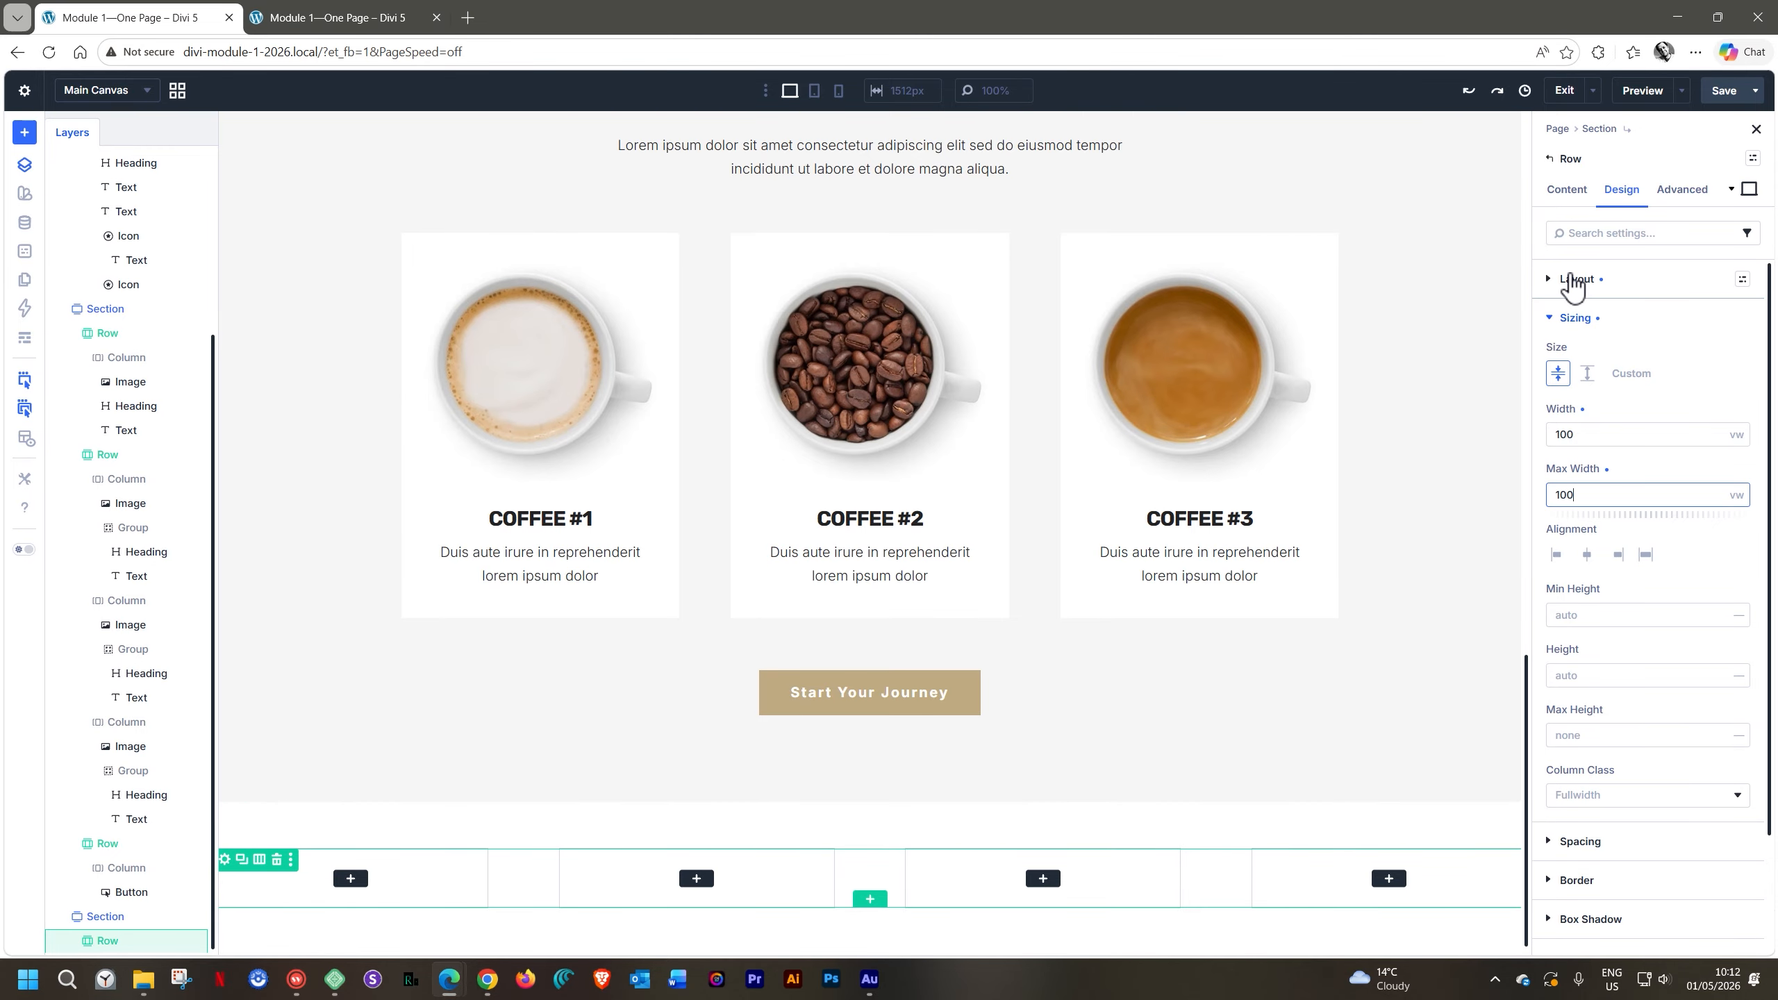
# Set the row's horizontal gap between columns to 0px
pyautogui.click(1548, 280)
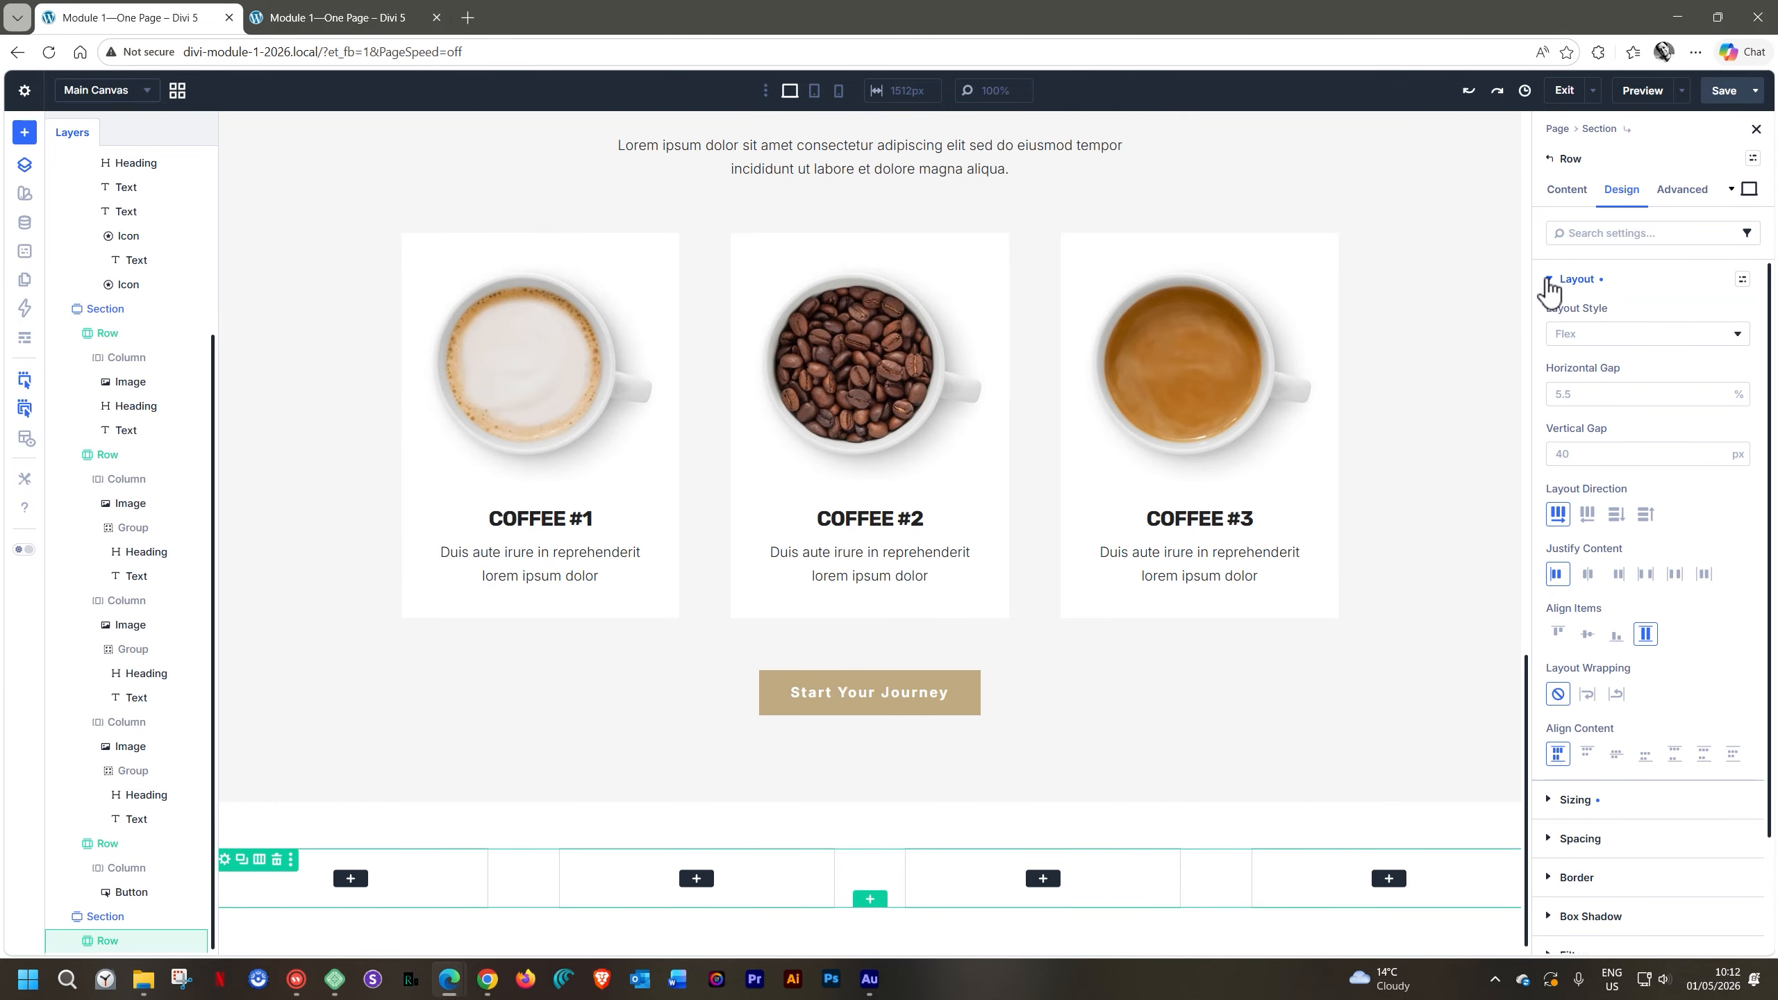
pyautogui.click(1586, 396)
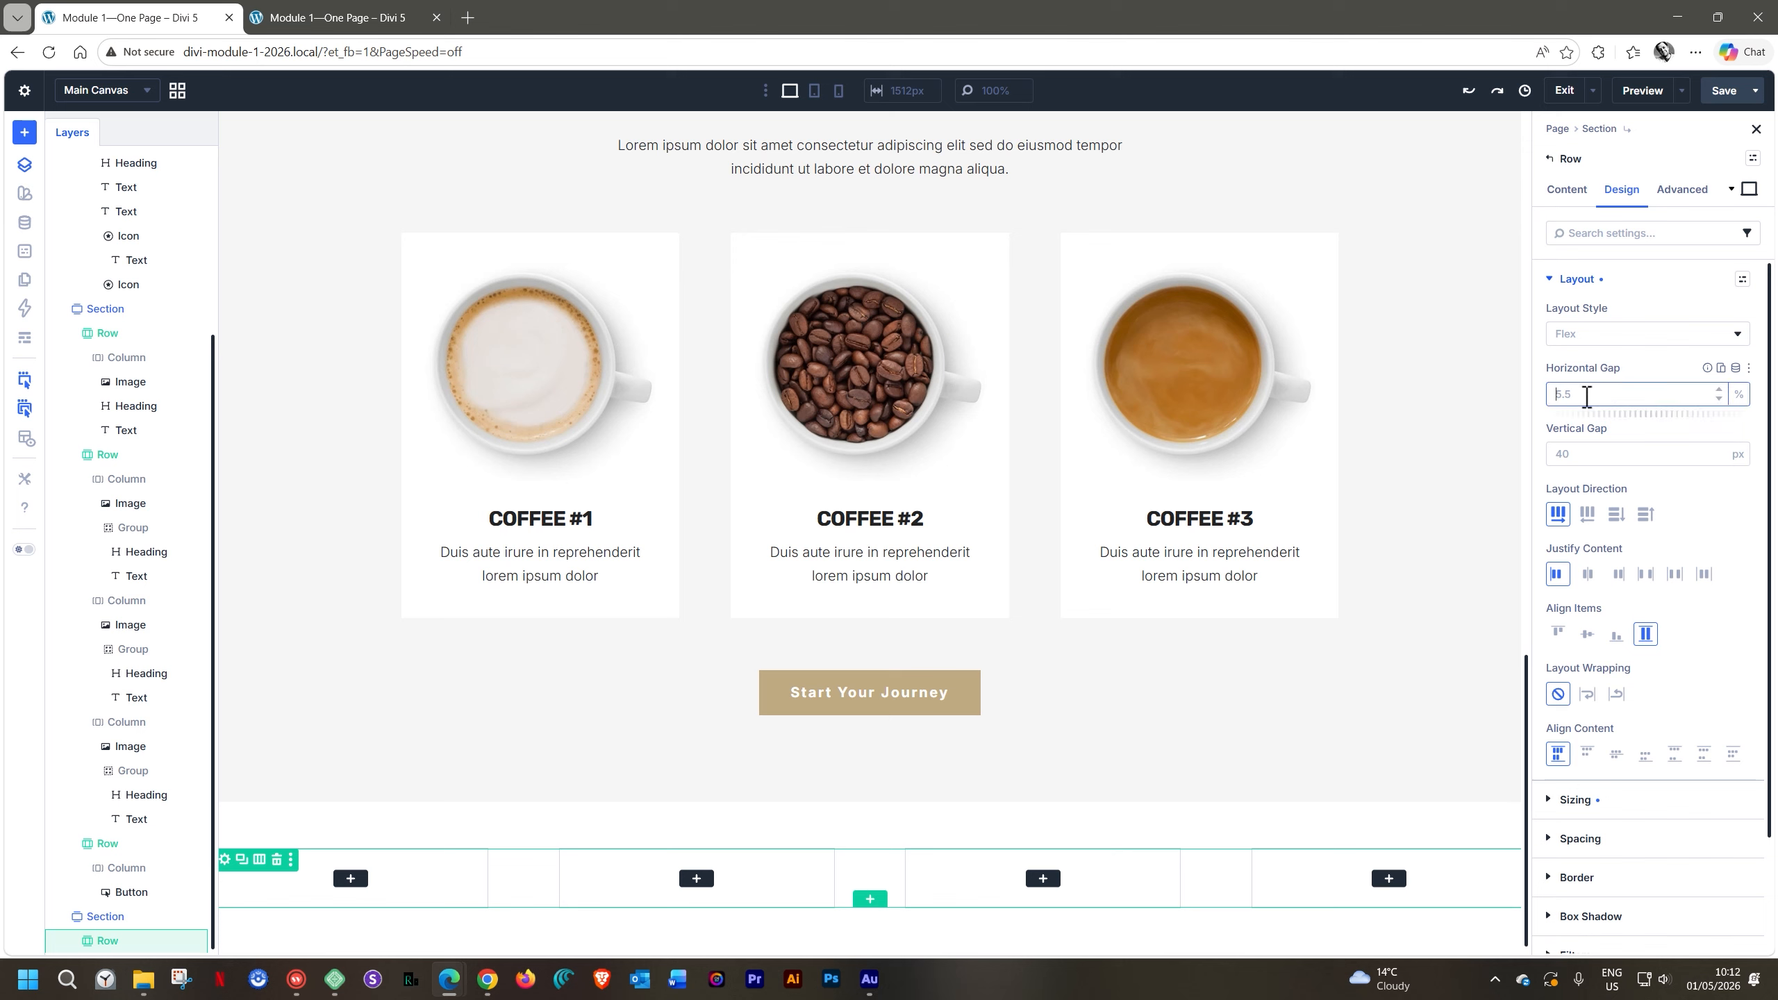
pyautogui.write('0')
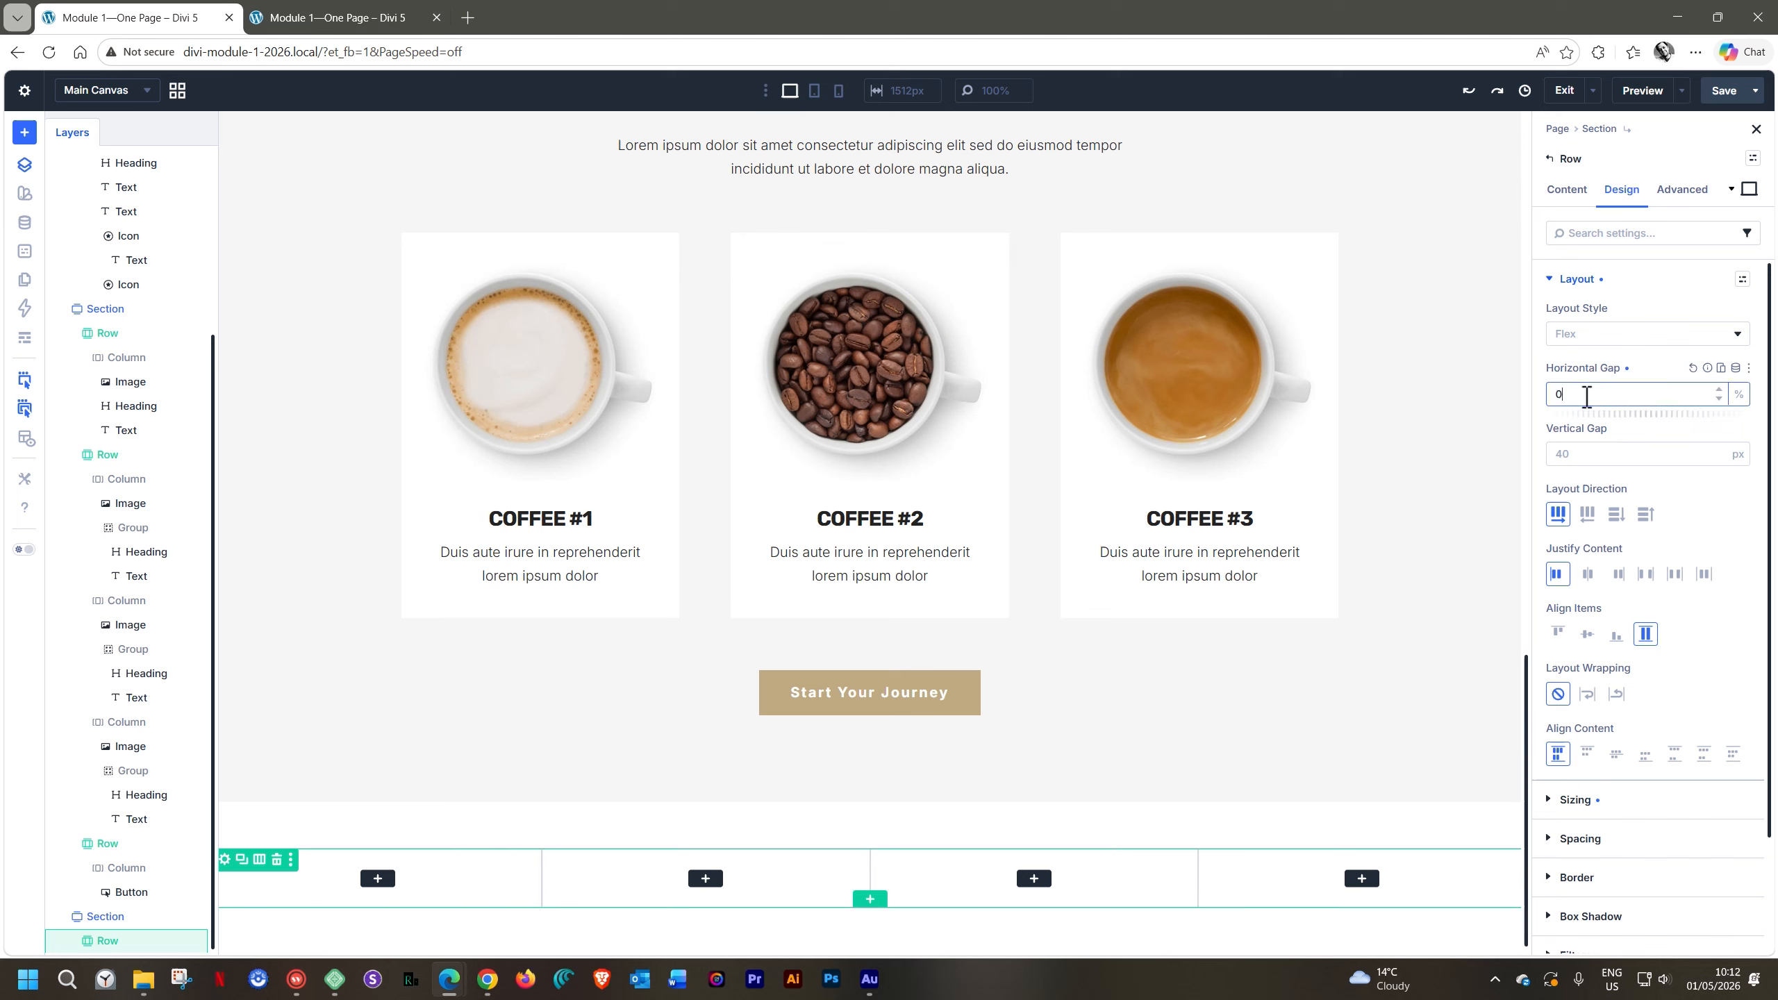
pyautogui.click(1738, 397)
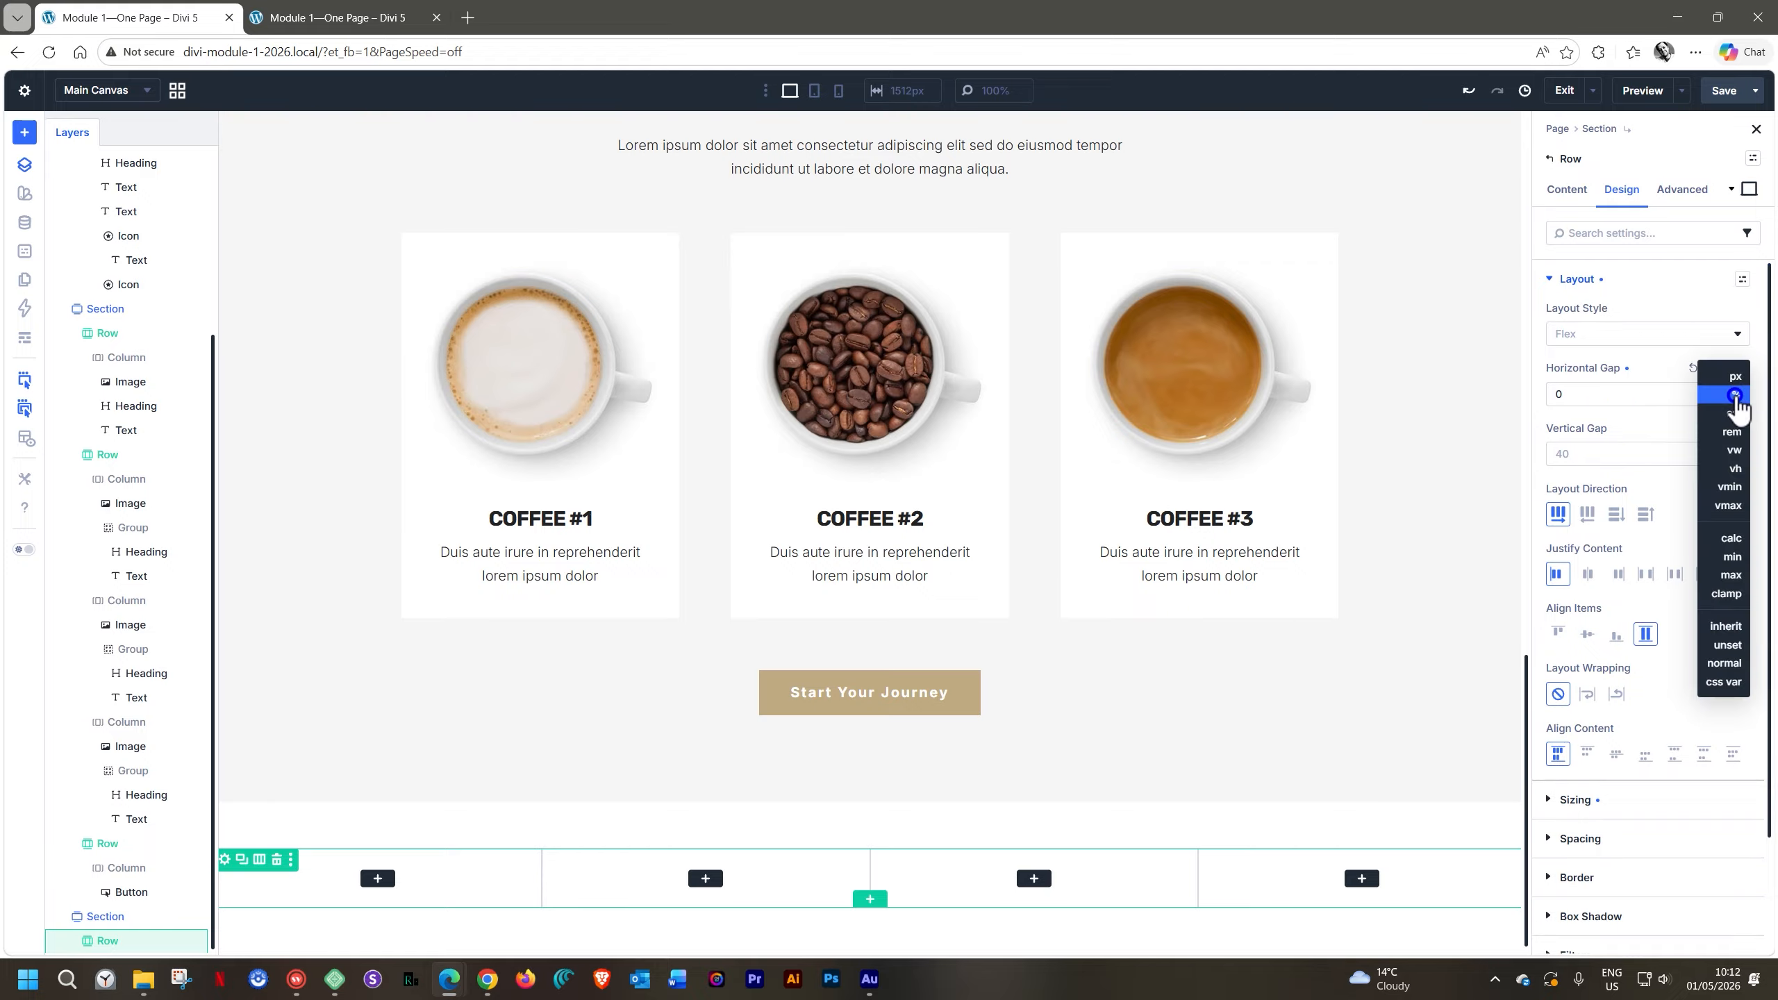
pyautogui.click(1735, 386)
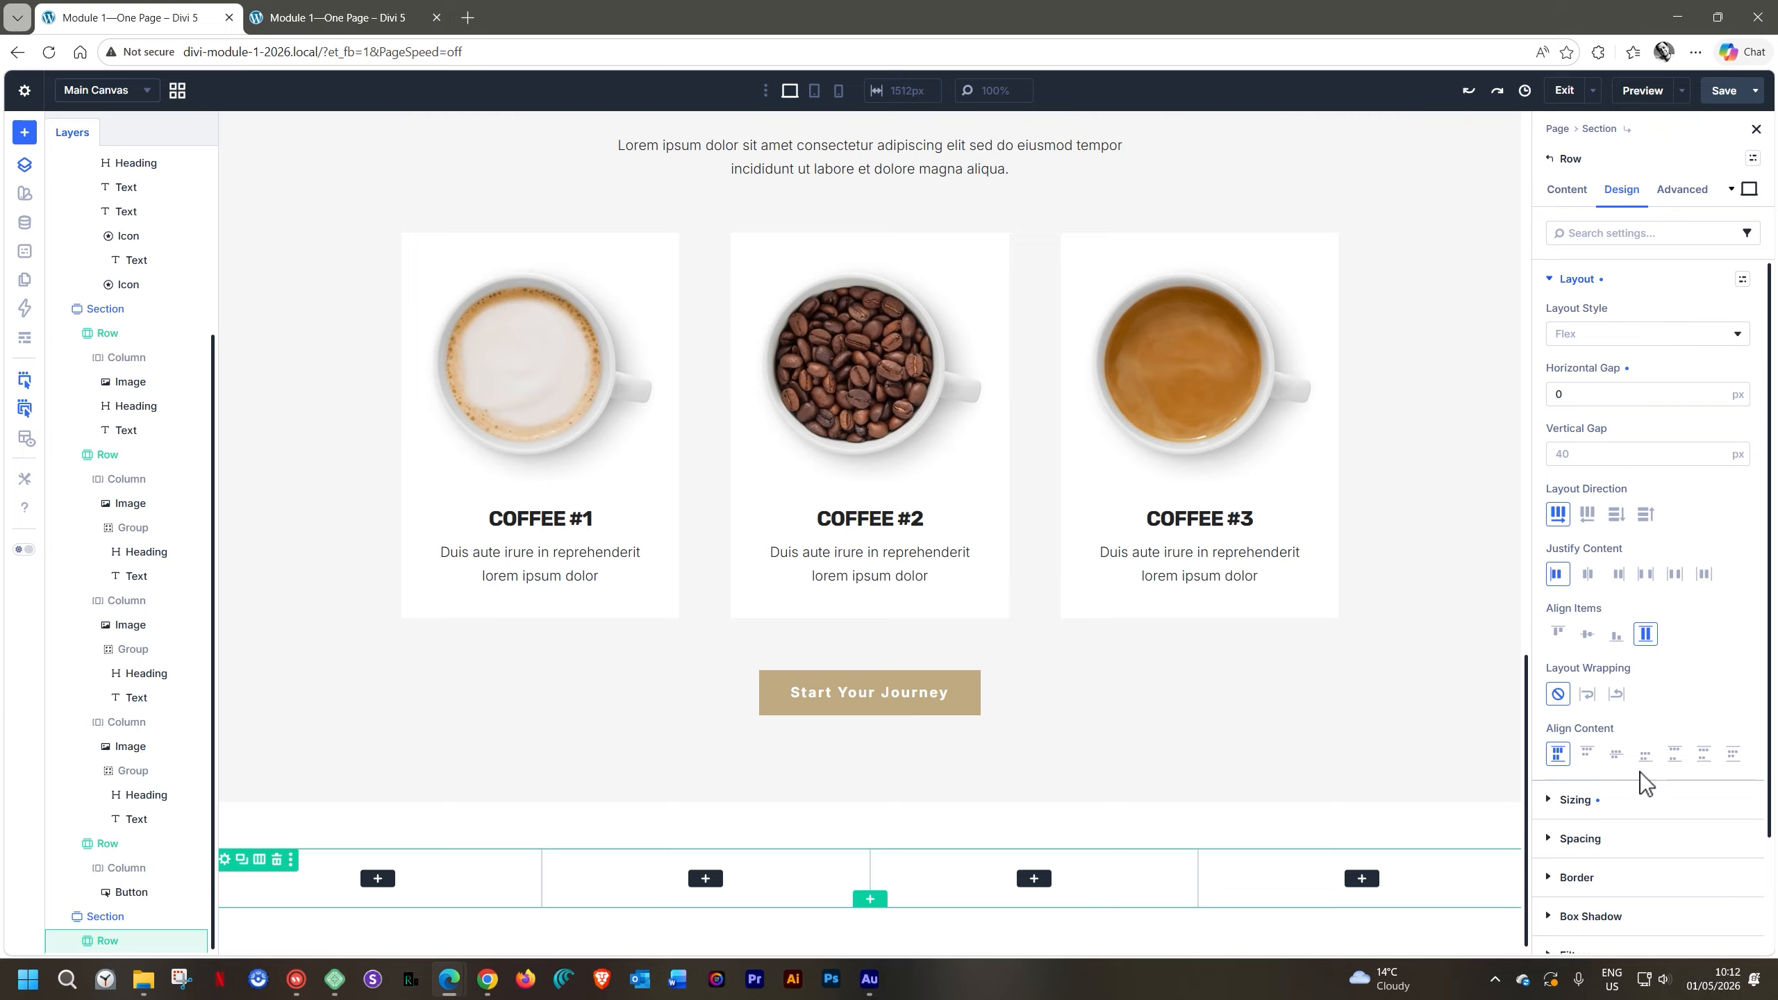
pyautogui.click(1469, 826)
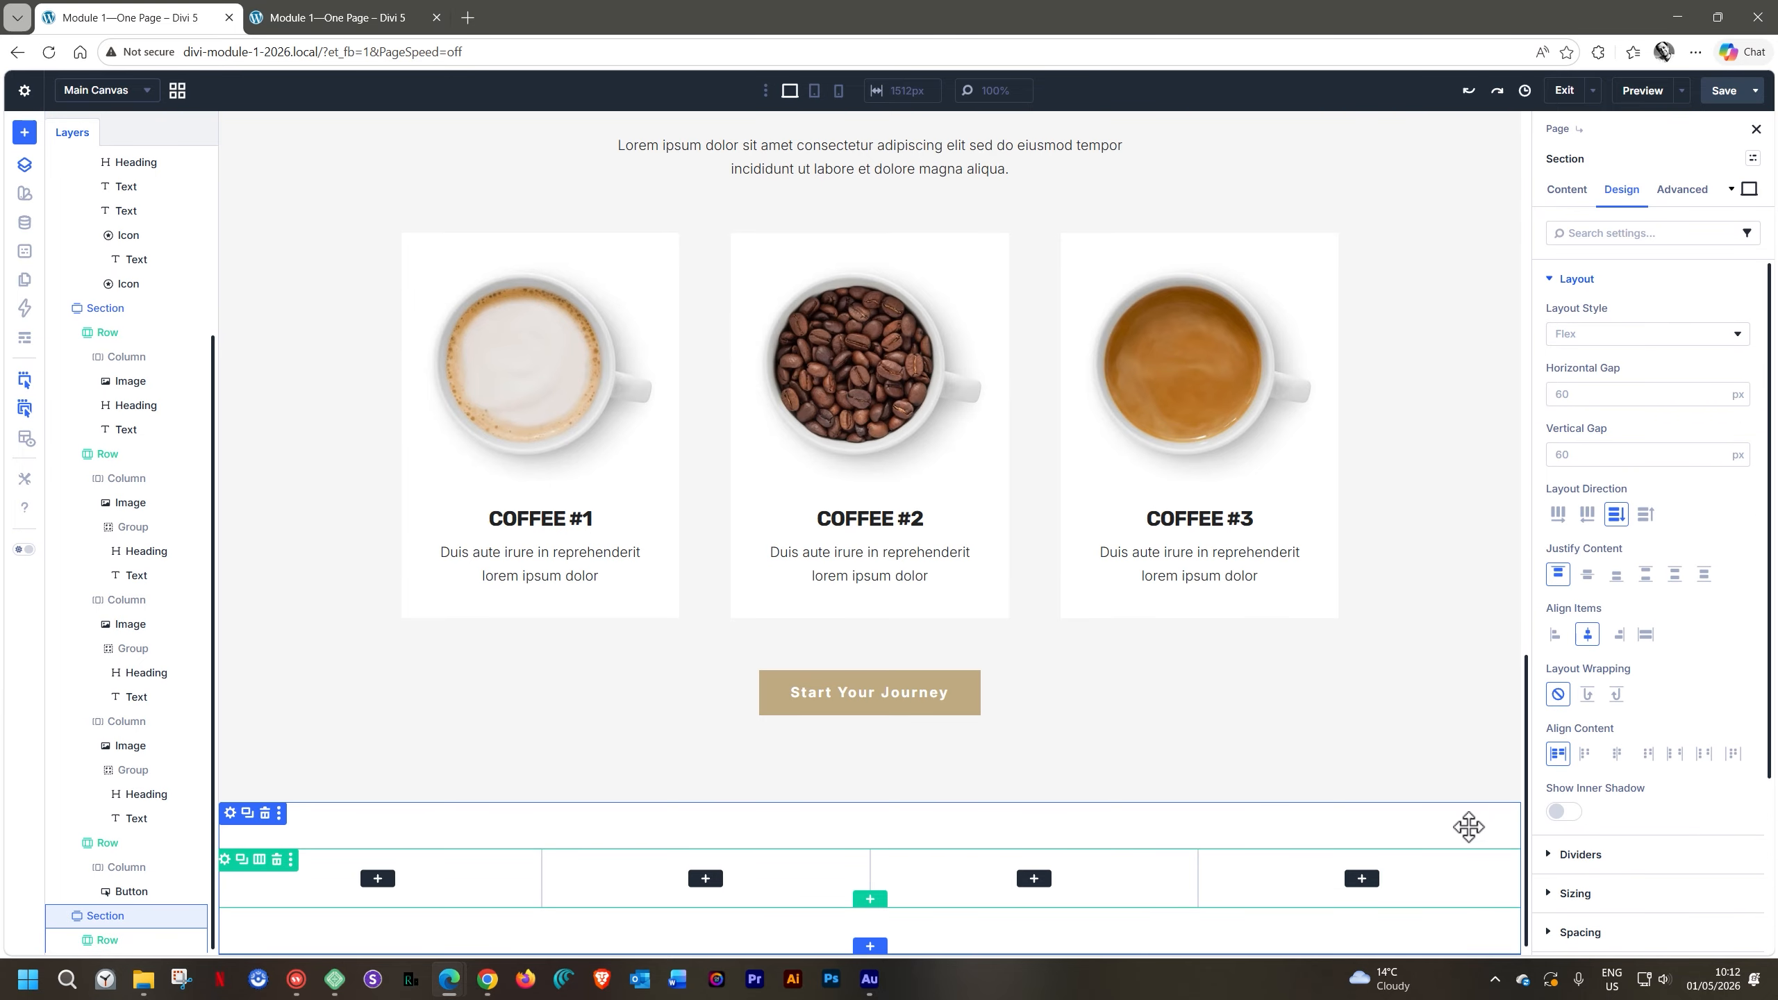
# Set the section's top and bottom padding to 0
pyautogui.click(1555, 282)
pyautogui.click(1550, 397)
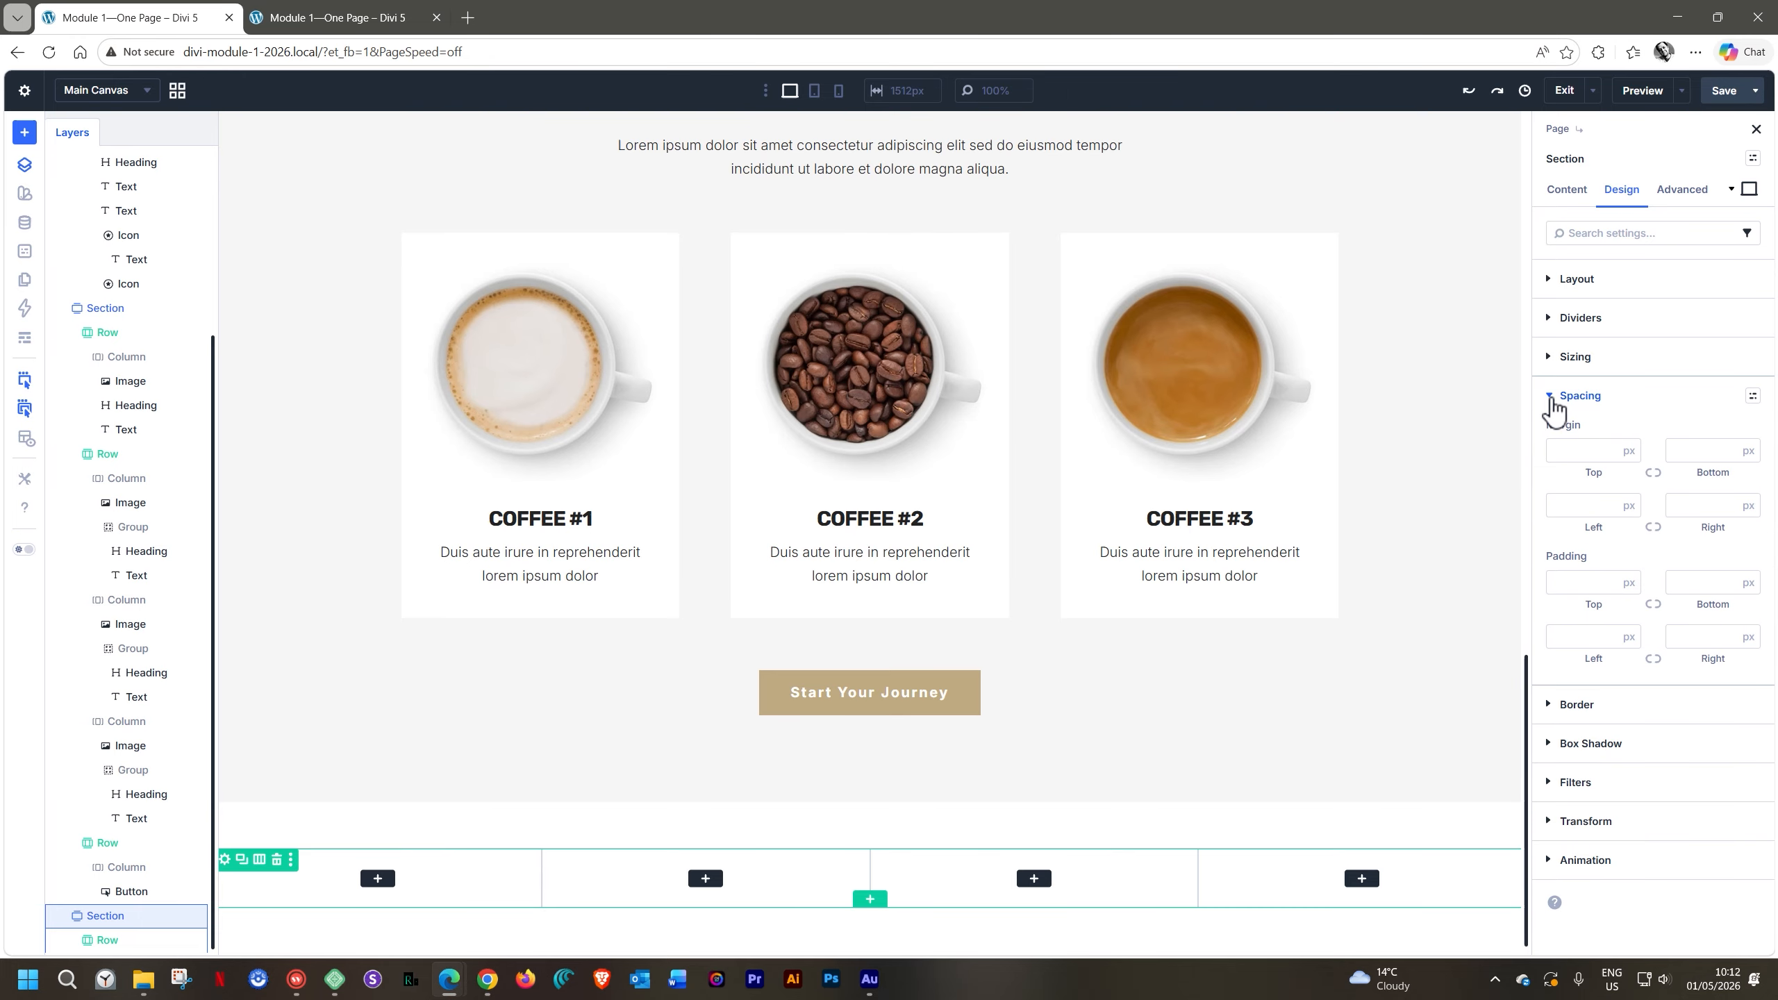
pyautogui.click(1571, 577)
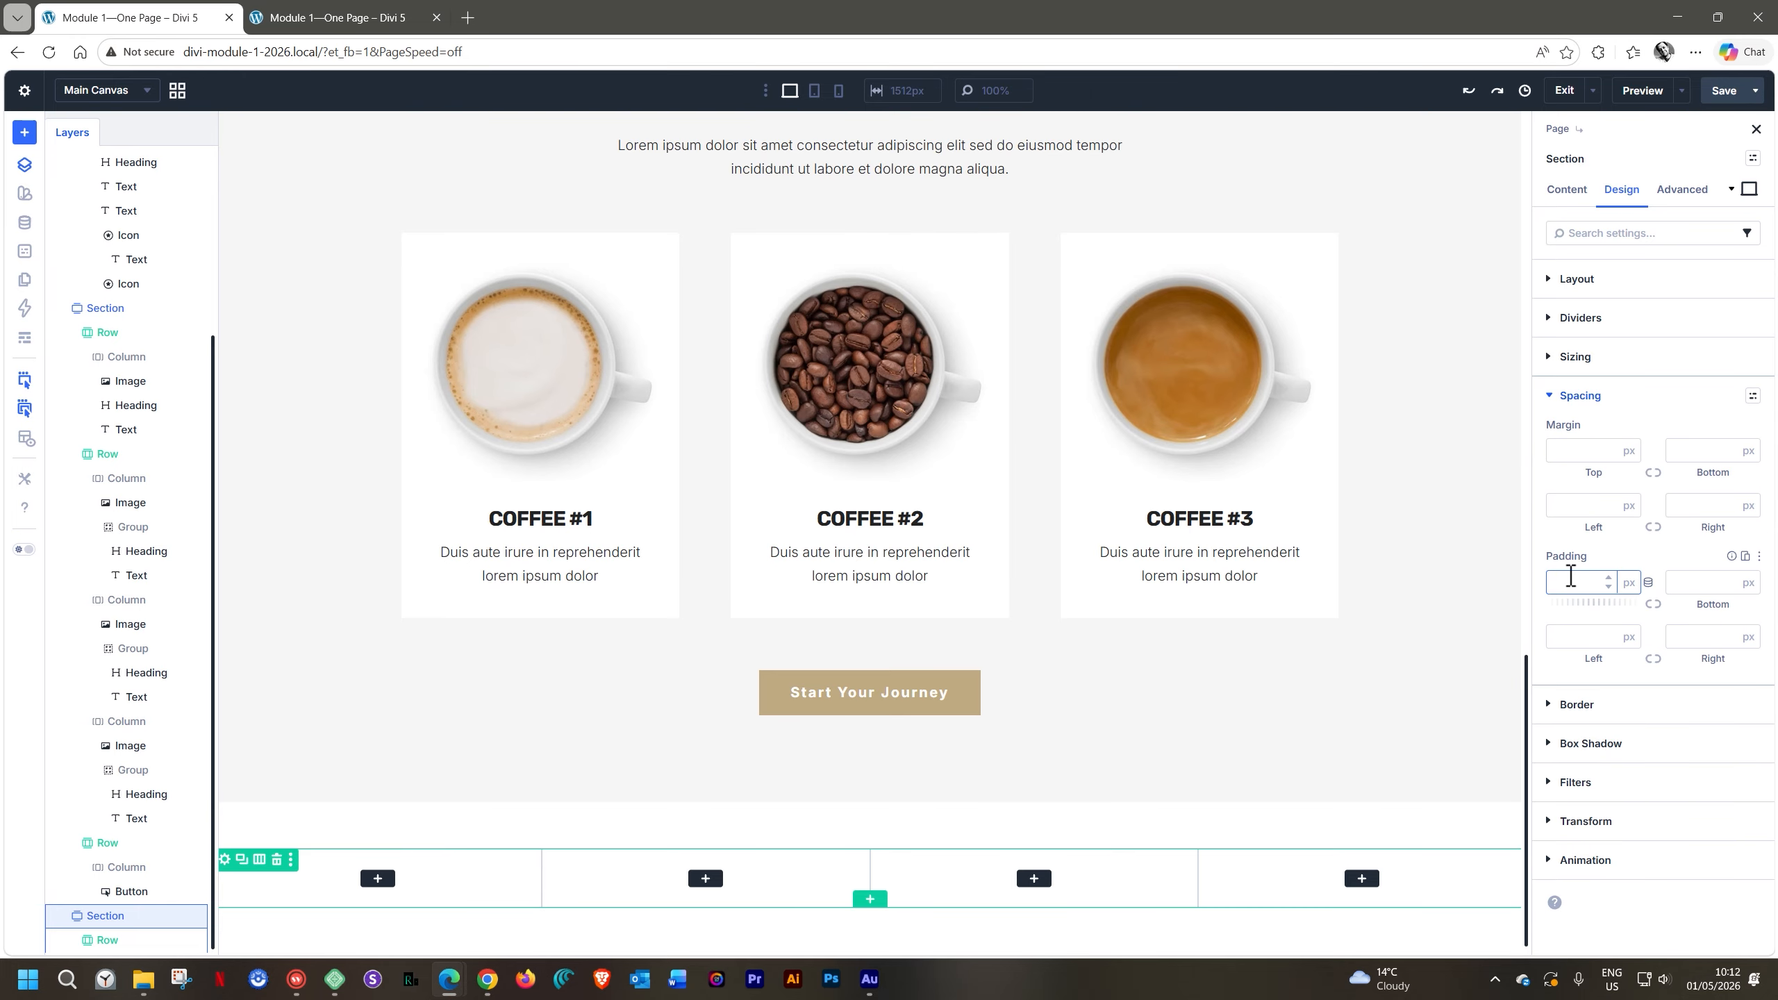
pyautogui.write('0')
pyautogui.click(1654, 603)
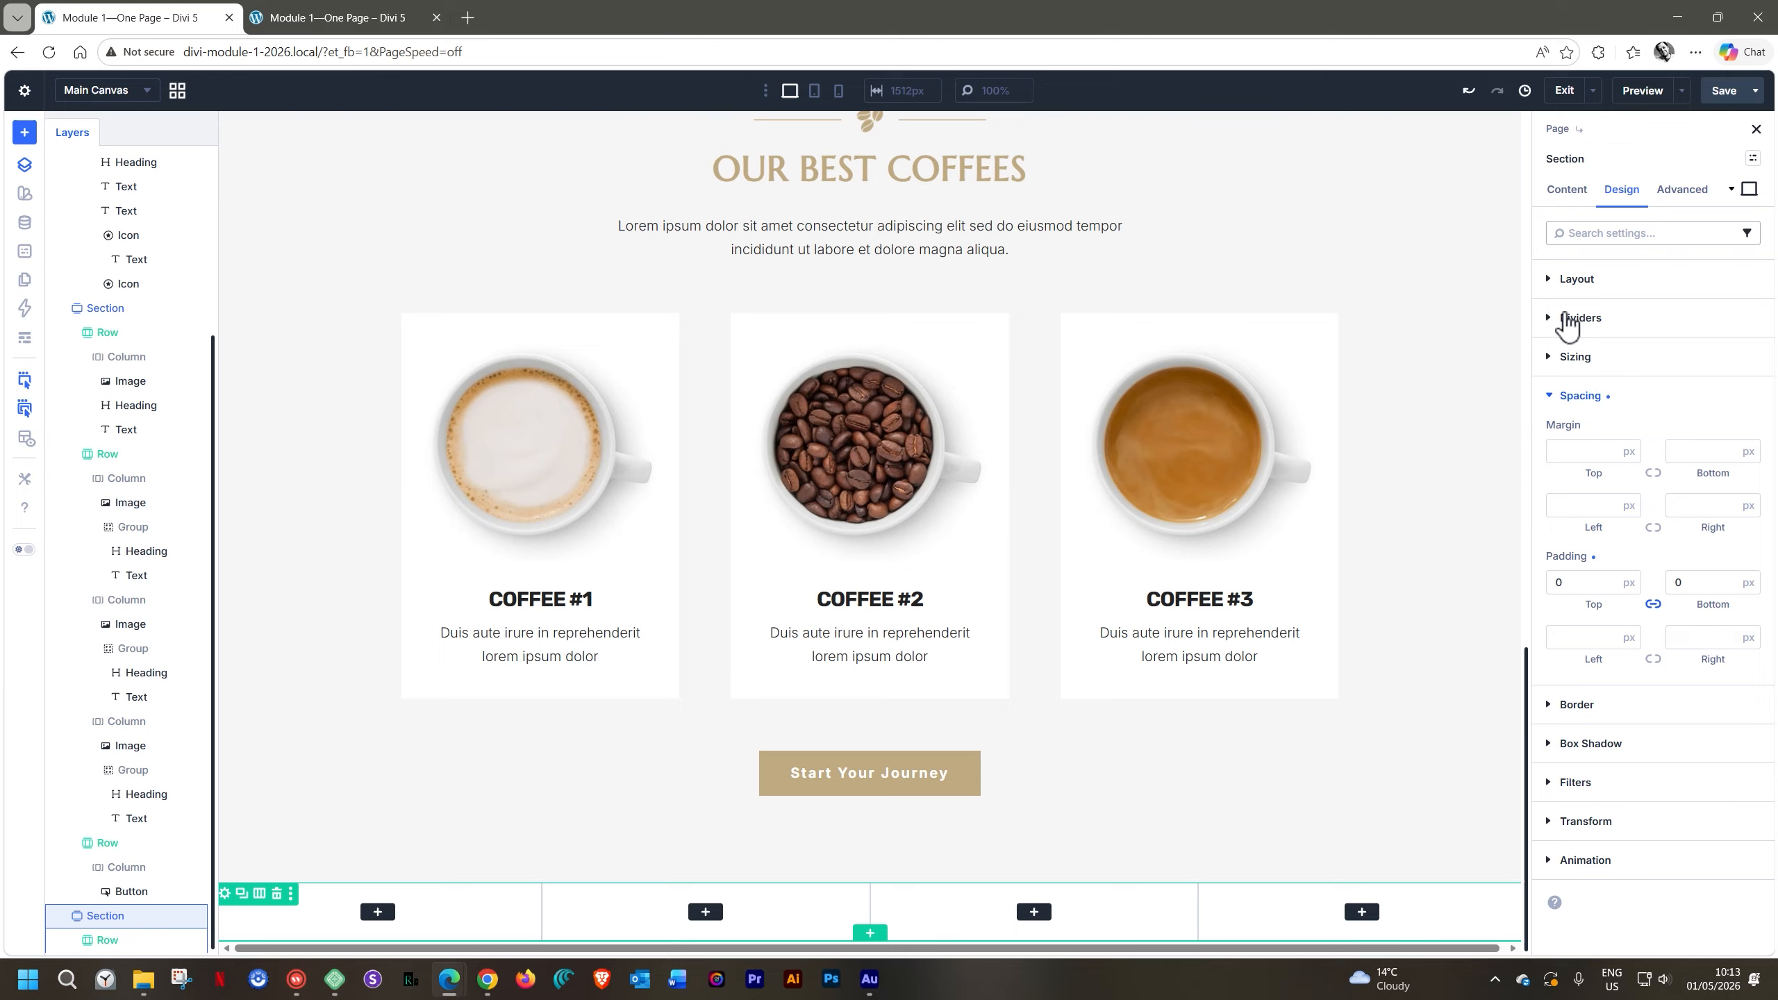
pyautogui.click(1550, 397)
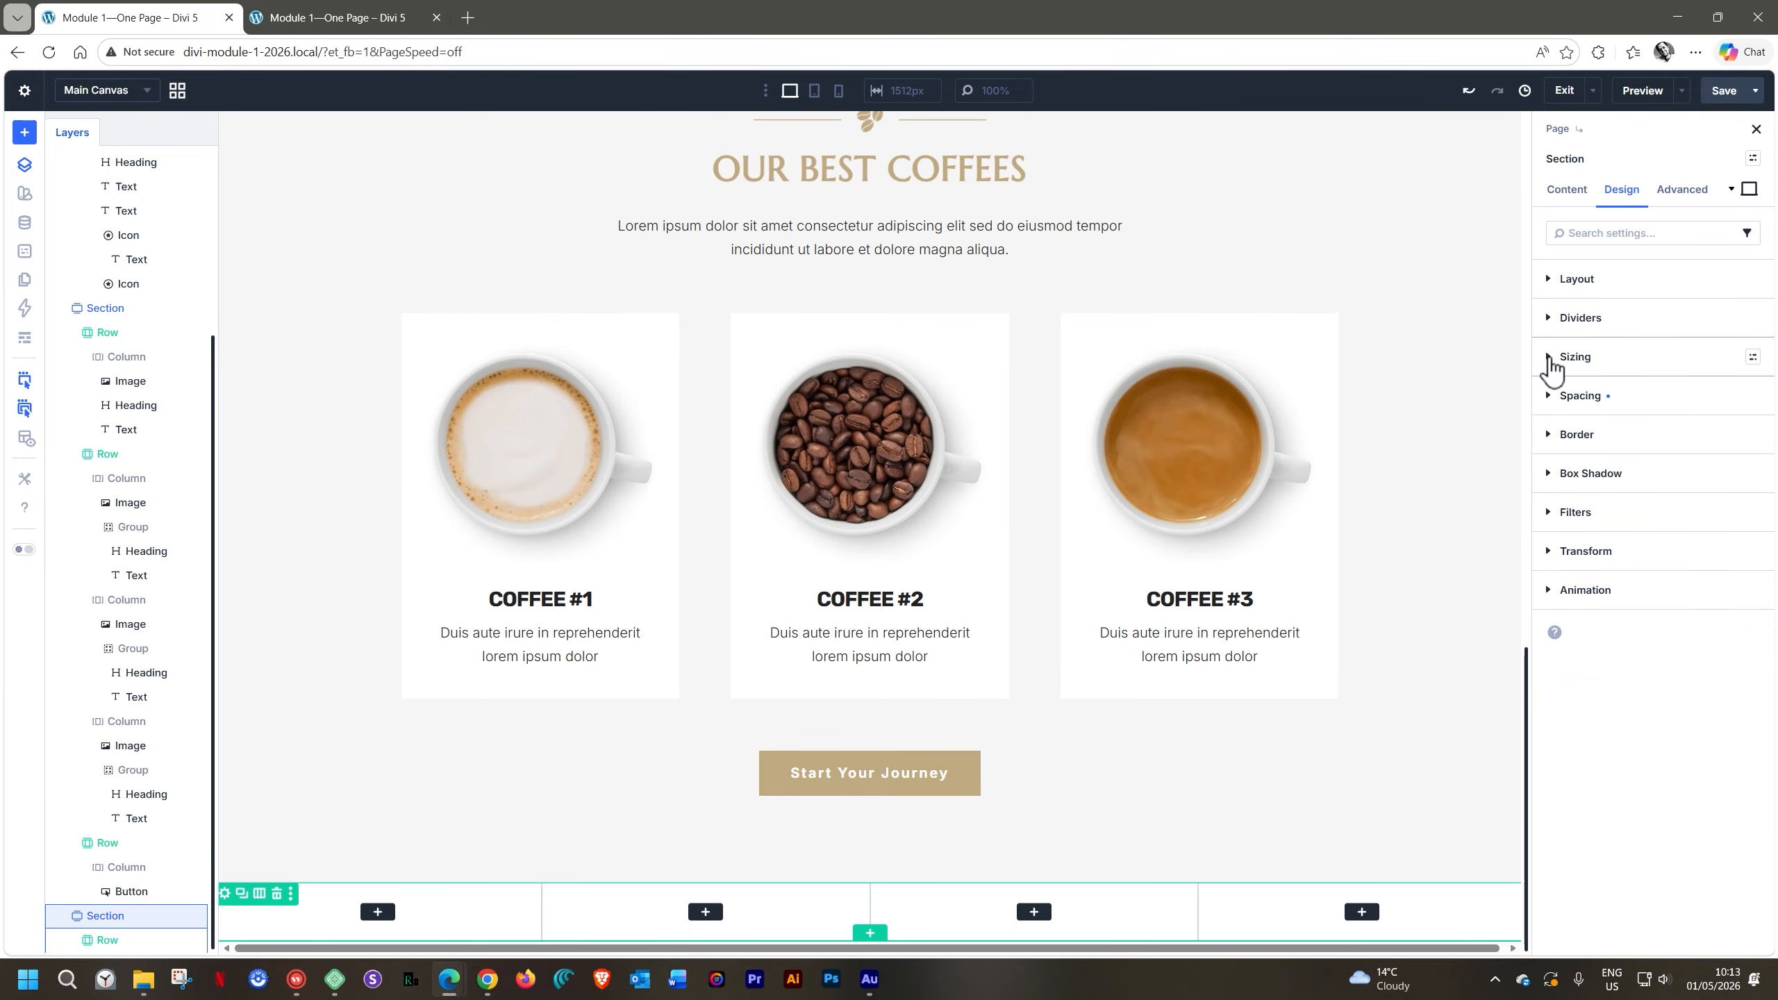
# Set the section's height to 750px
pyautogui.click(1549, 358)
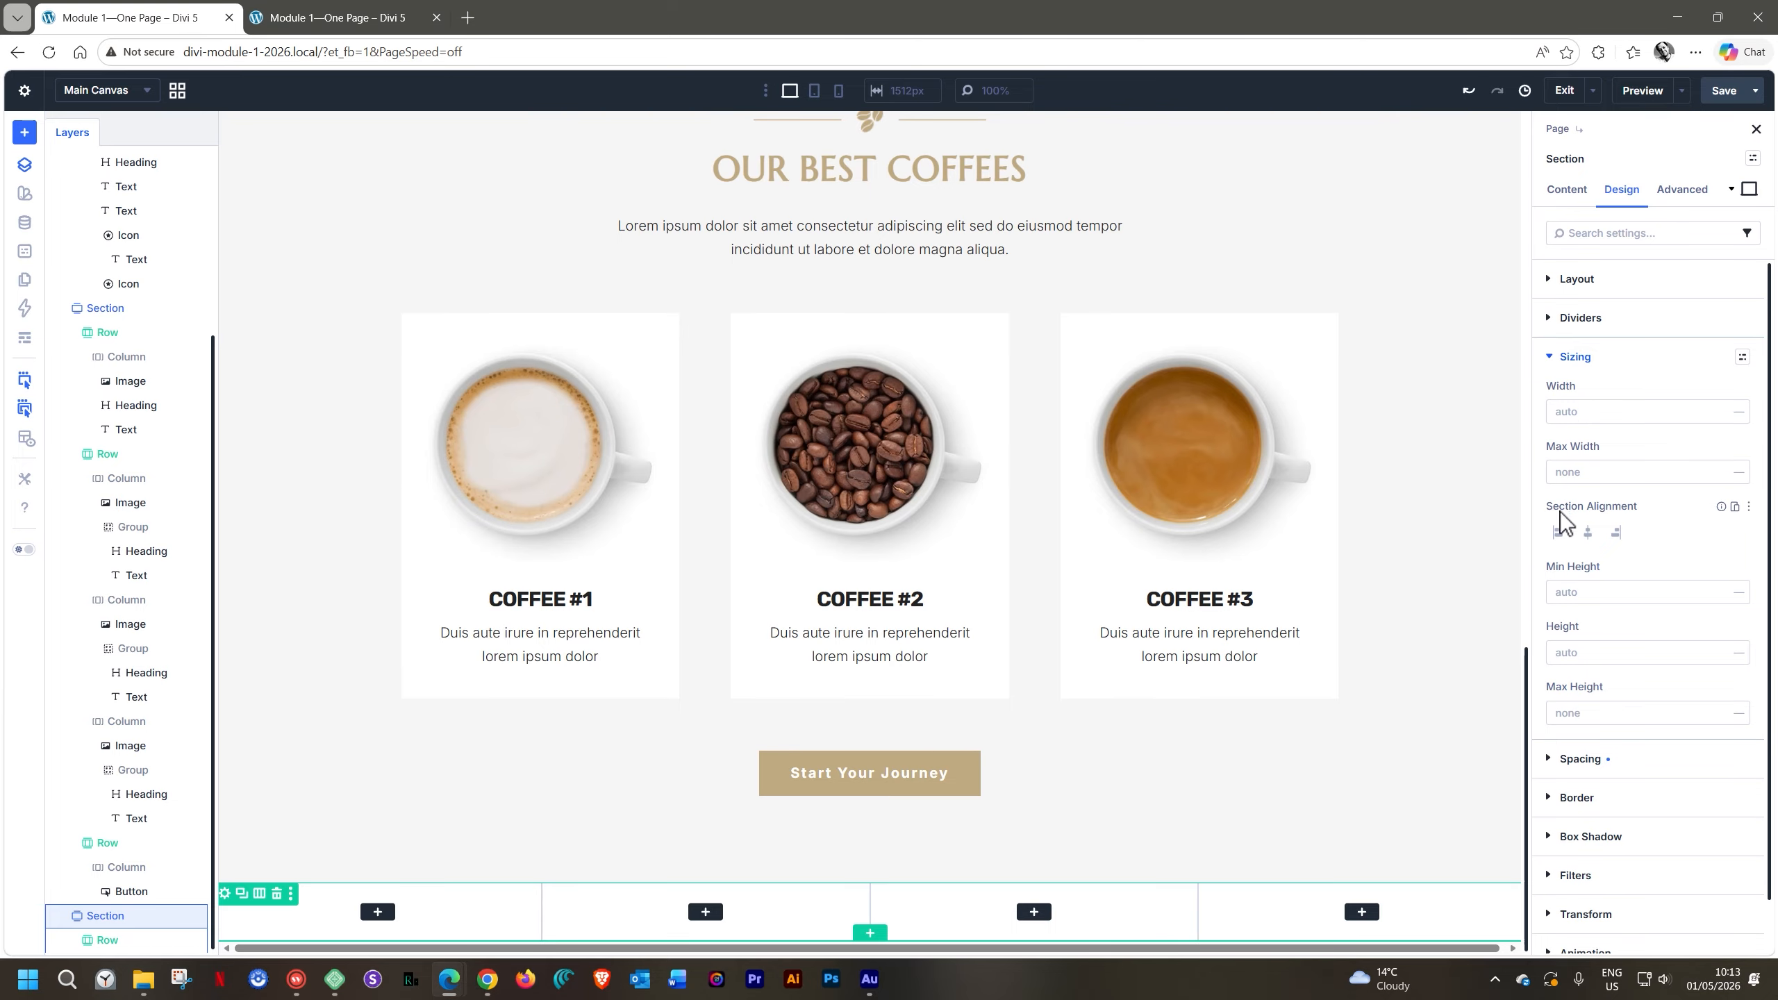
pyautogui.click(1555, 592)
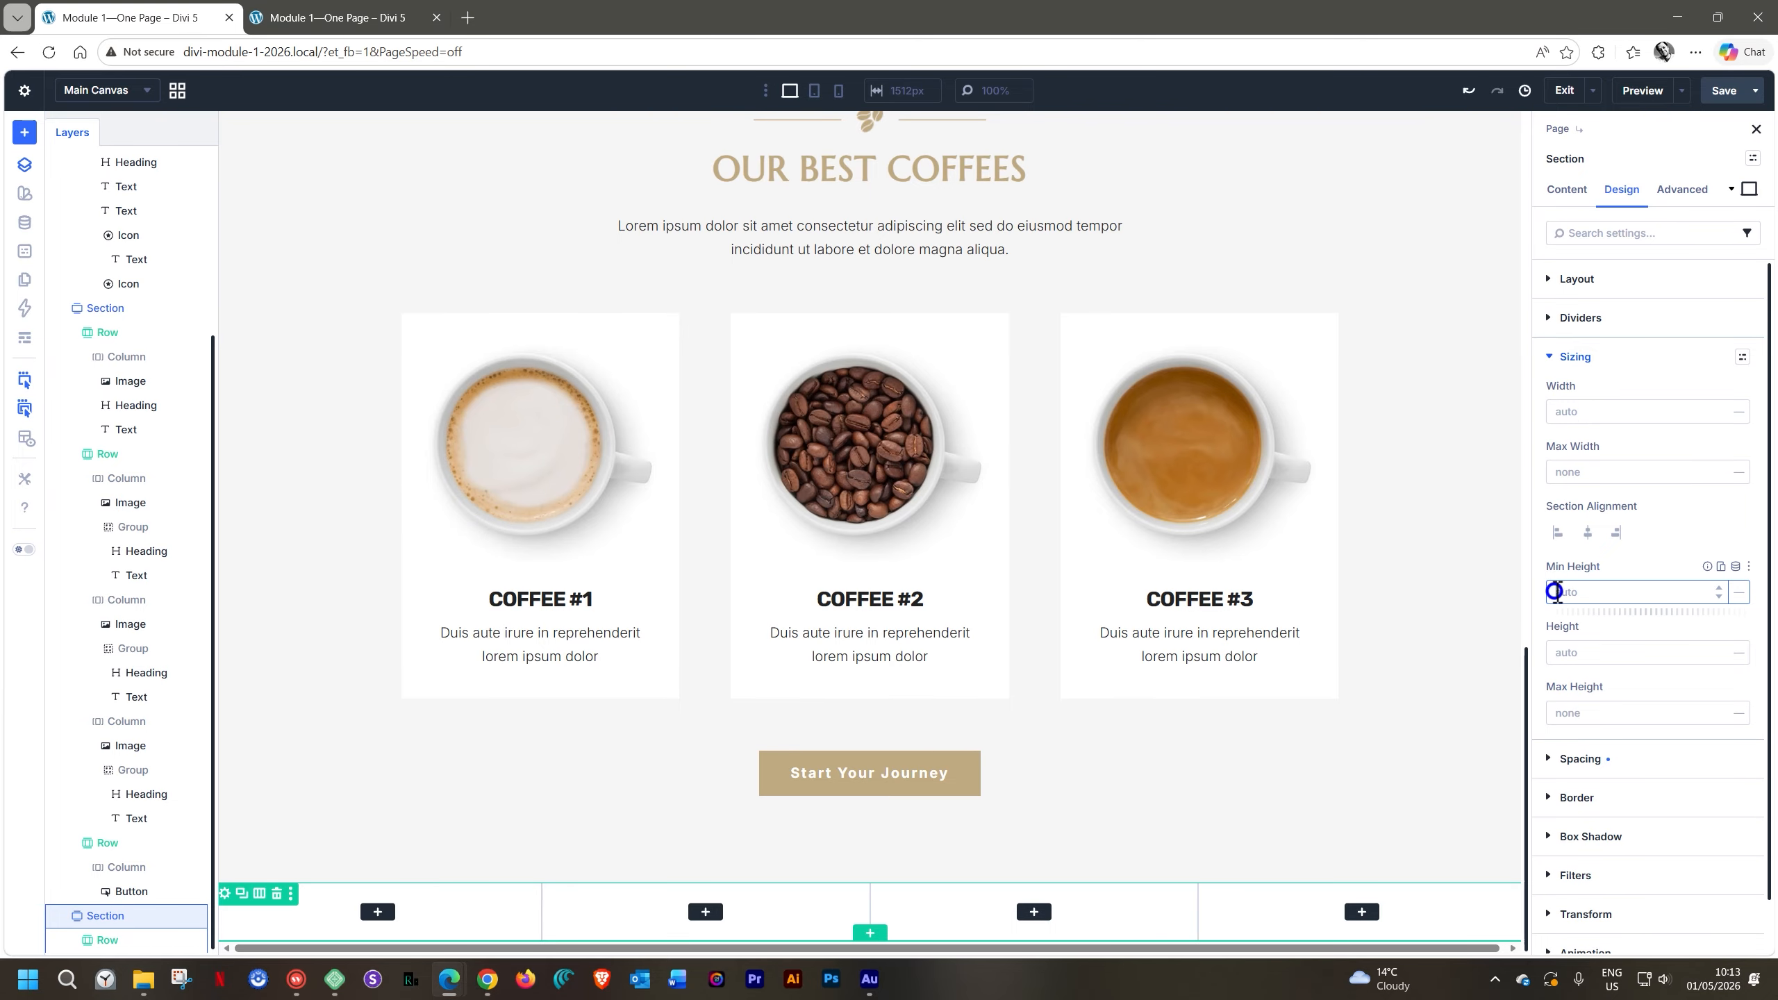
pyautogui.click(1565, 655)
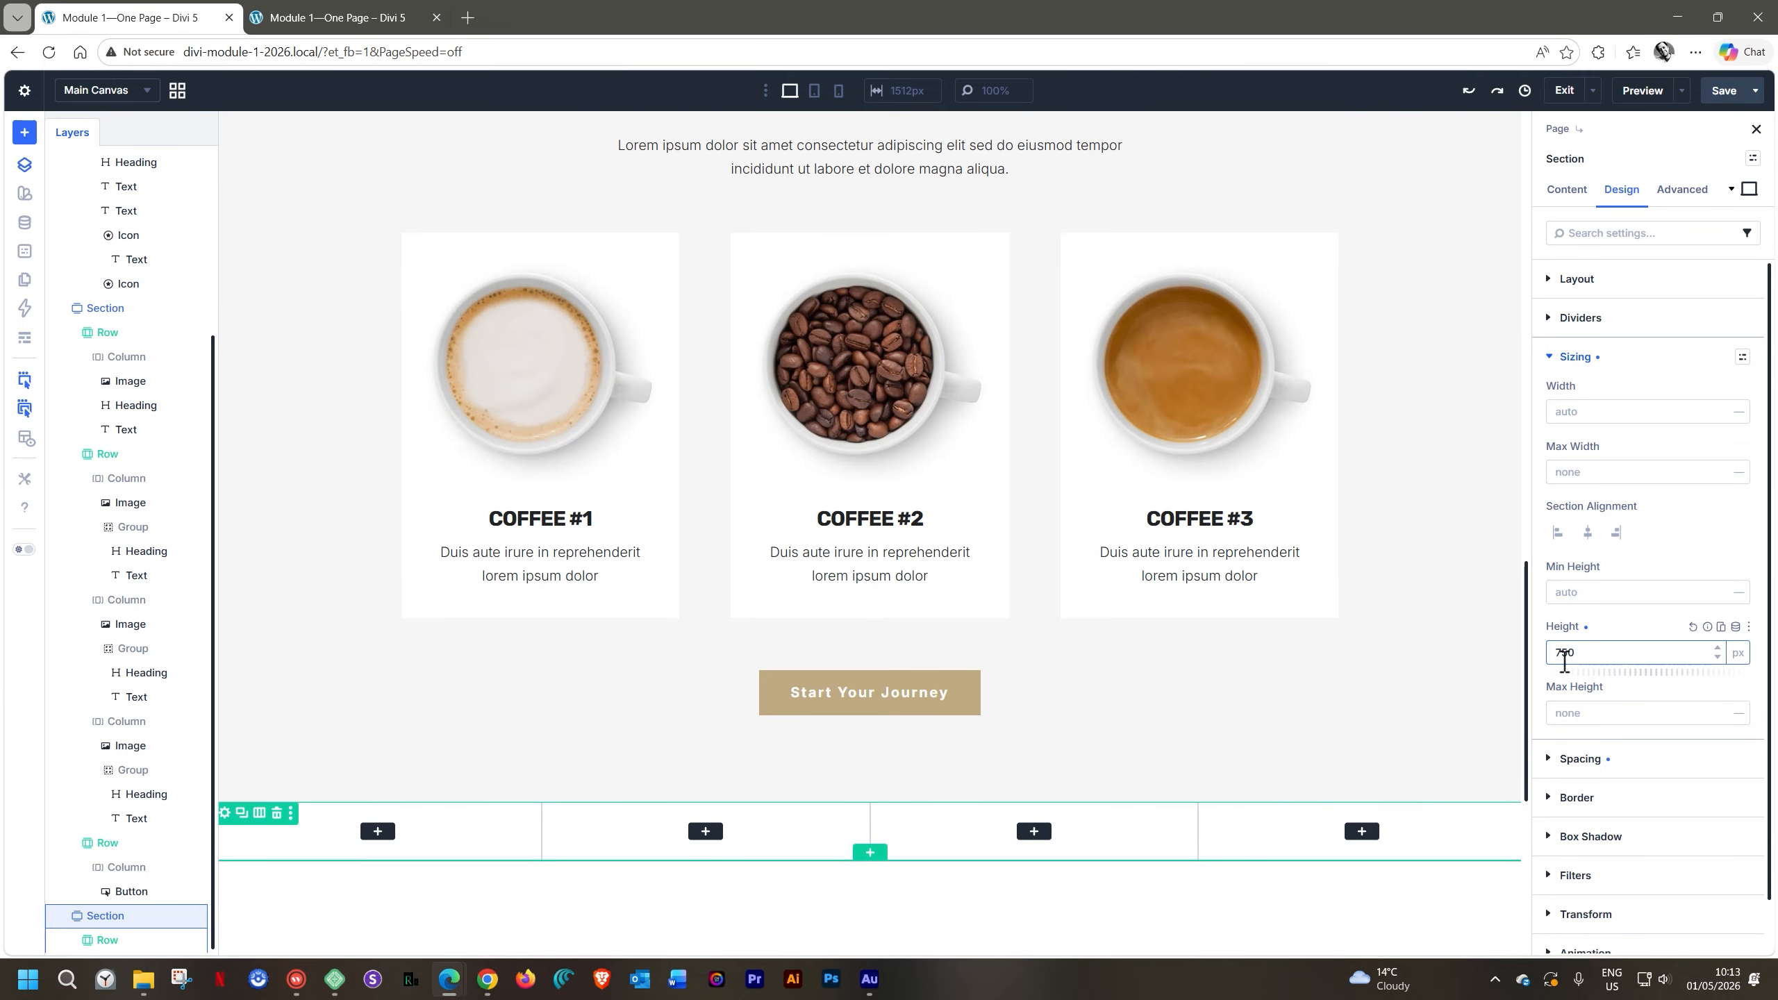
pyautogui.scroll(-1, 1560, 657)
pyautogui.scroll(-2, 1433, 526)
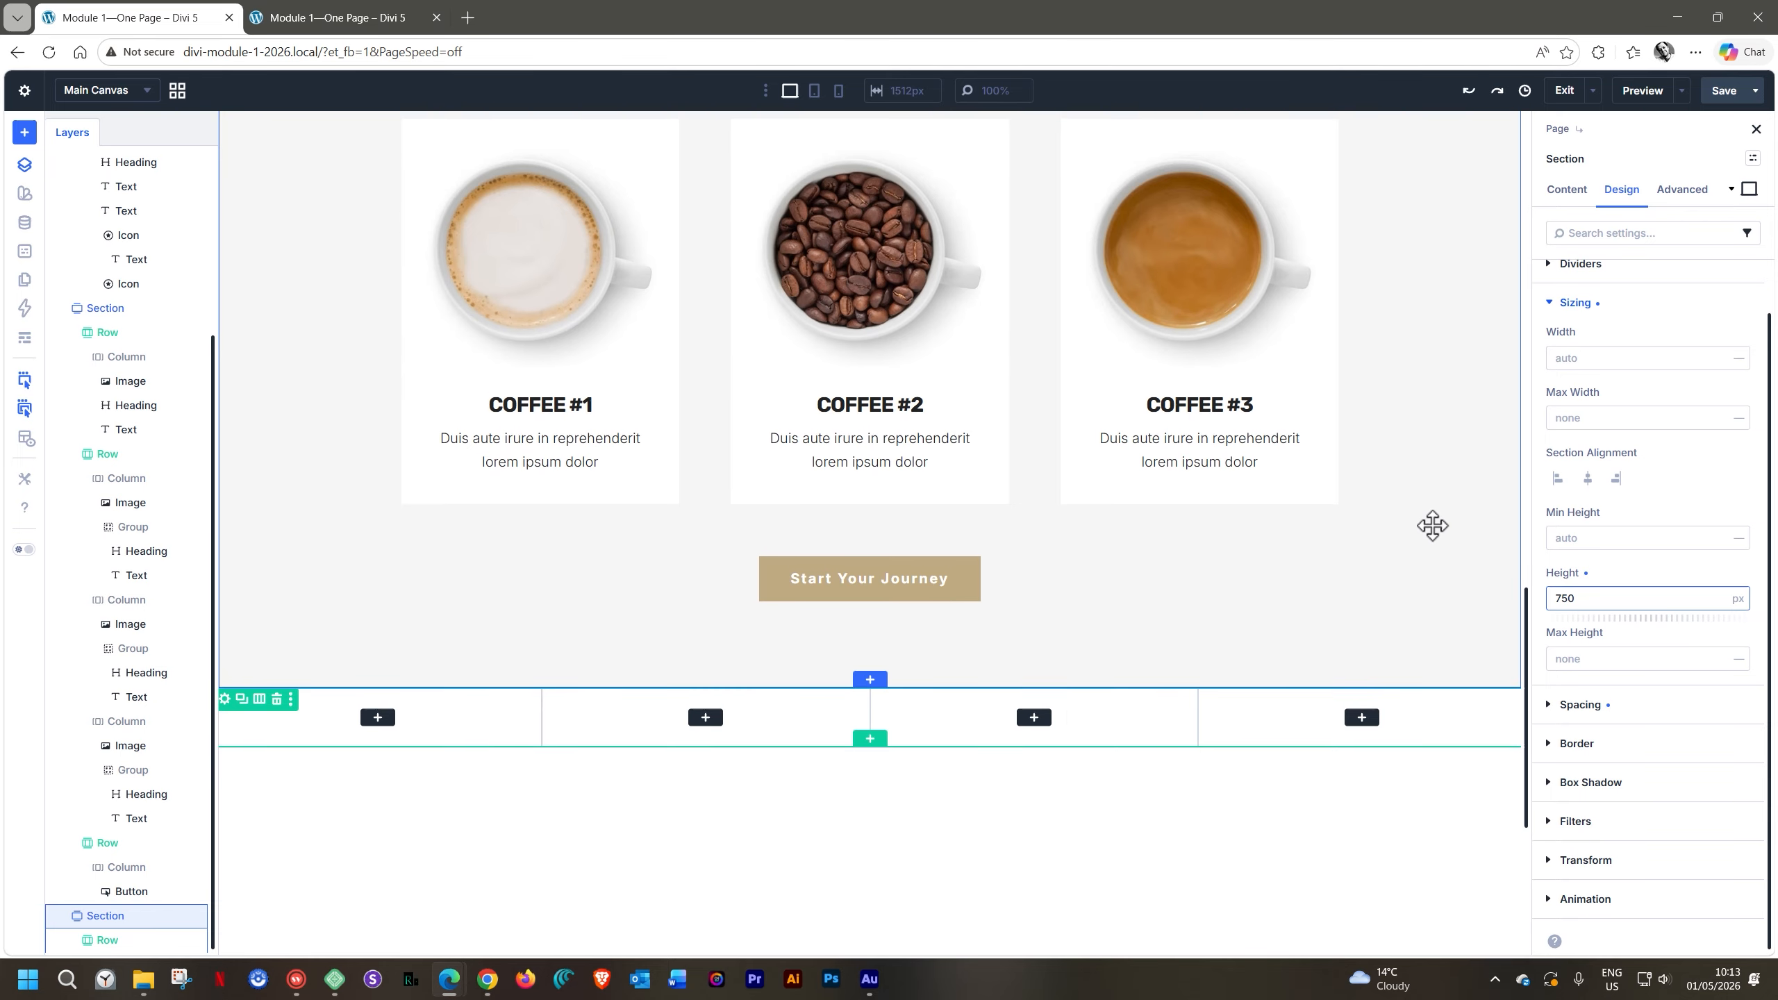
pyautogui.scroll(-5, 1433, 525)
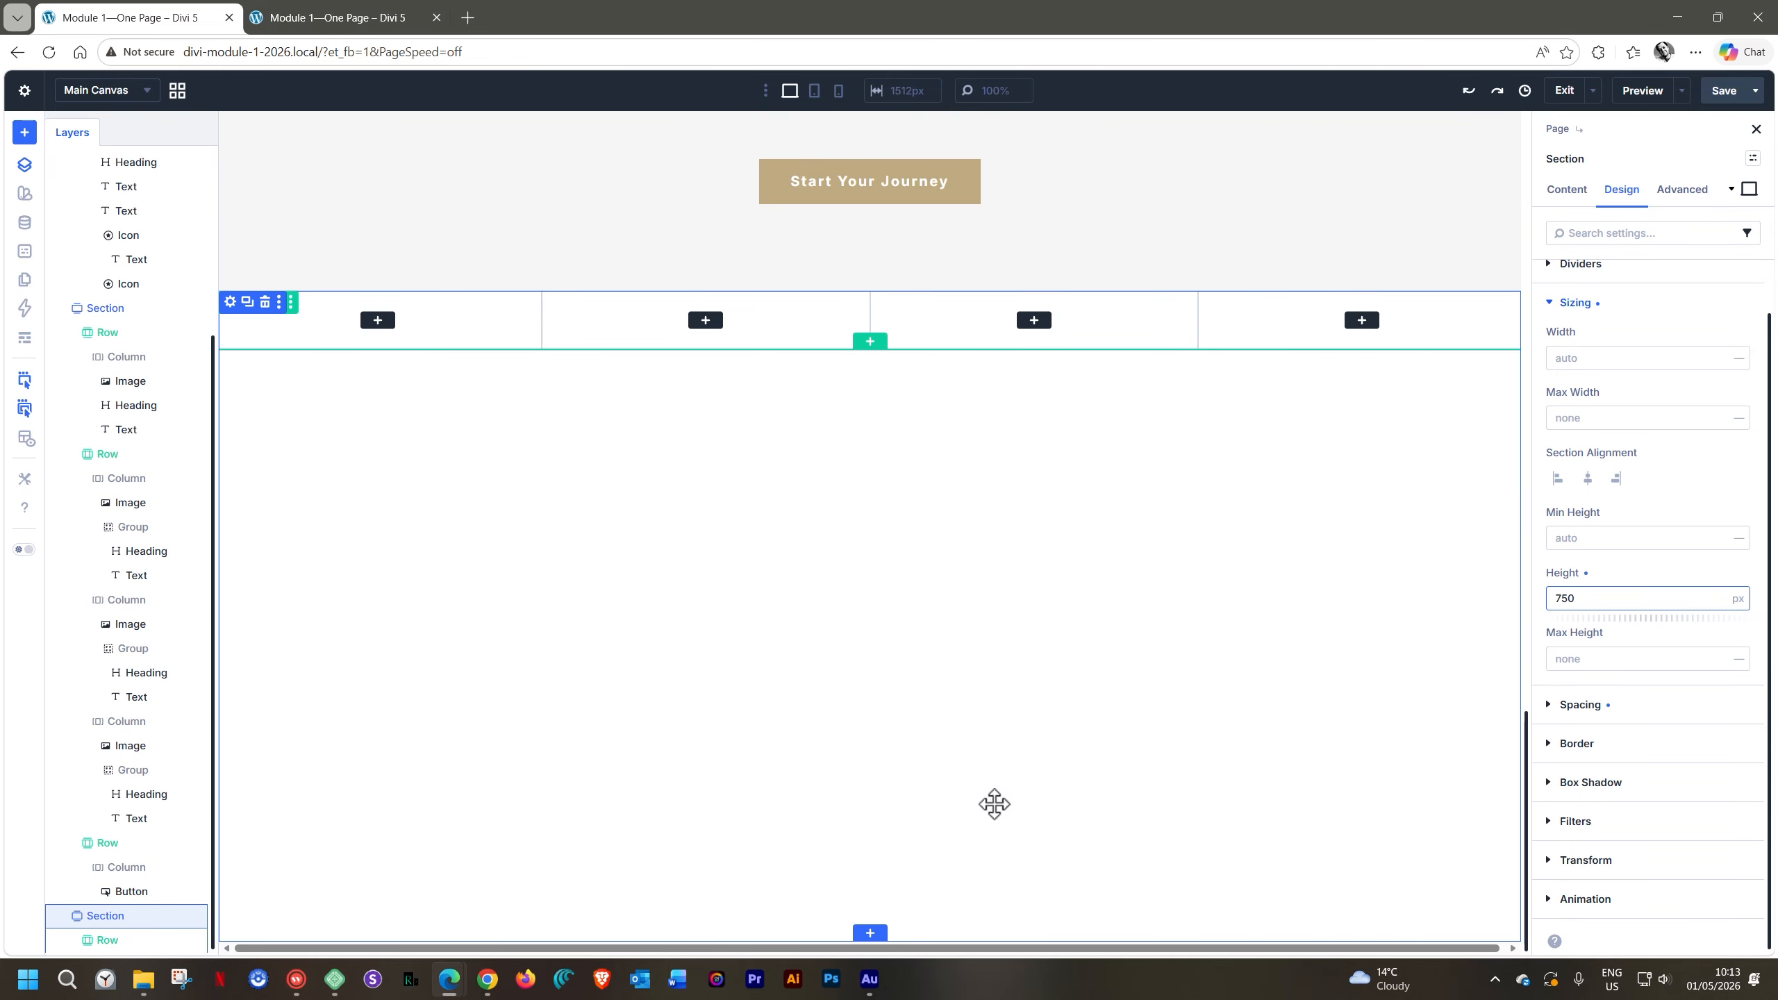
pyautogui.click(819, 864)
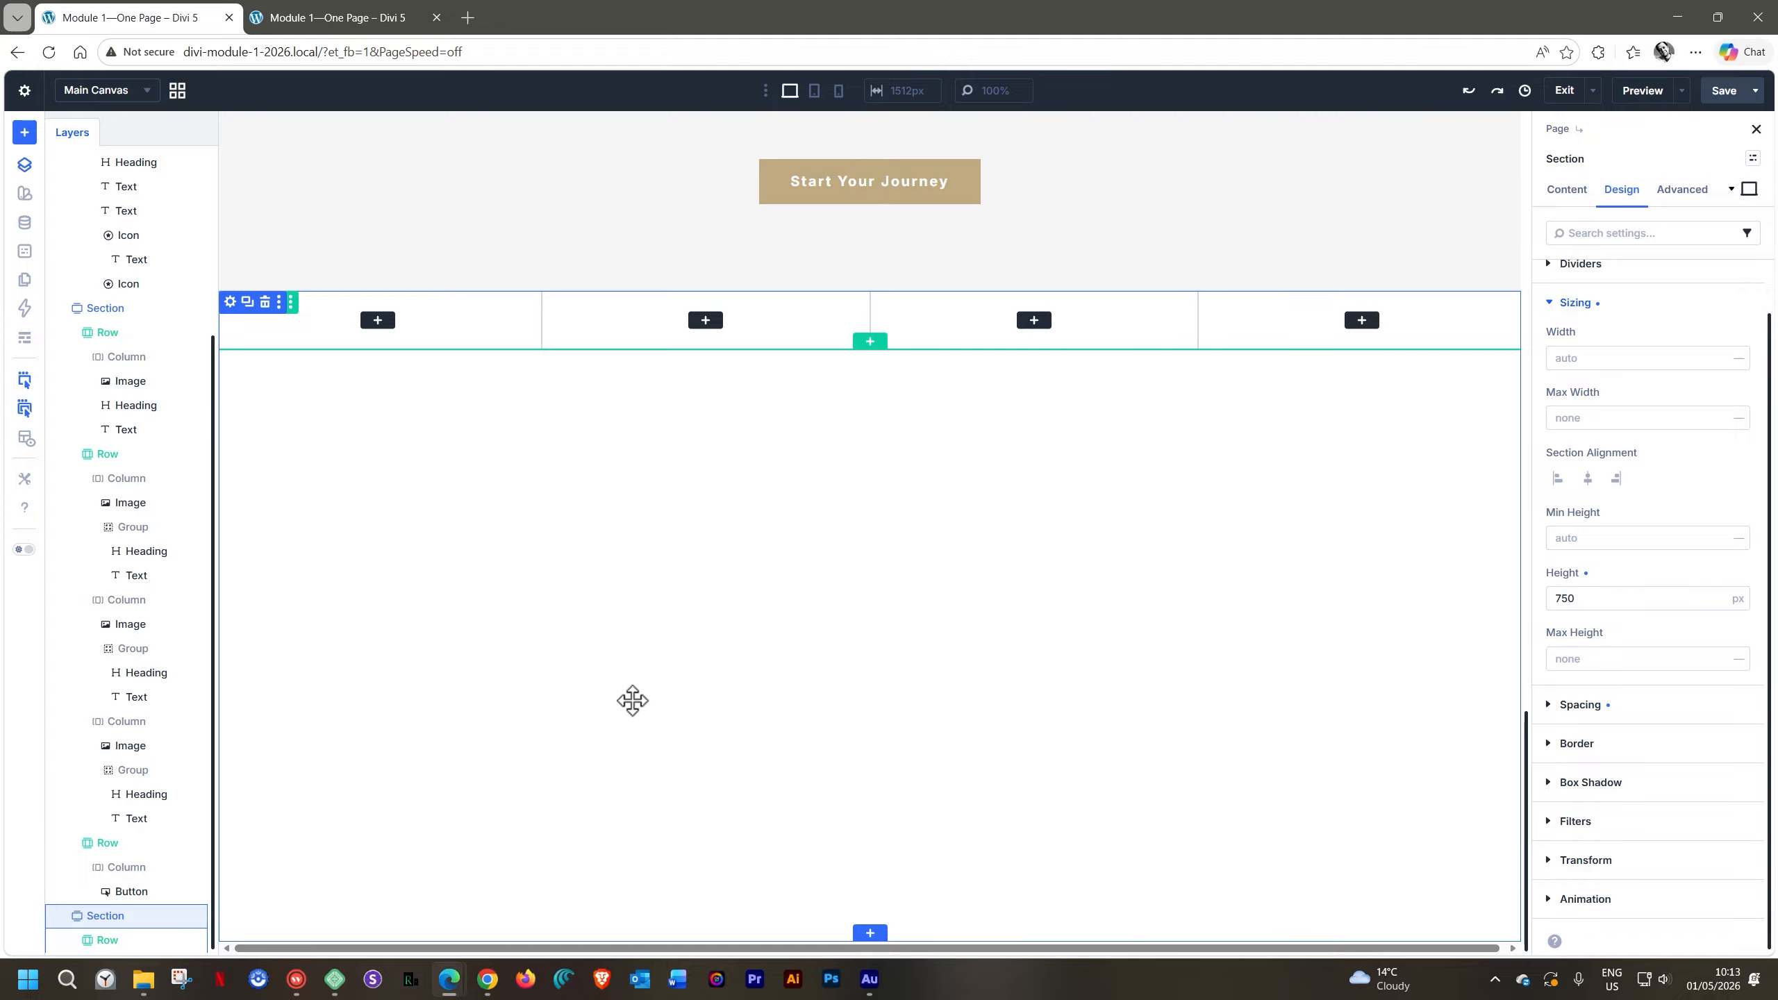
# Give the four-column row Grow to Fill sizing so it fills the section height
pyautogui.click(102, 941)
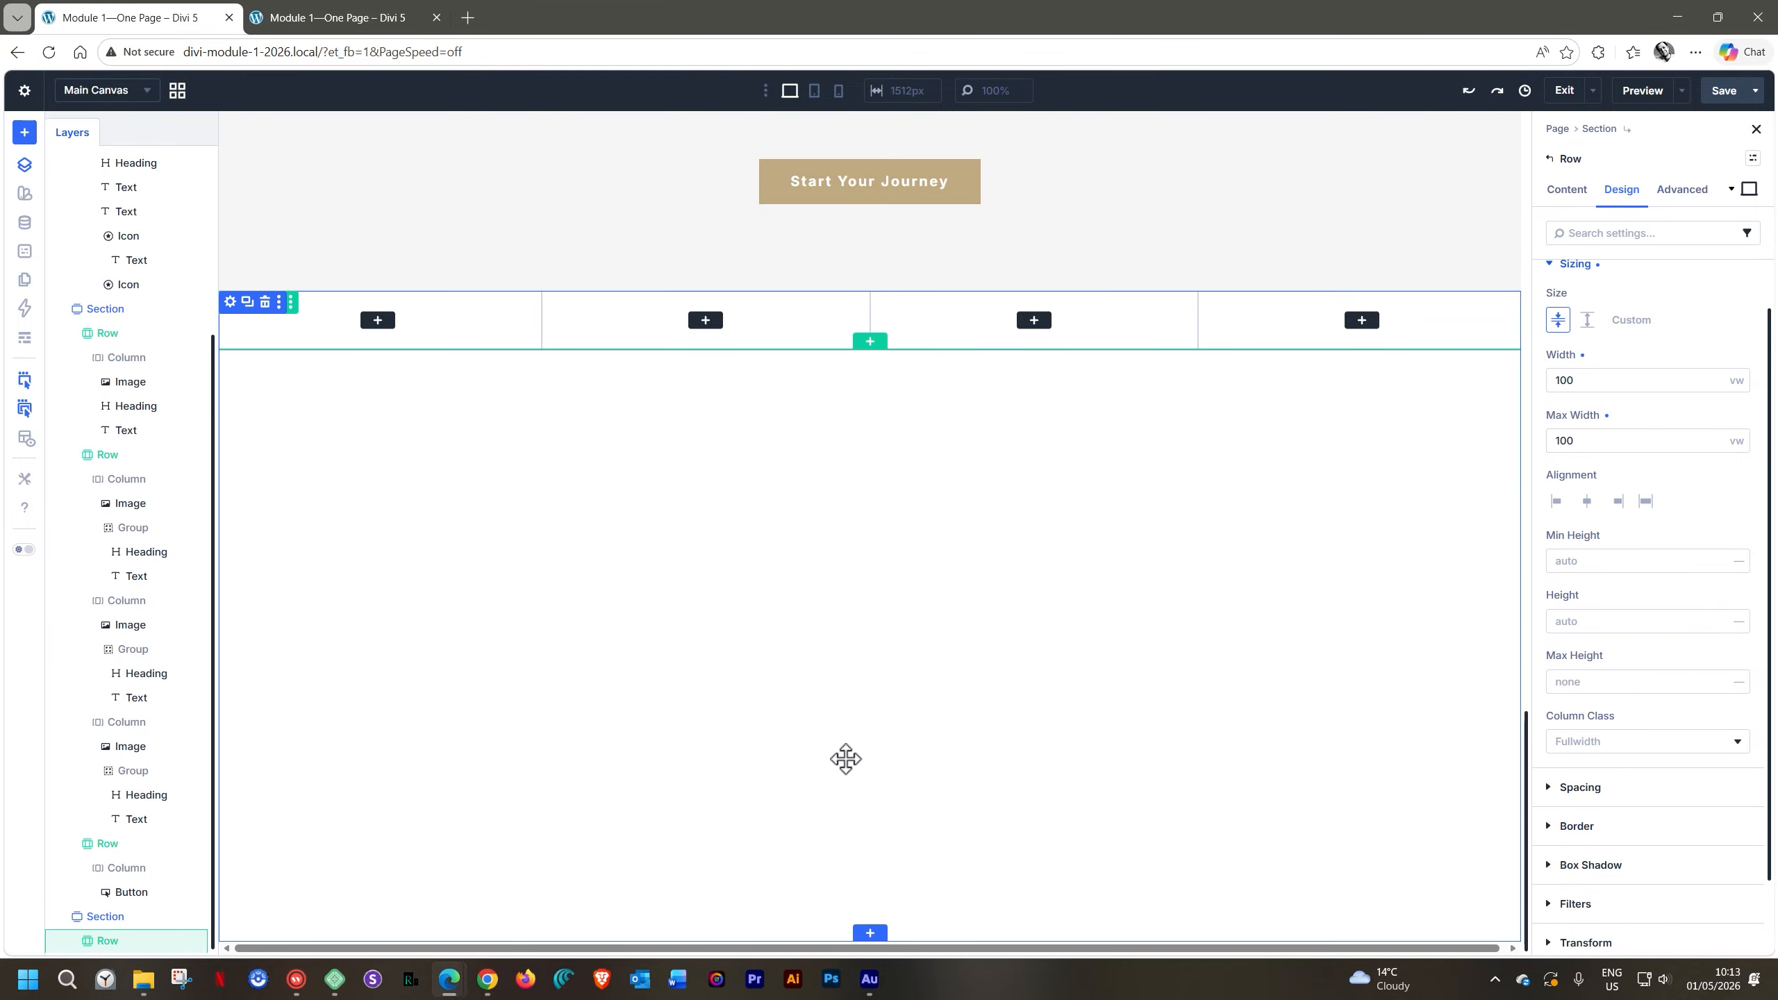
pyautogui.scroll(1, 1587, 349)
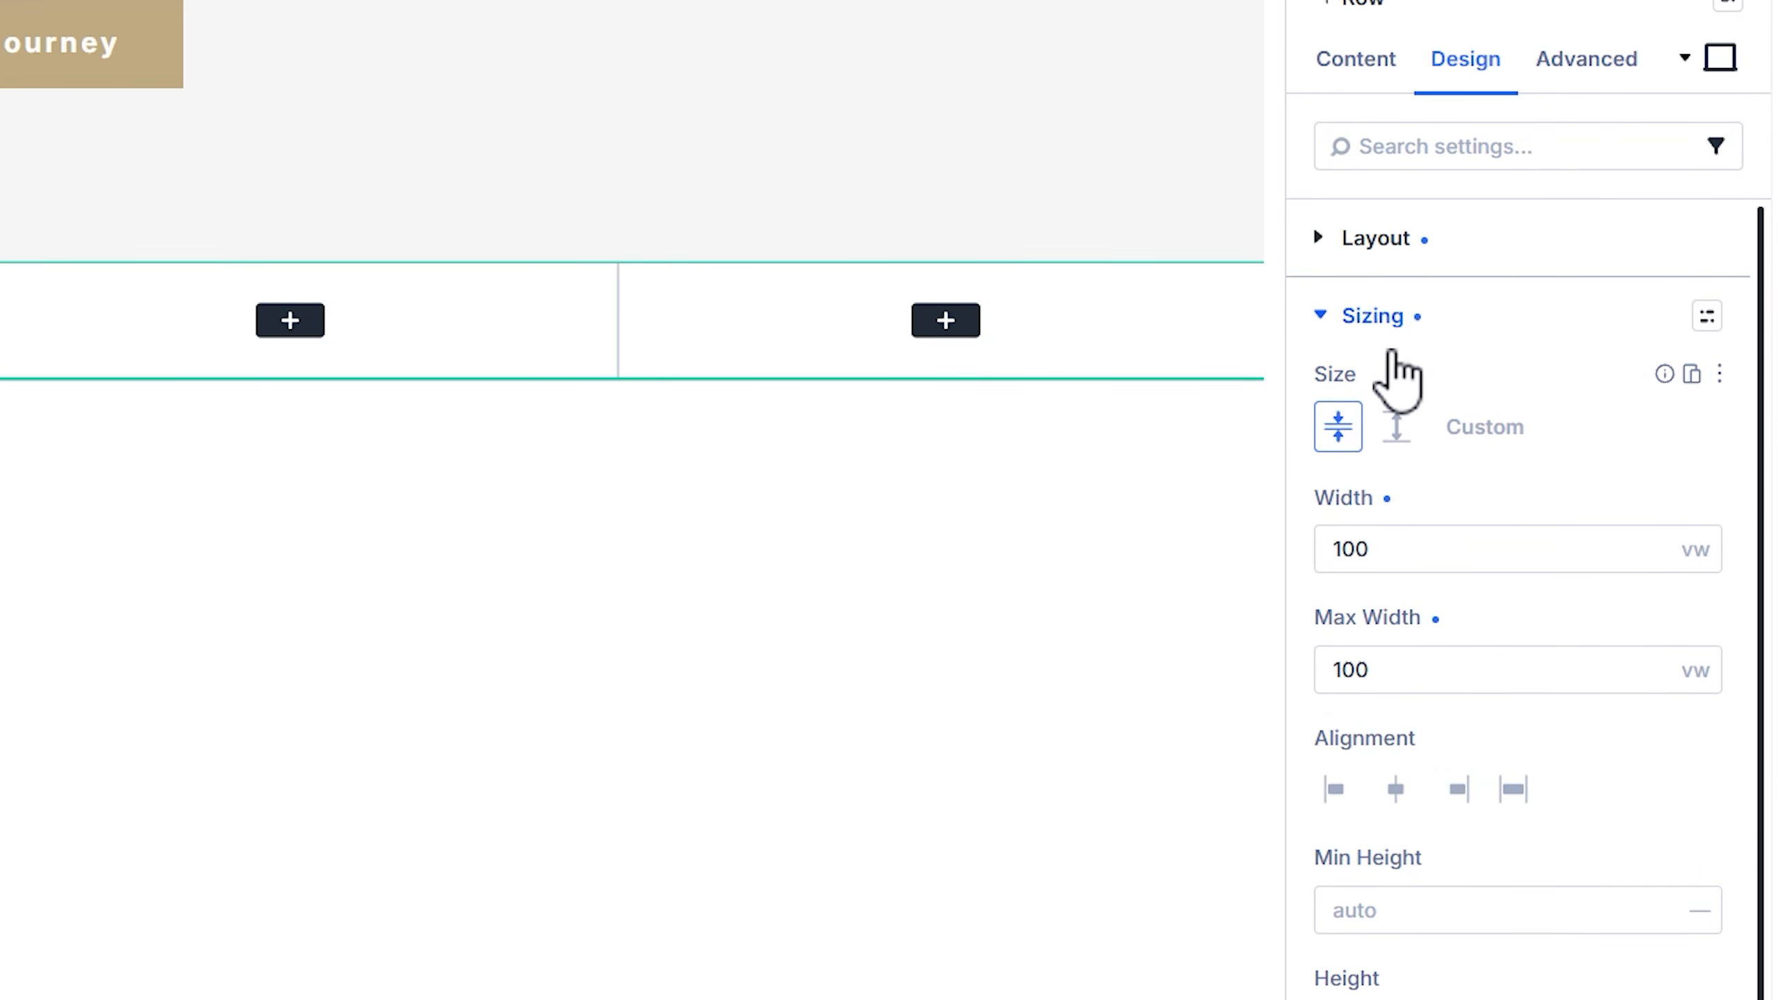
pyautogui.click(1396, 428)
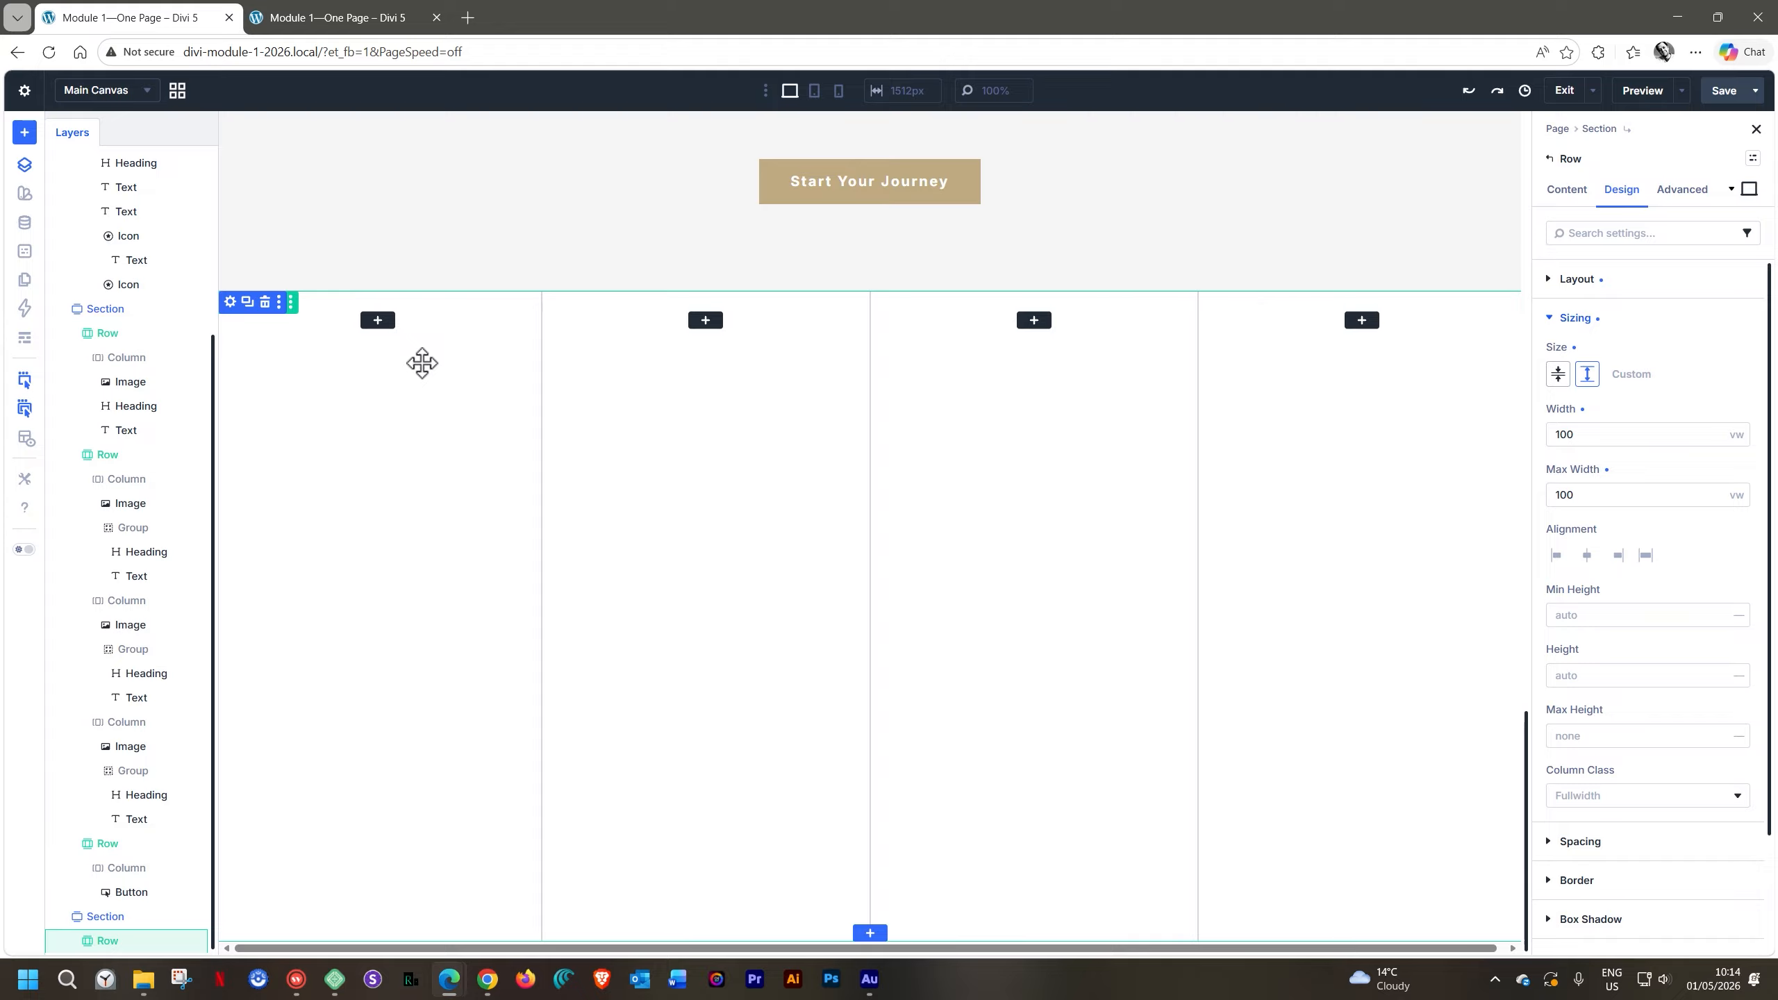
pyautogui.click(234, 305)
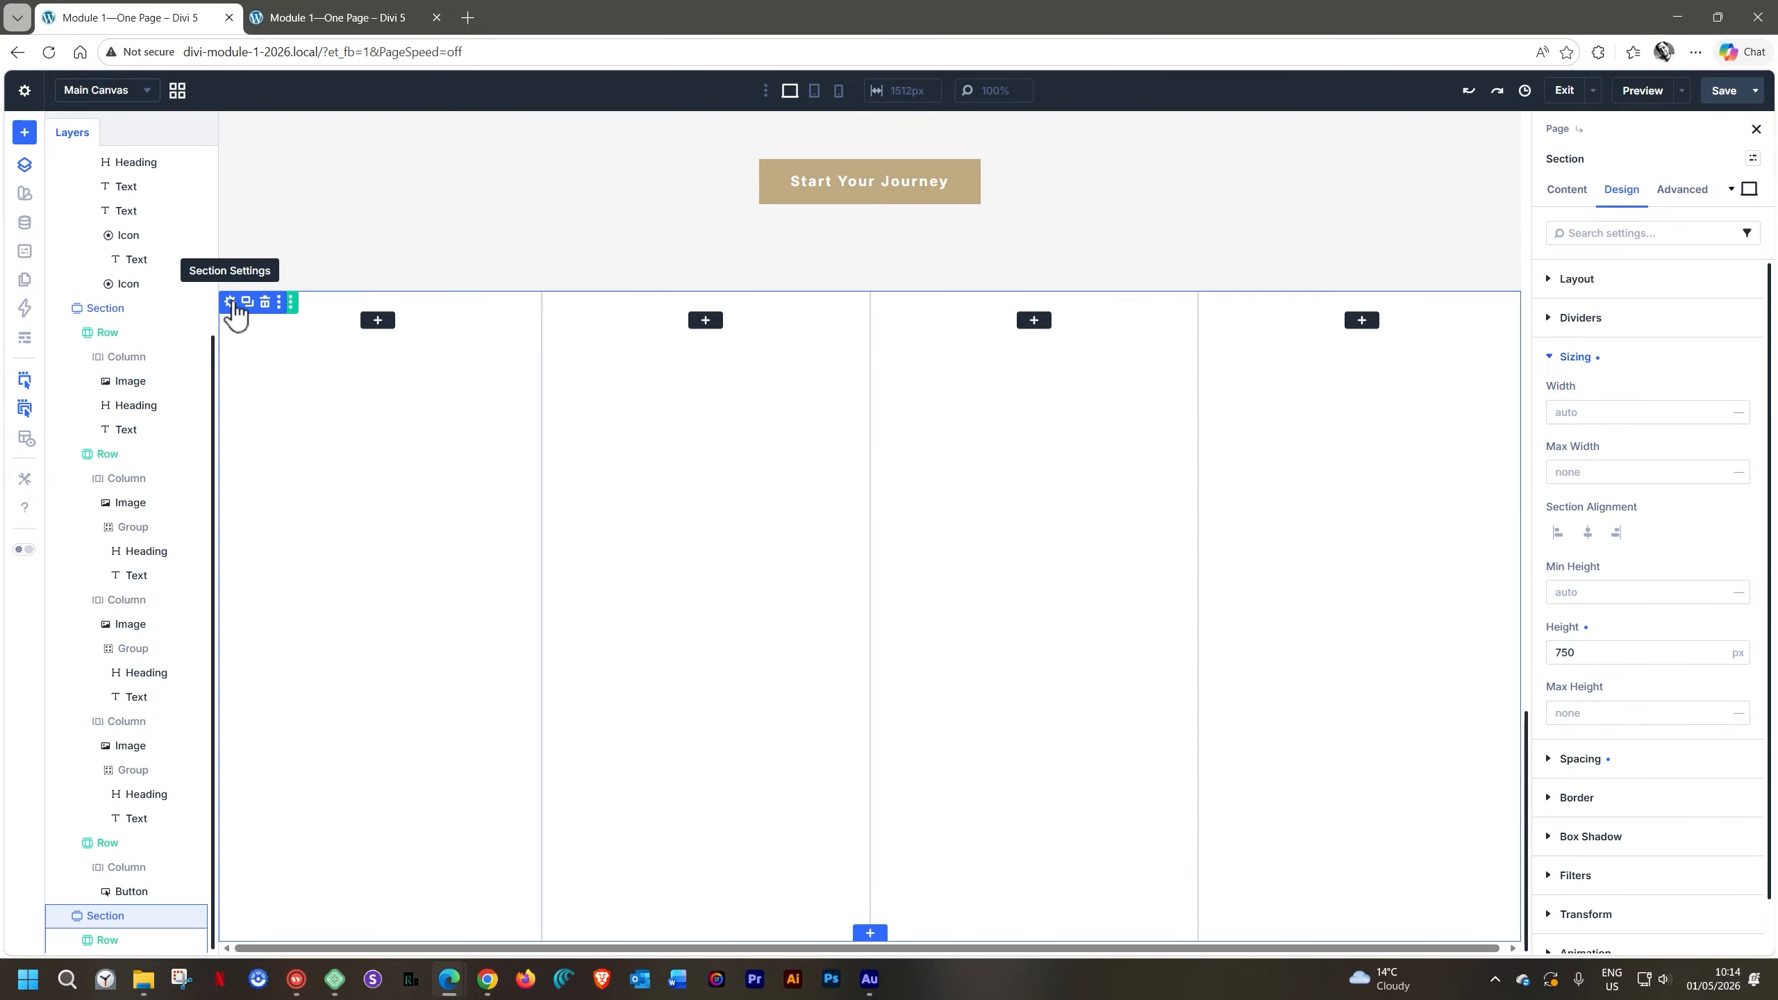
# Upload hero 3.jpg and set it as the section's background image
pyautogui.click(1580, 198)
pyautogui.click(1548, 357)
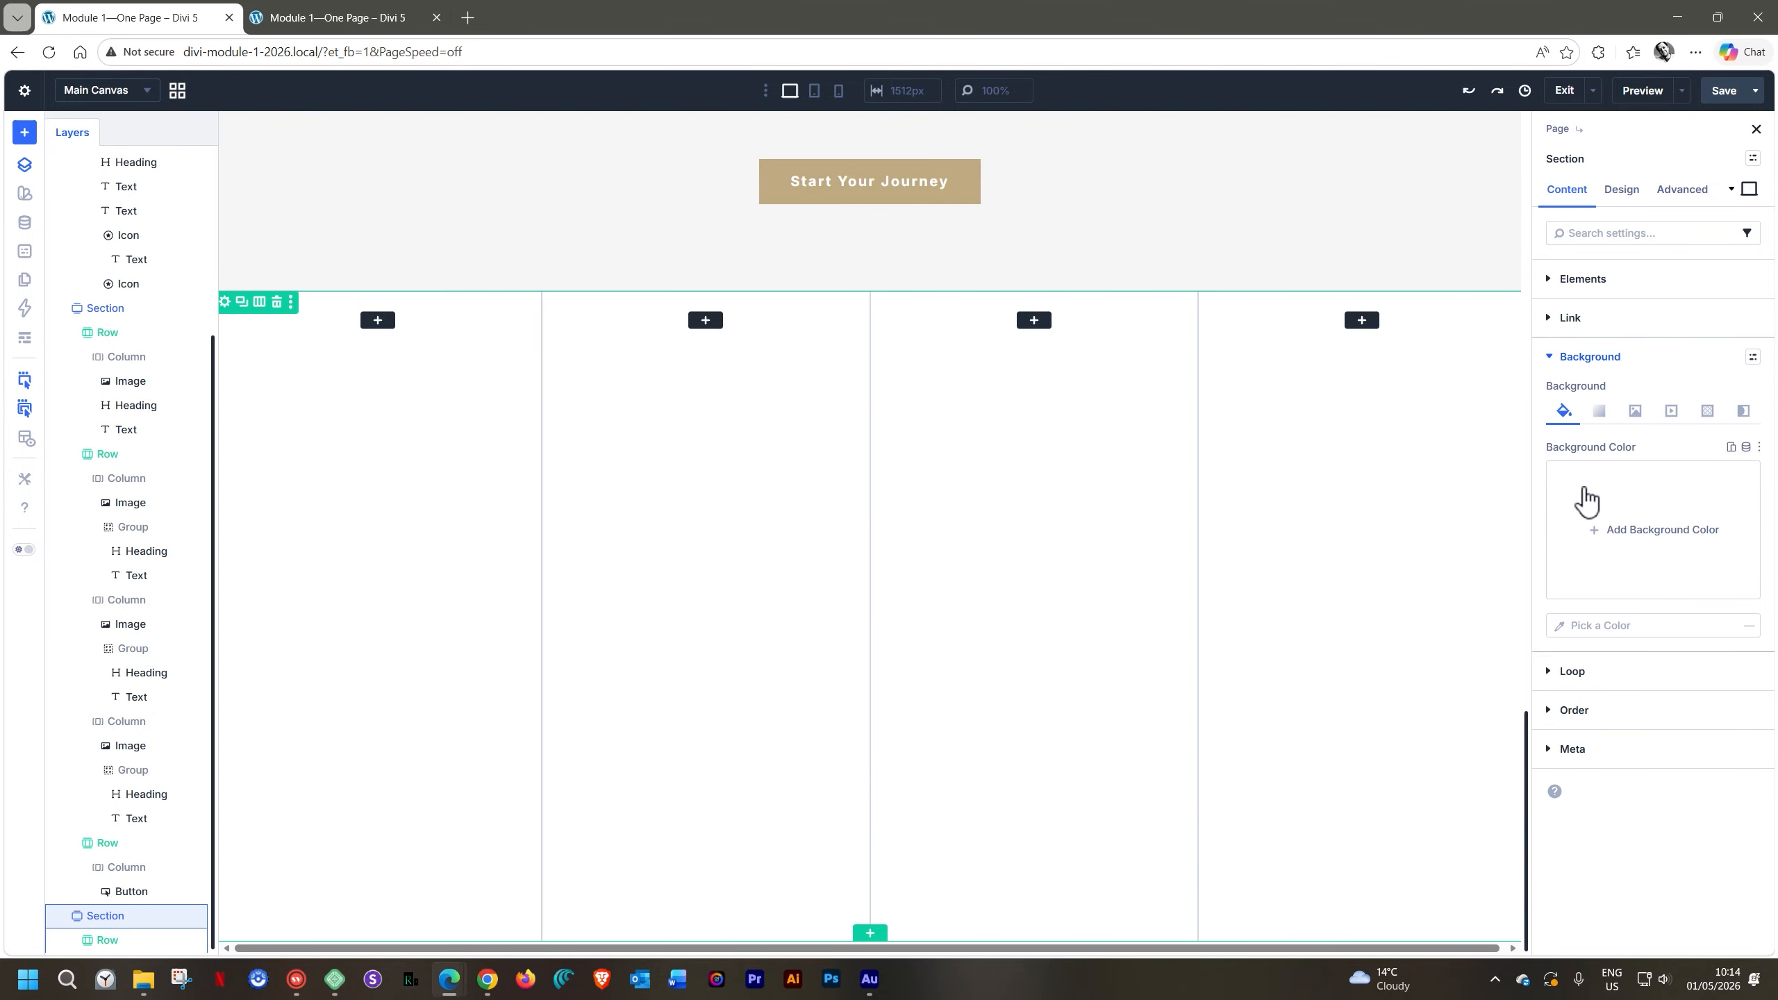
pyautogui.click(1638, 412)
pyautogui.click(1641, 532)
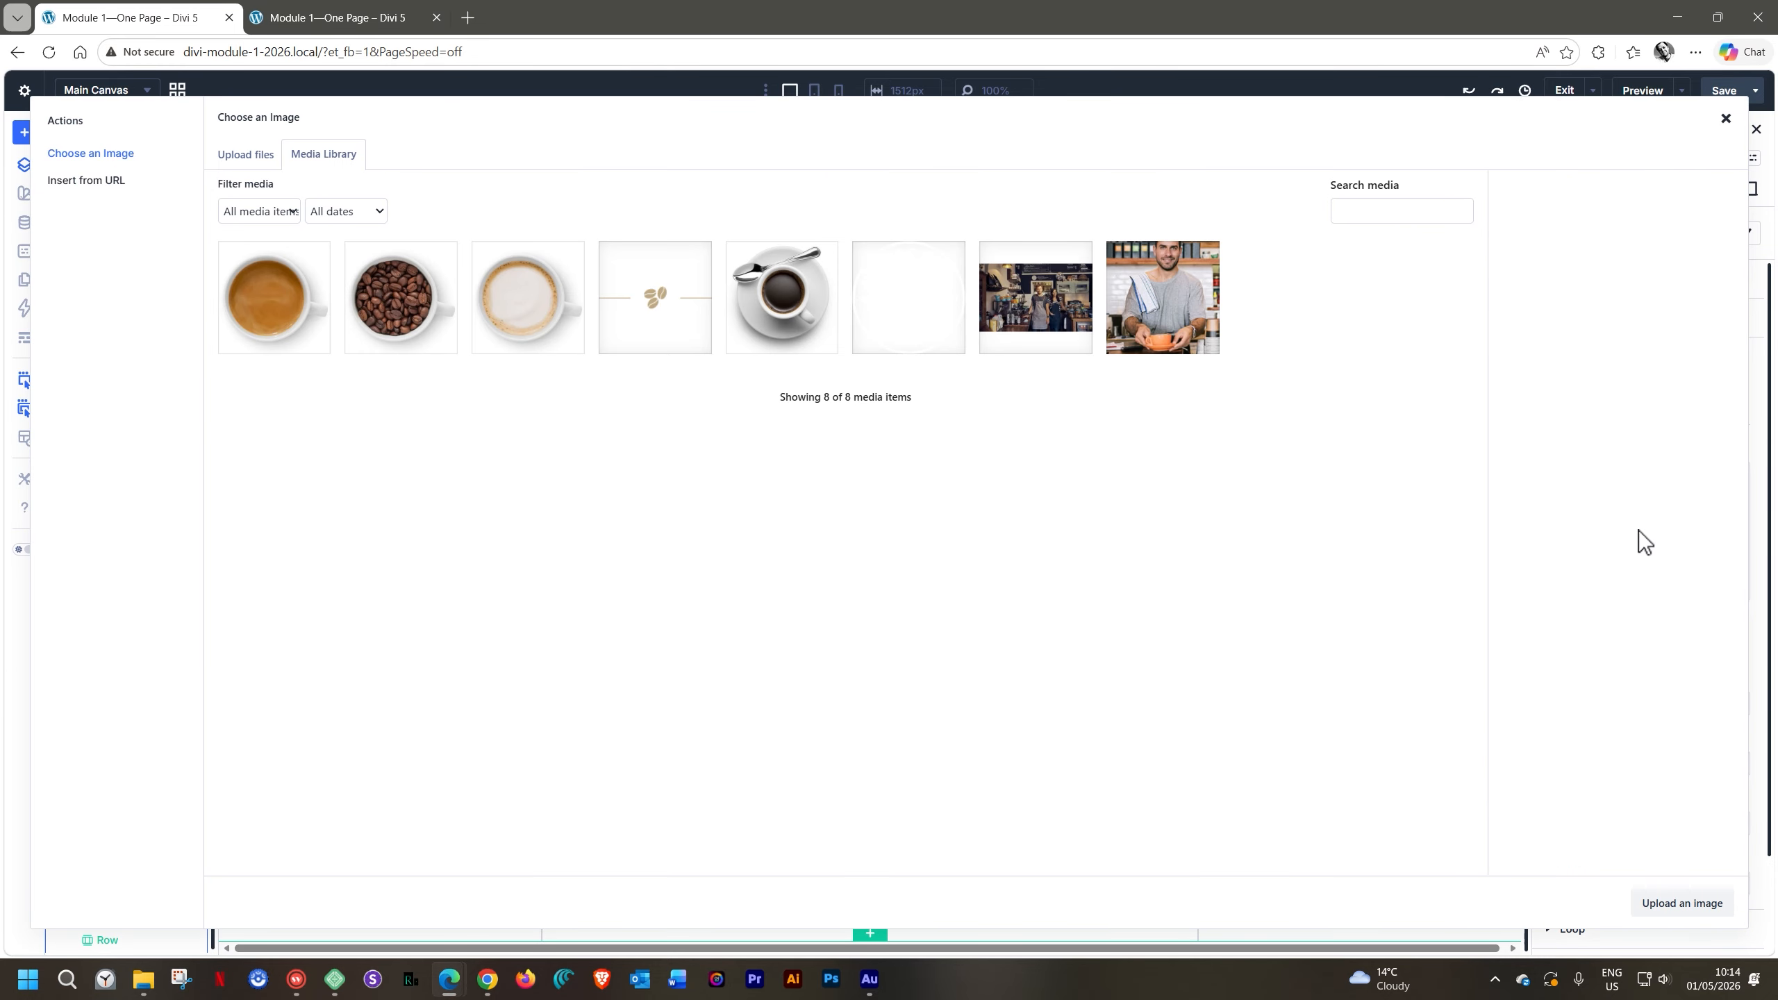
pyautogui.click(144, 979)
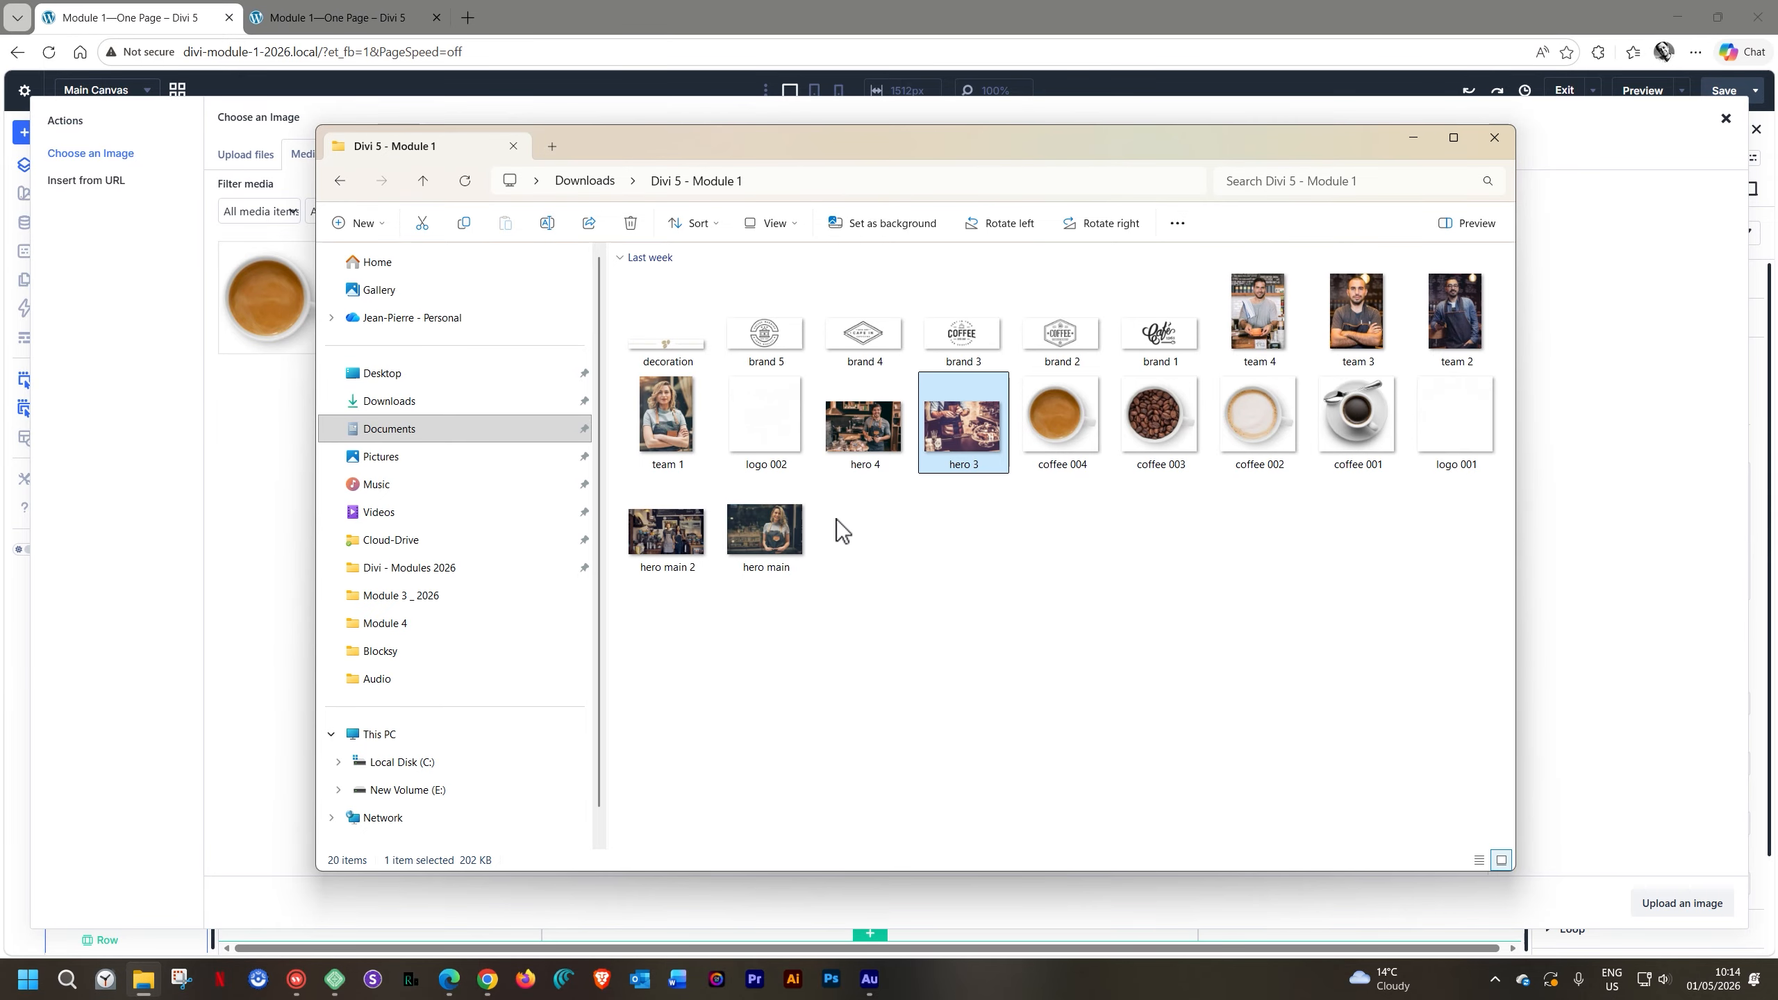
pyautogui.moveTo(955, 436); pyautogui.dragTo(274, 470)
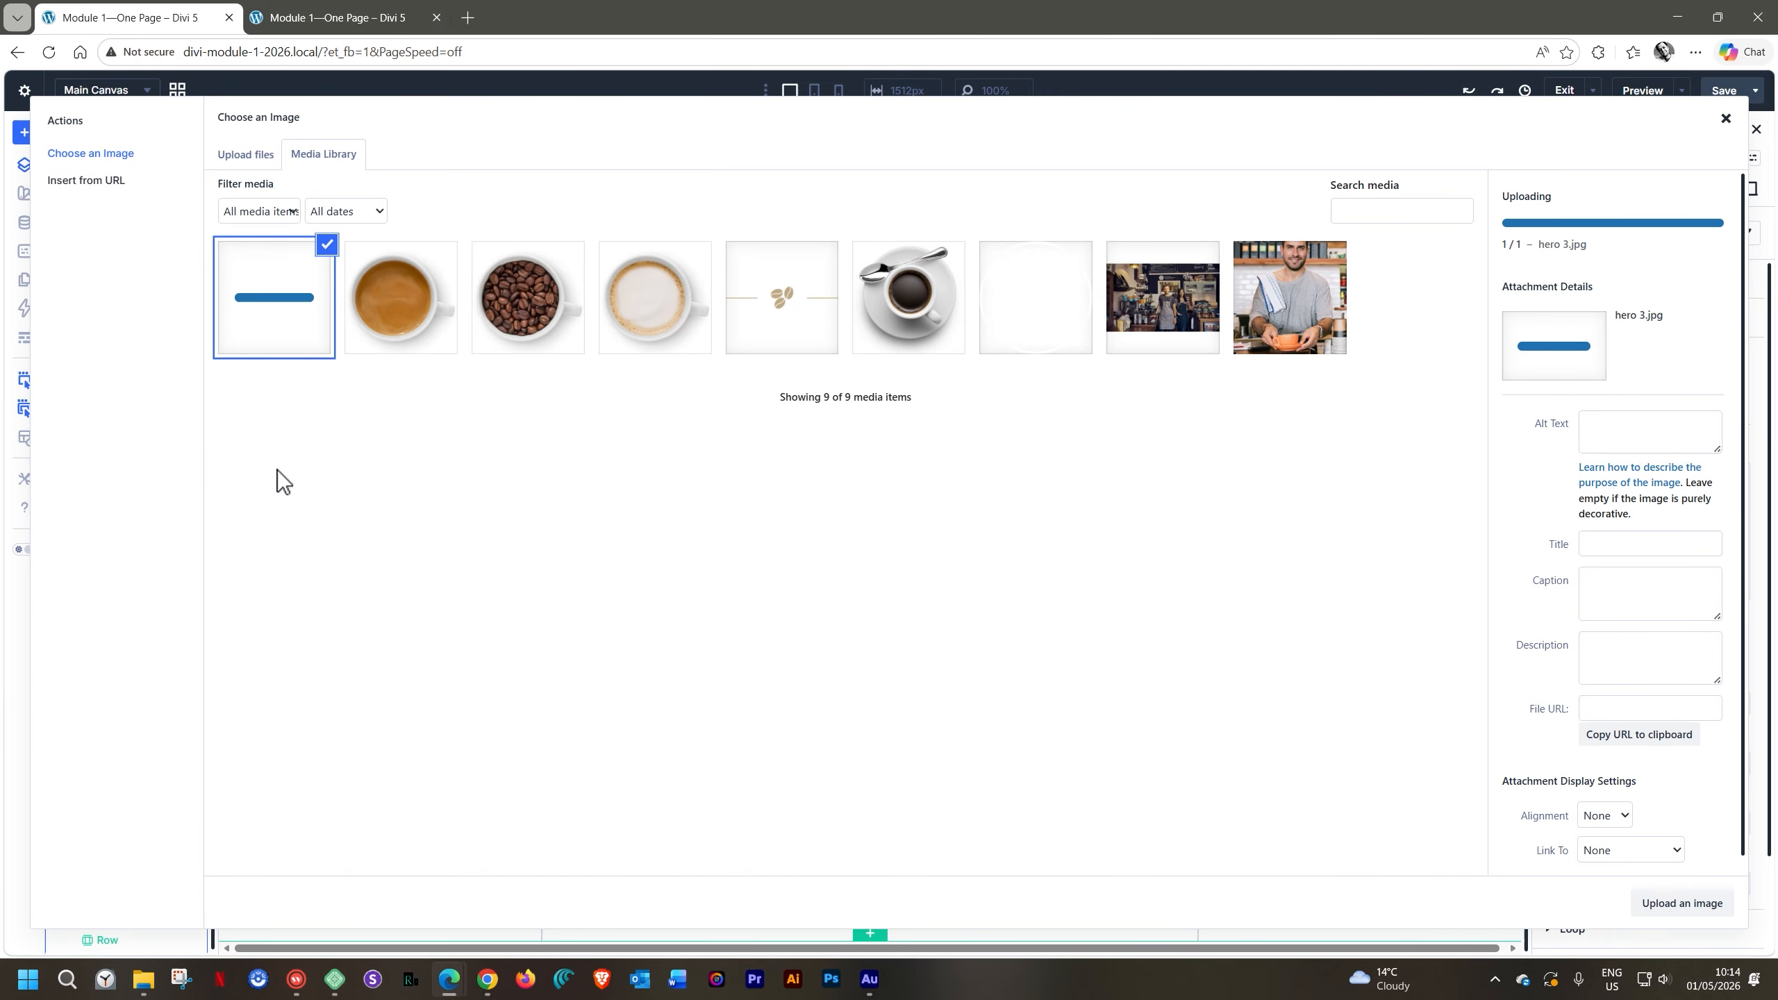
pyautogui.click(1697, 909)
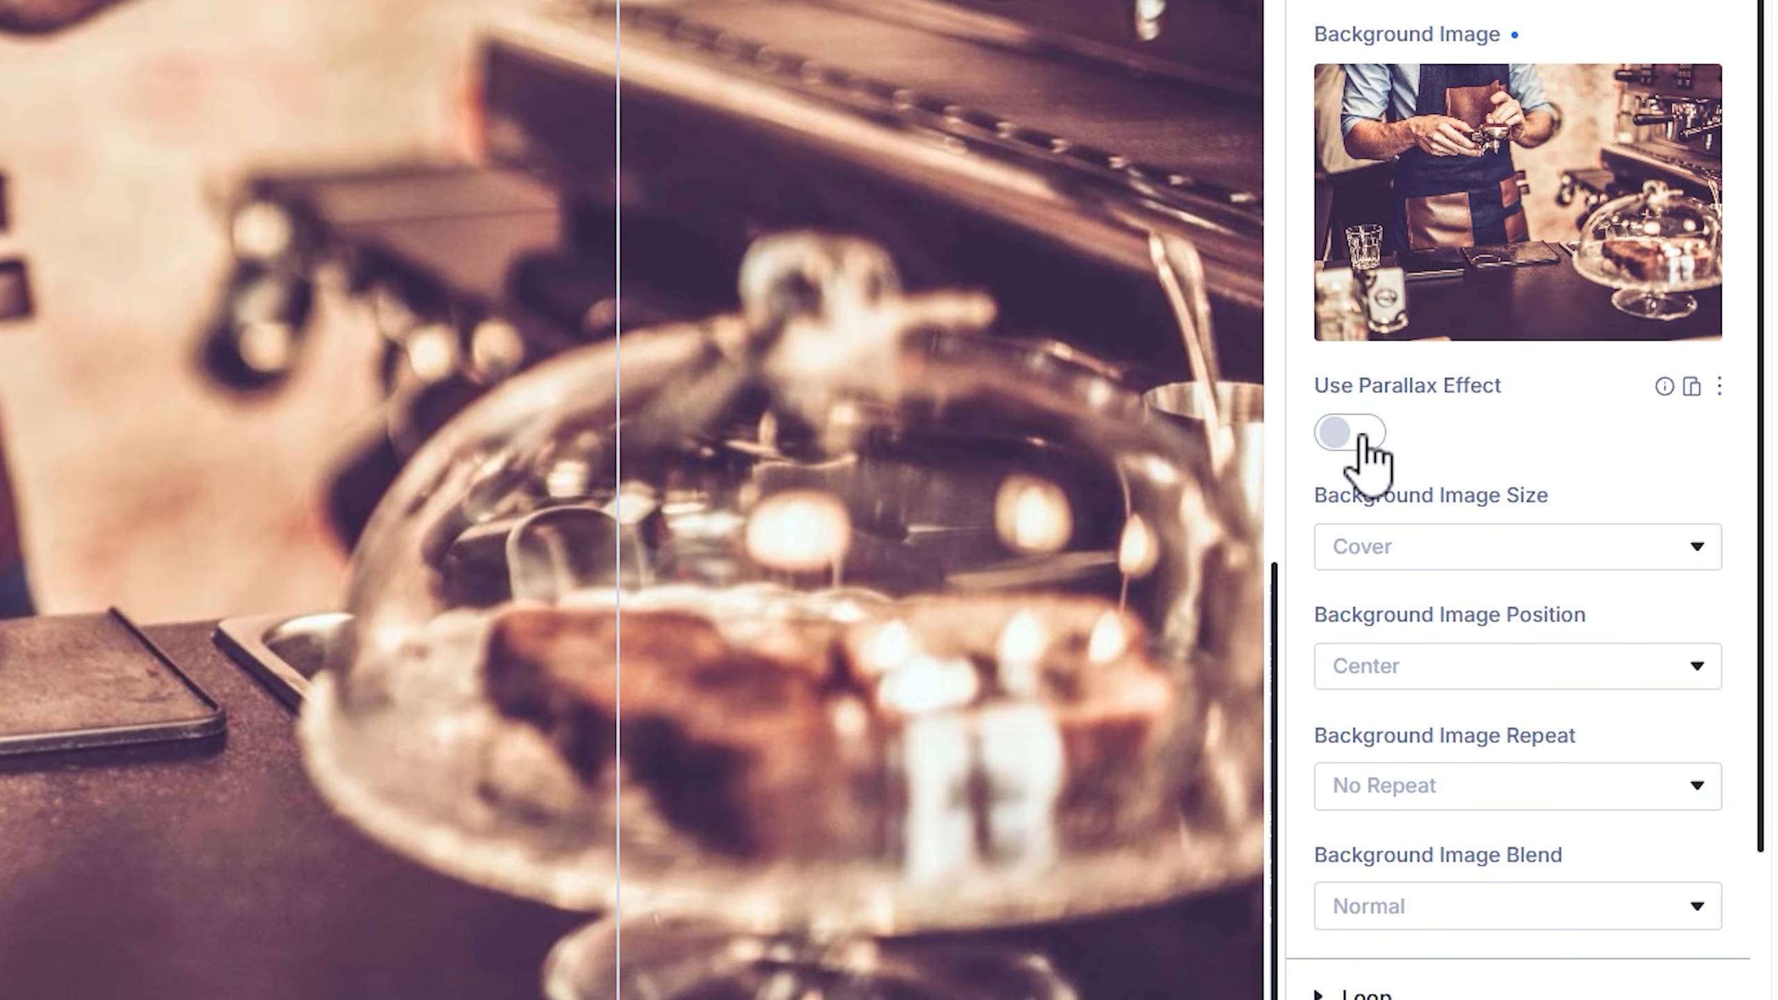
# Enable CSS parallax on the background image and add a background gradient
pyautogui.click(1361, 438)
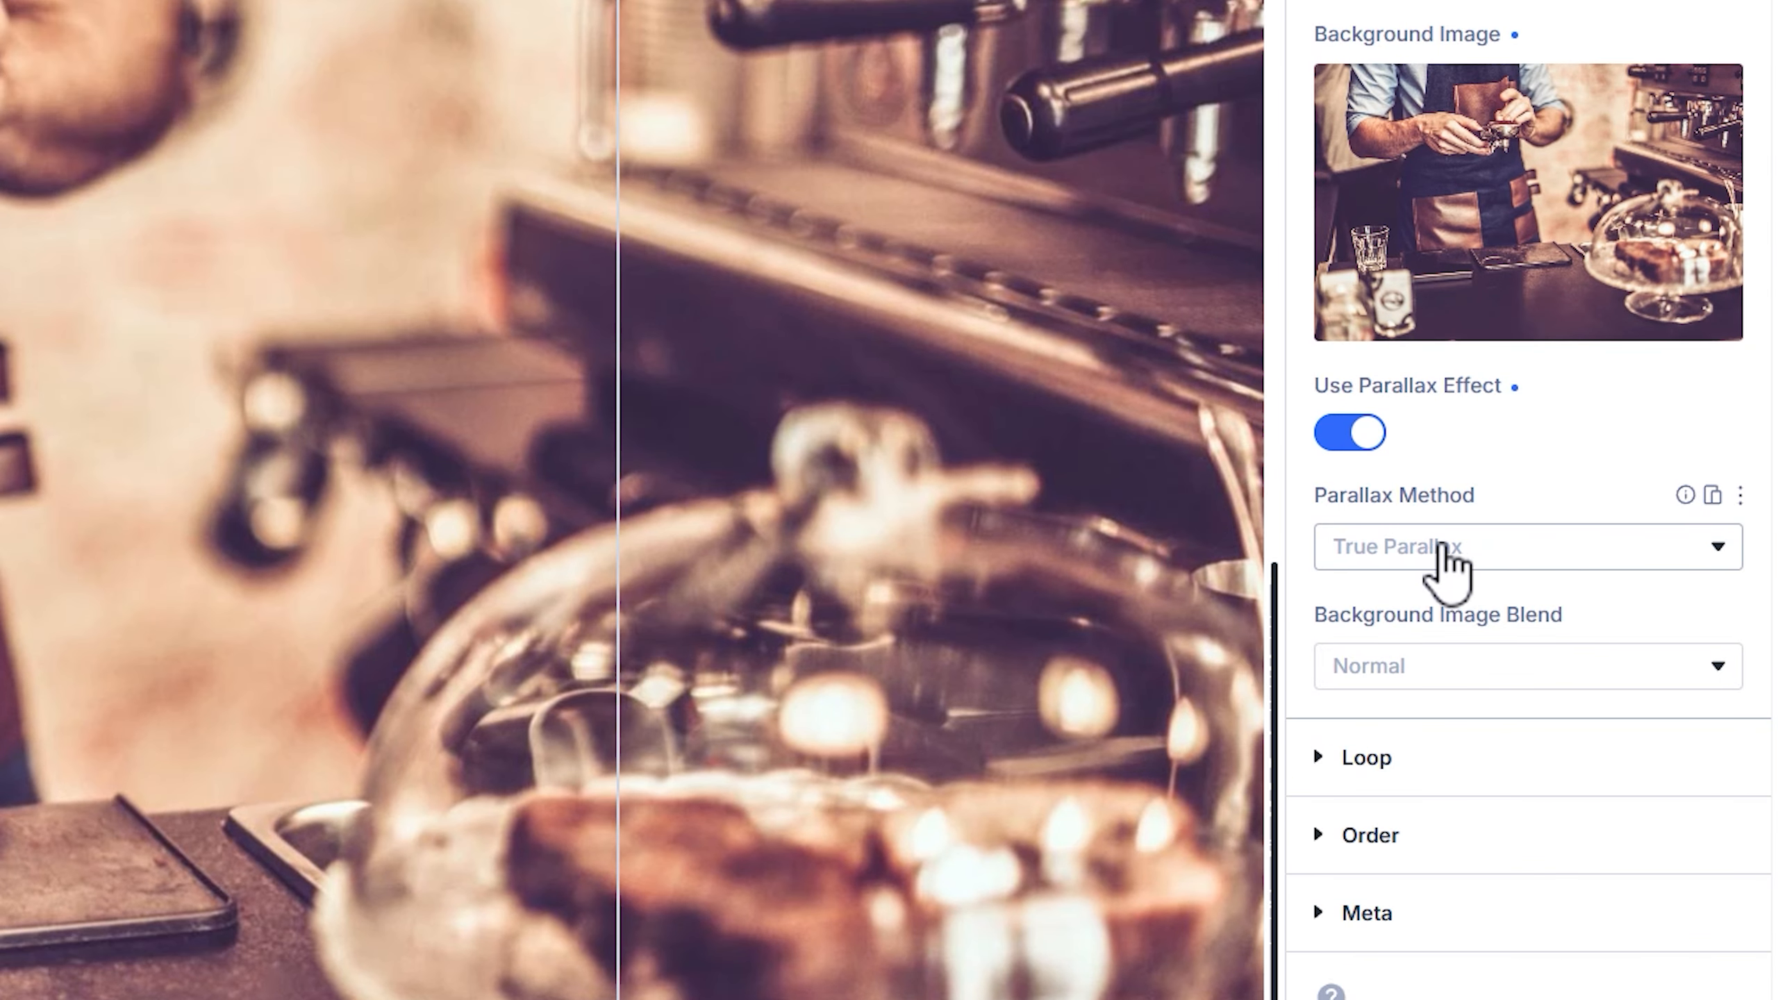
pyautogui.click(1436, 560)
pyautogui.click(1405, 623)
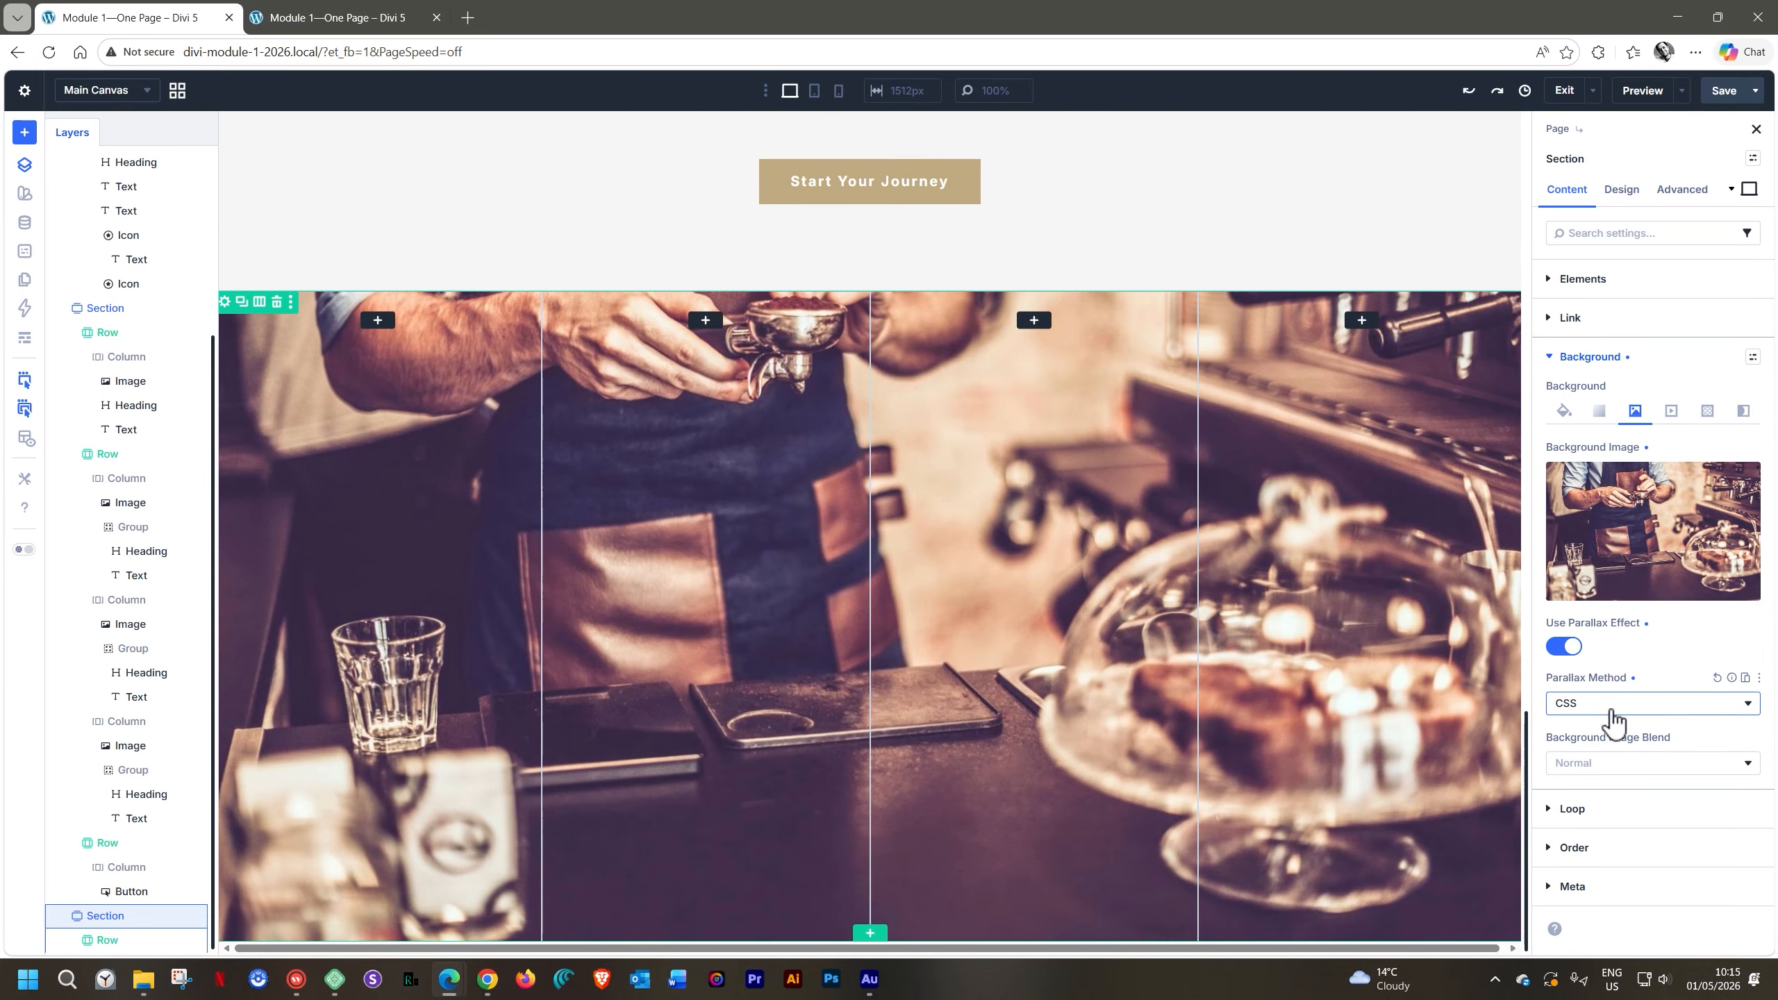
pyautogui.scroll(3, 992, 596)
pyautogui.scroll(-3, 993, 597)
pyautogui.click(1601, 414)
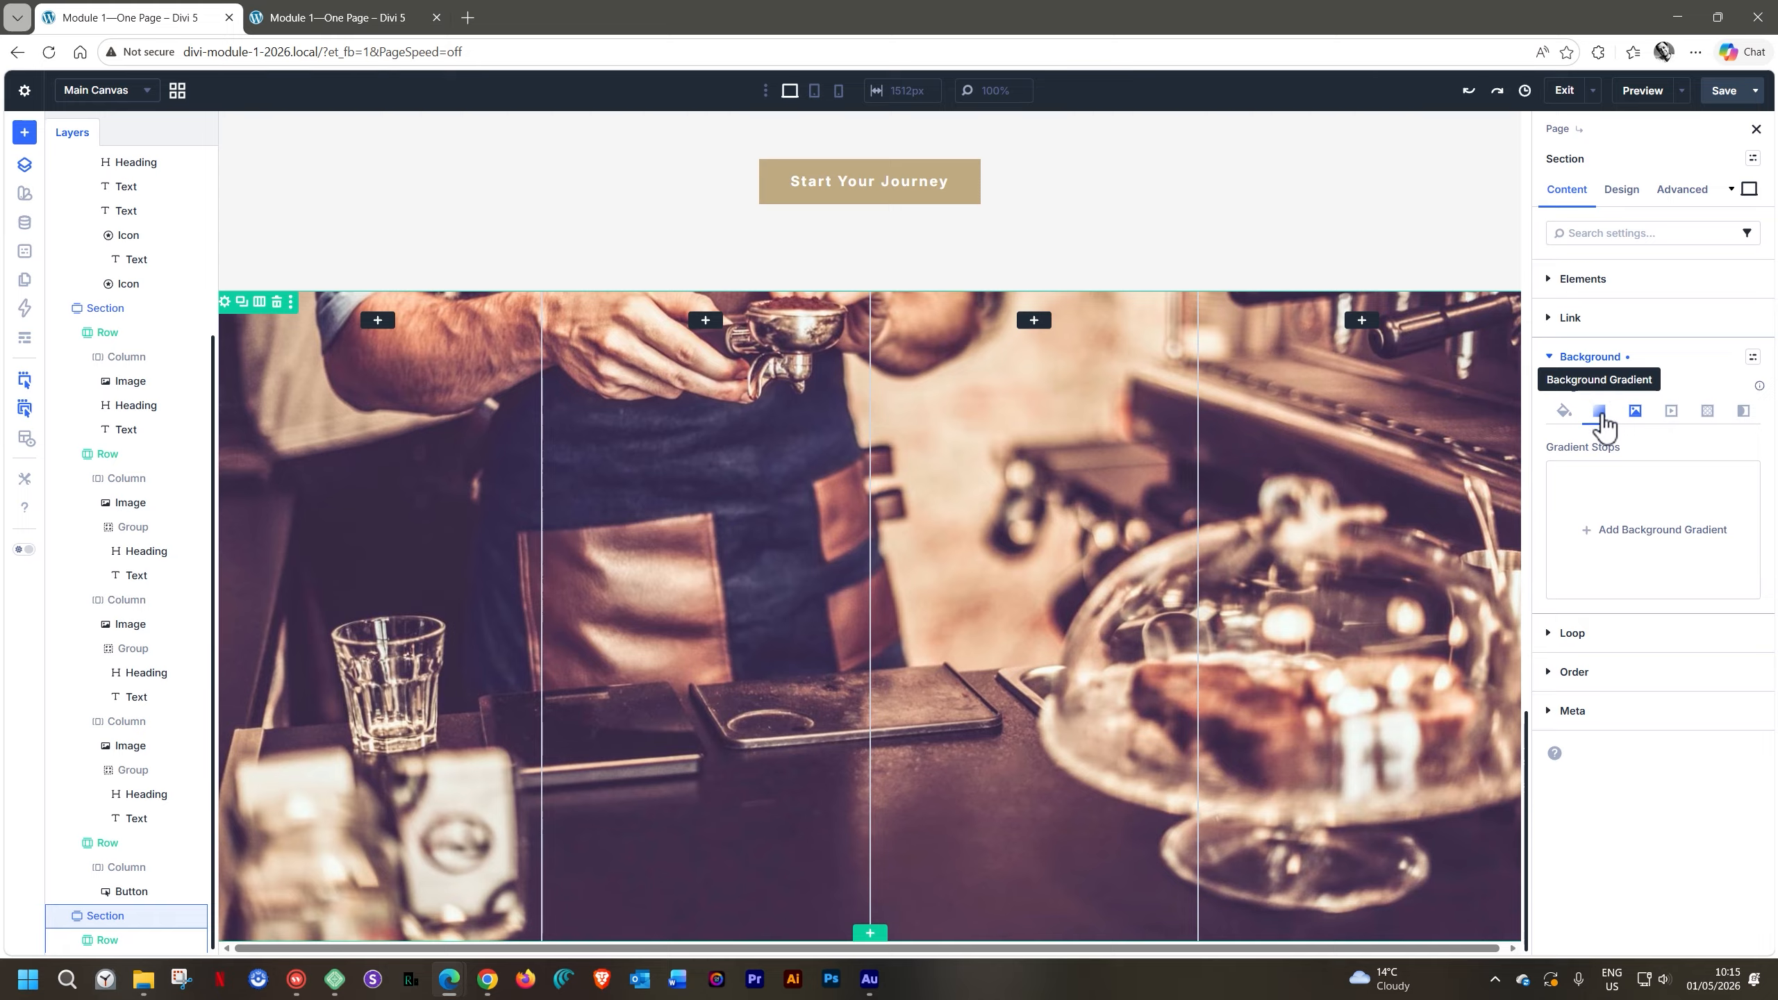
pyautogui.click(1605, 538)
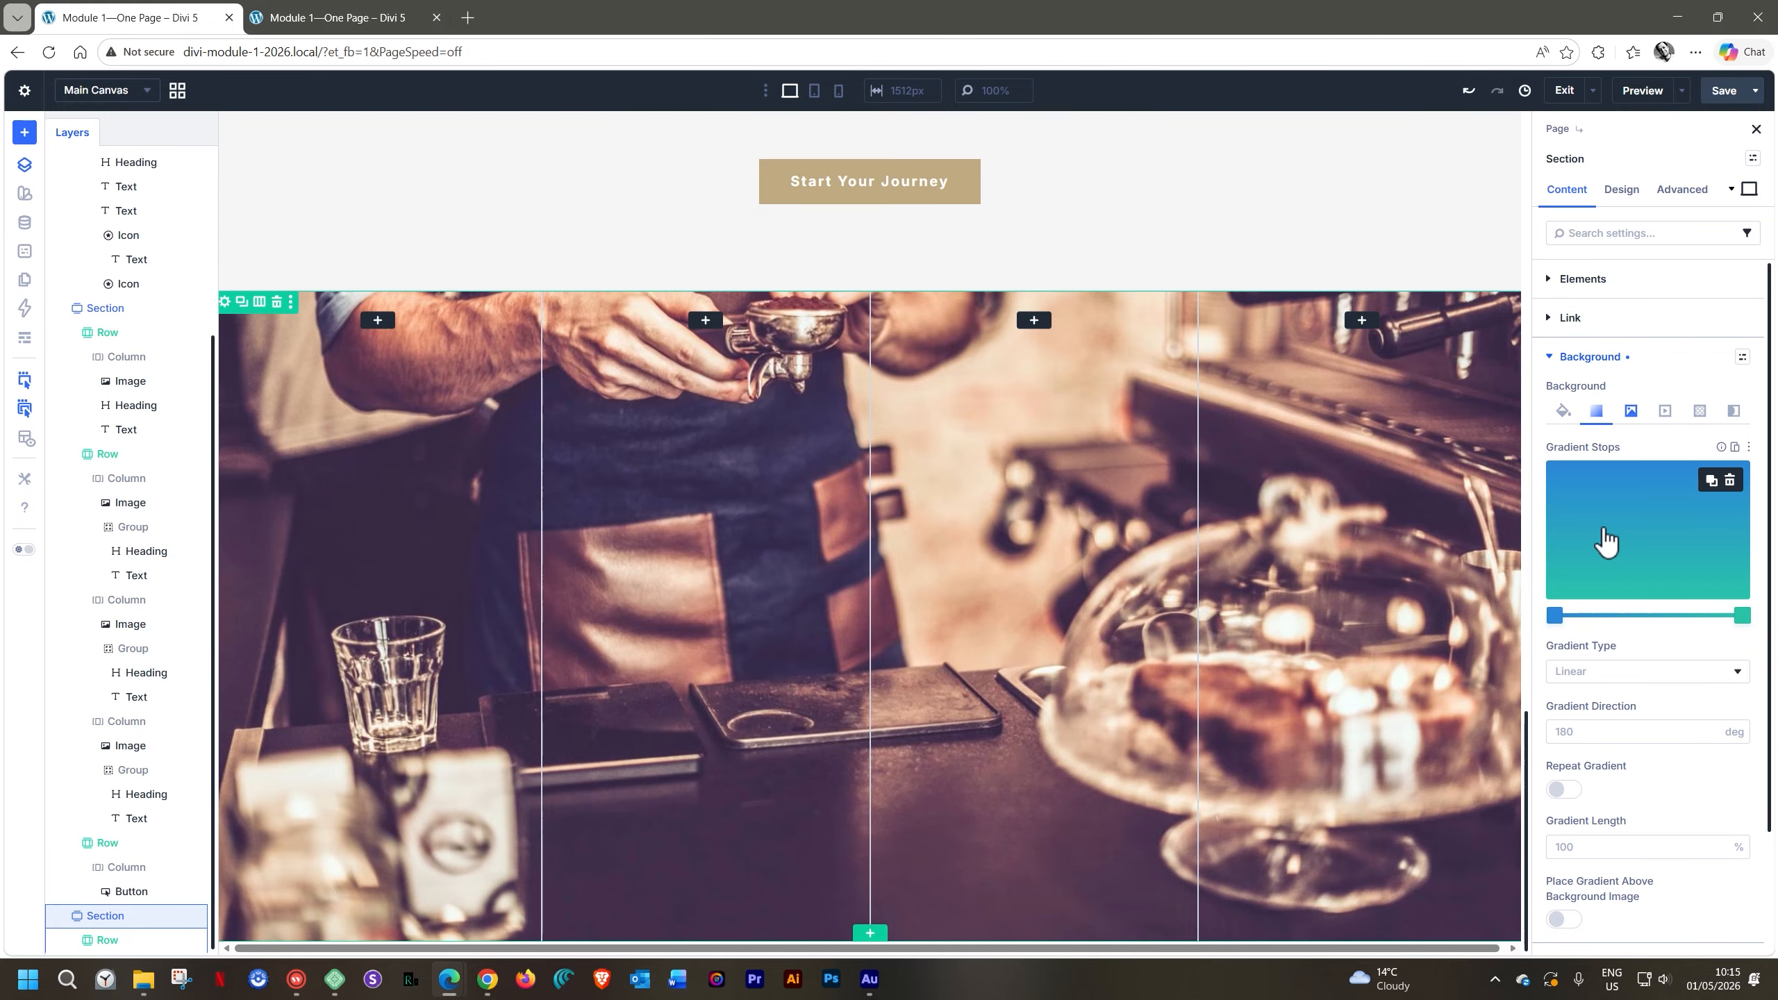
# Place the gradient above the photo and set both gradient stops to Gradient 80
pyautogui.scroll(-2, 1660, 781)
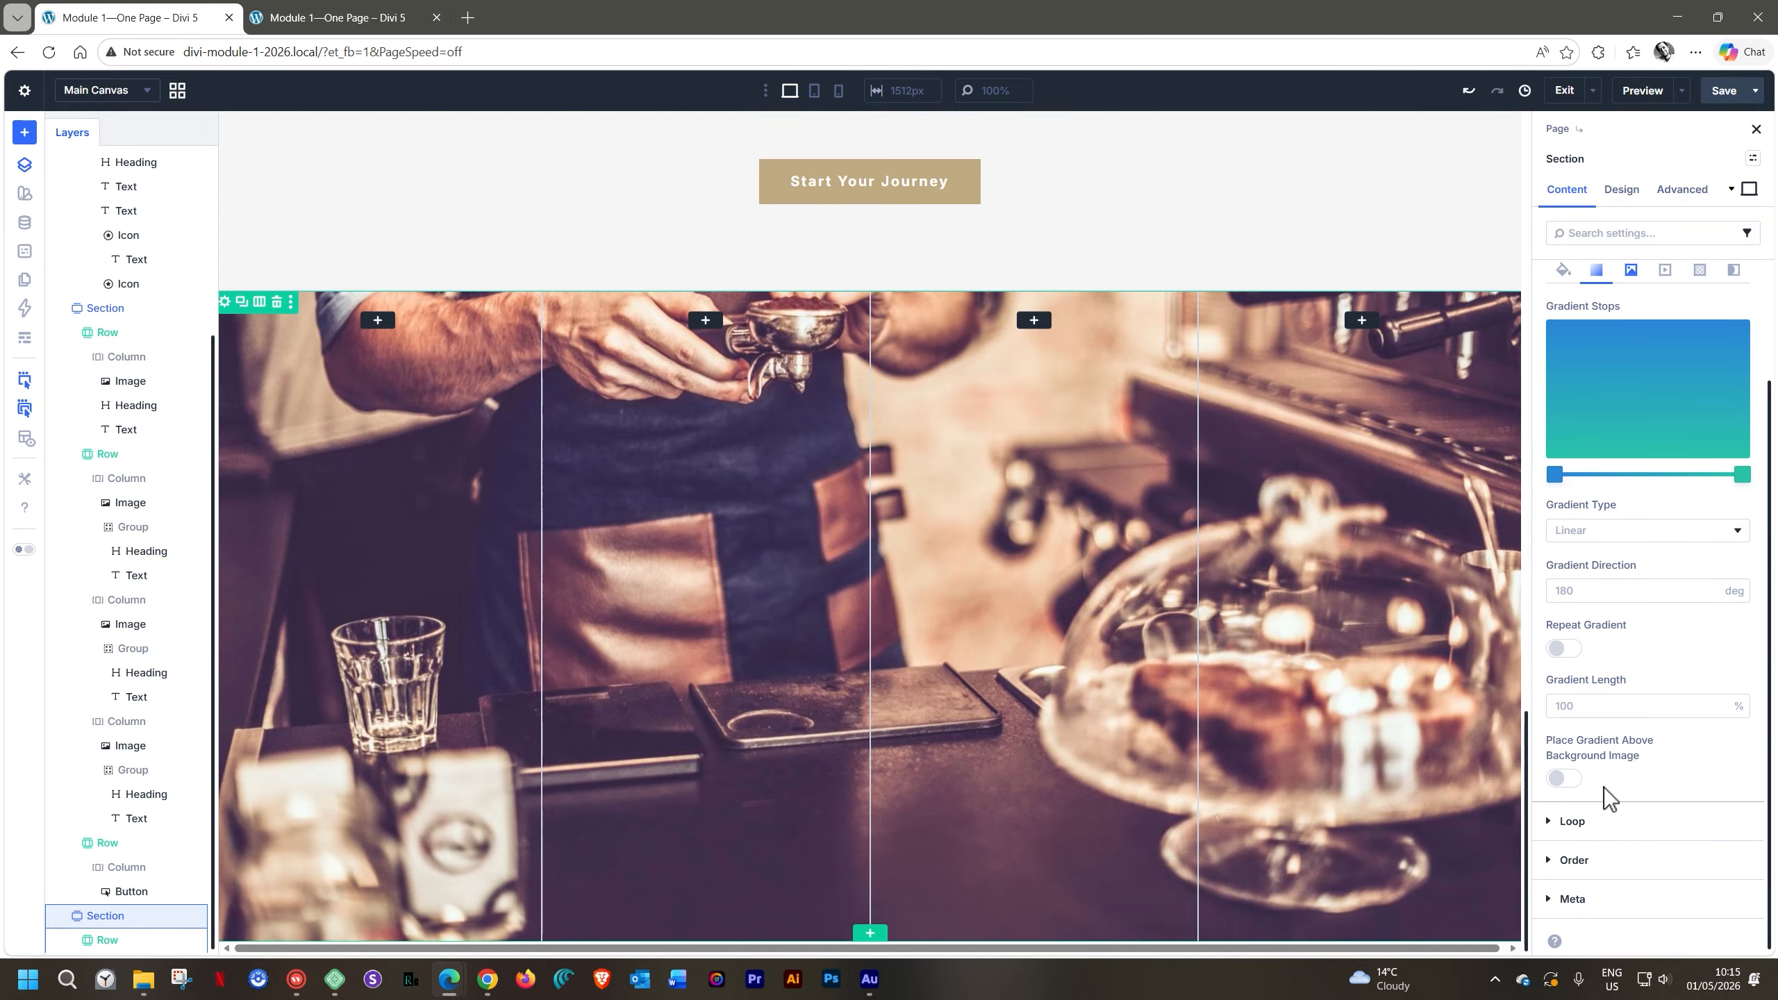
pyautogui.click(1568, 781)
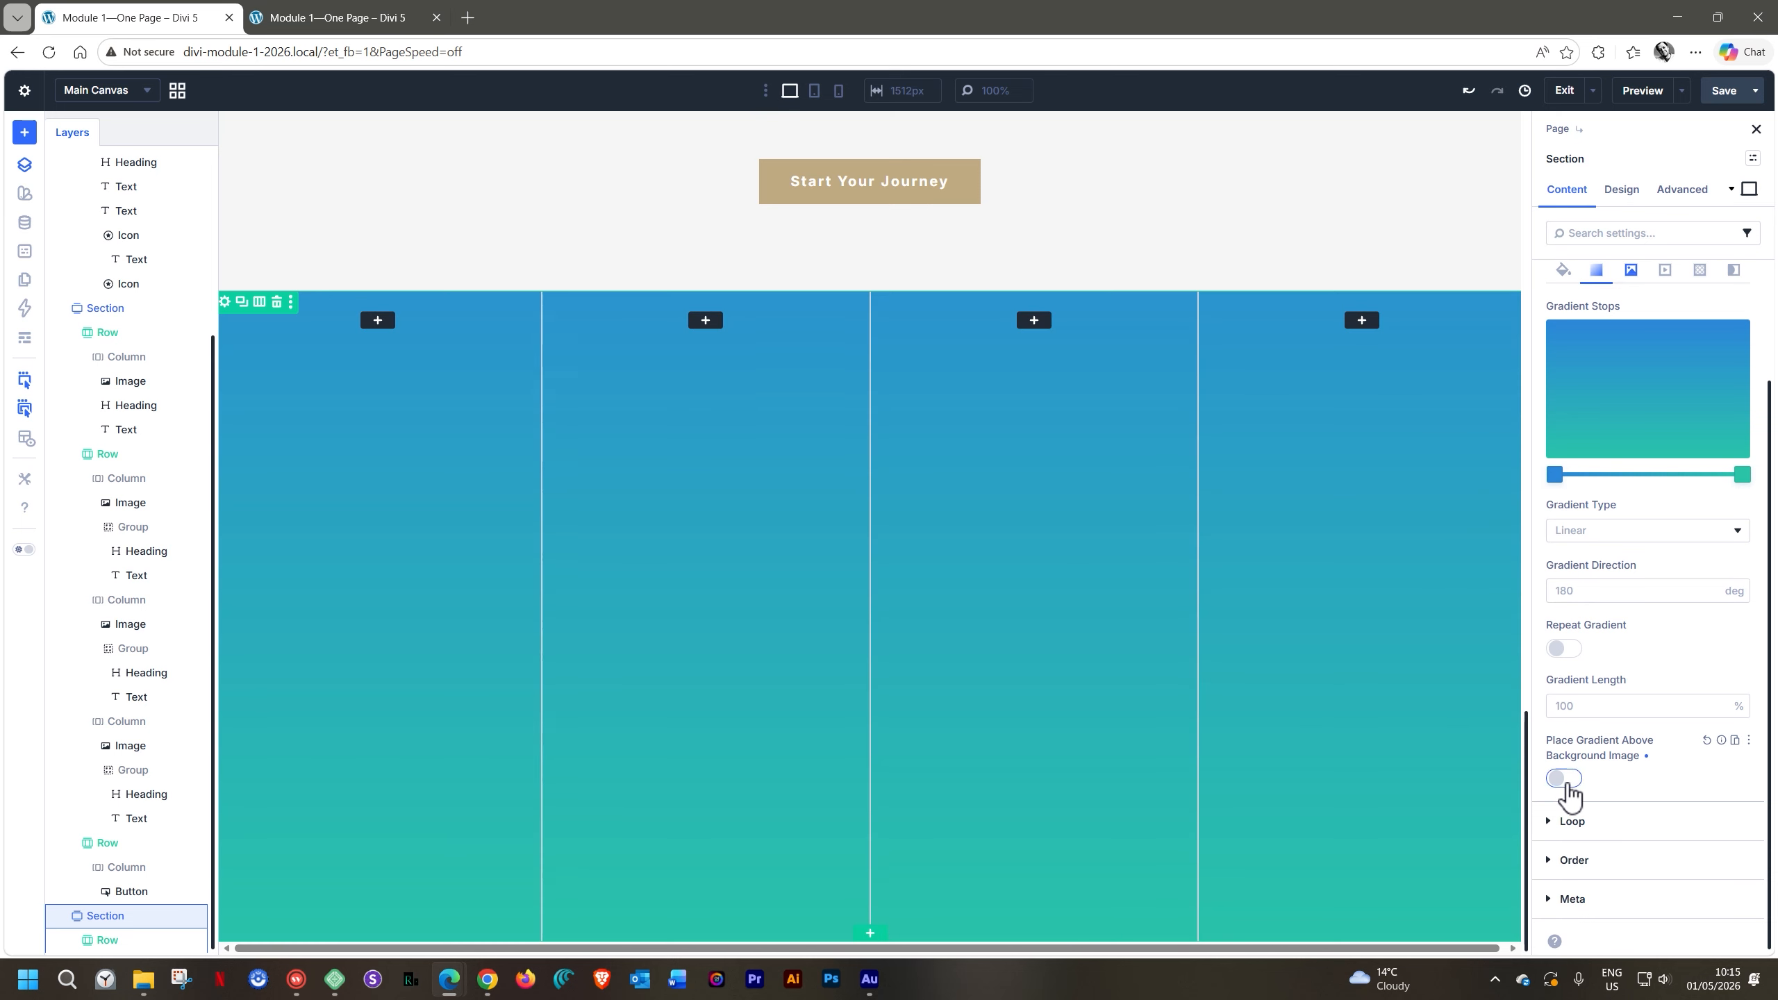
pyautogui.scroll(2, 1672, 771)
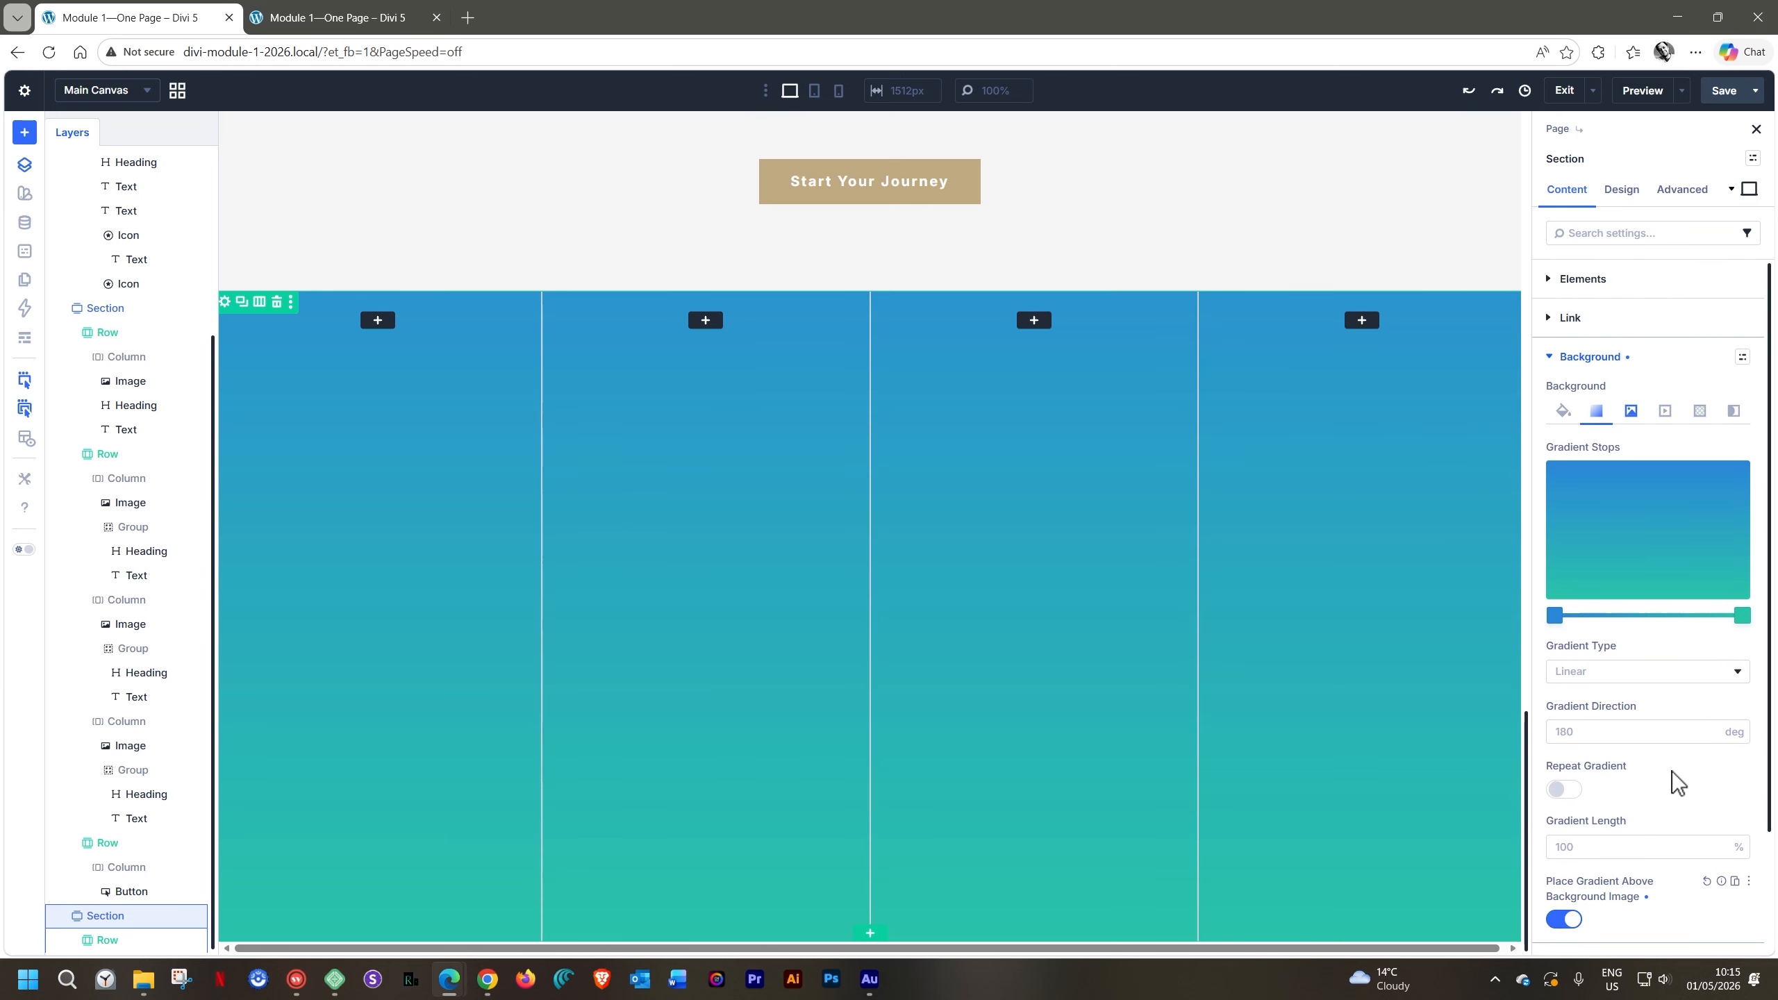
pyautogui.click(1554, 614)
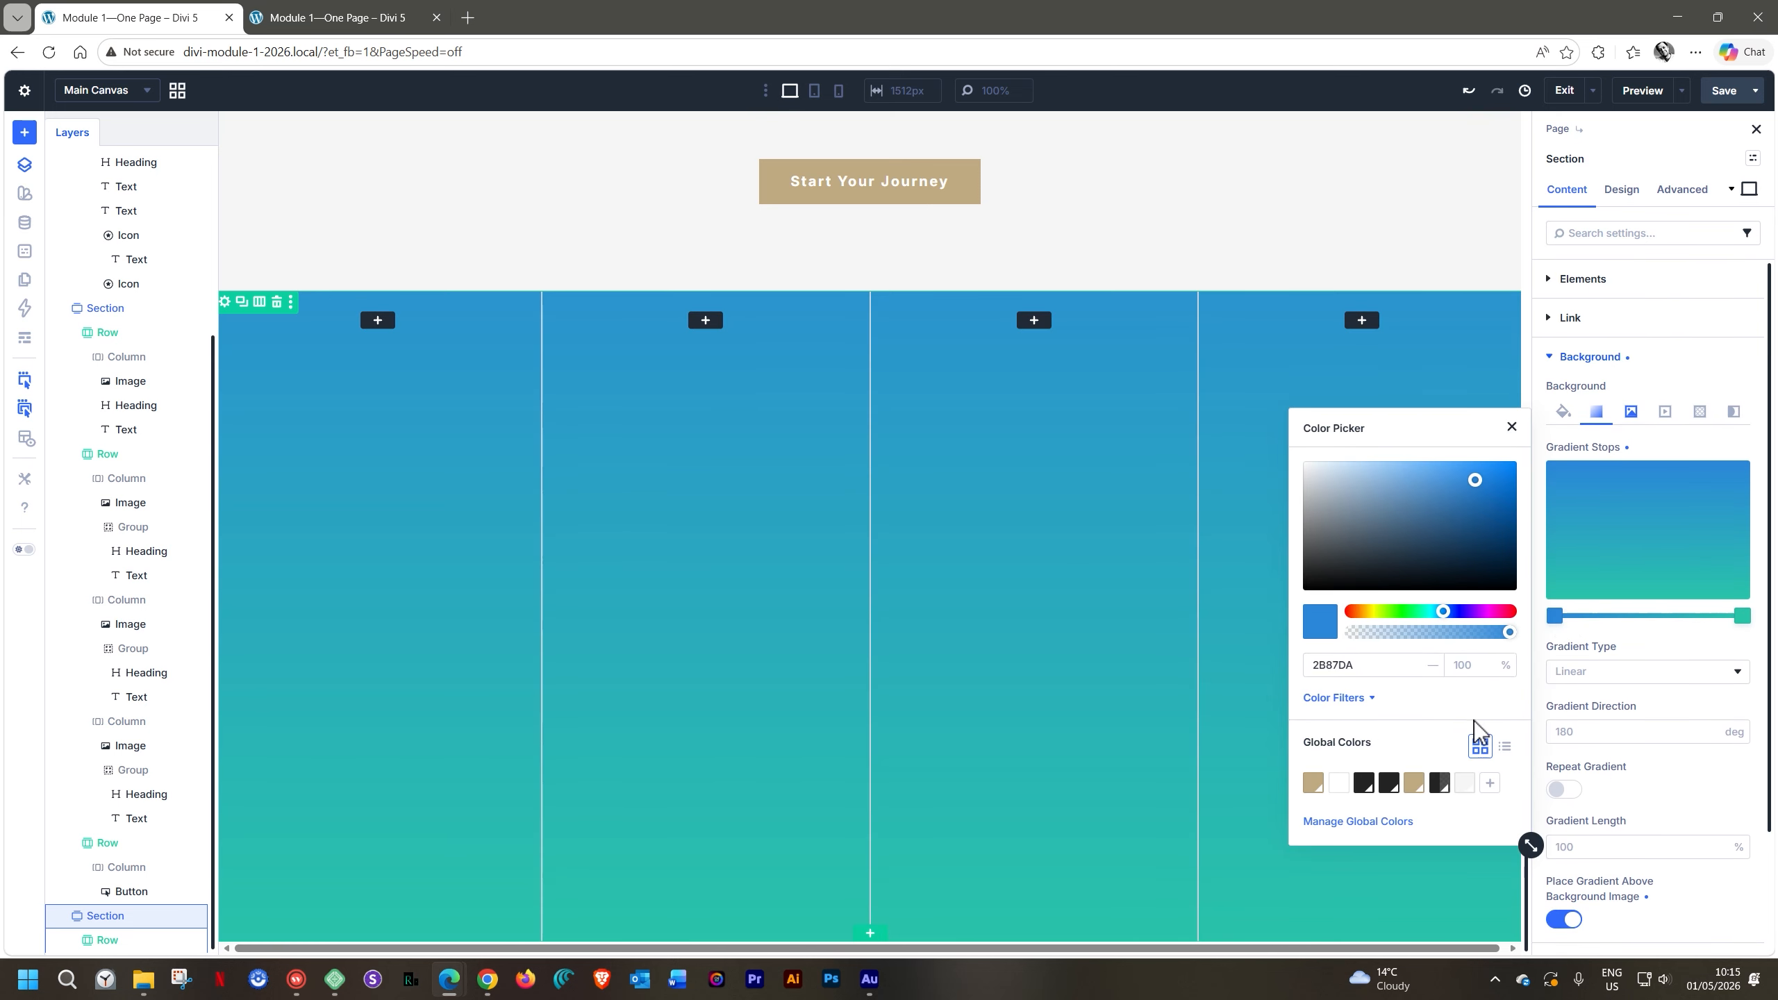
pyautogui.click(1440, 783)
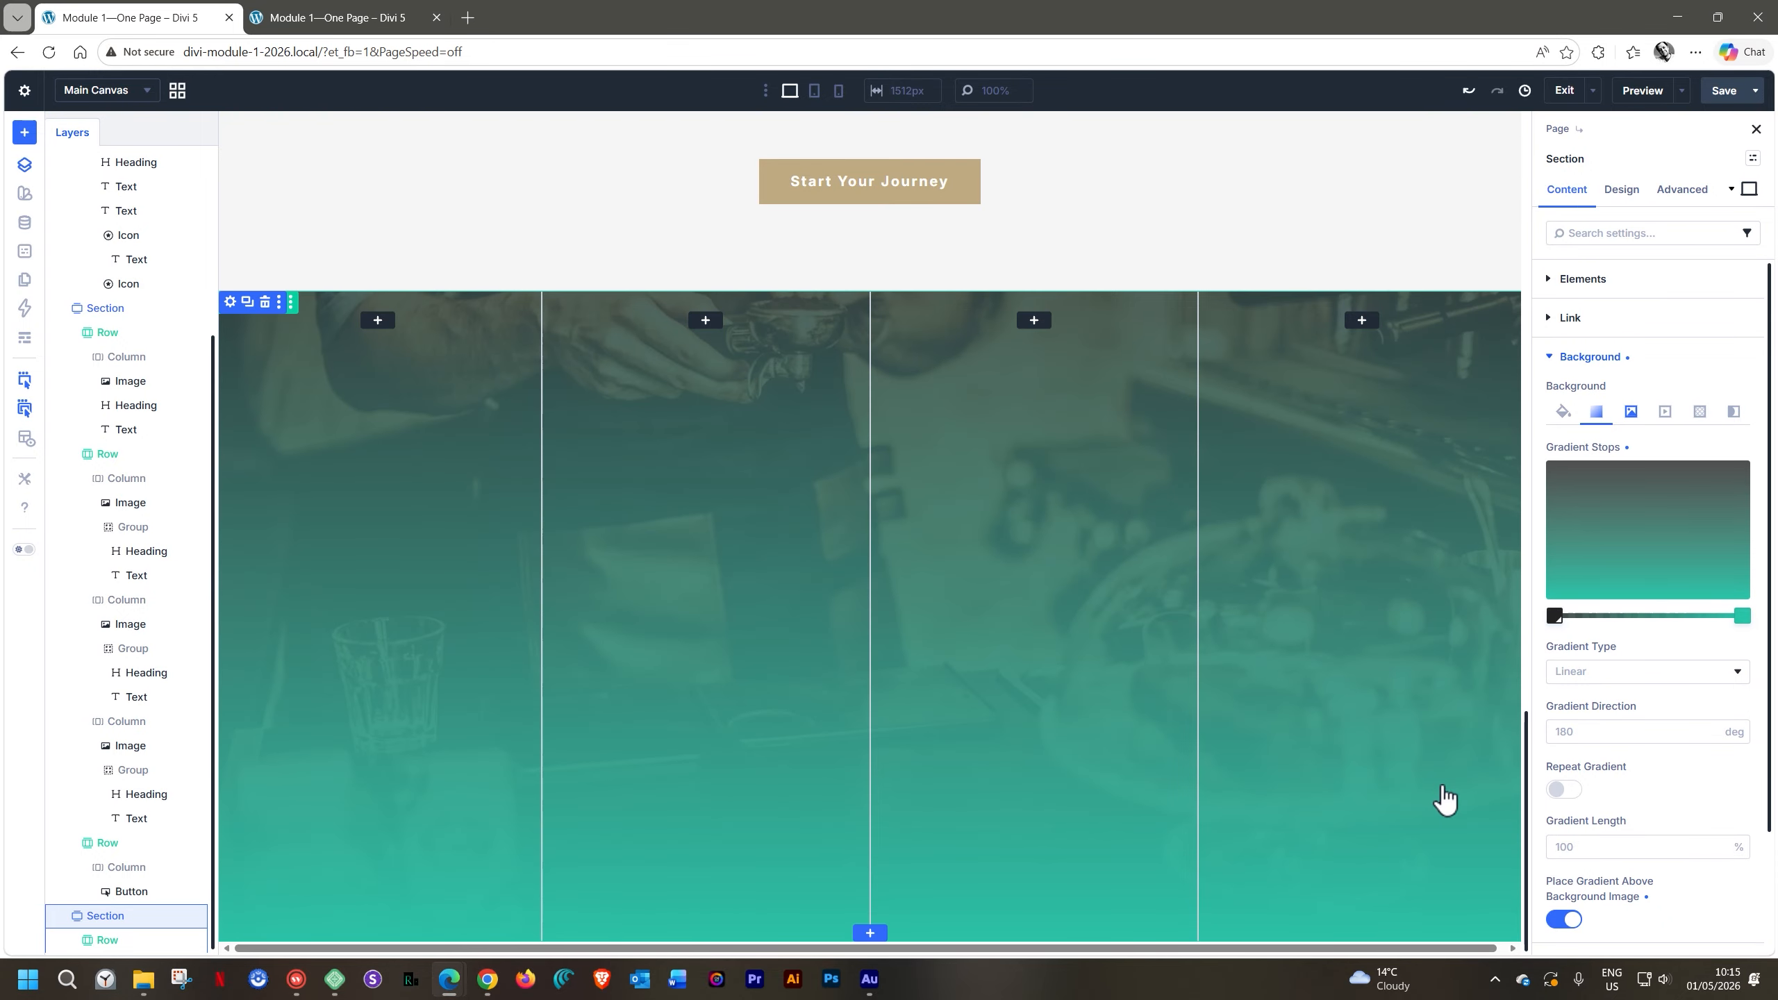
pyautogui.click(1741, 616)
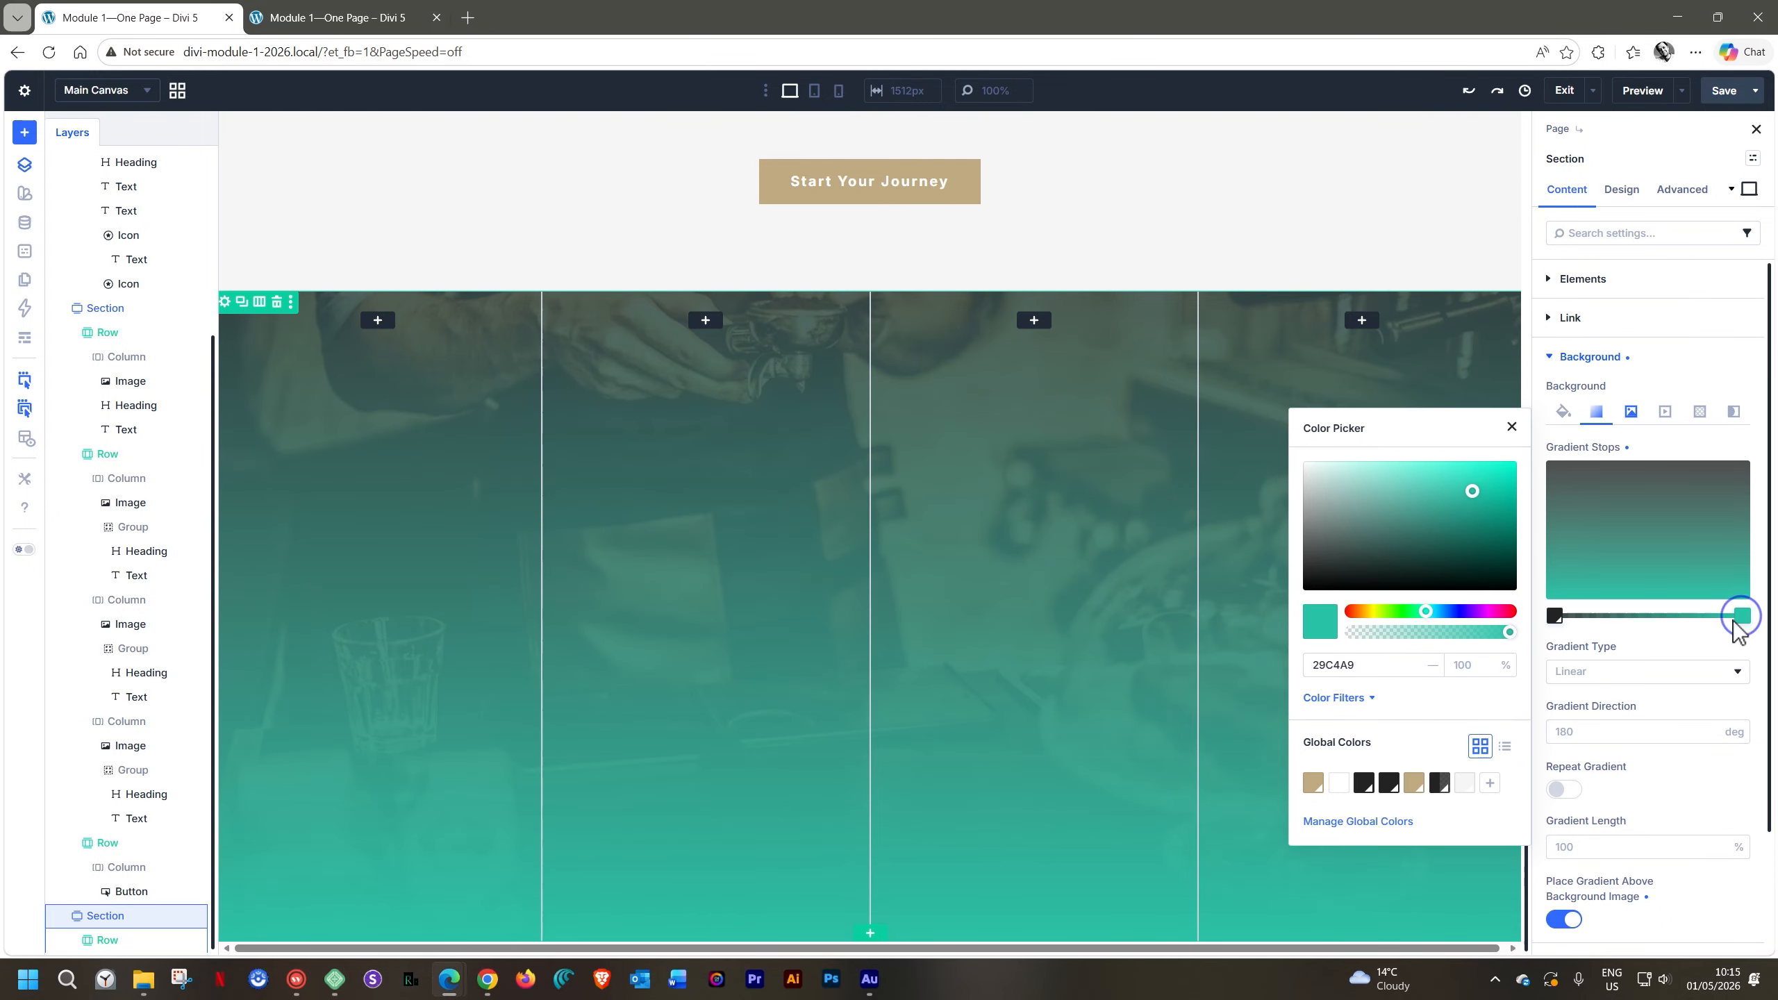
pyautogui.click(1440, 783)
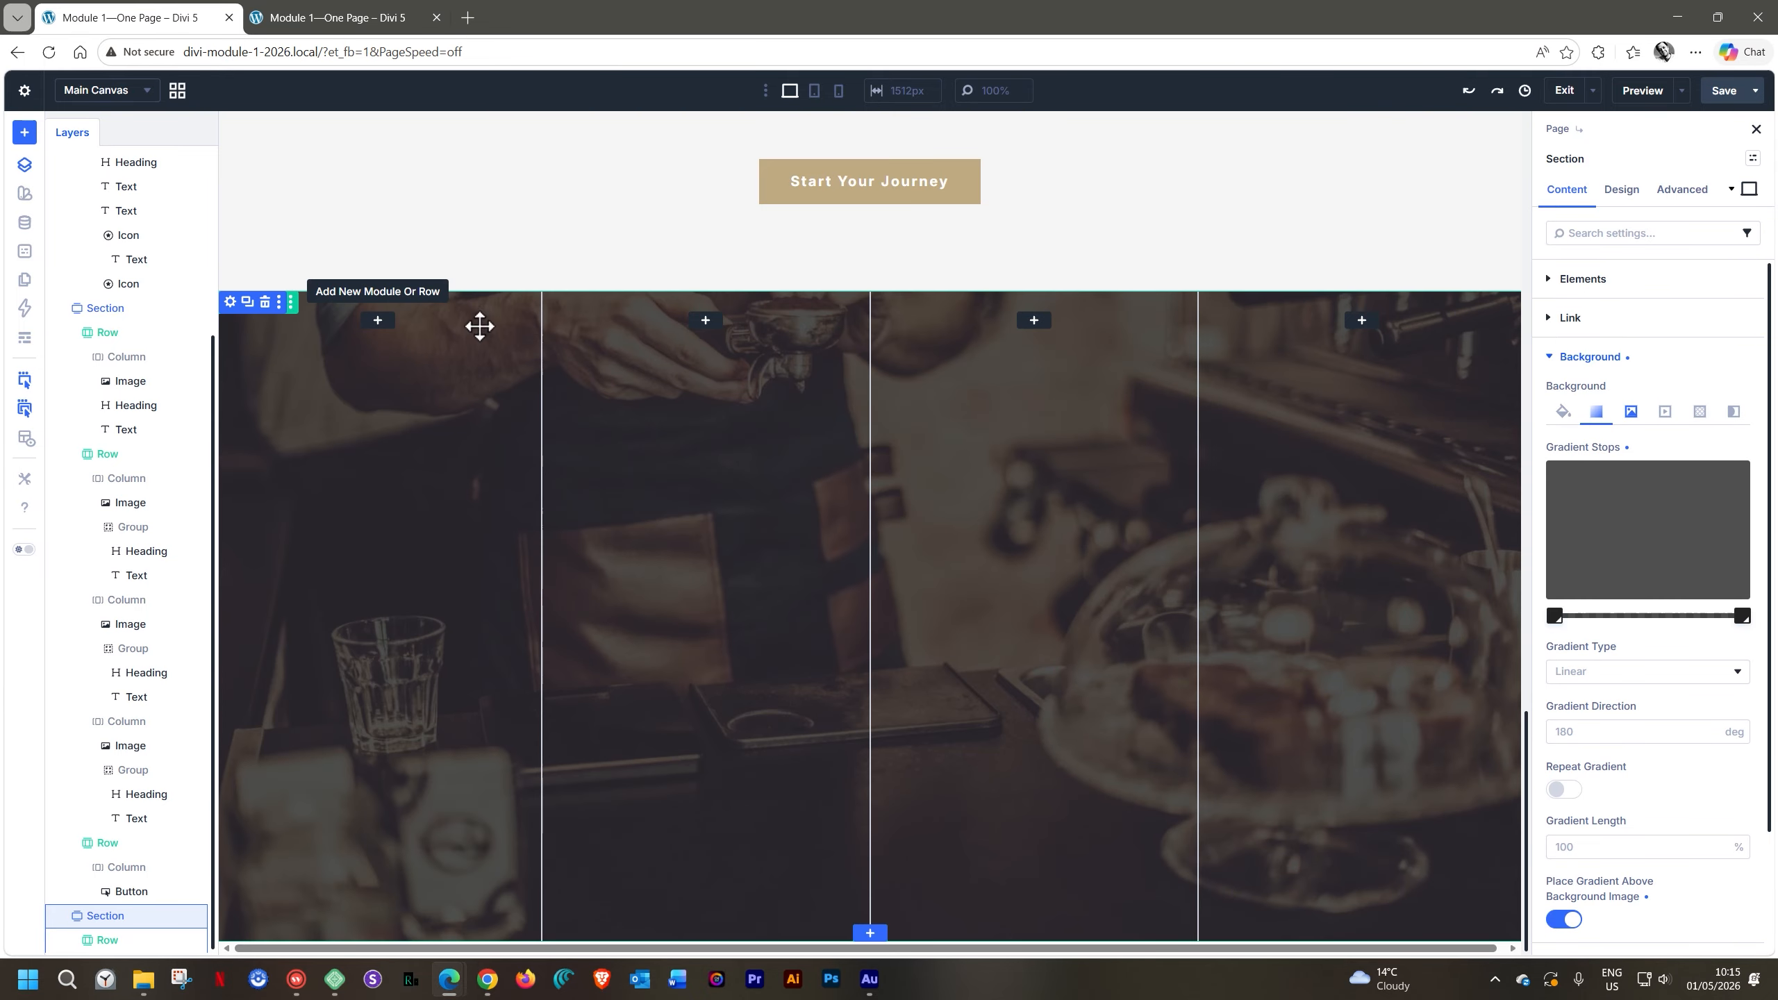
# Search 'text' and insert a Text module into the dark section's first column
pyautogui.click(378, 321)
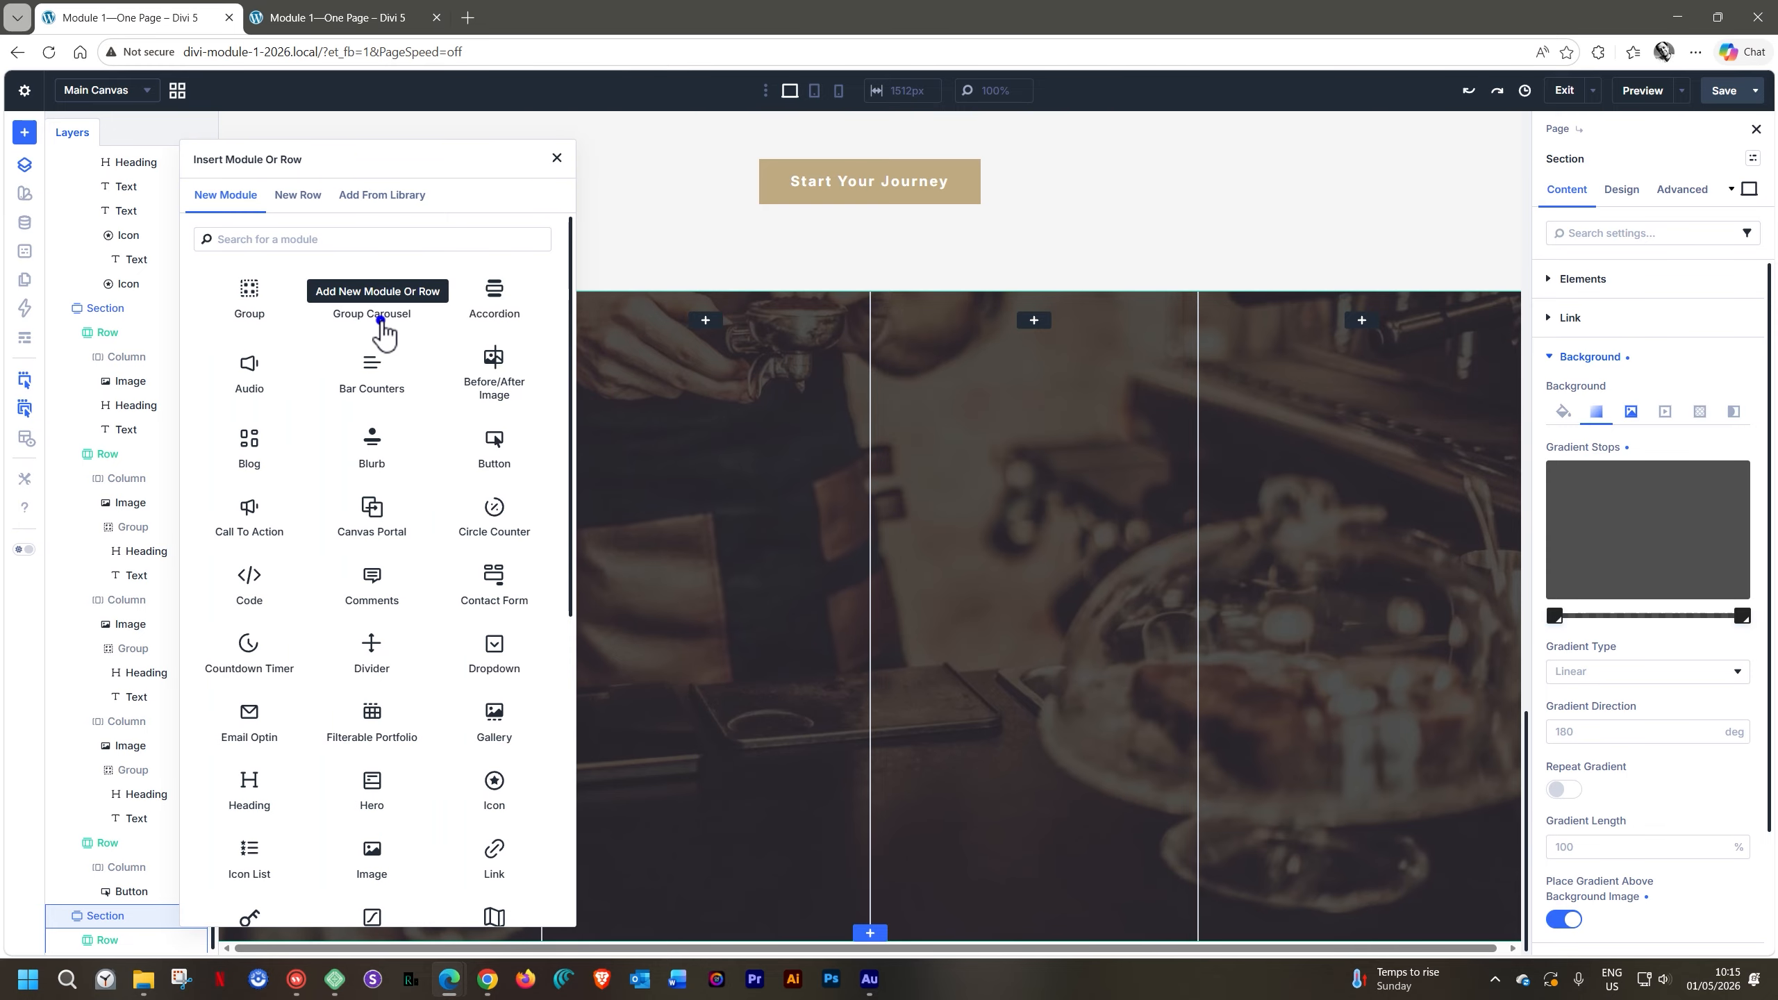
pyautogui.write('text')
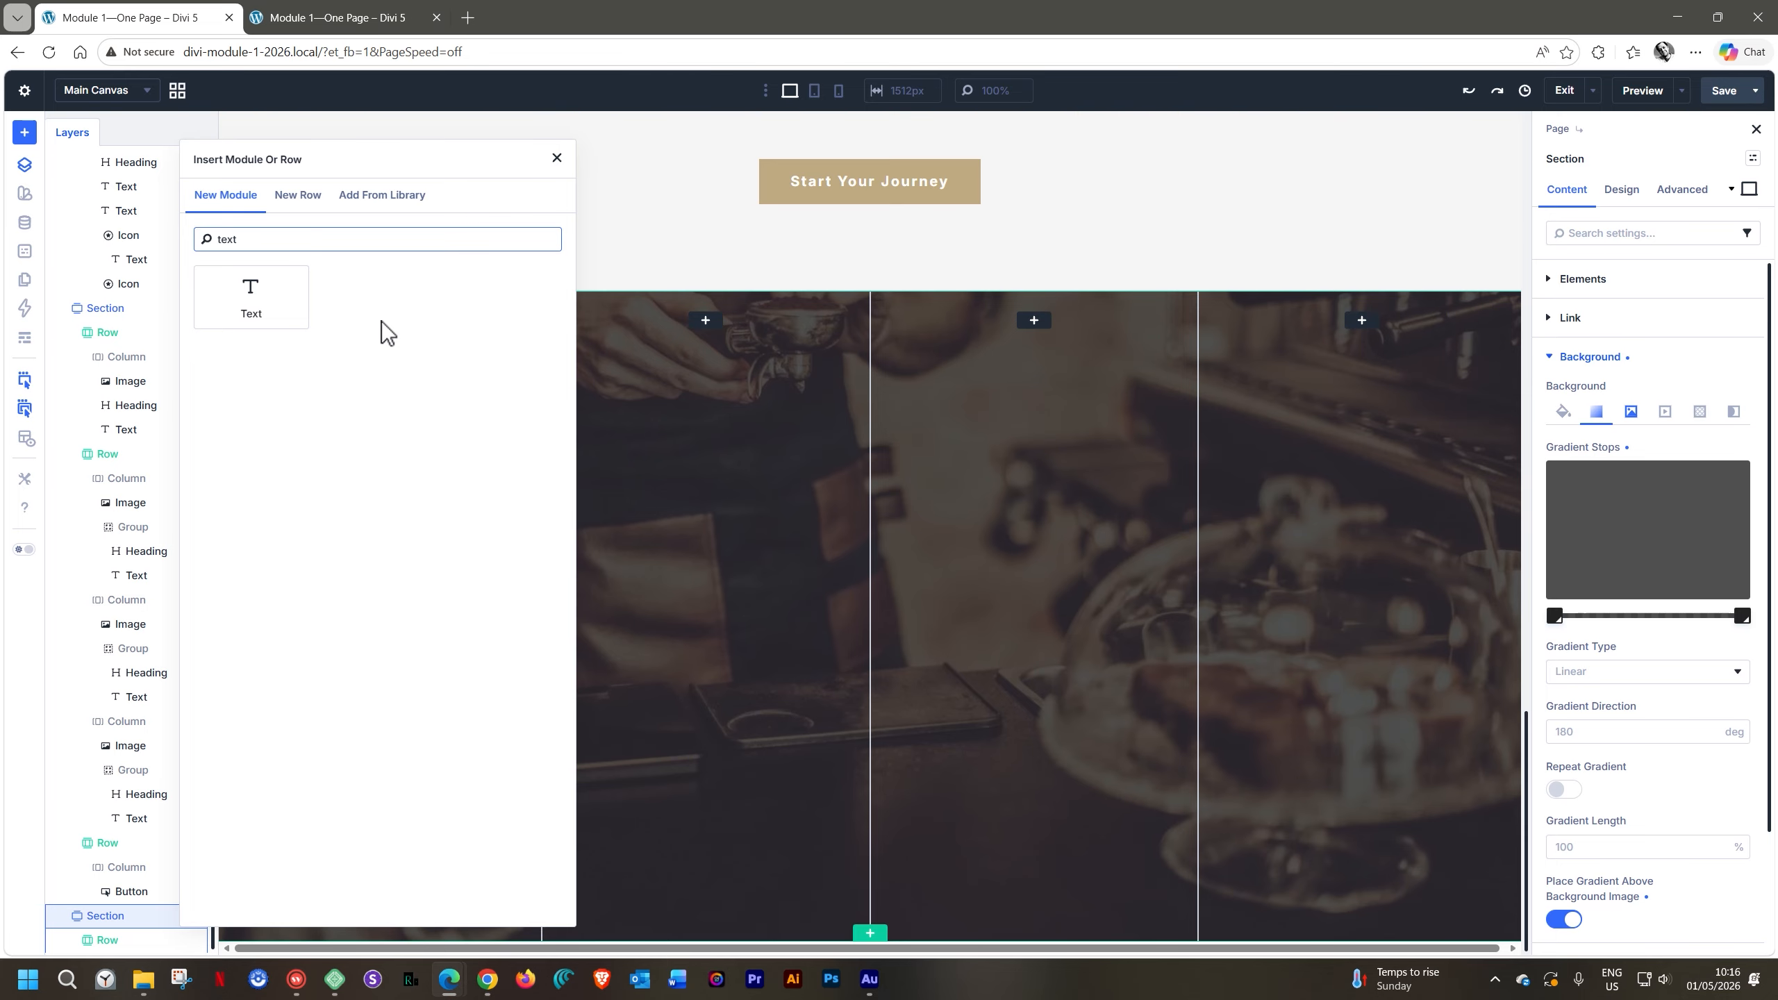
pyautogui.click(250, 309)
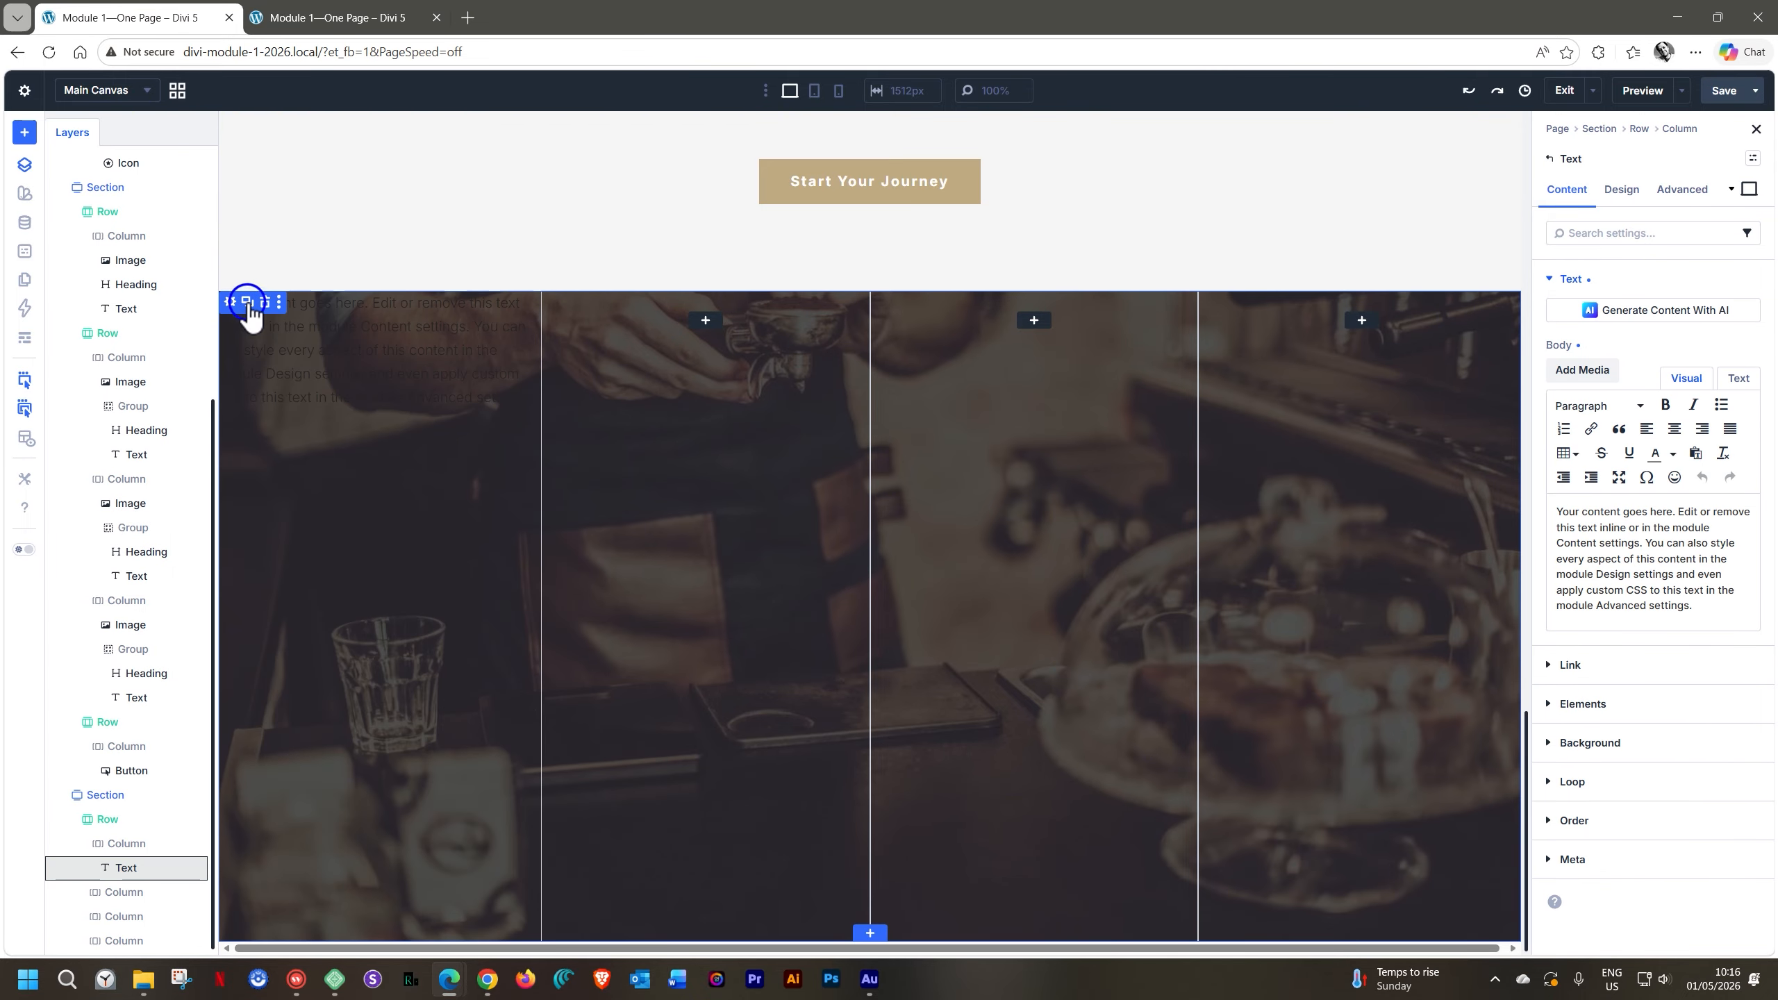
# Set the Text module's text colour to the Snow Bright global colour
pyautogui.click(1621, 189)
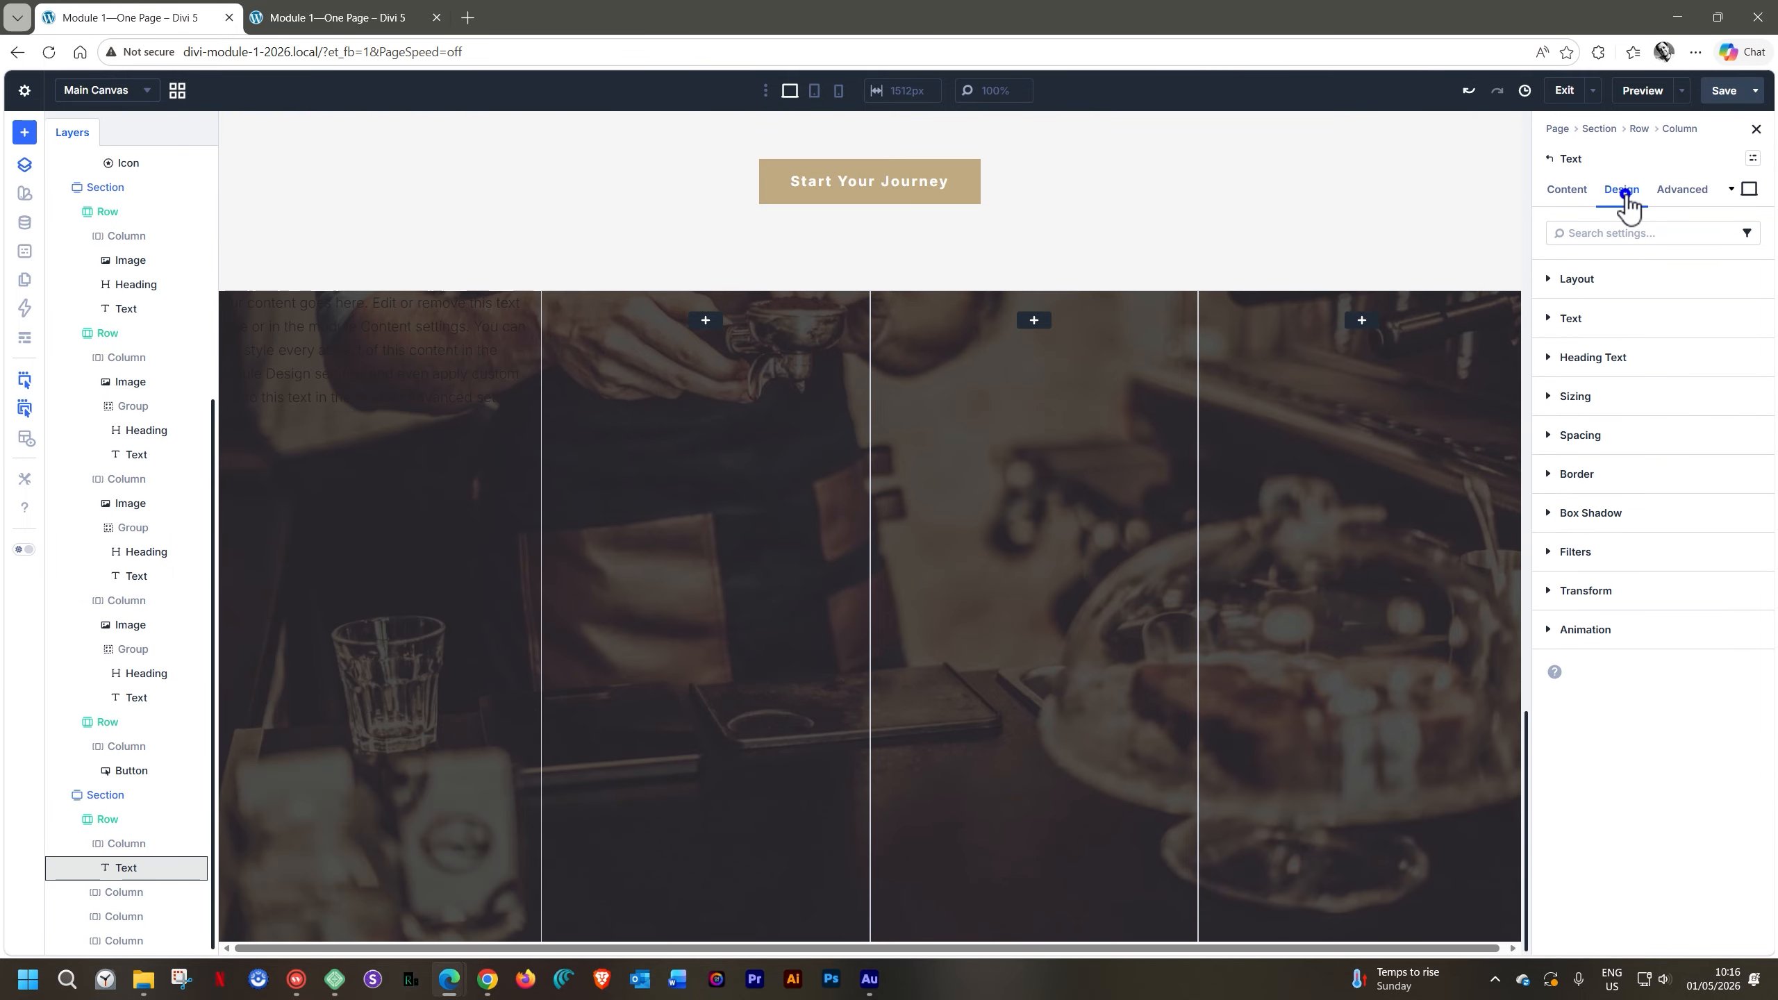
pyautogui.click(1559, 321)
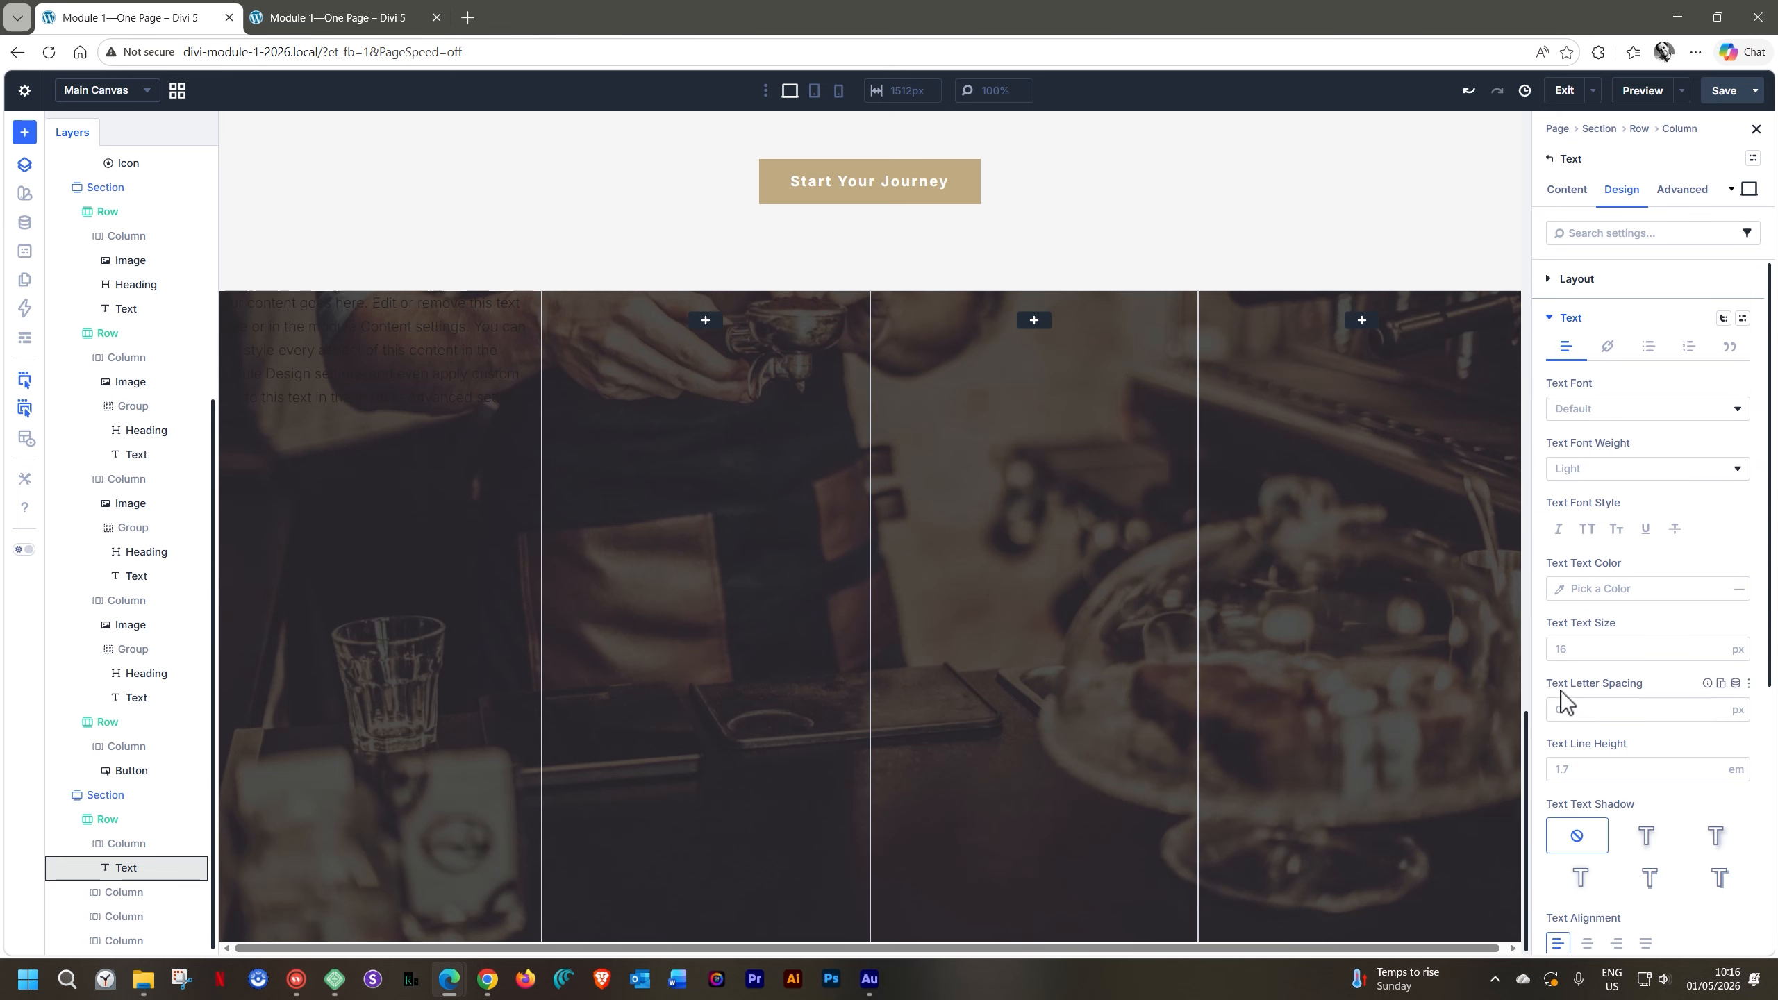
pyautogui.click(1560, 588)
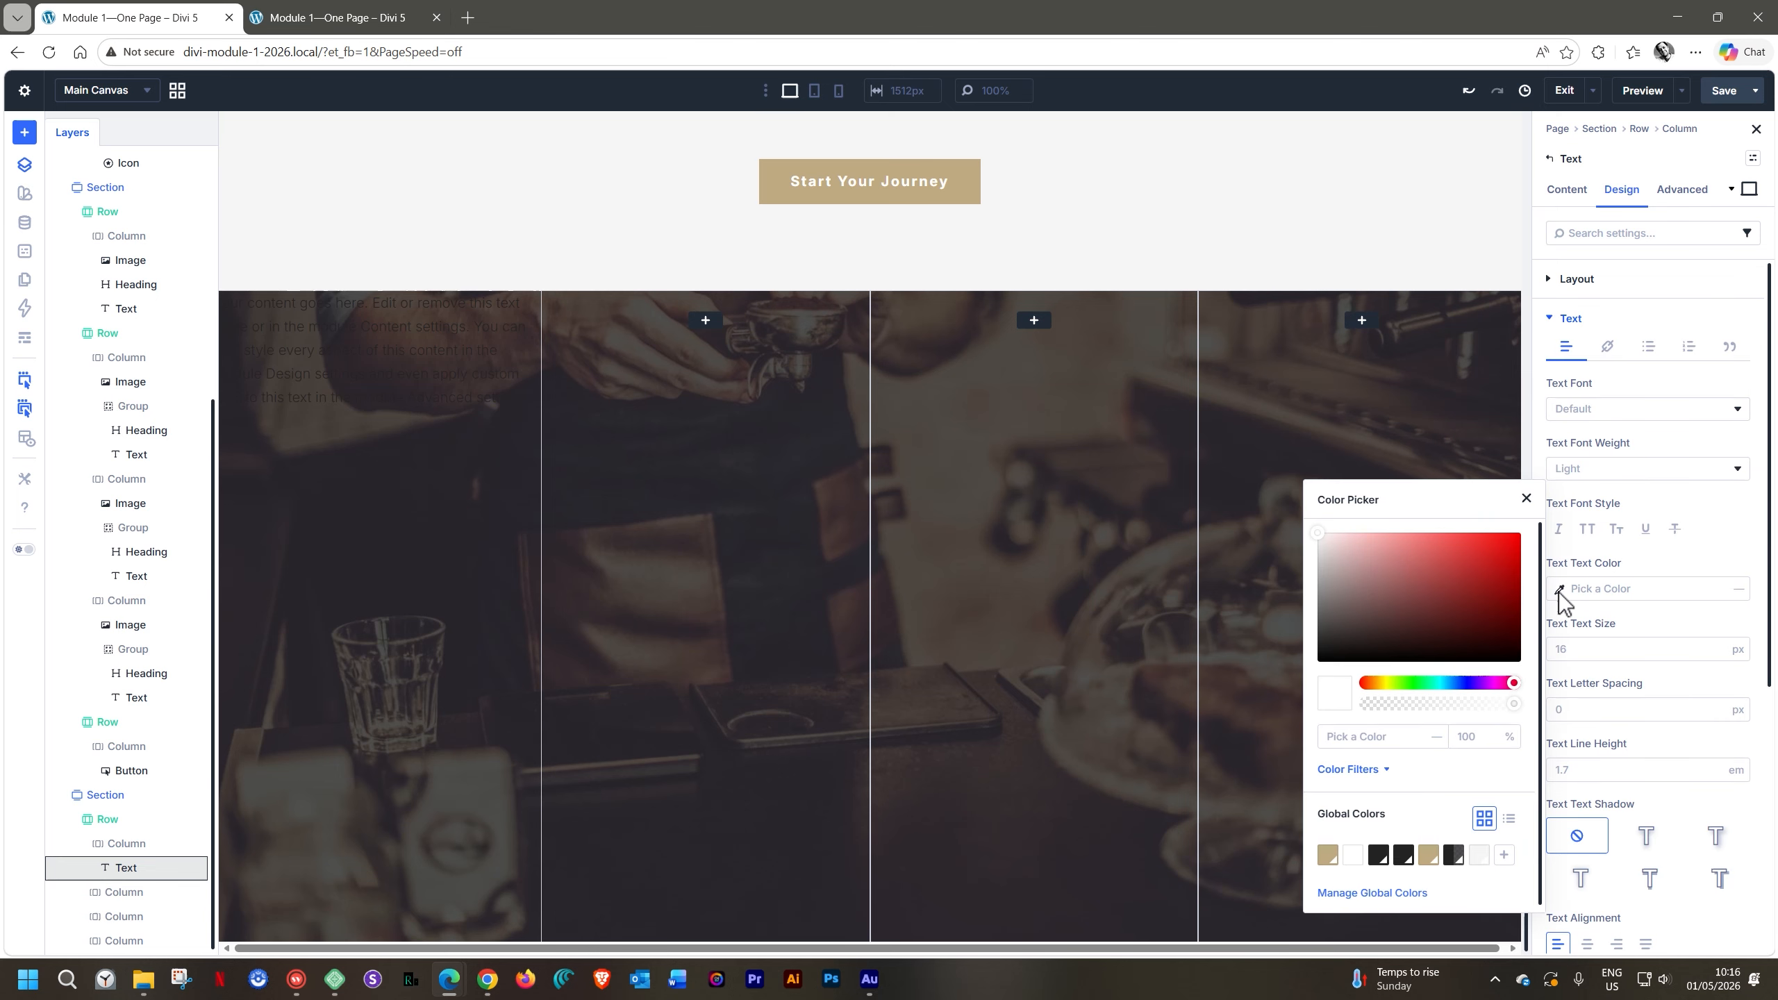
pyautogui.click(1481, 854)
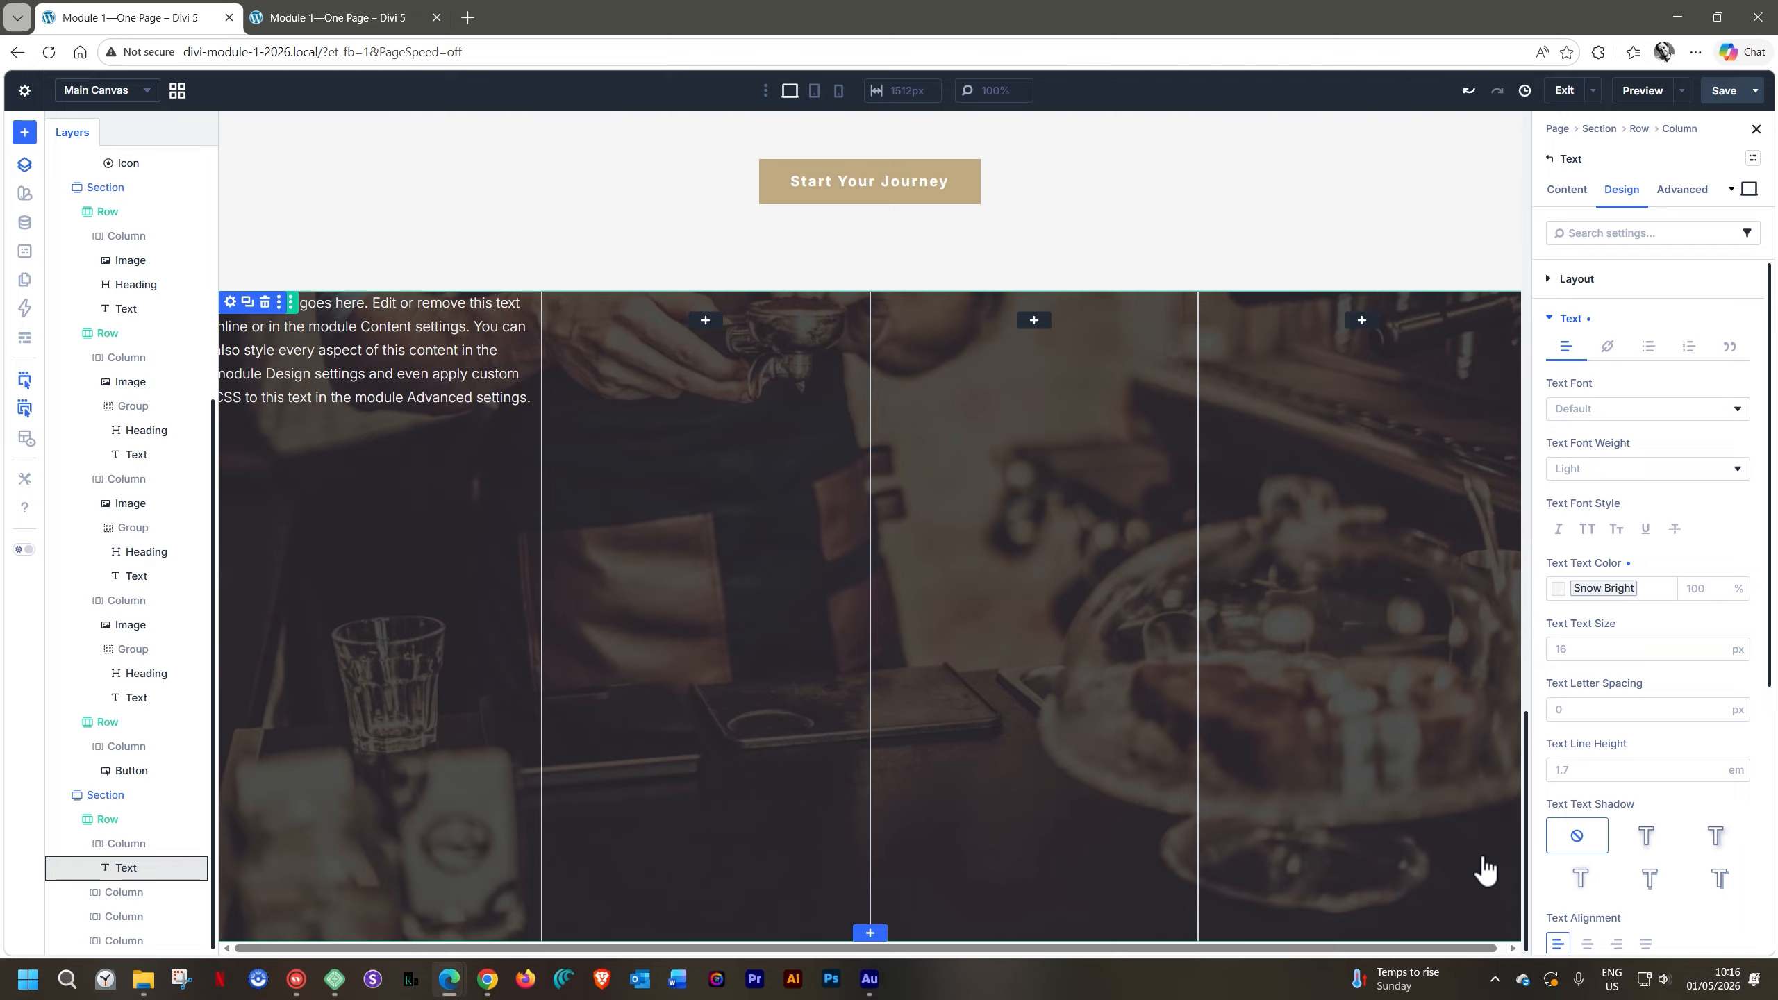
# Replace the placeholder paragraph with the word 'Atmosphere'
pyautogui.click(1567, 189)
pyautogui.tripleClick(1596, 517)
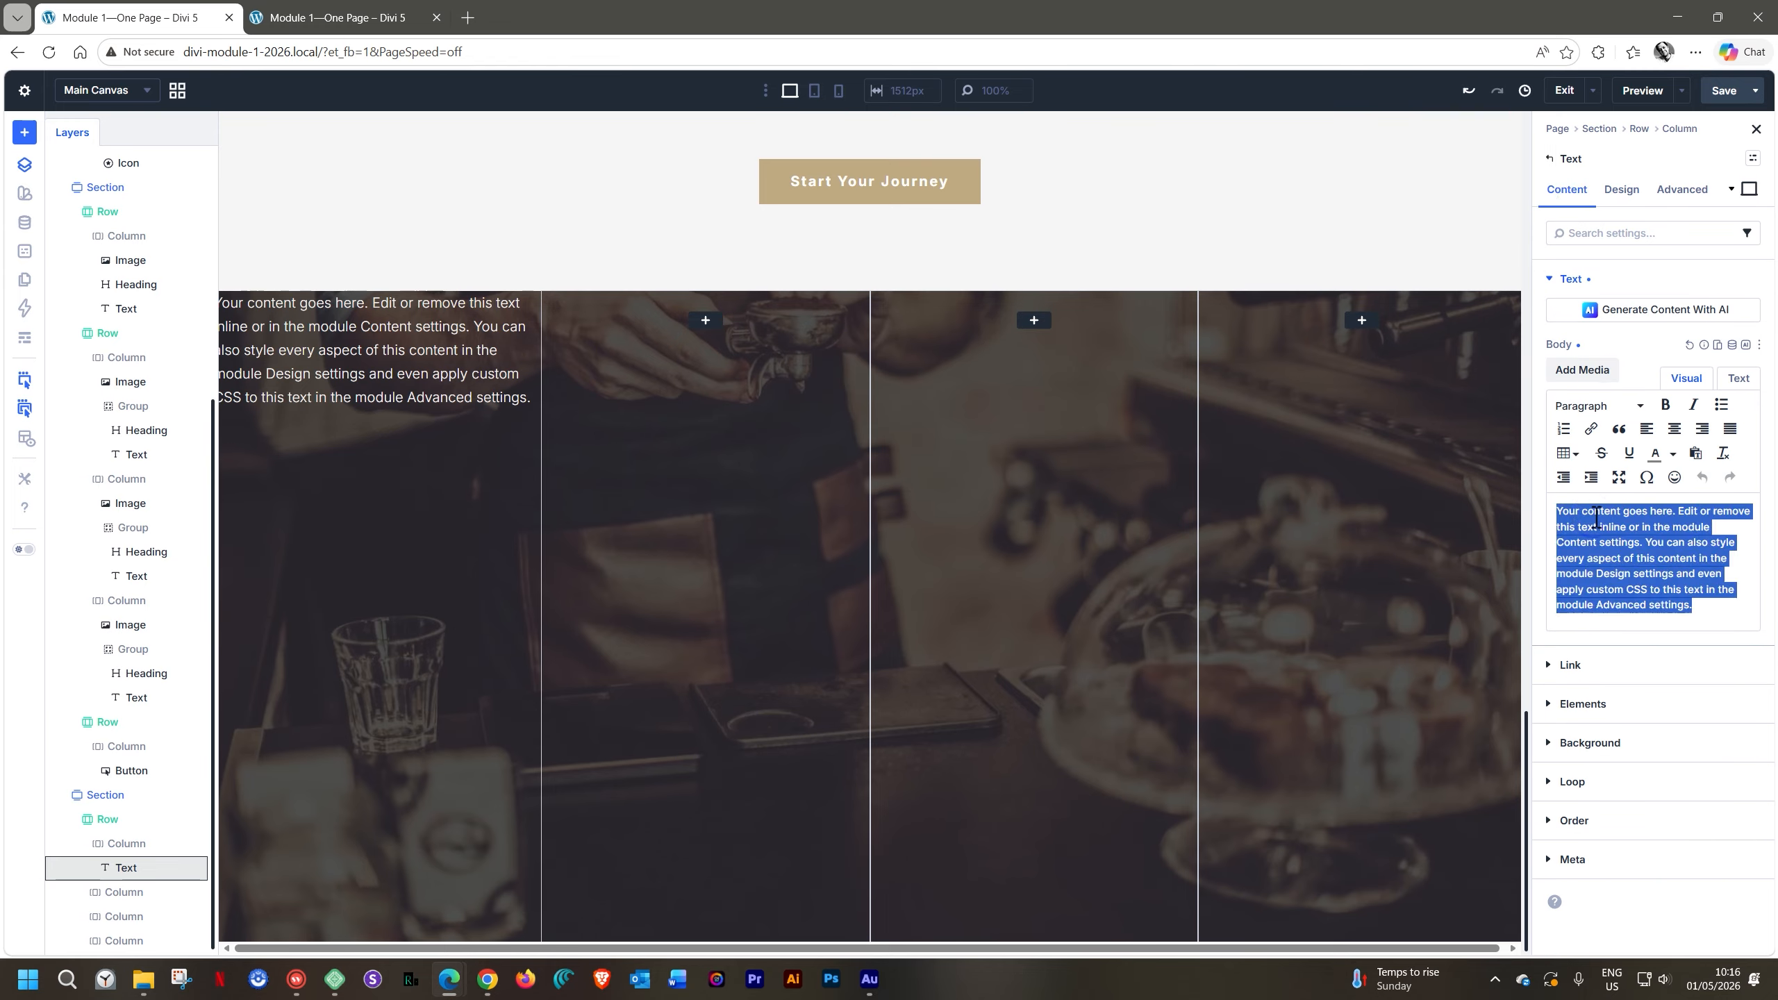
pyautogui.write('Atmosphere')
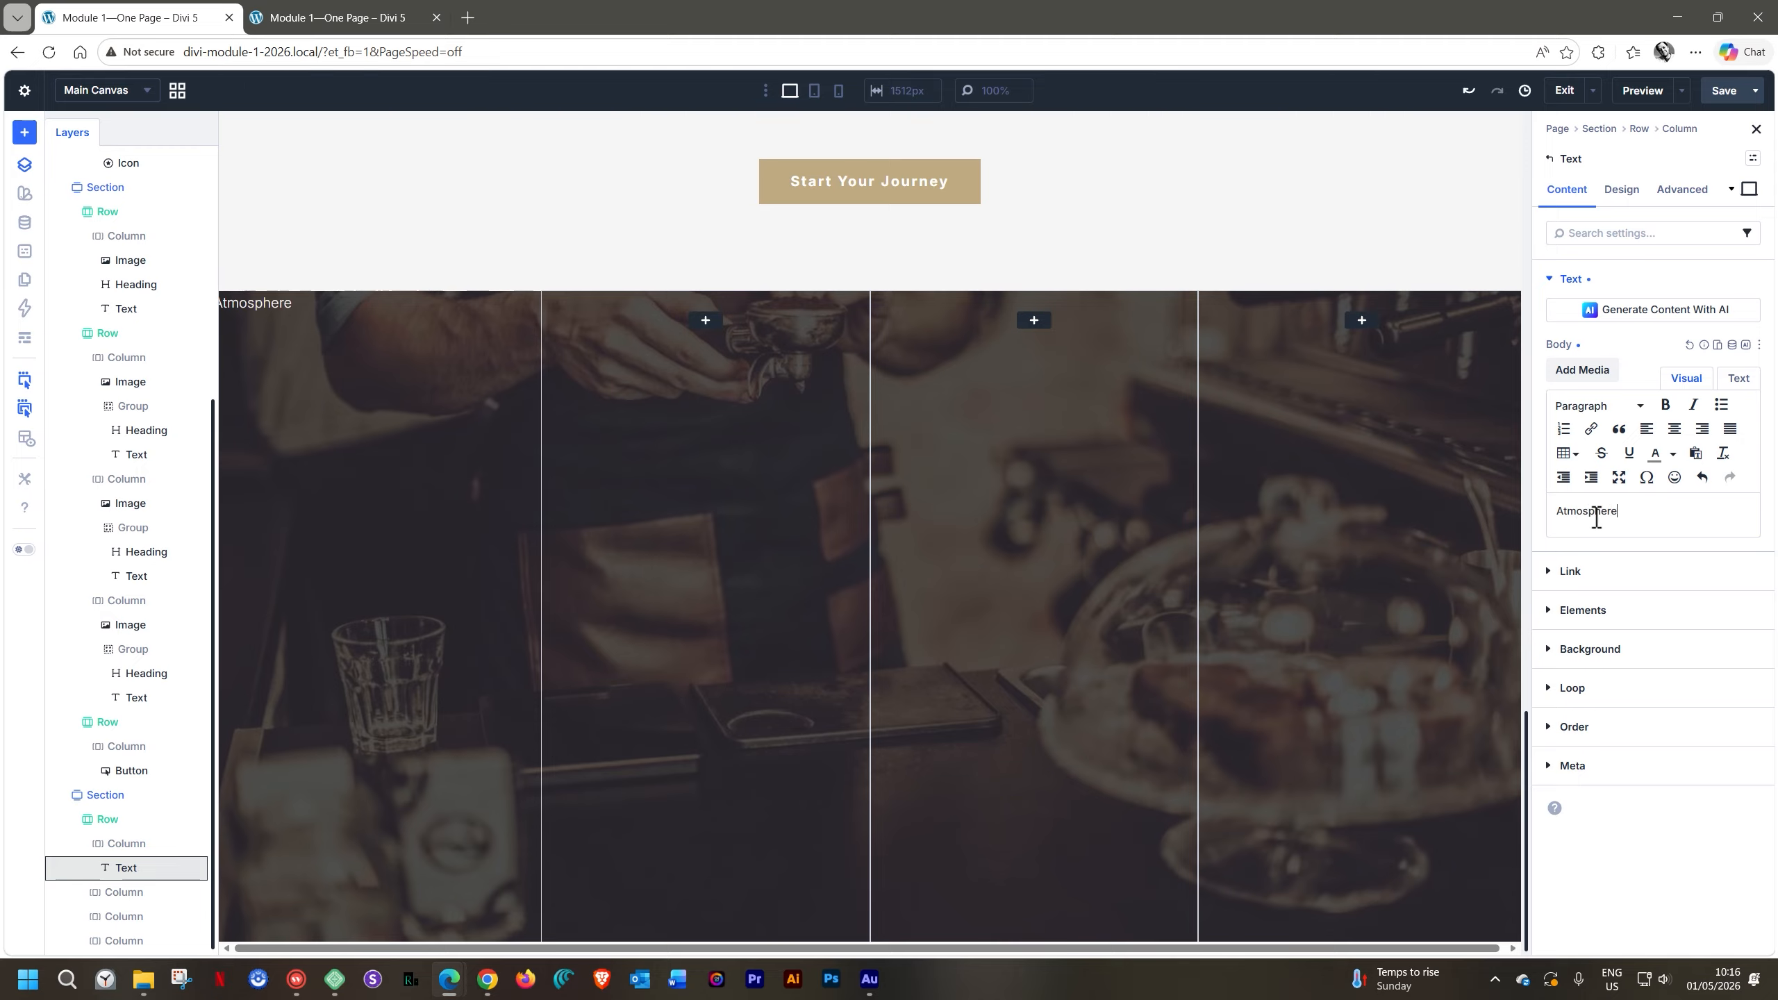
pyautogui.click(1618, 193)
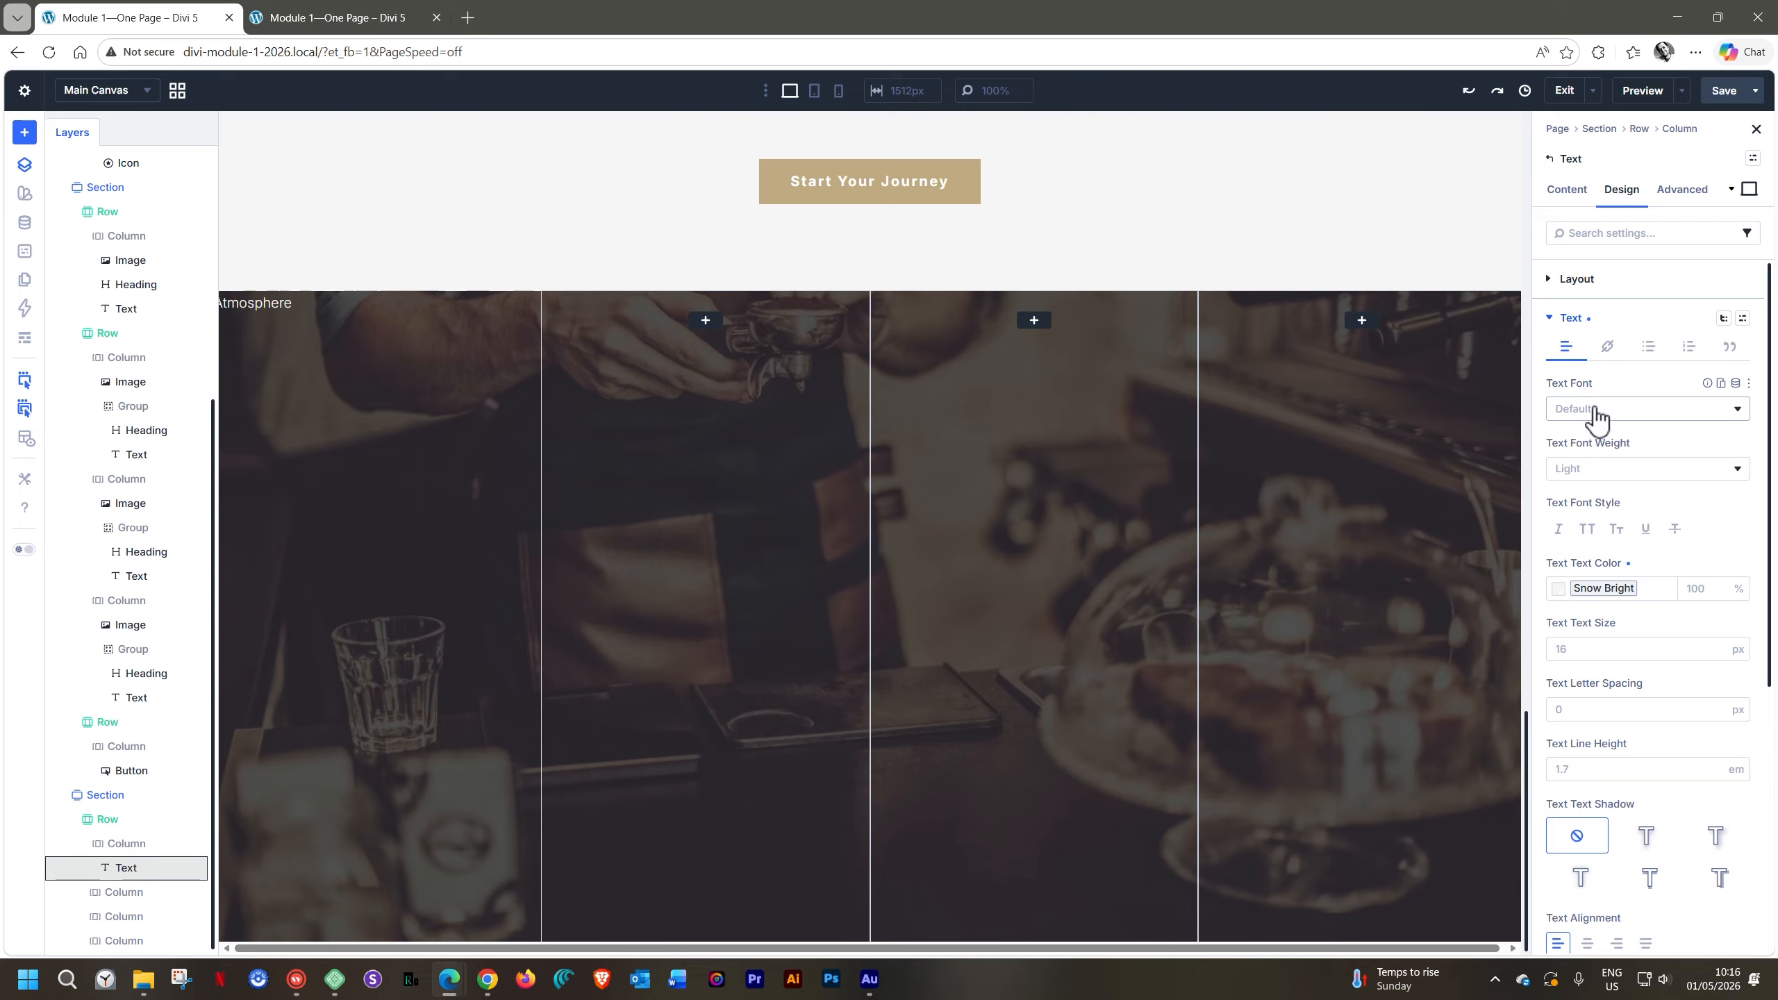
# Make the Atmosphere text bold, 36px in size, and centre-aligned
pyautogui.click(1591, 469)
pyautogui.click(1583, 752)
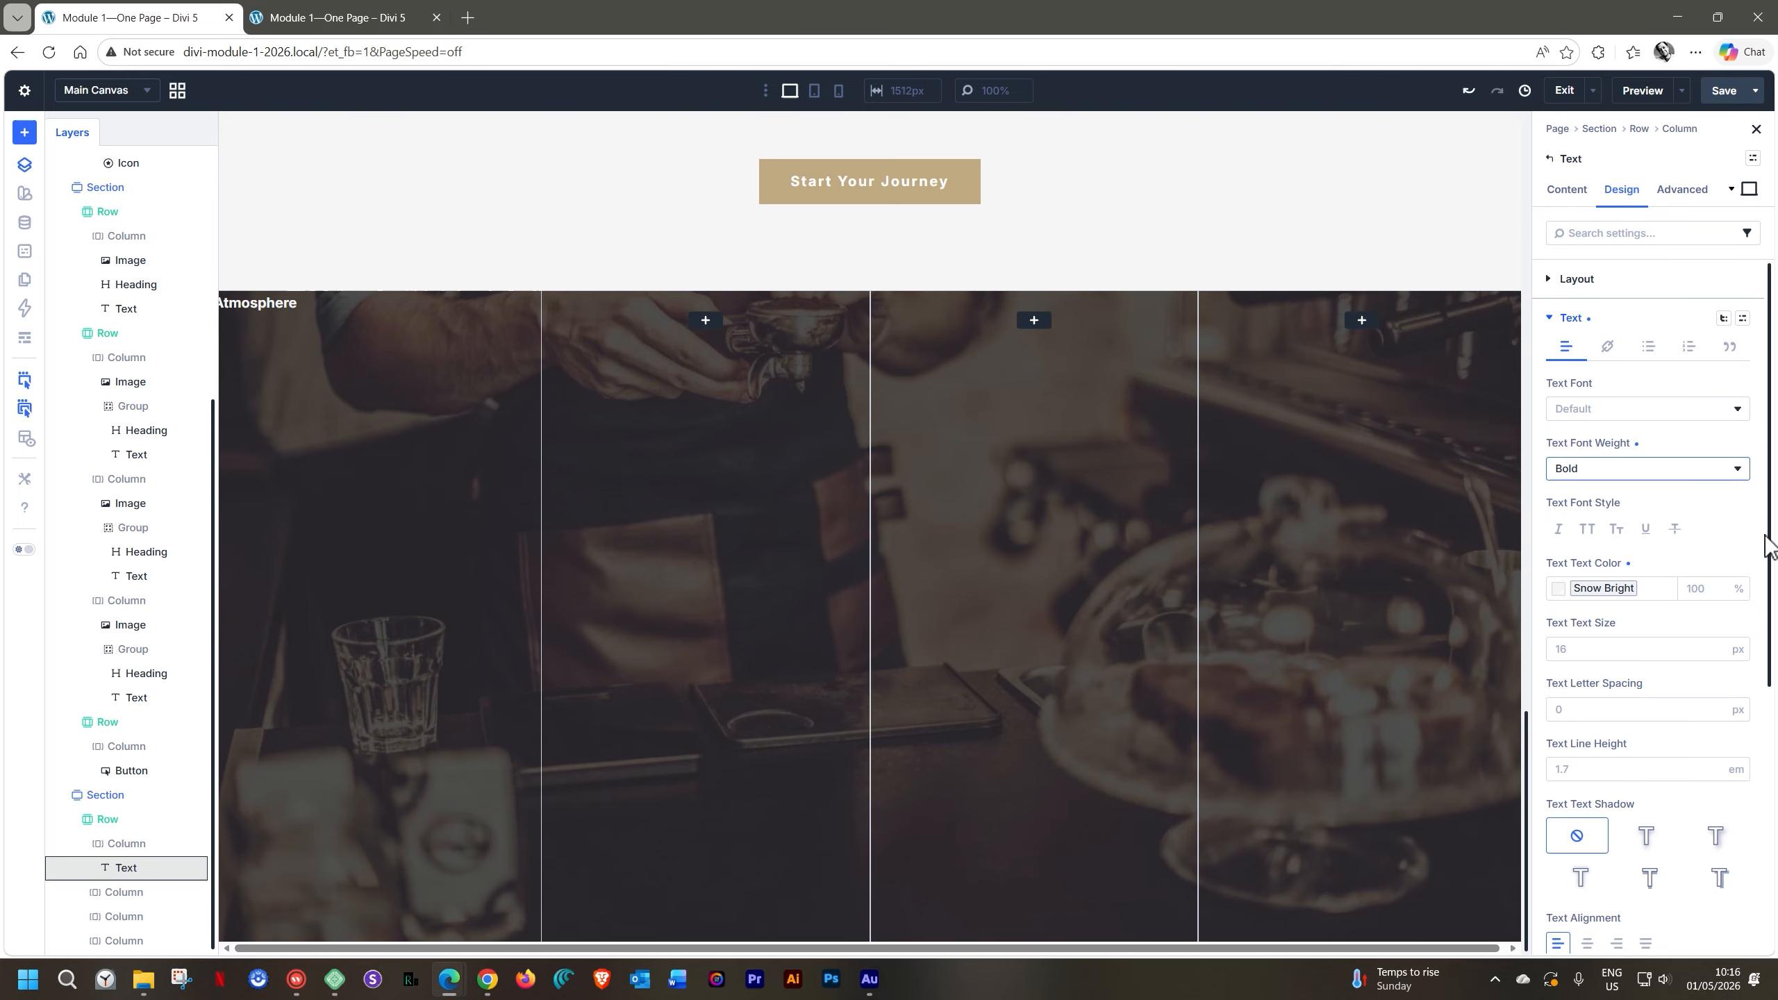
pyautogui.scroll(-1, 1739, 563)
pyautogui.click(1578, 561)
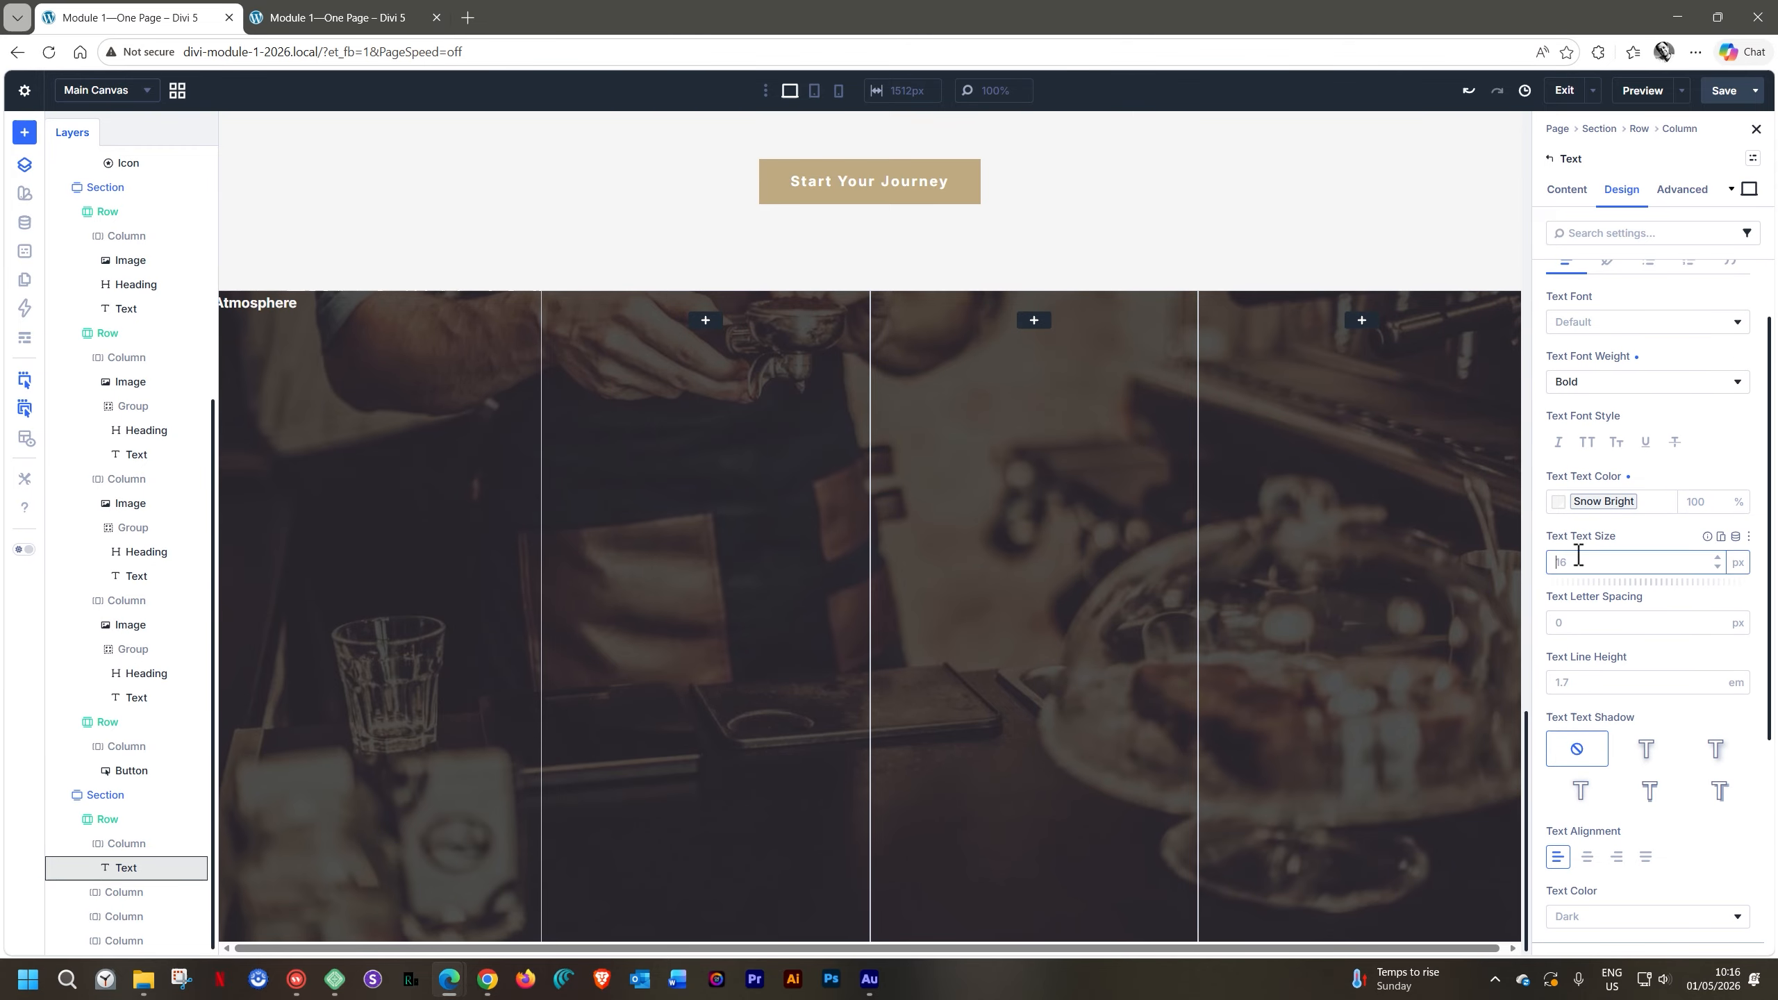
pyautogui.write('36')
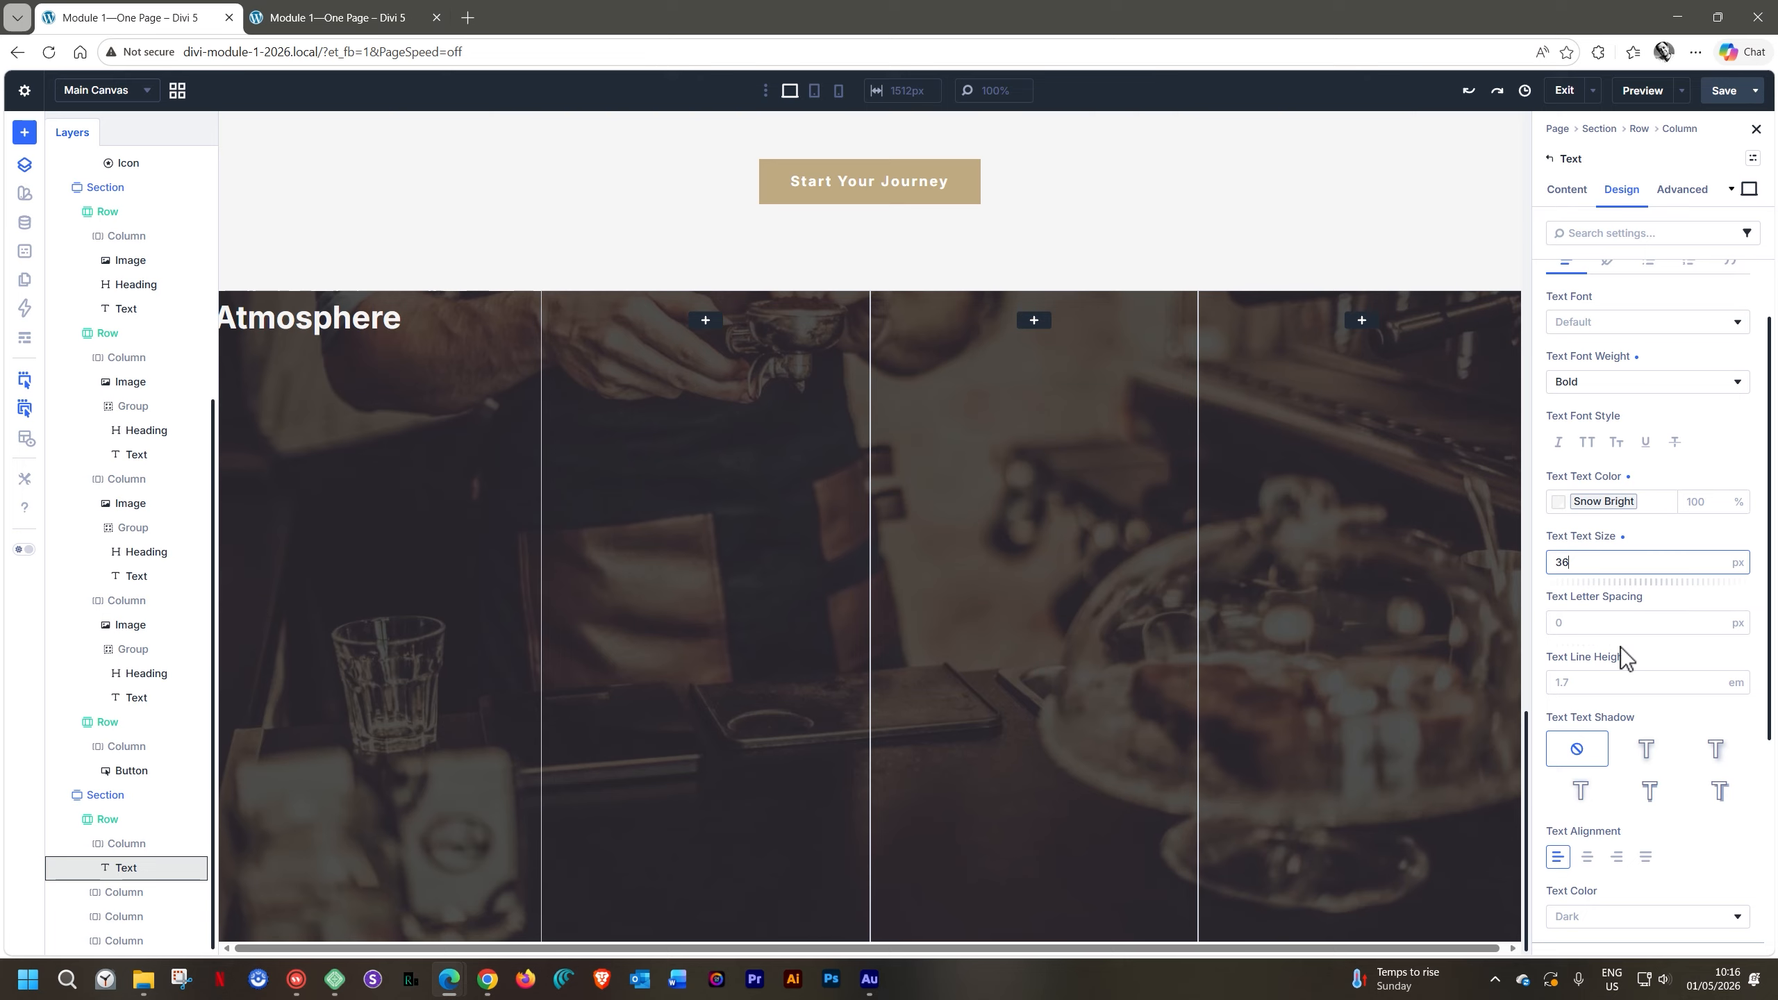
pyautogui.scroll(-2, 1619, 648)
pyautogui.click(1587, 682)
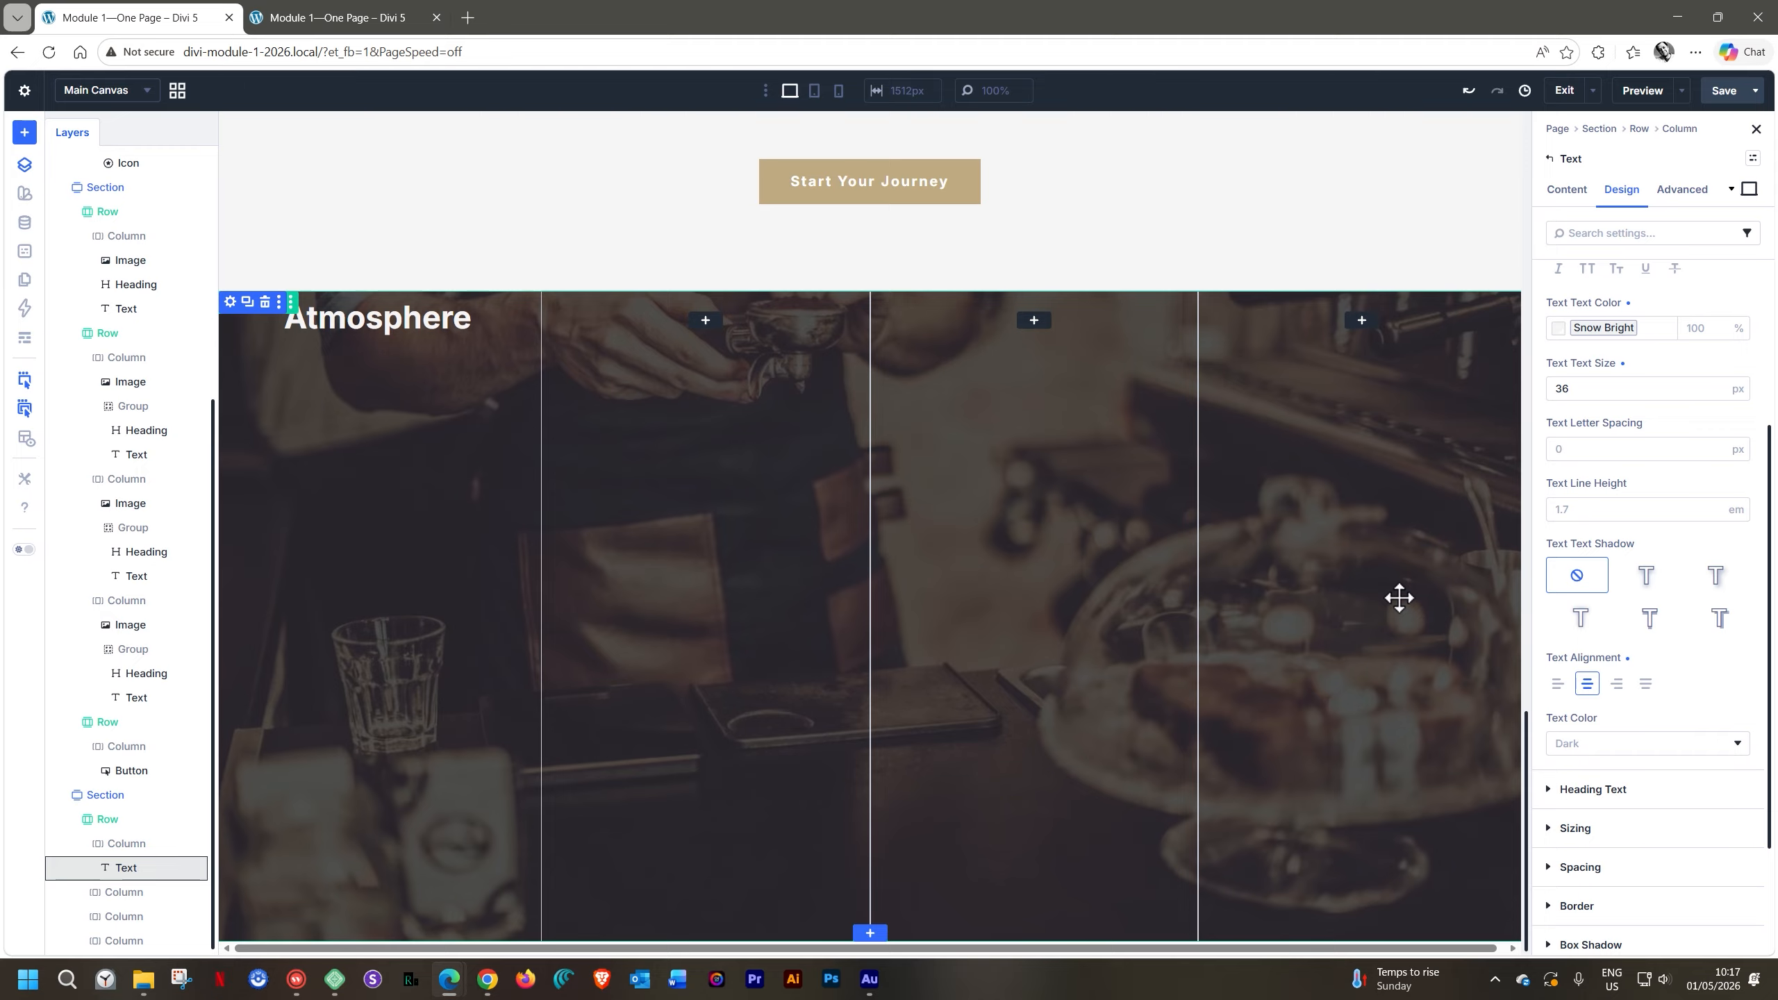
pyautogui.scroll(3, 1624, 574)
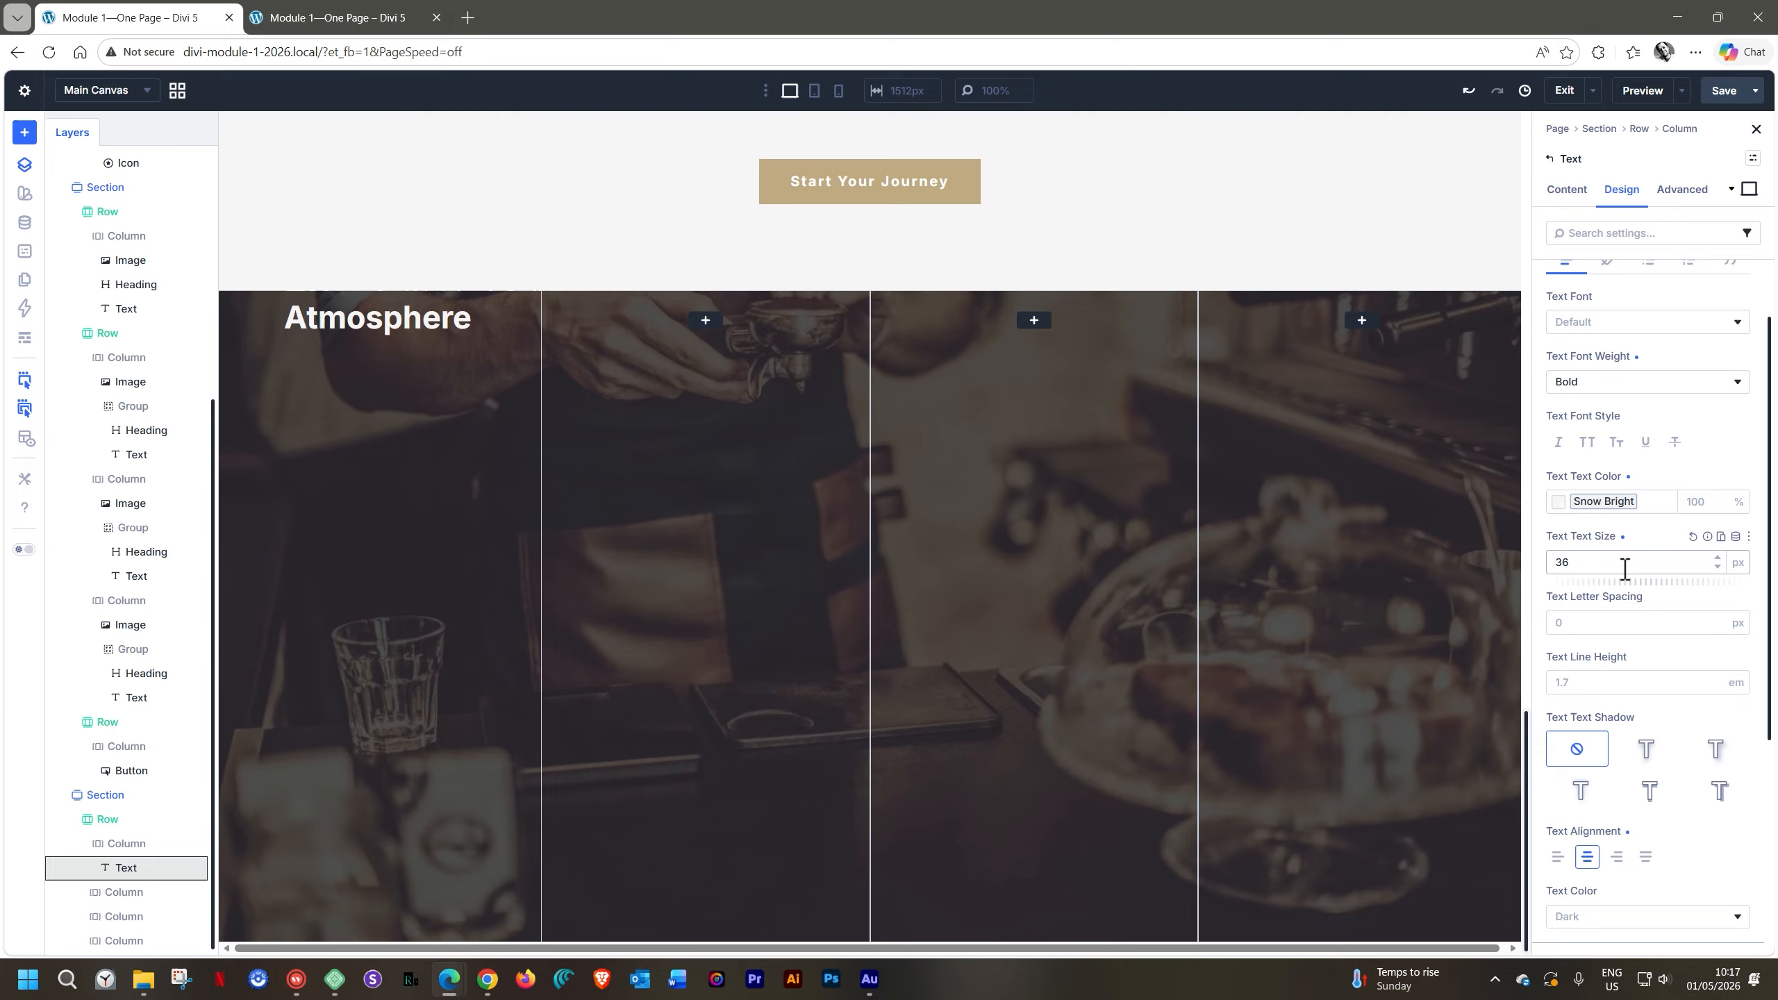
pyautogui.scroll(1, 1624, 569)
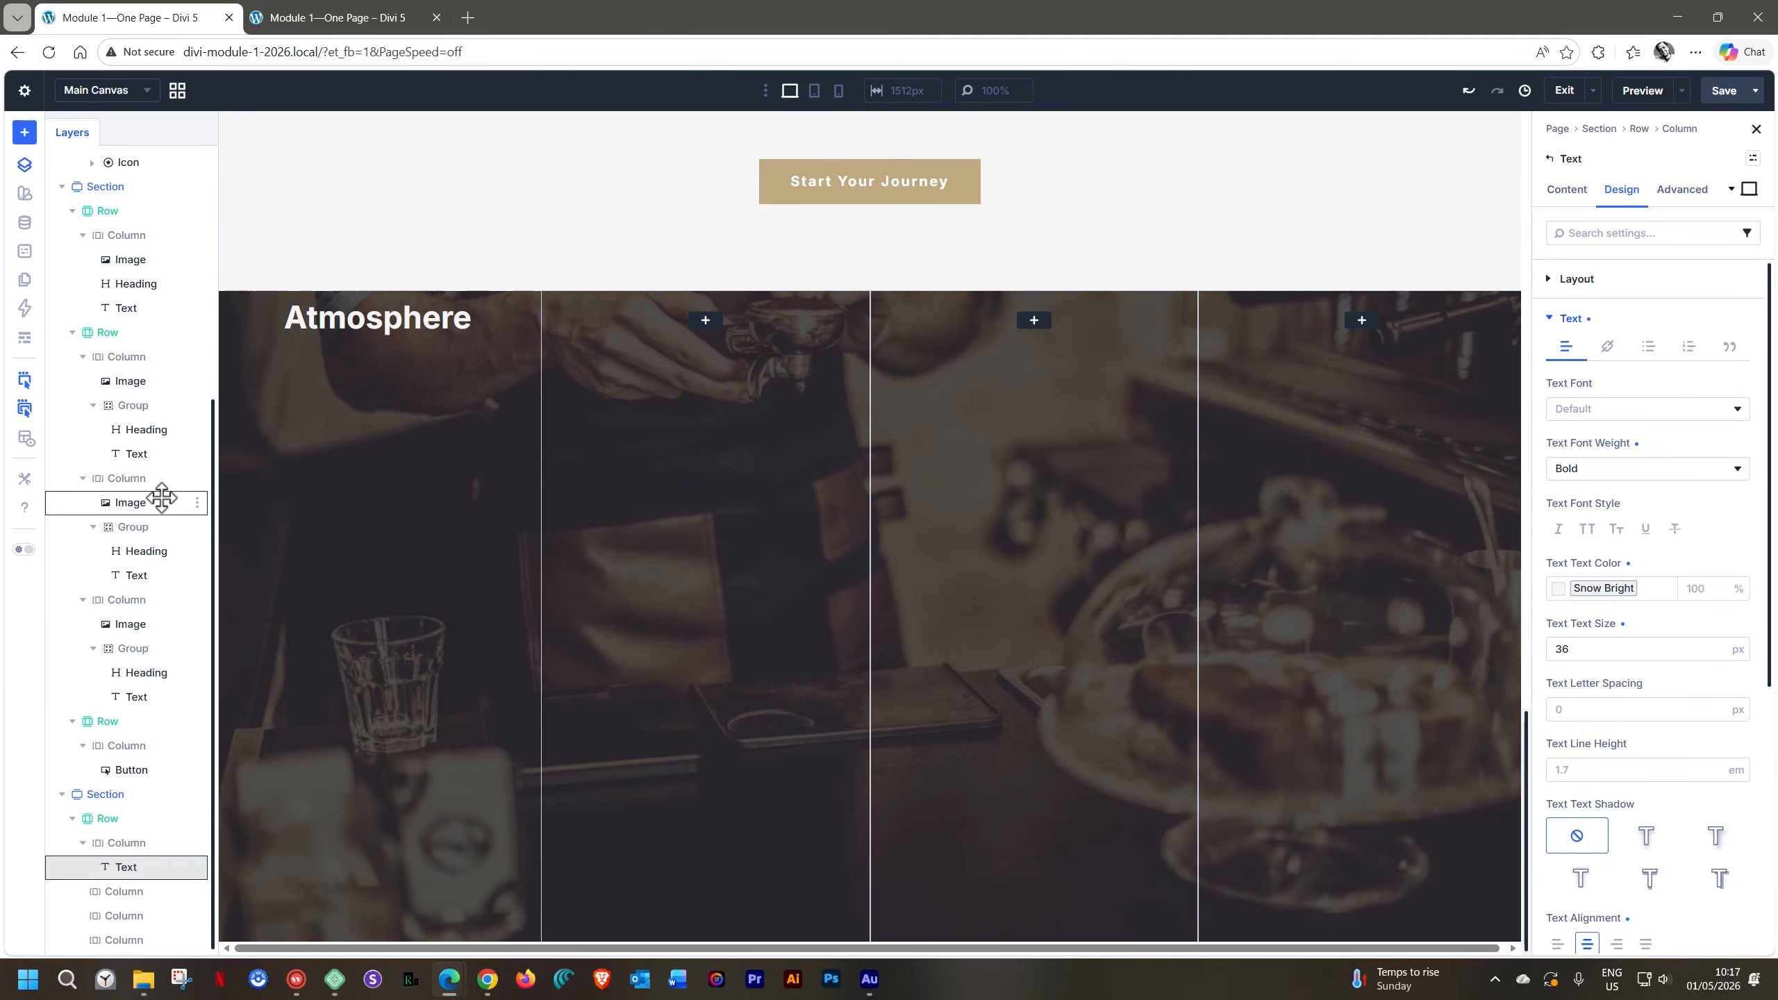
# Set the Atmosphere column's Justify Content to Center so the text sits vertically centred
pyautogui.click(132, 845)
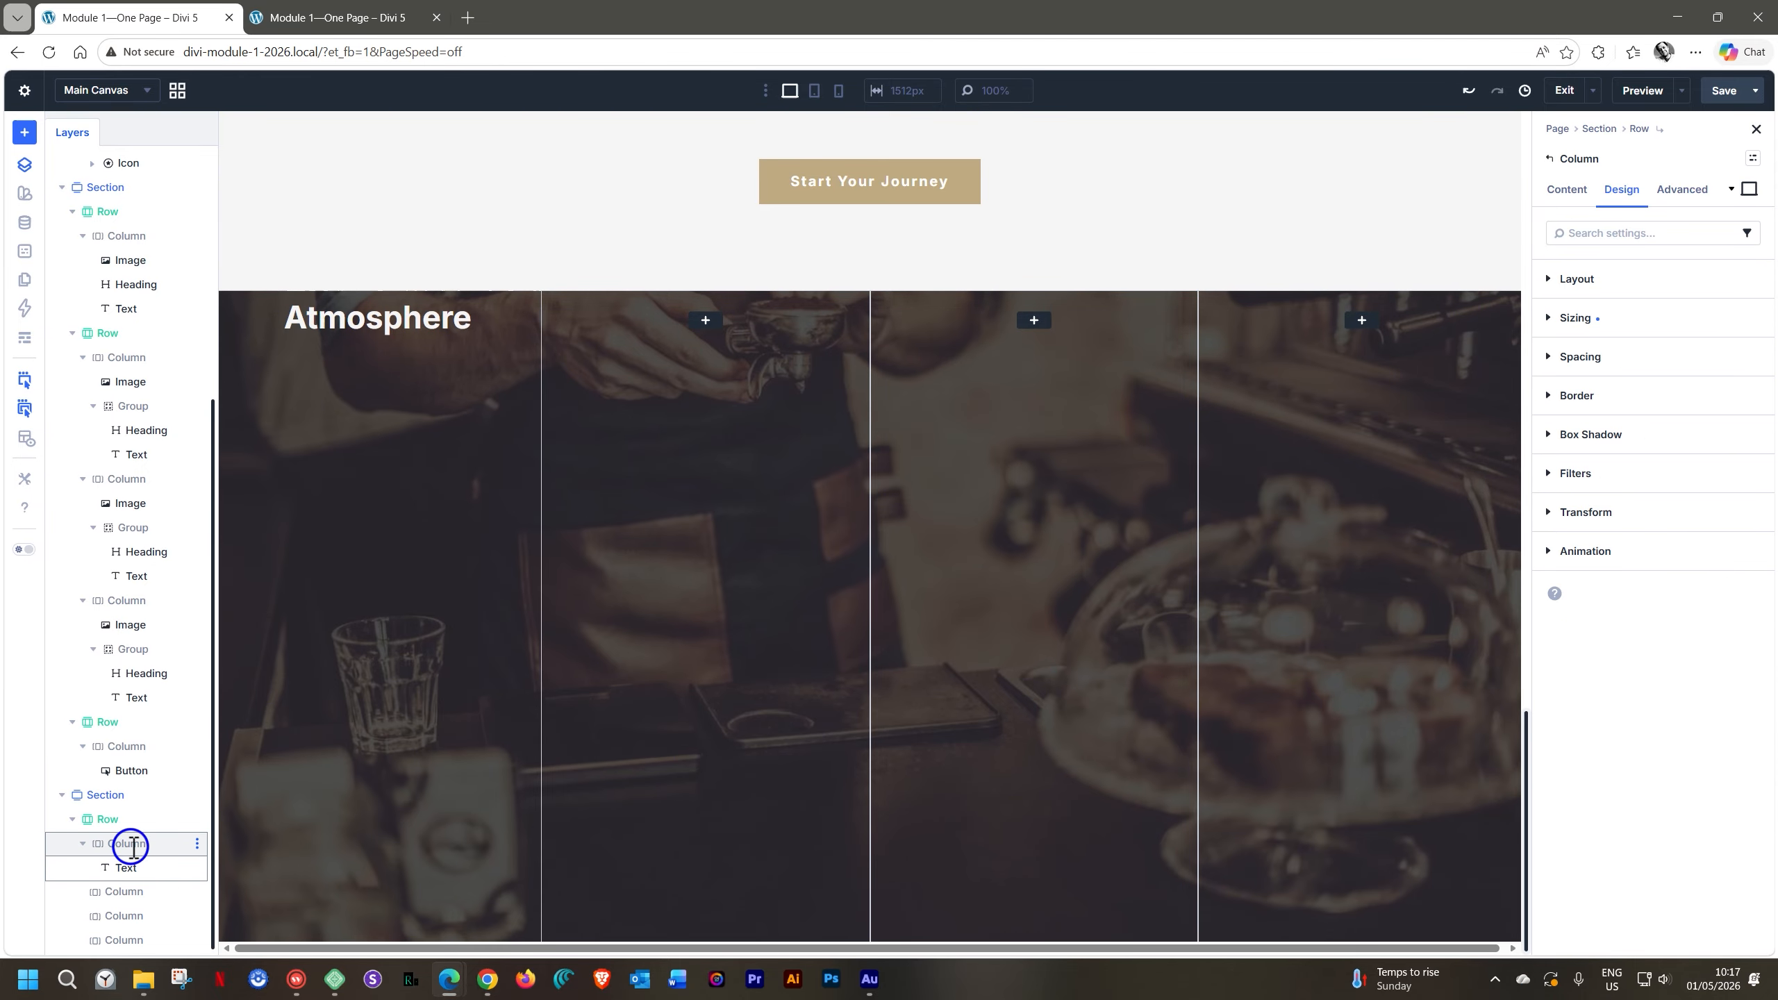
pyautogui.click(1559, 279)
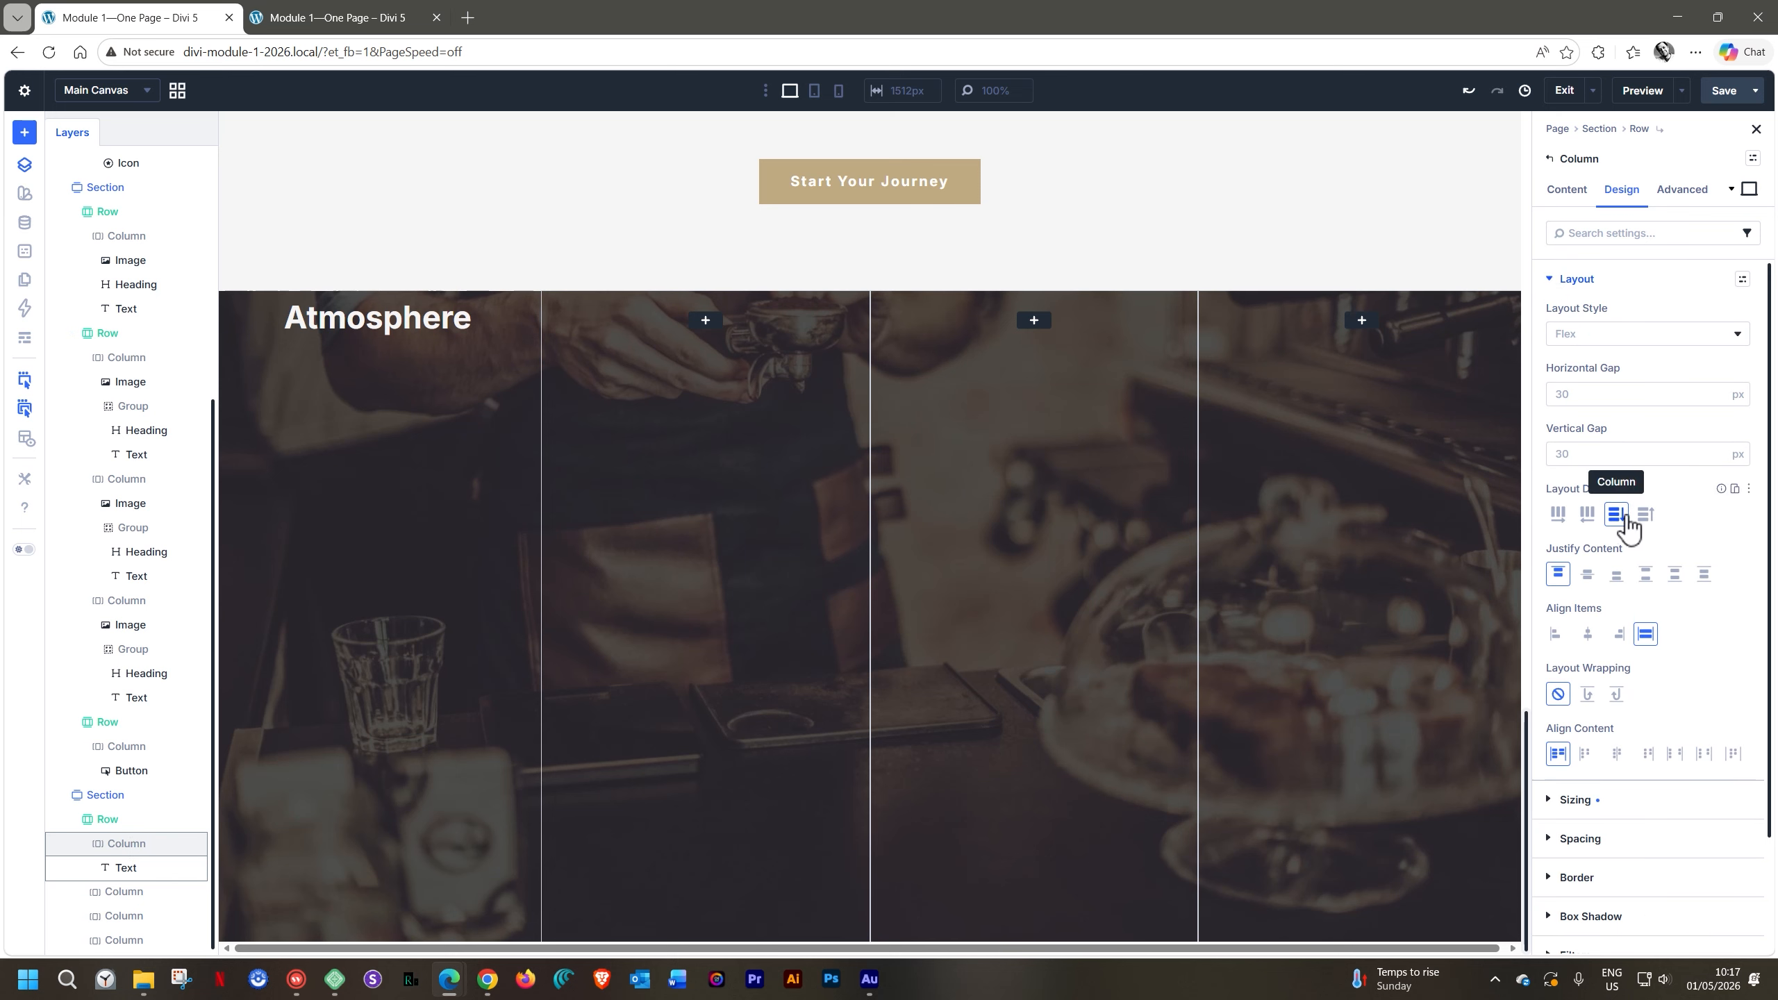
pyautogui.click(1588, 574)
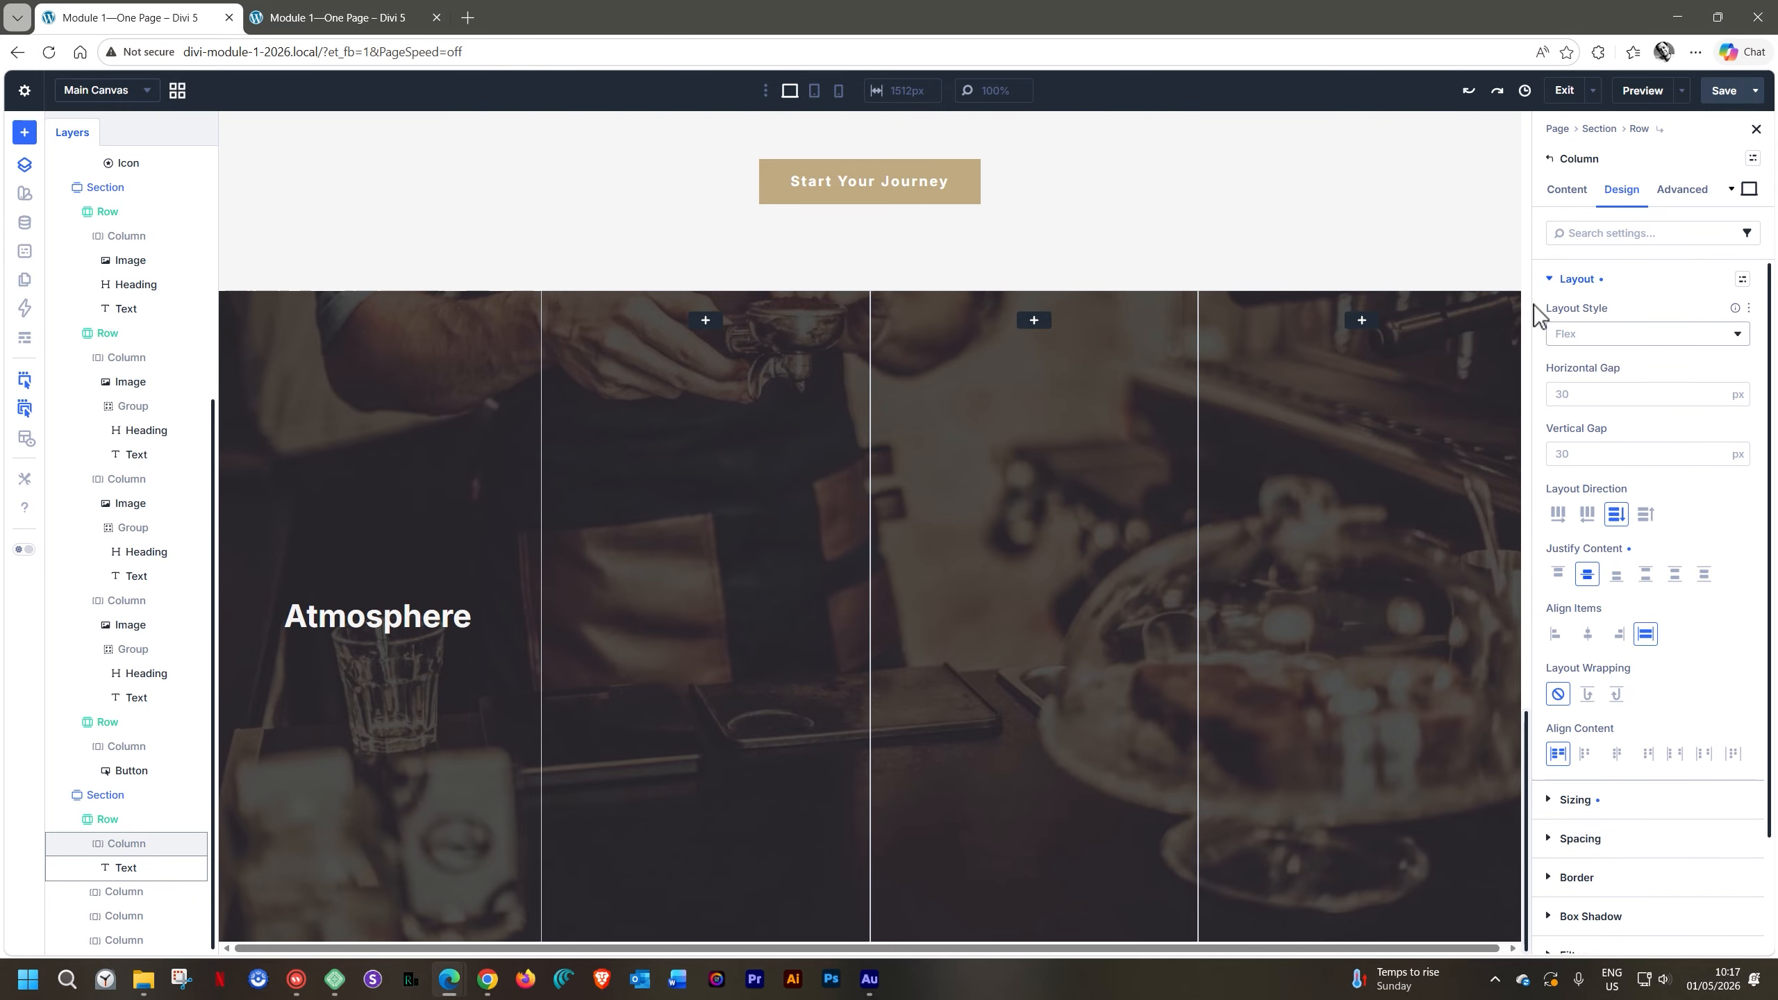
# Preview the layout at tablet and phone widths, then return to desktop
pyautogui.click(814, 91)
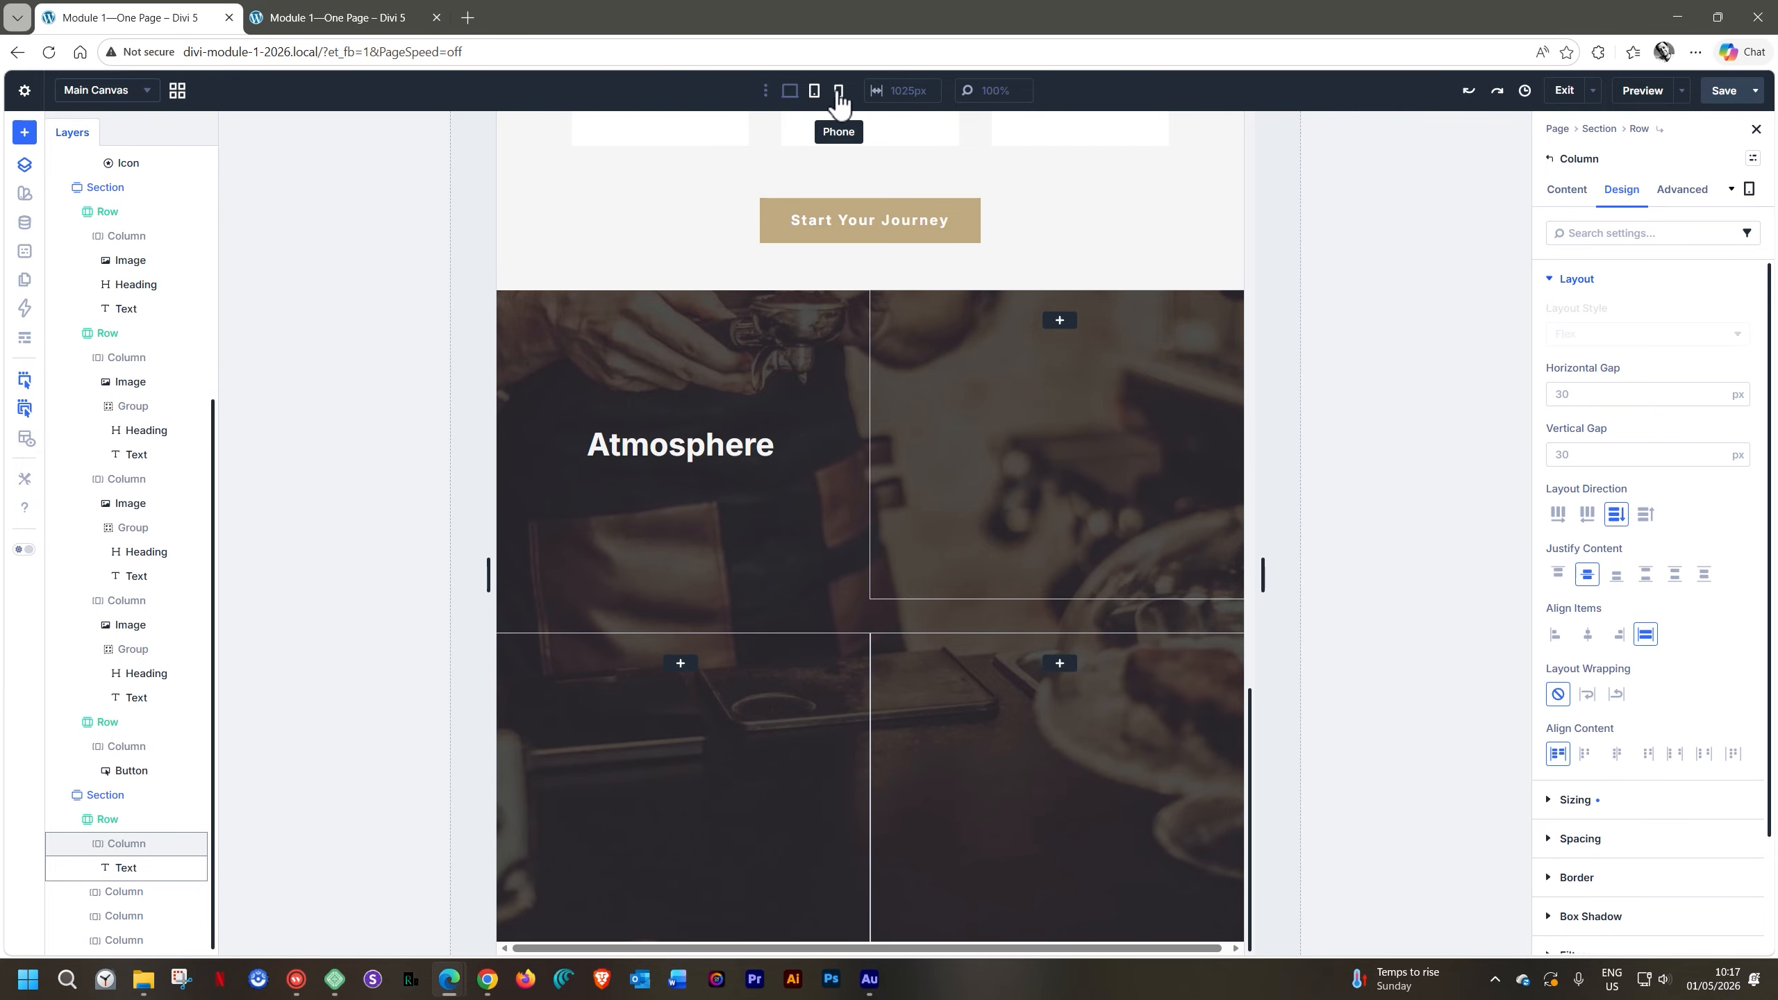
pyautogui.click(838, 93)
pyautogui.scroll(-5, 966, 630)
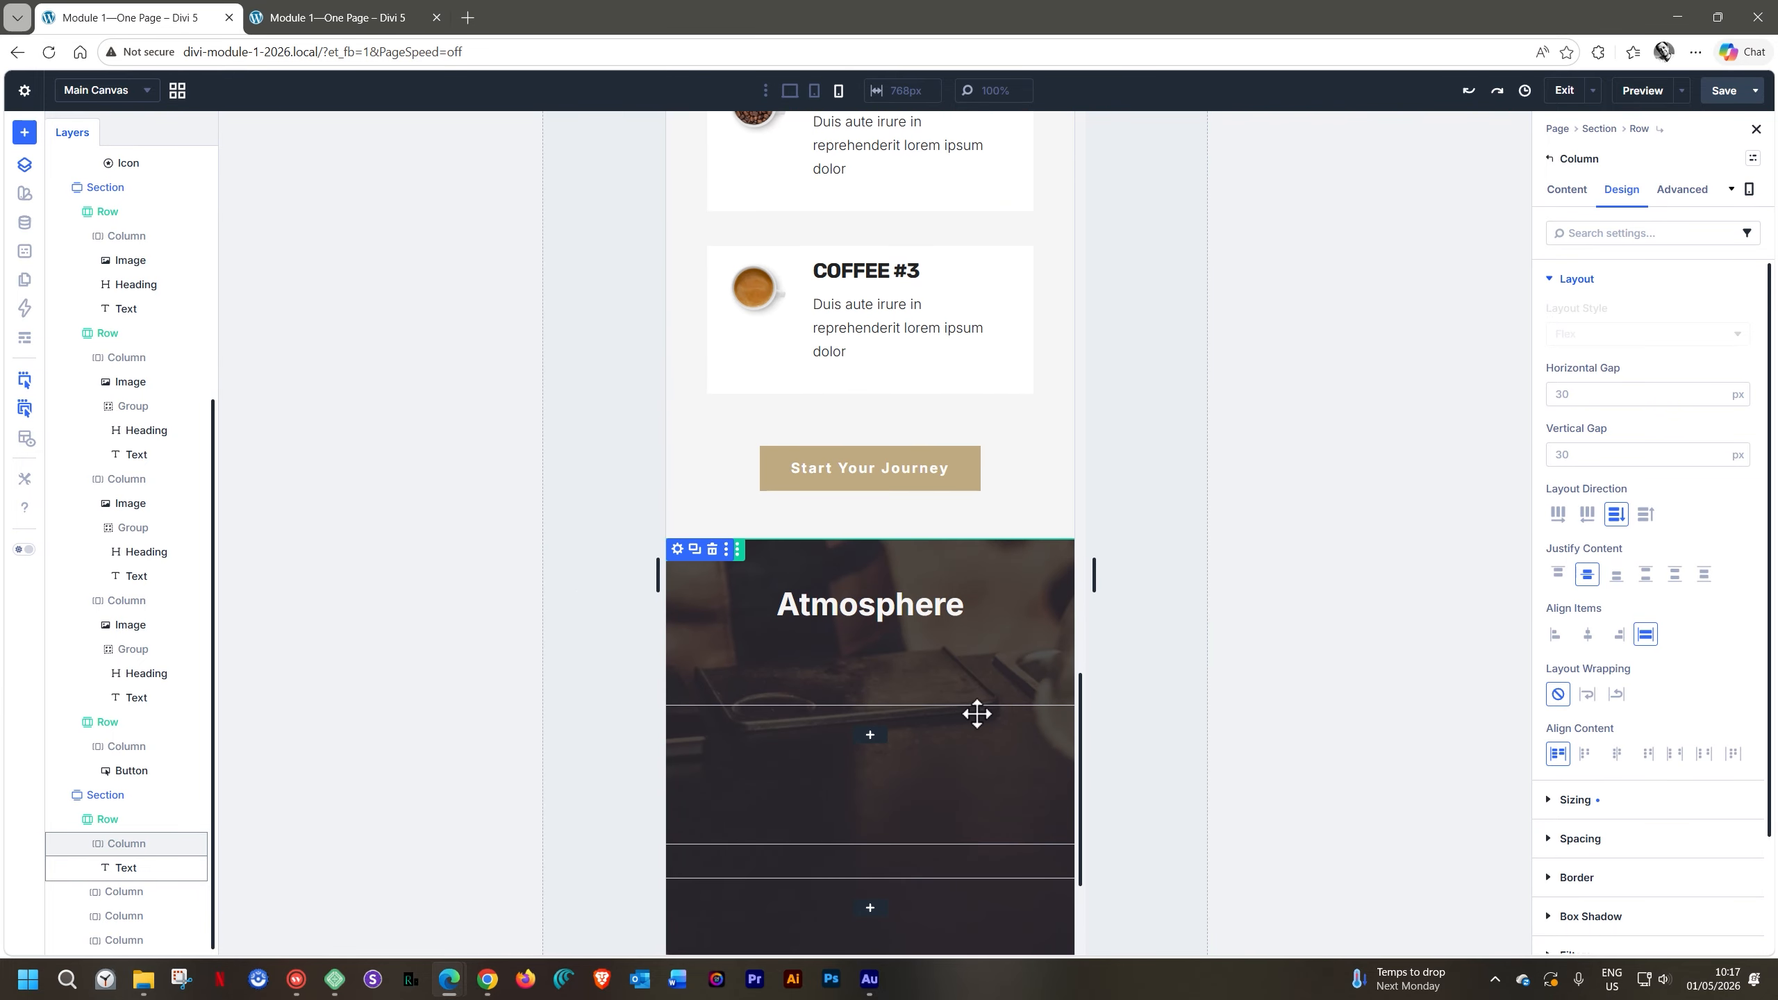
pyautogui.click(791, 92)
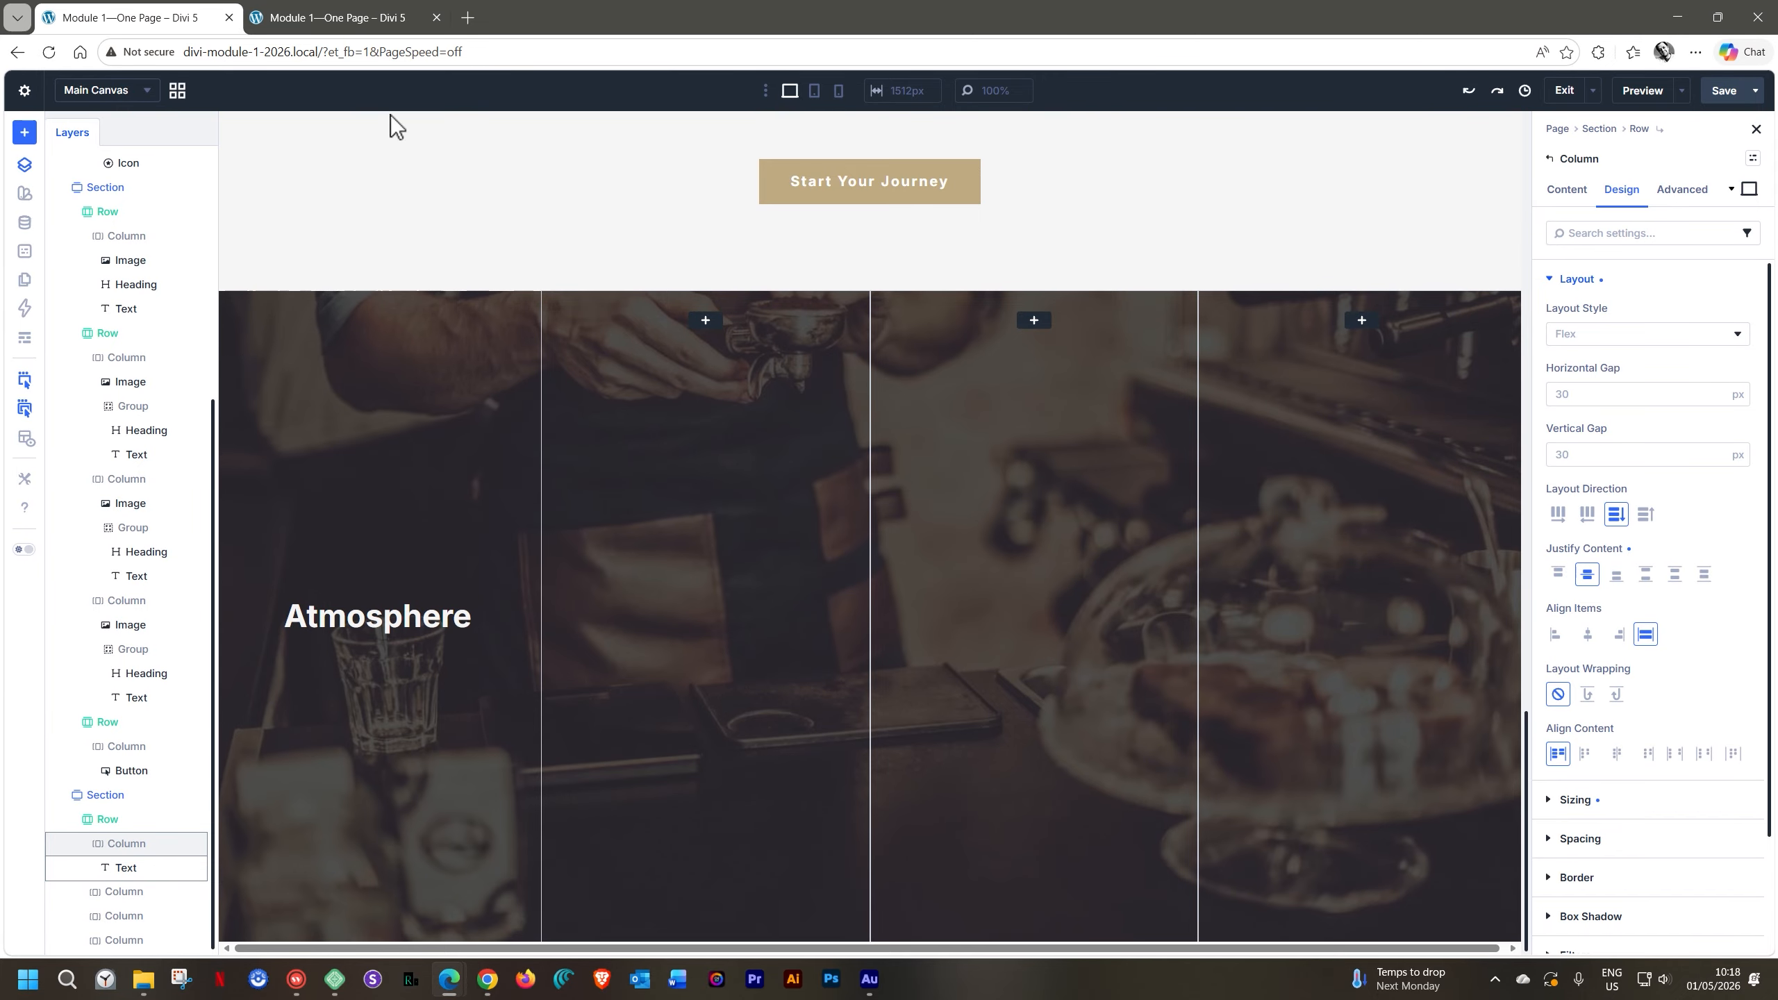
# Give the coffee section a V-shaped top divider coloured Snow Bright
pyautogui.click(112, 796)
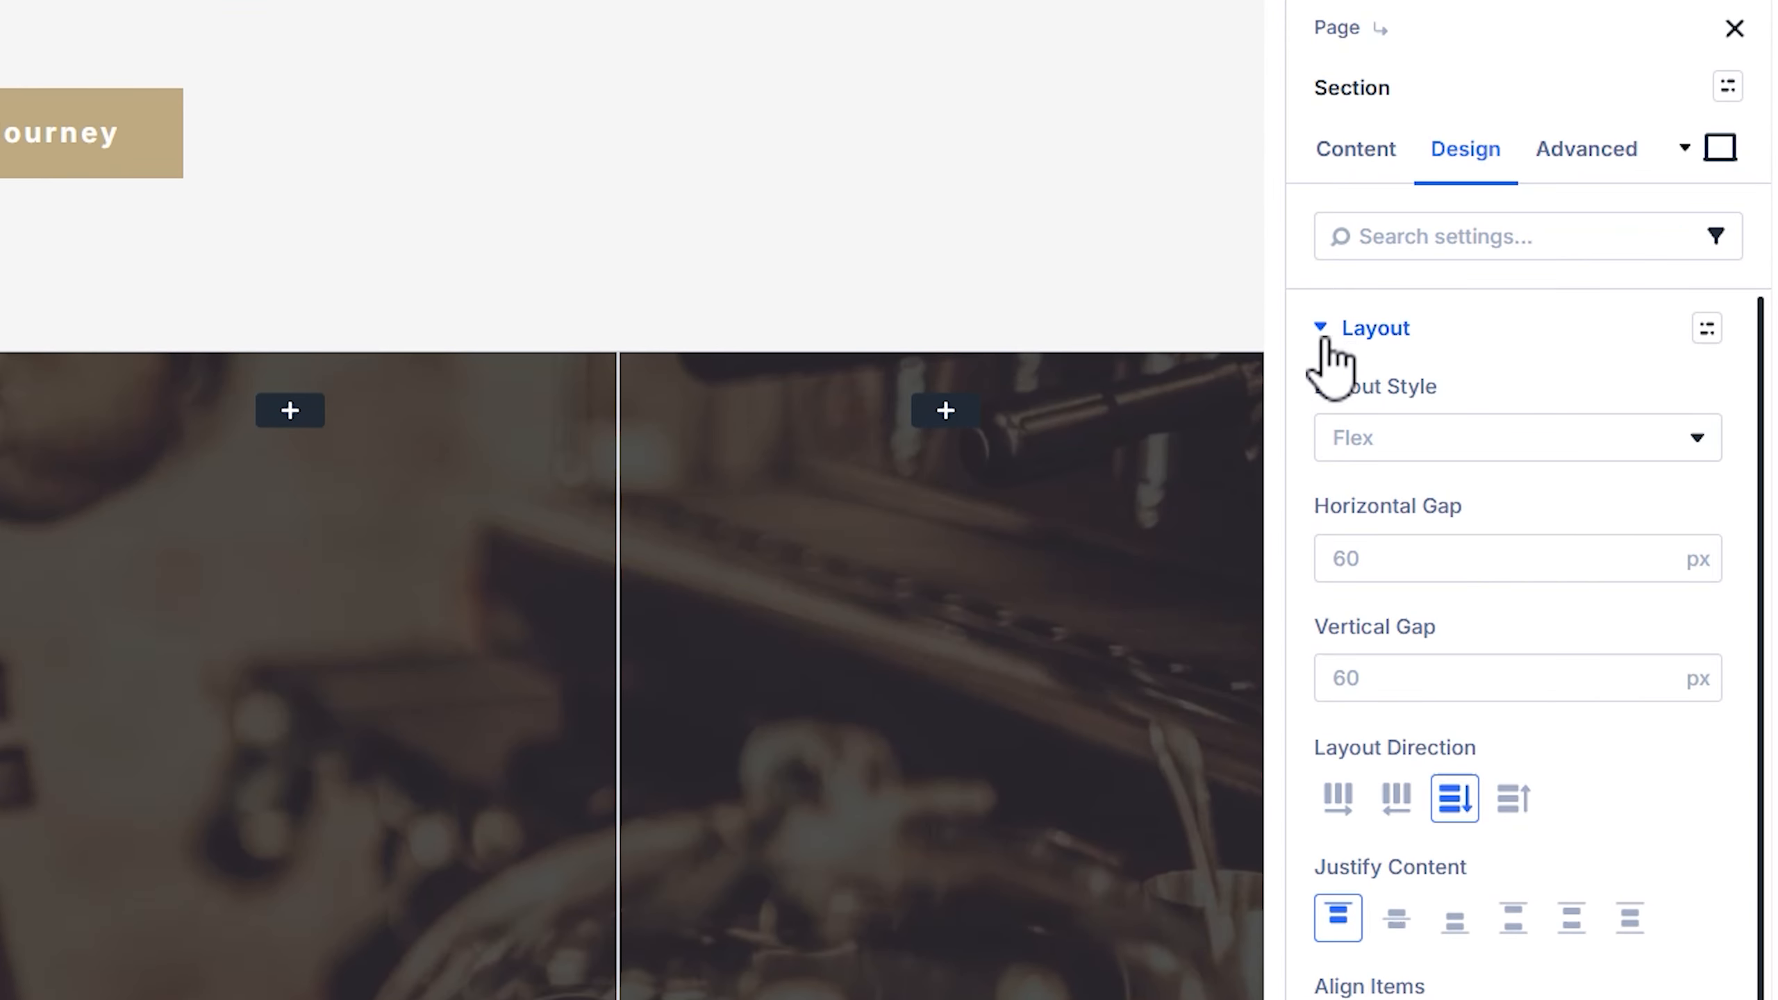
pyautogui.click(1398, 311)
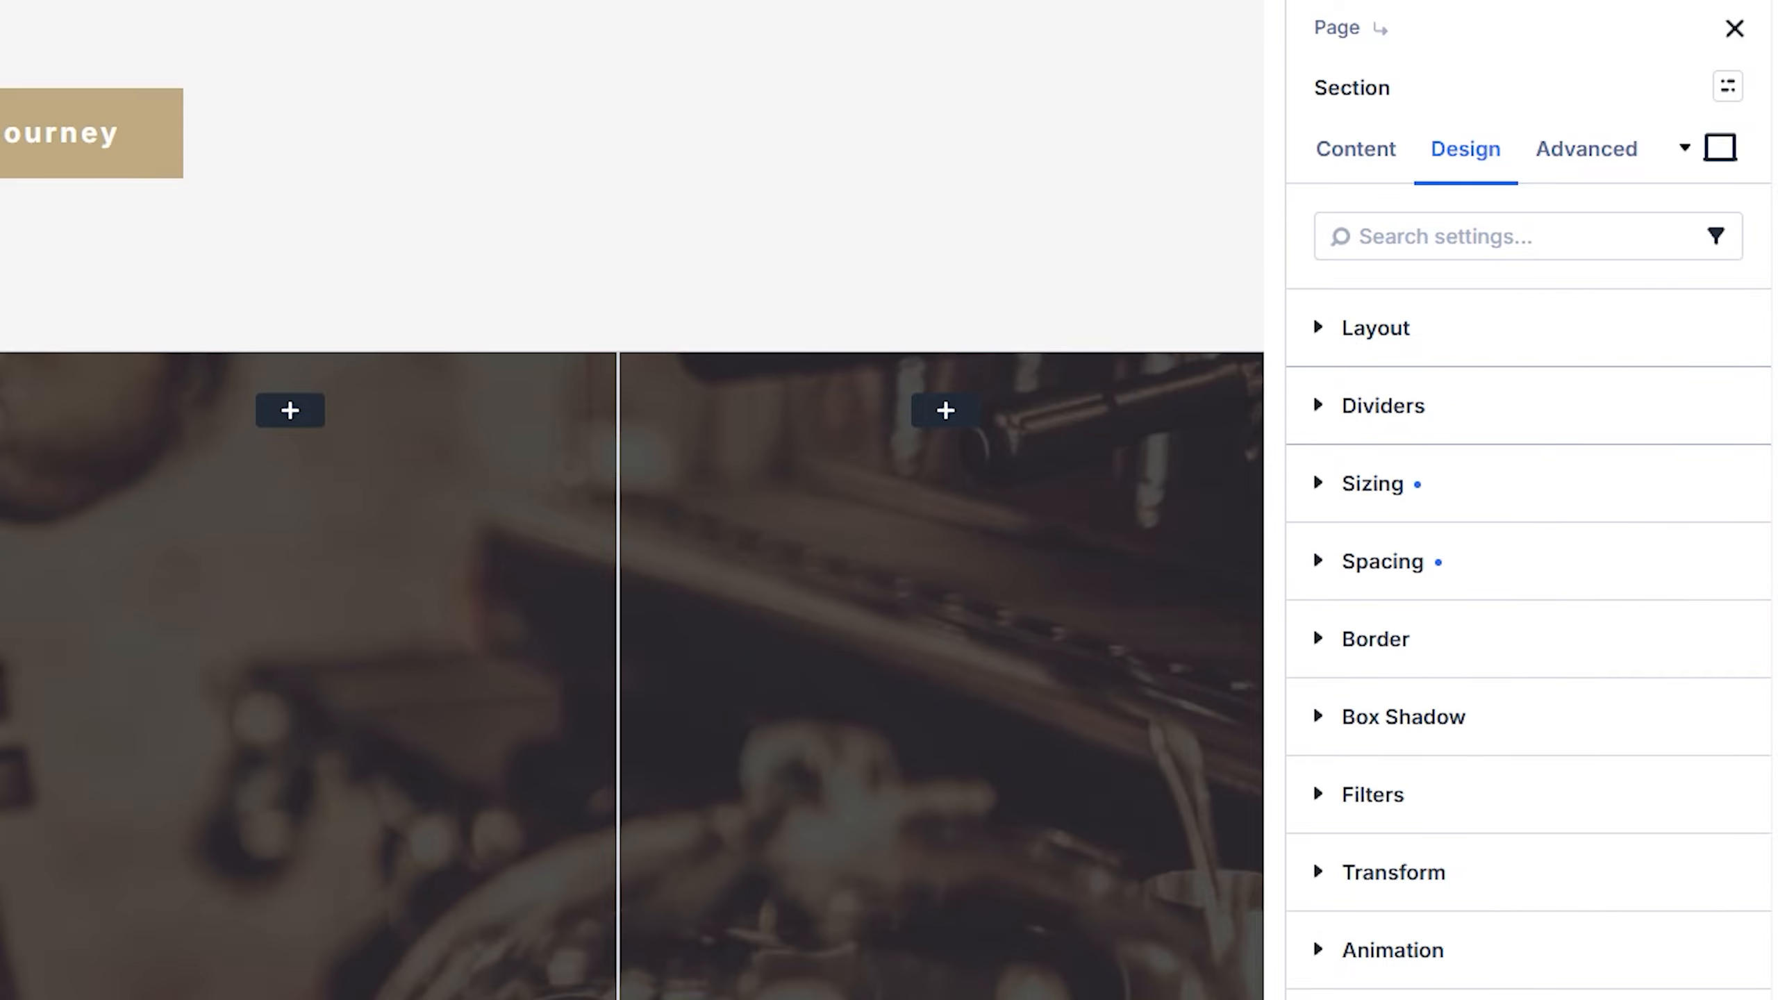
pyautogui.click(1320, 406)
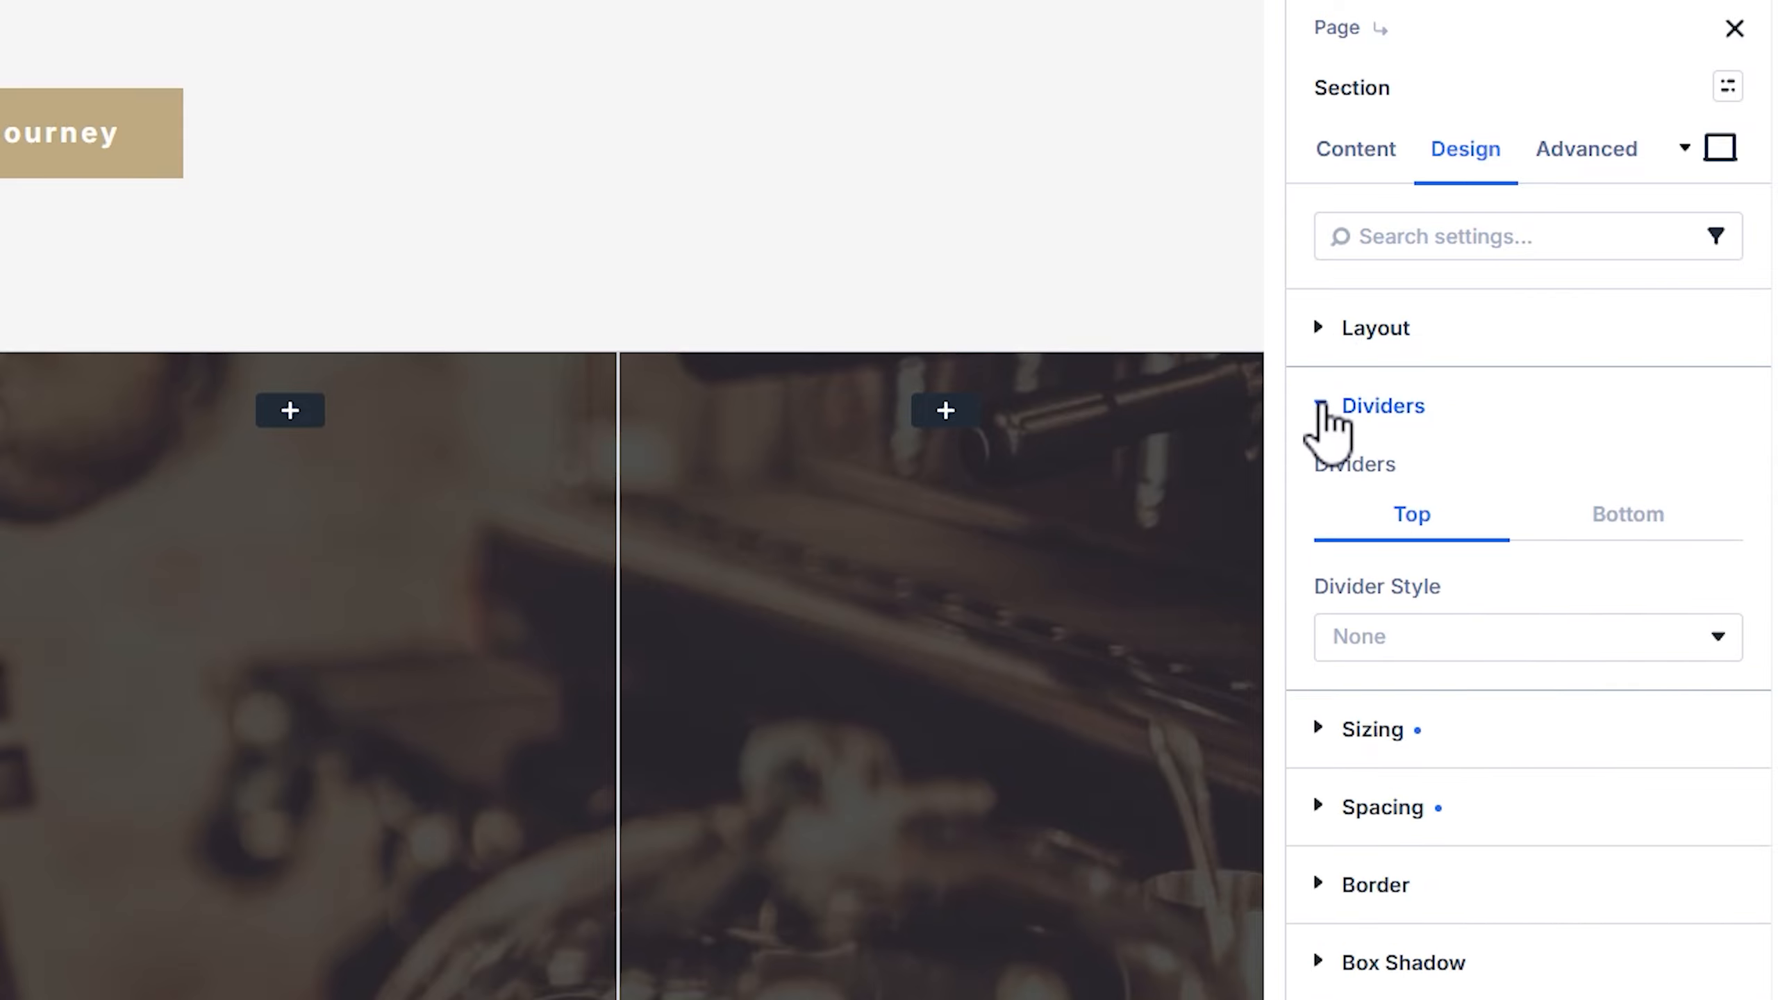
pyautogui.click(1407, 638)
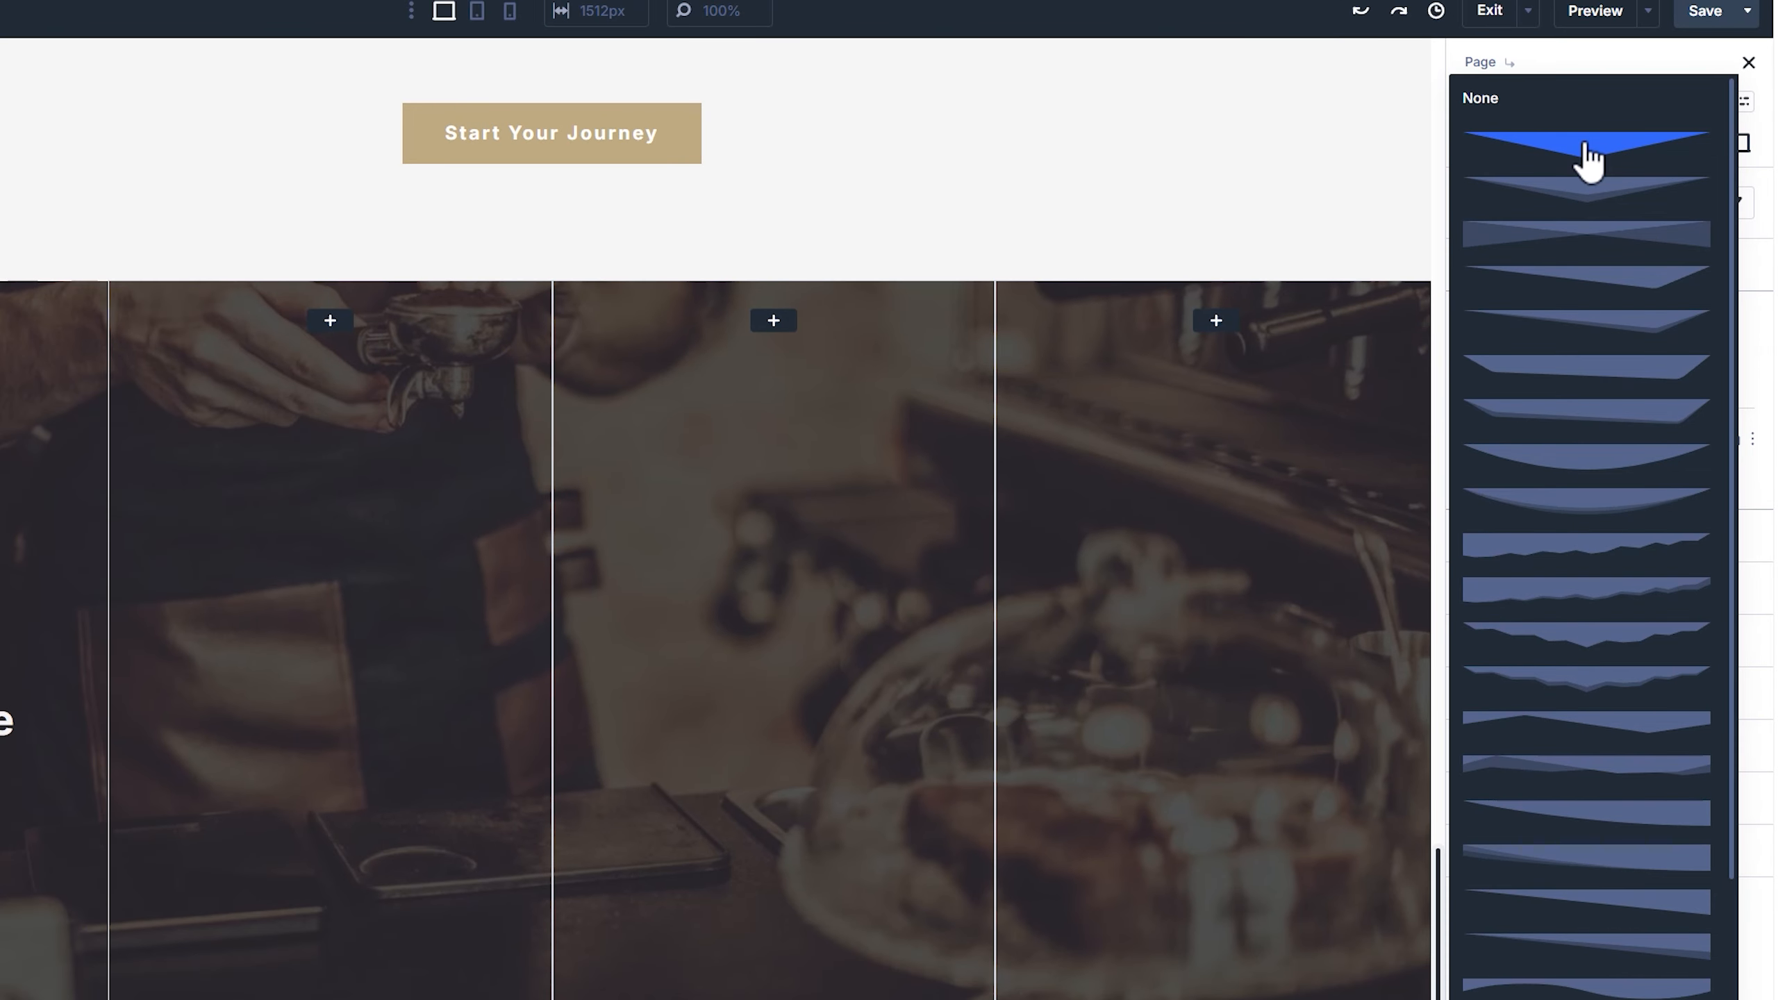
pyautogui.click(1491, 147)
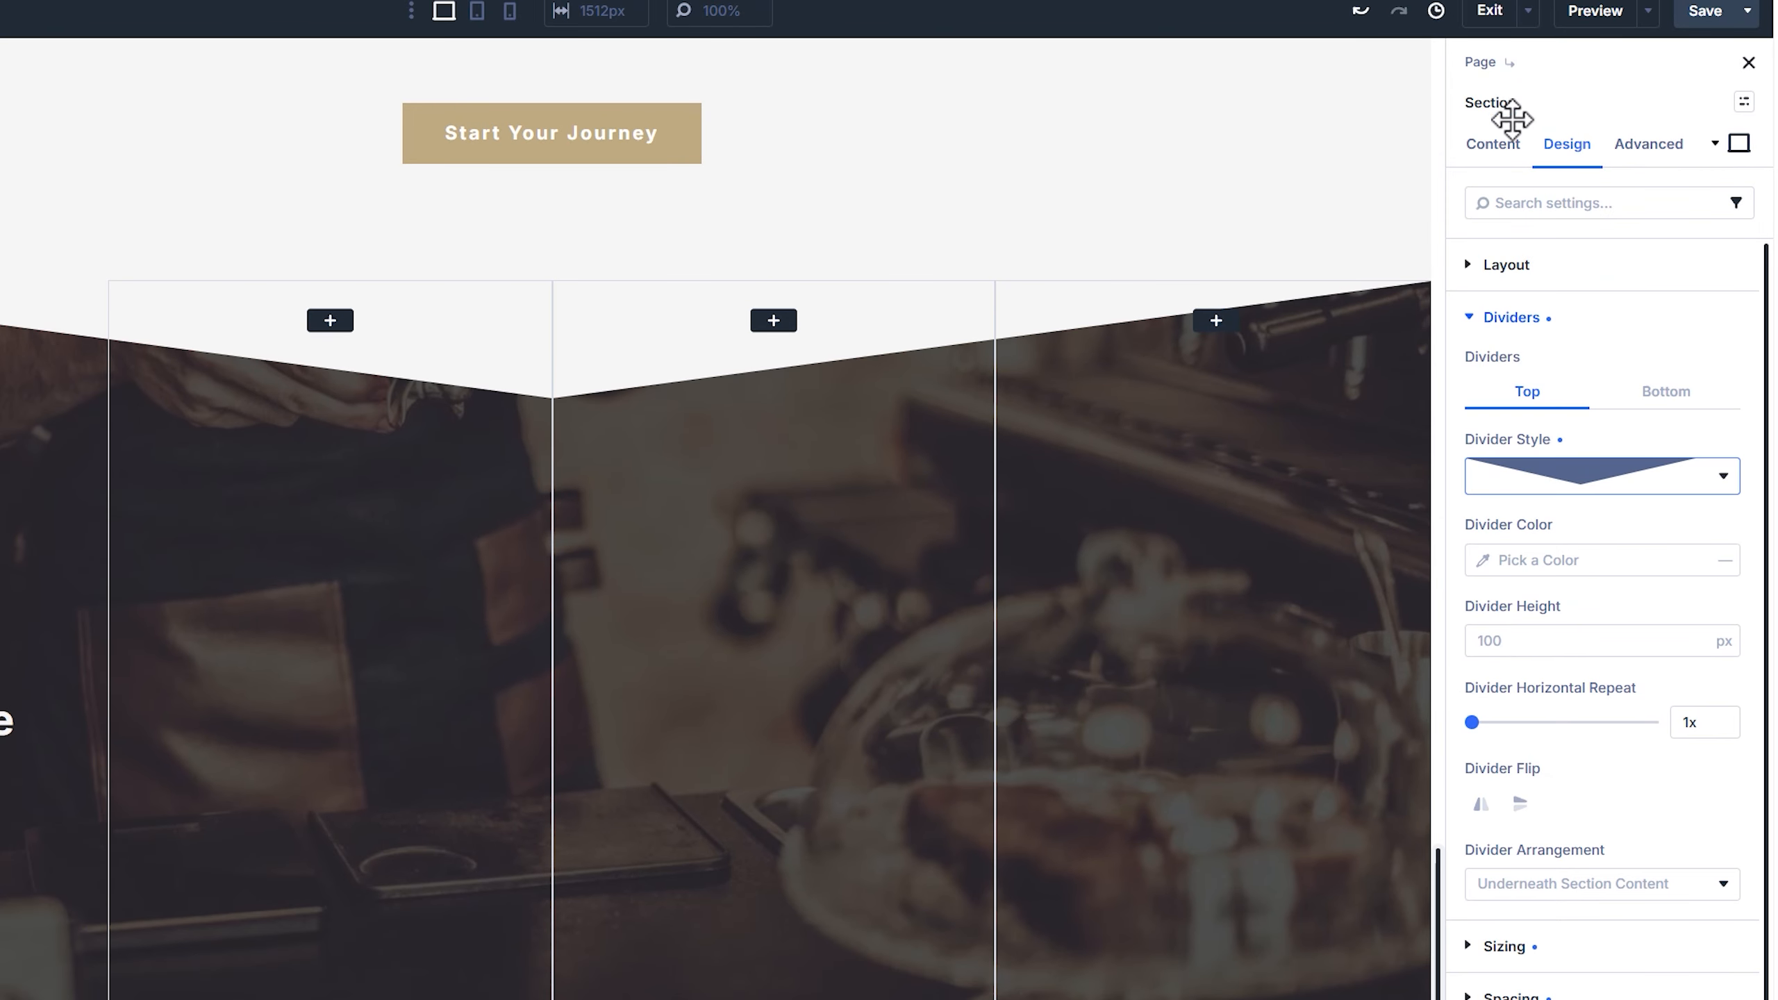
pyautogui.click(1484, 560)
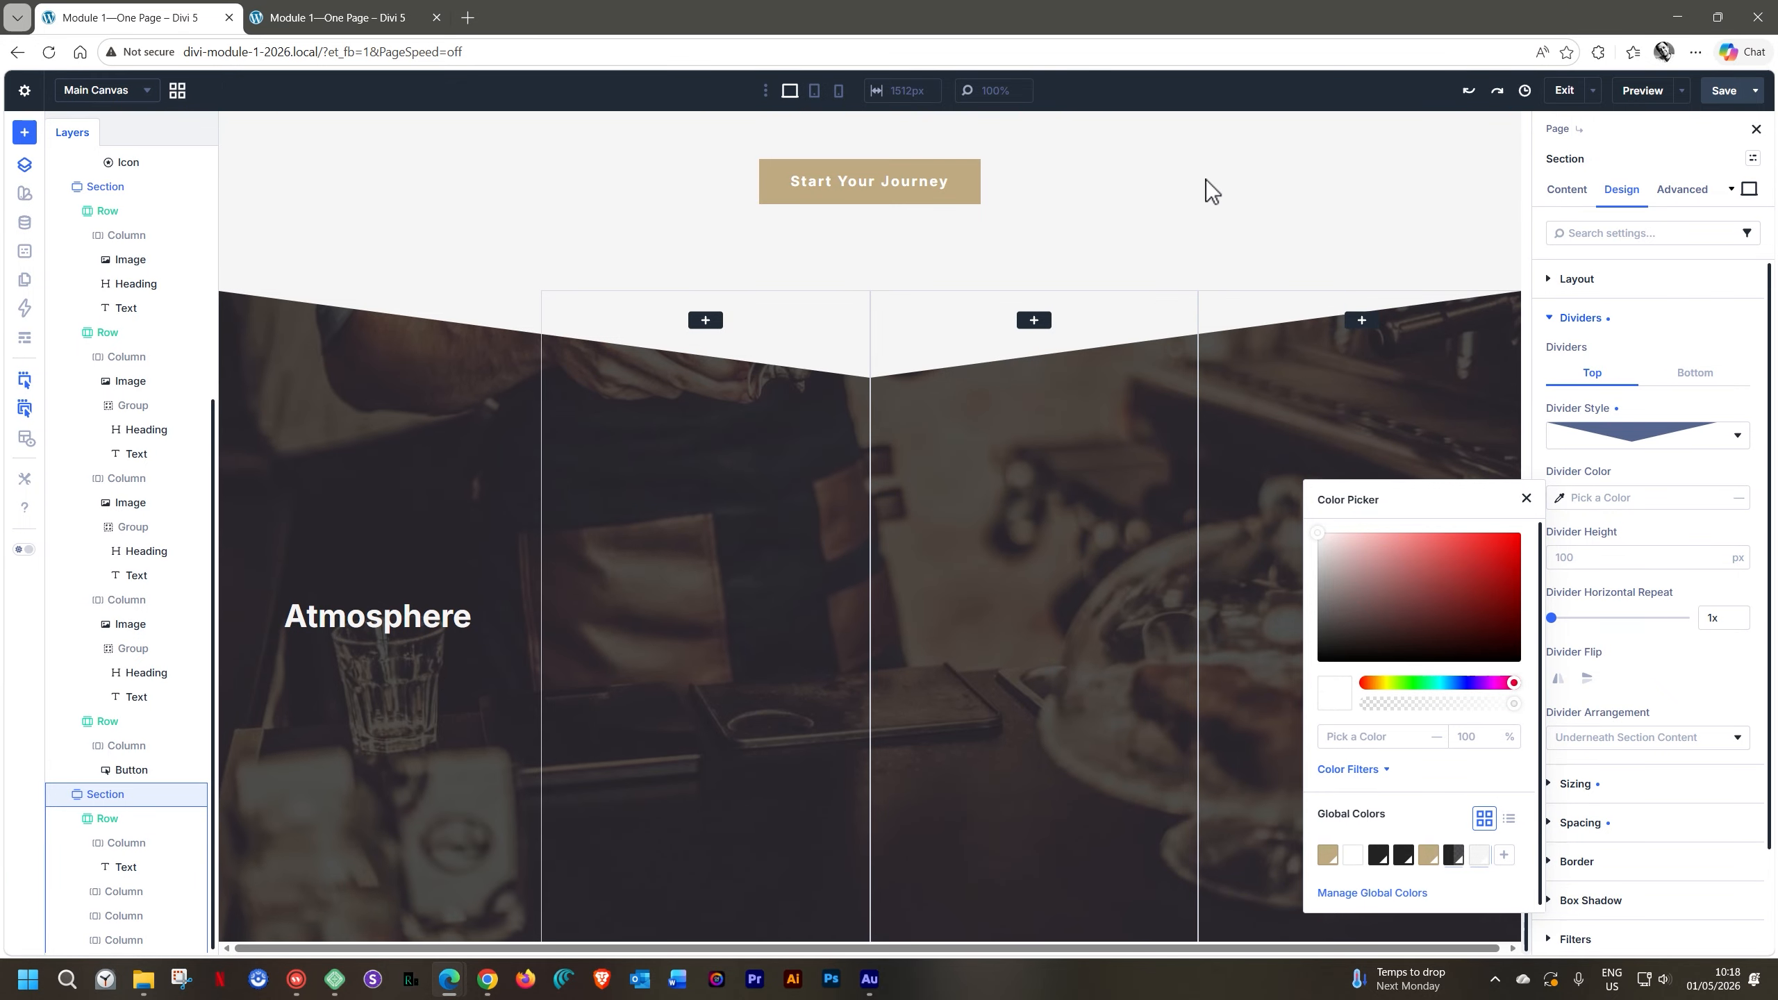
pyautogui.click(1479, 855)
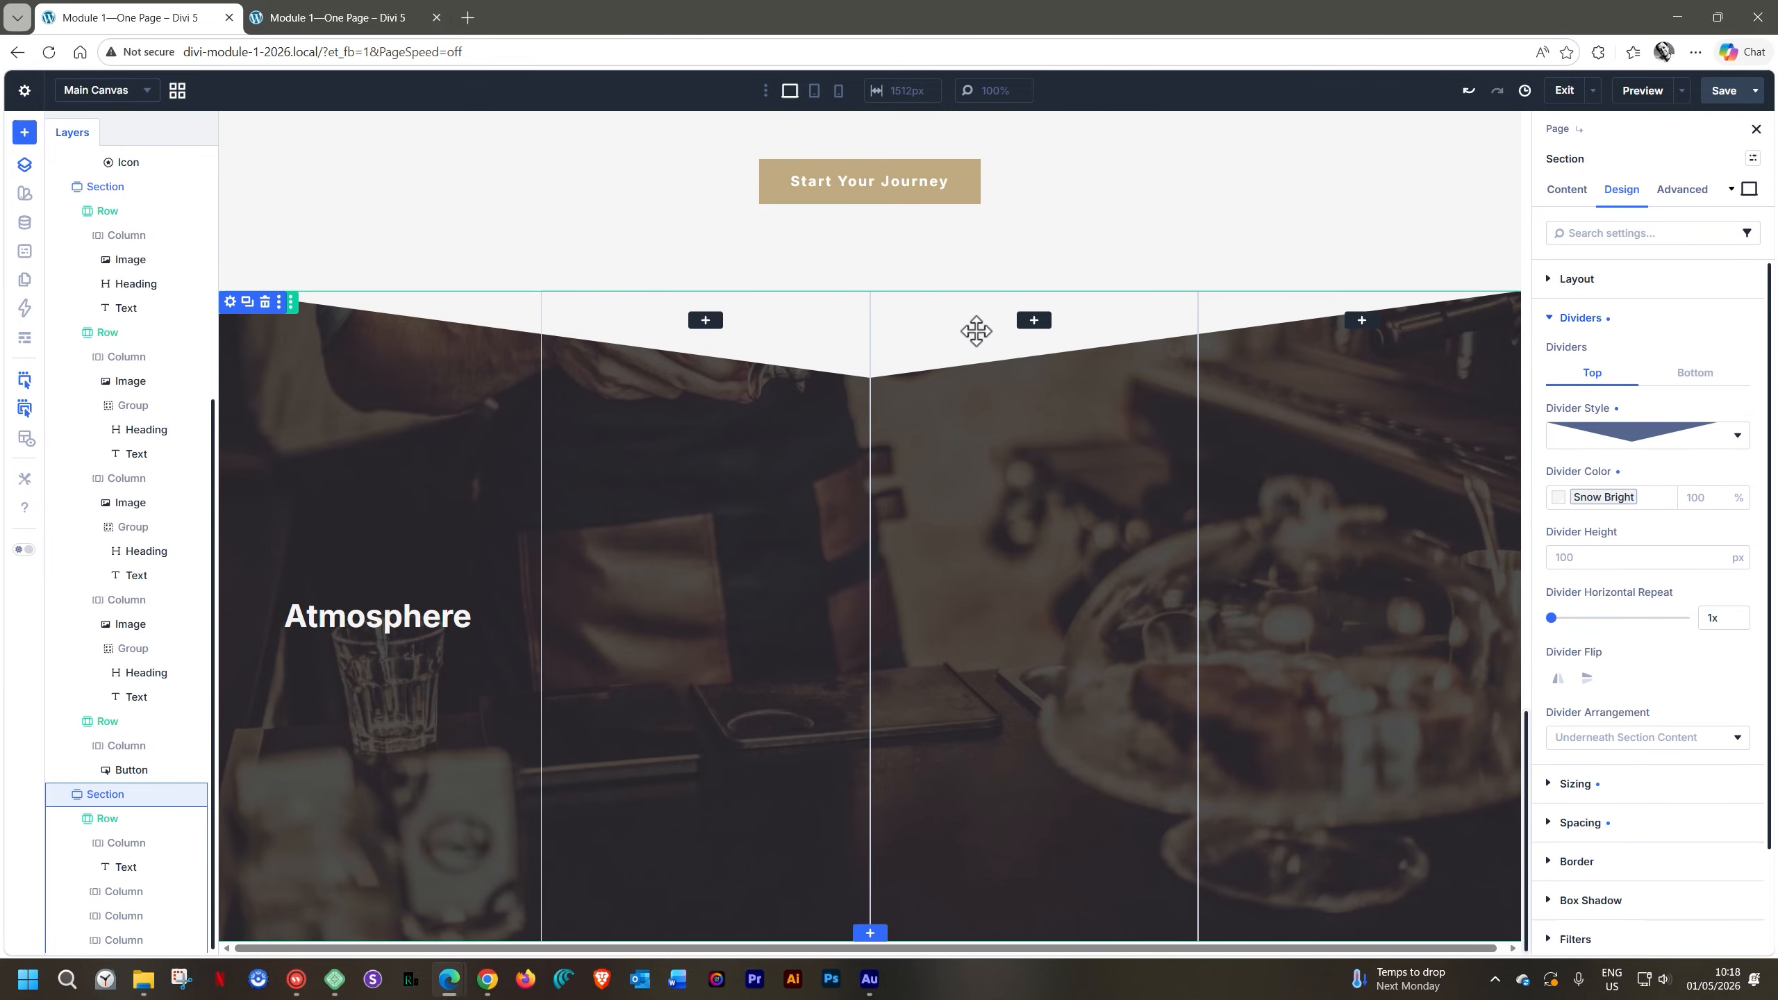
# Add a Snow Bright V-shaped bottom divider and flip it vertically
pyautogui.click(1697, 377)
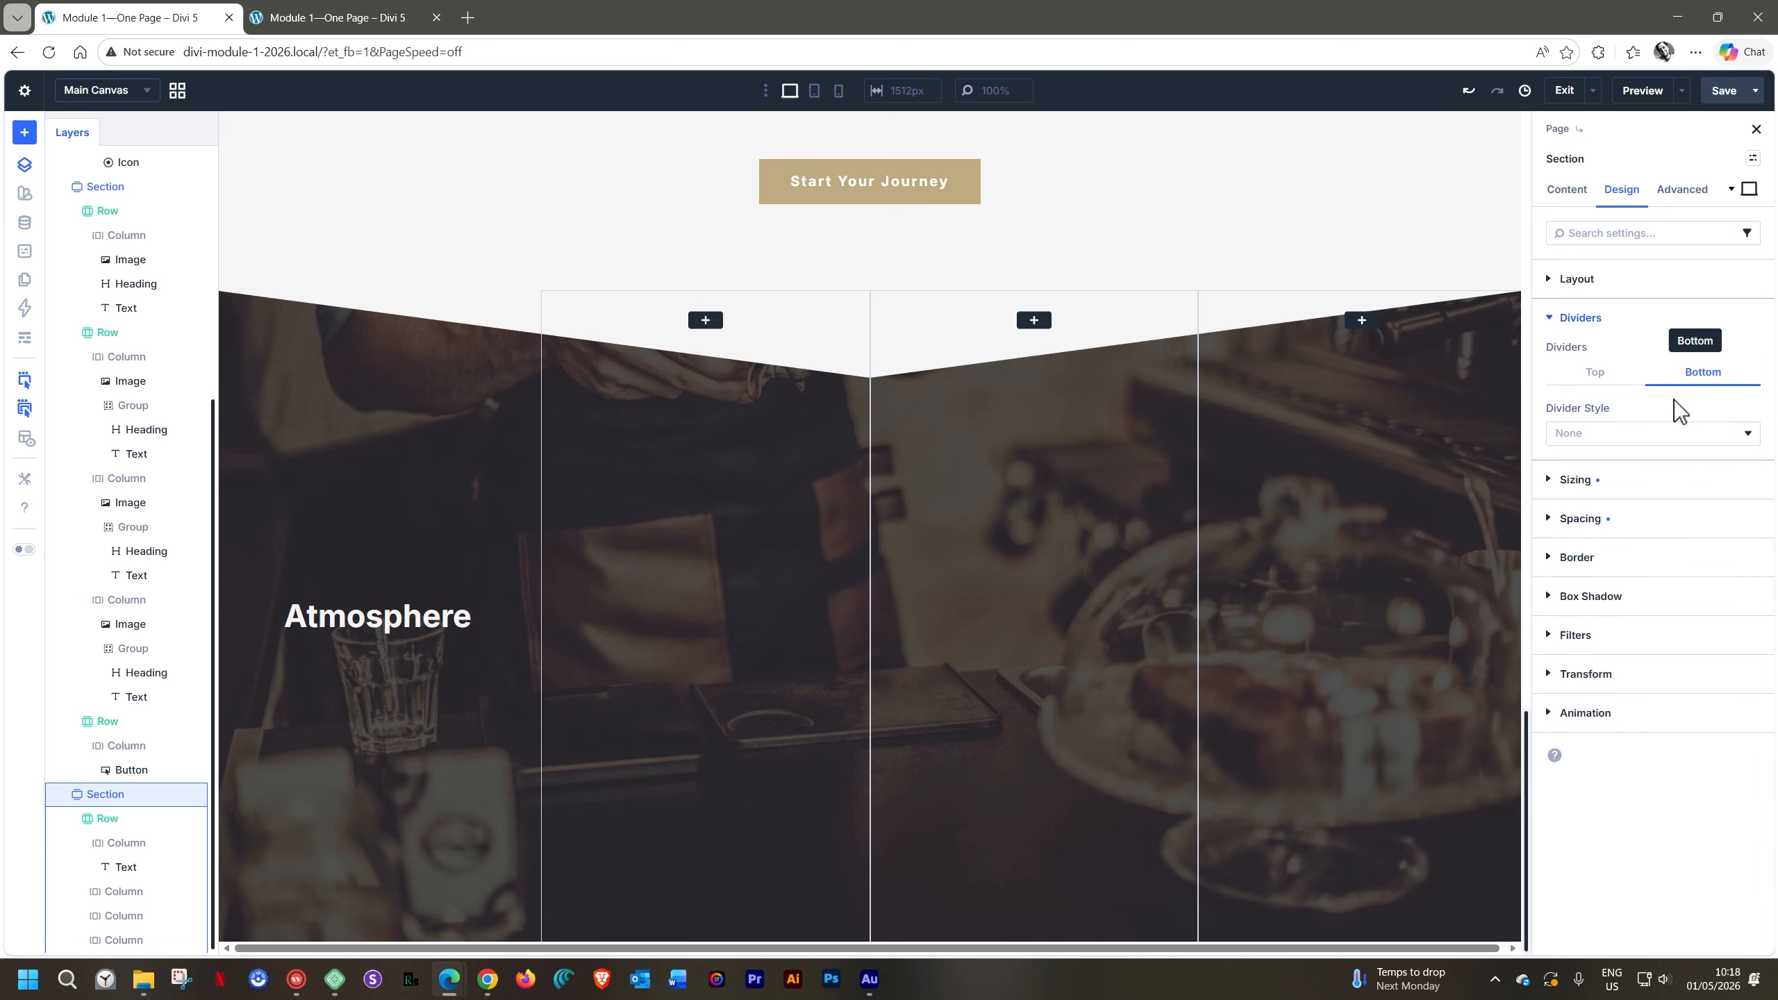
pyautogui.click(1680, 424)
pyautogui.click(1654, 200)
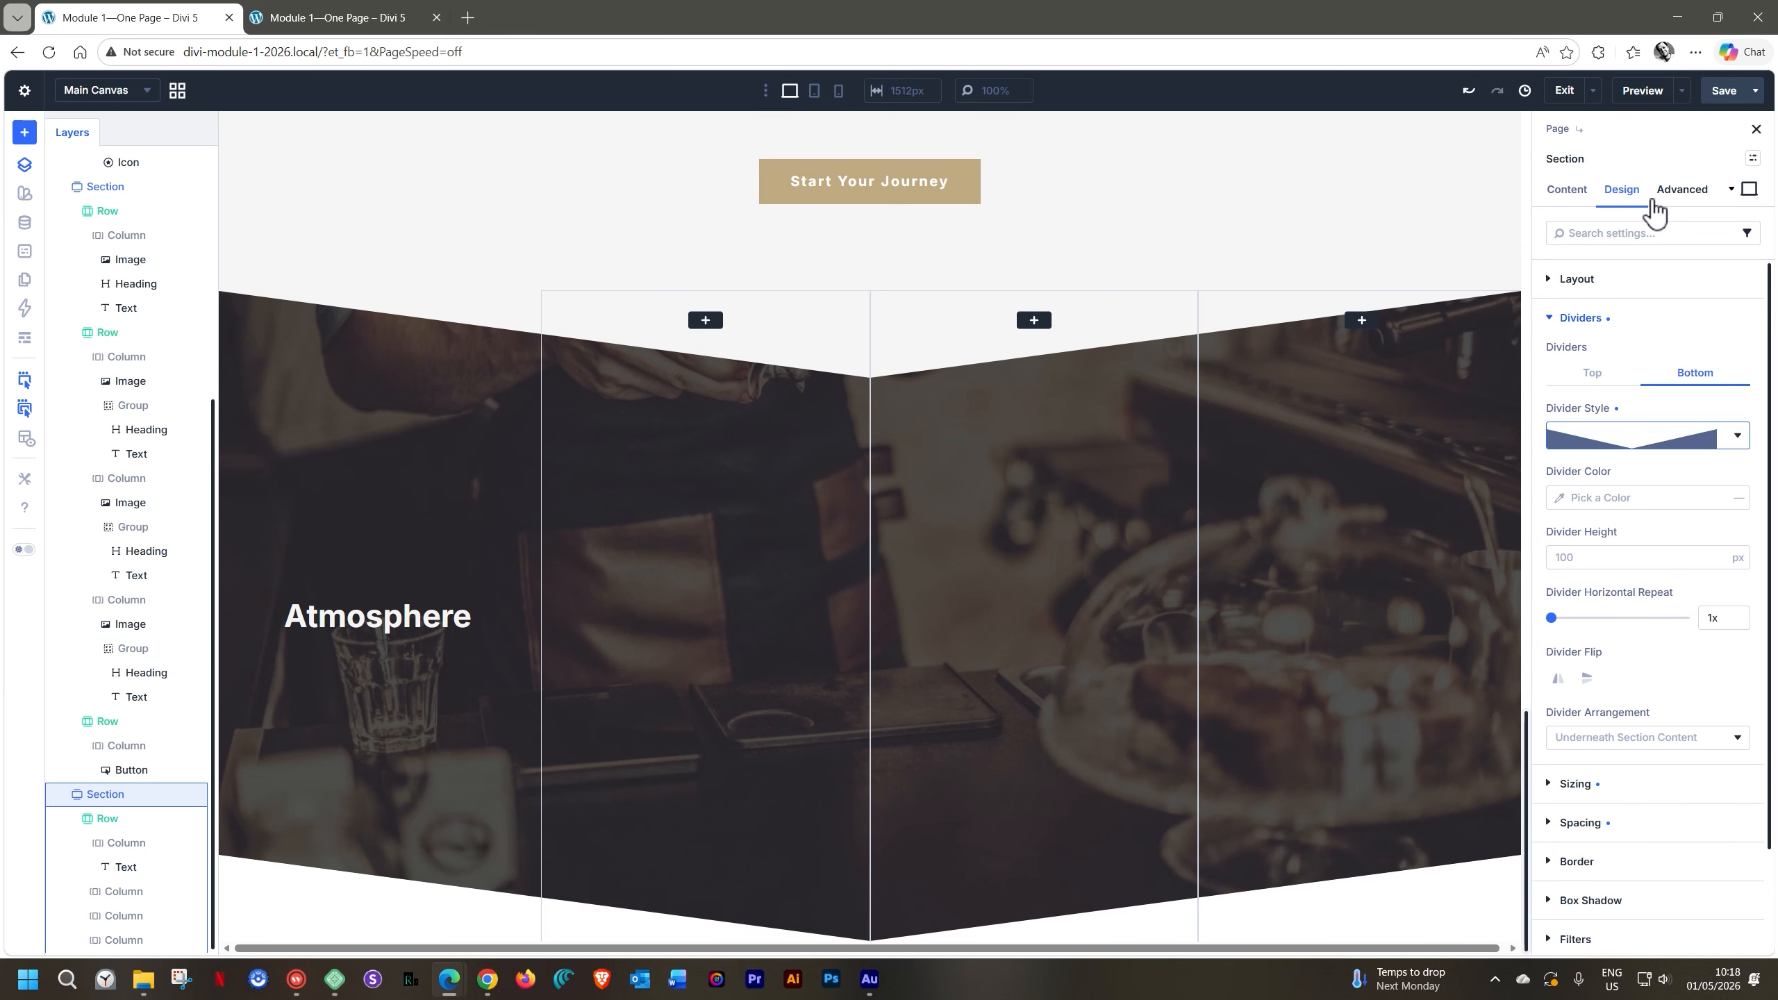
pyautogui.click(1560, 499)
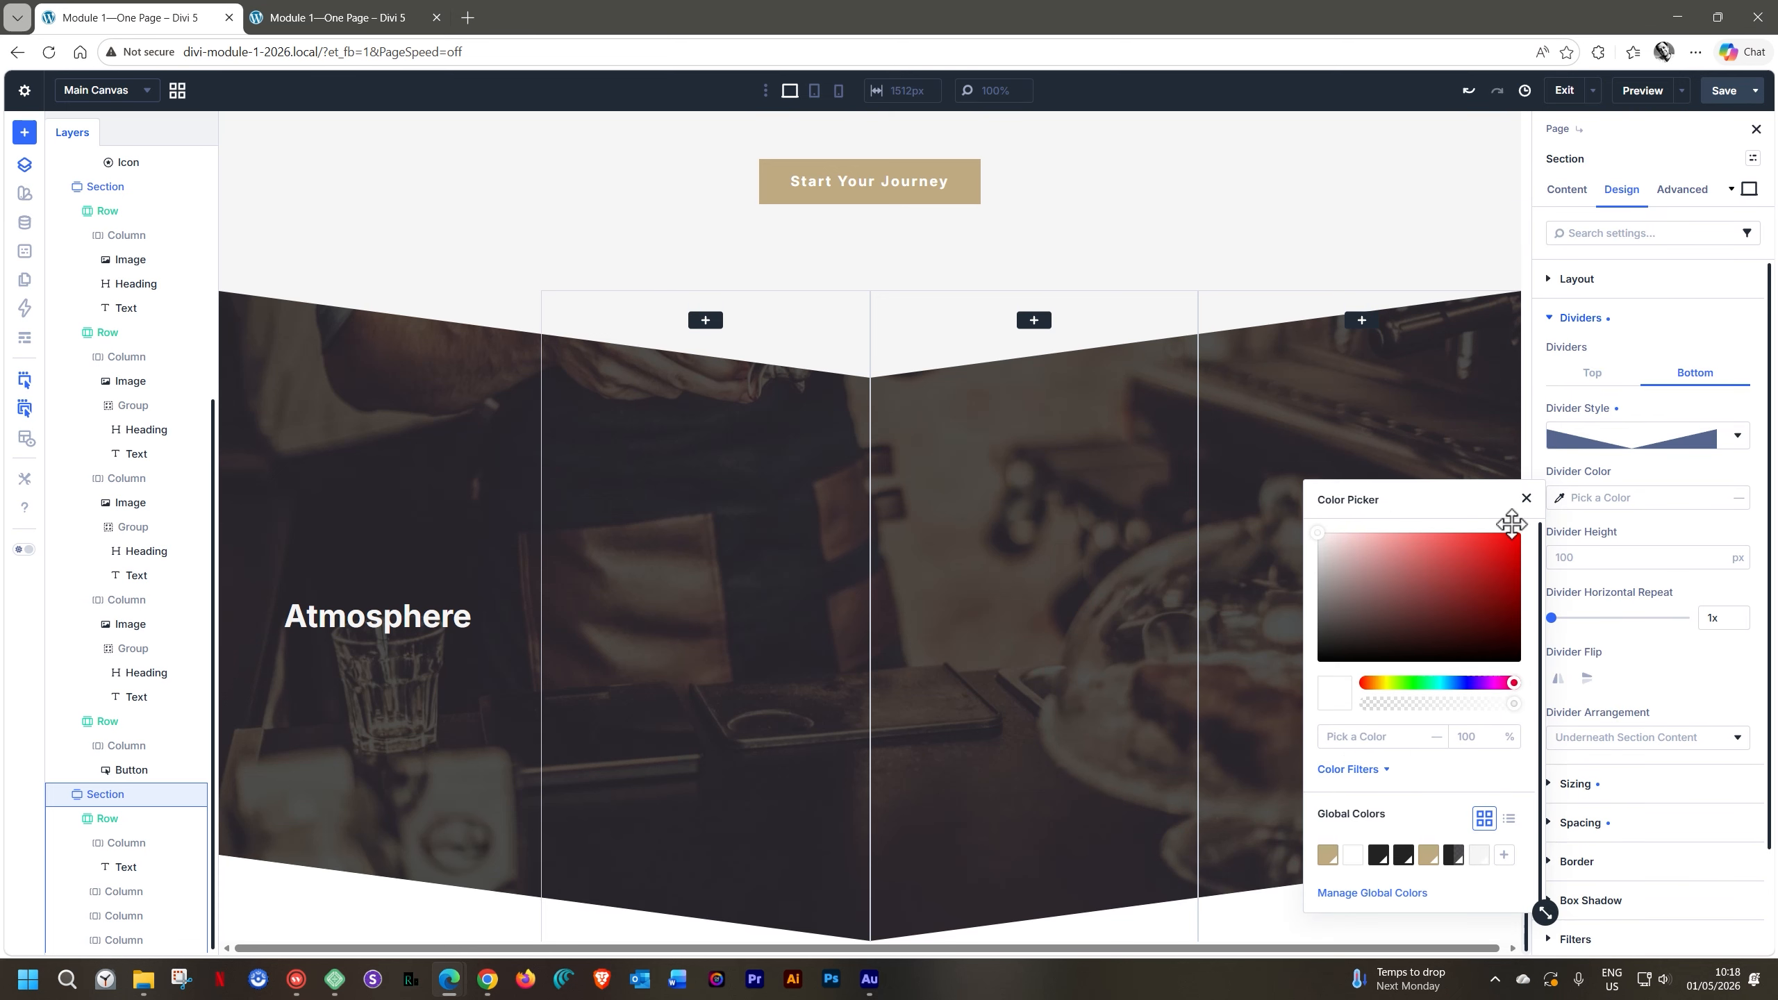
pyautogui.click(1479, 854)
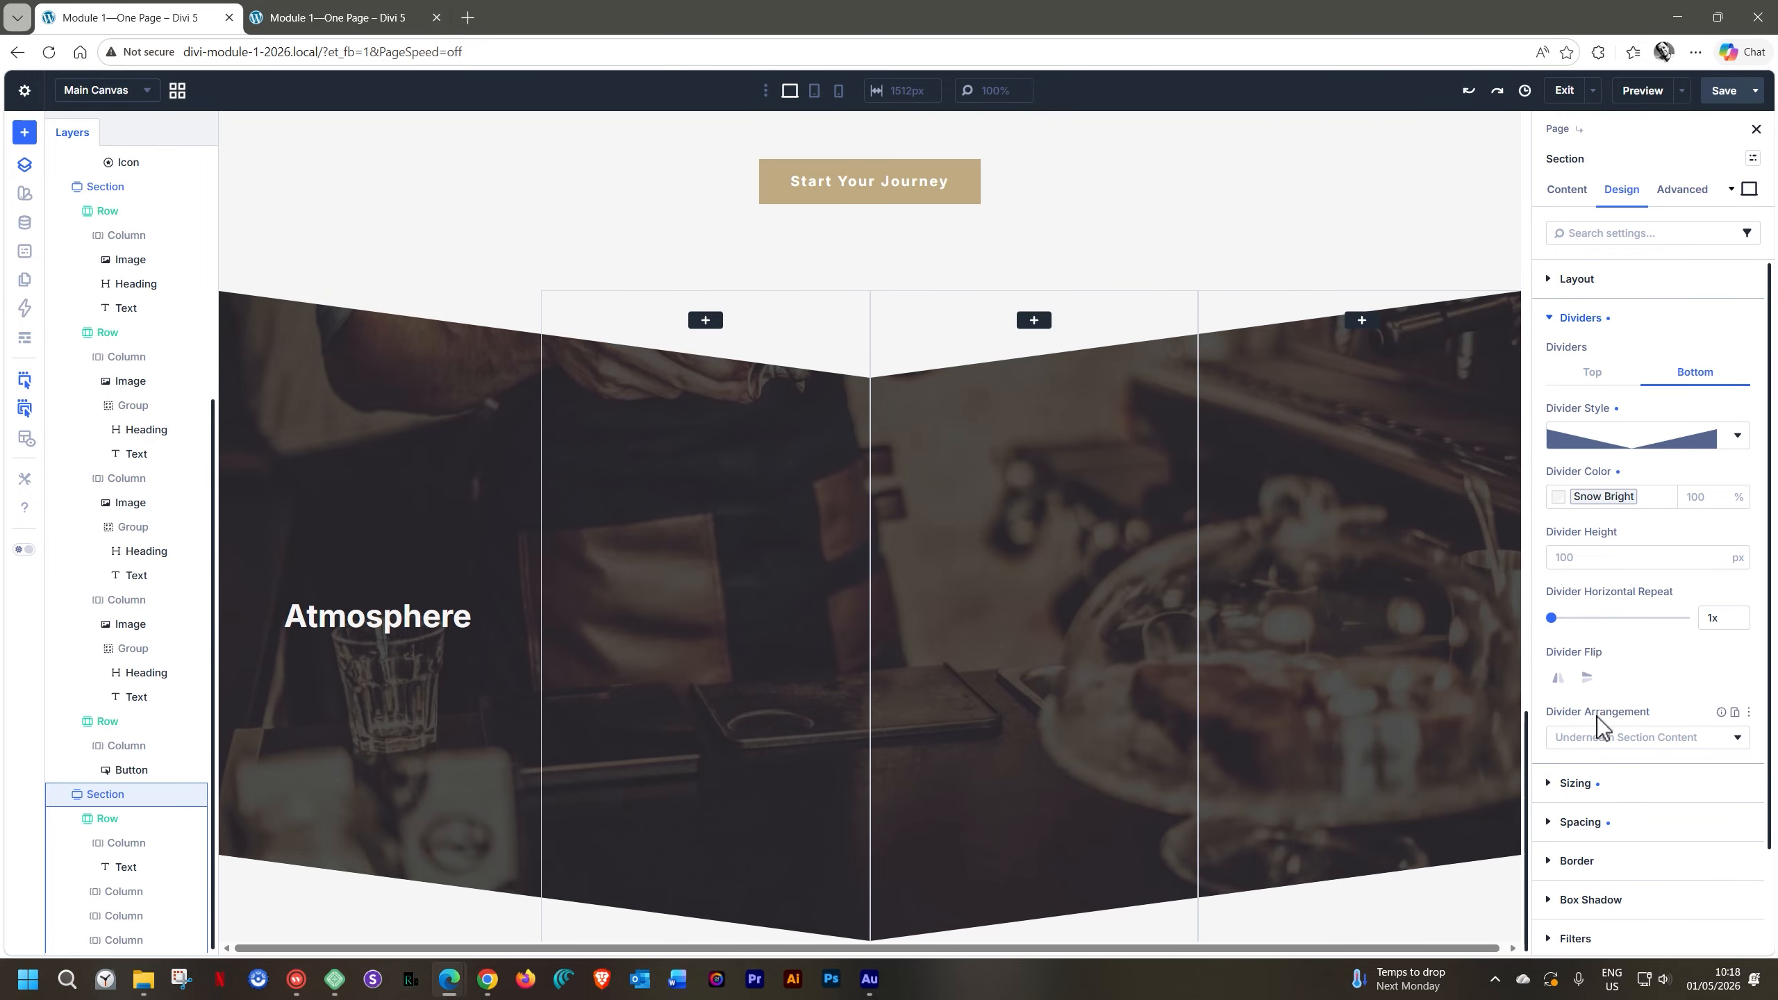
pyautogui.click(1587, 678)
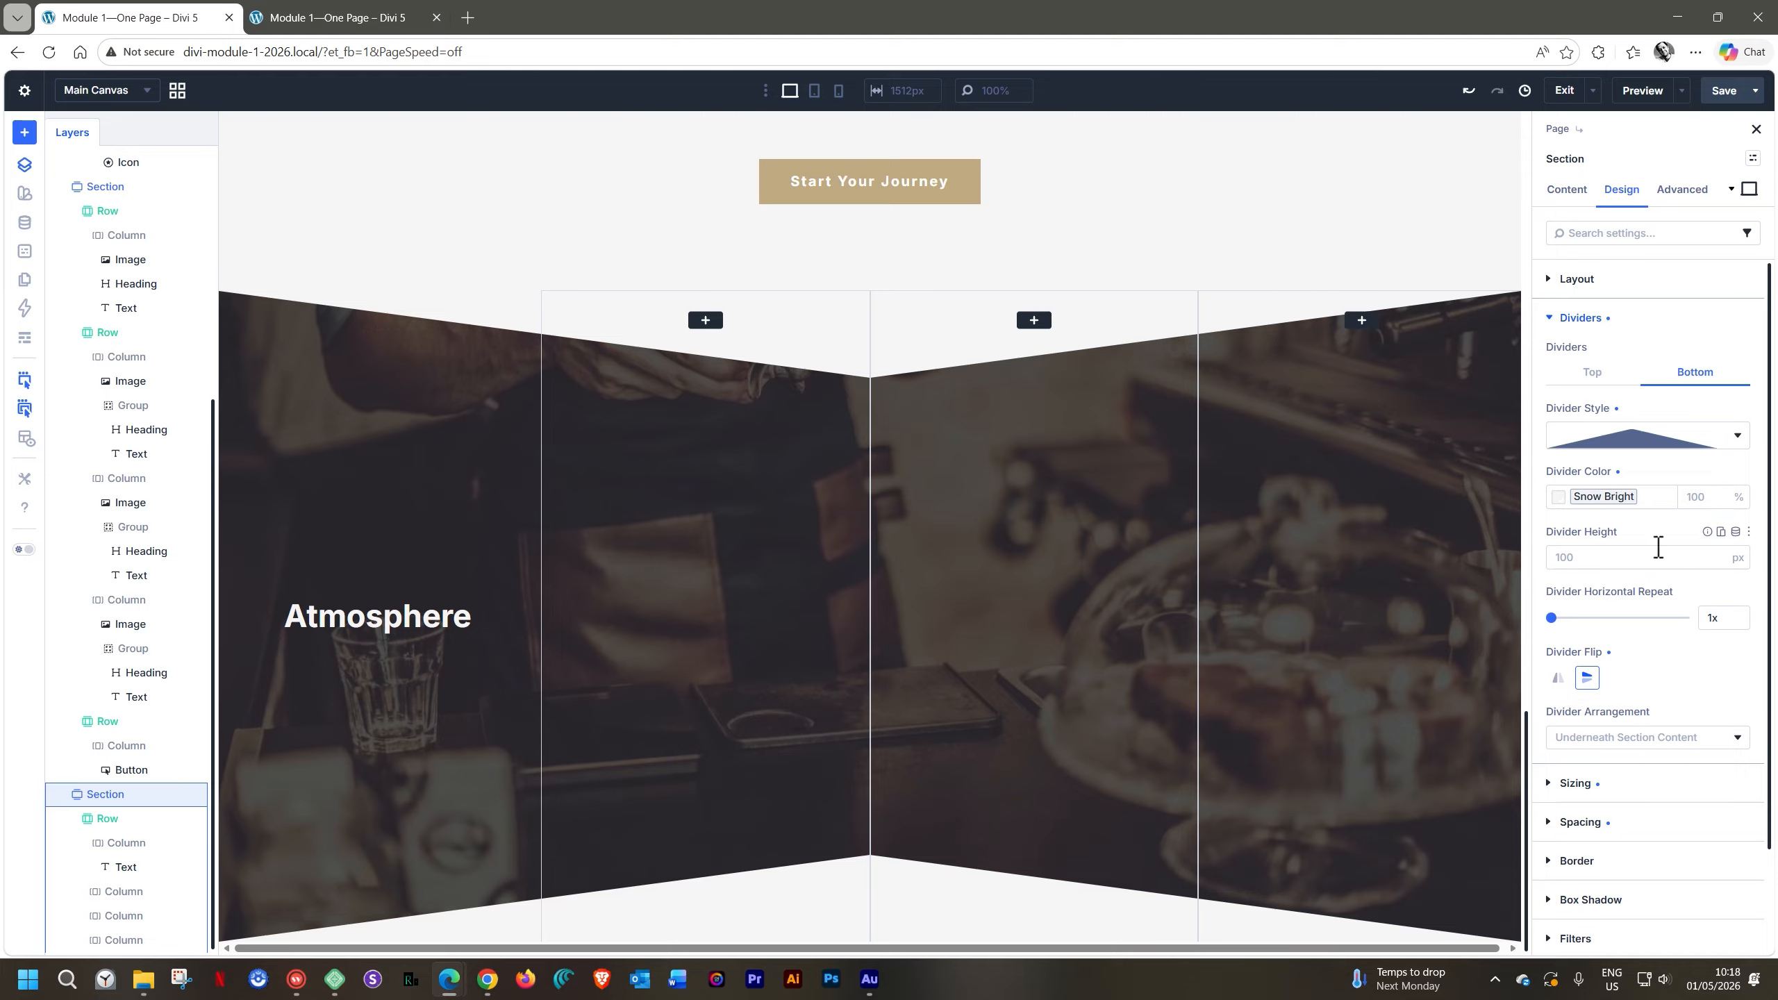
# Give the Atmosphere column a 5px Snow Bright border and view it at tablet width
pyautogui.click(123, 843)
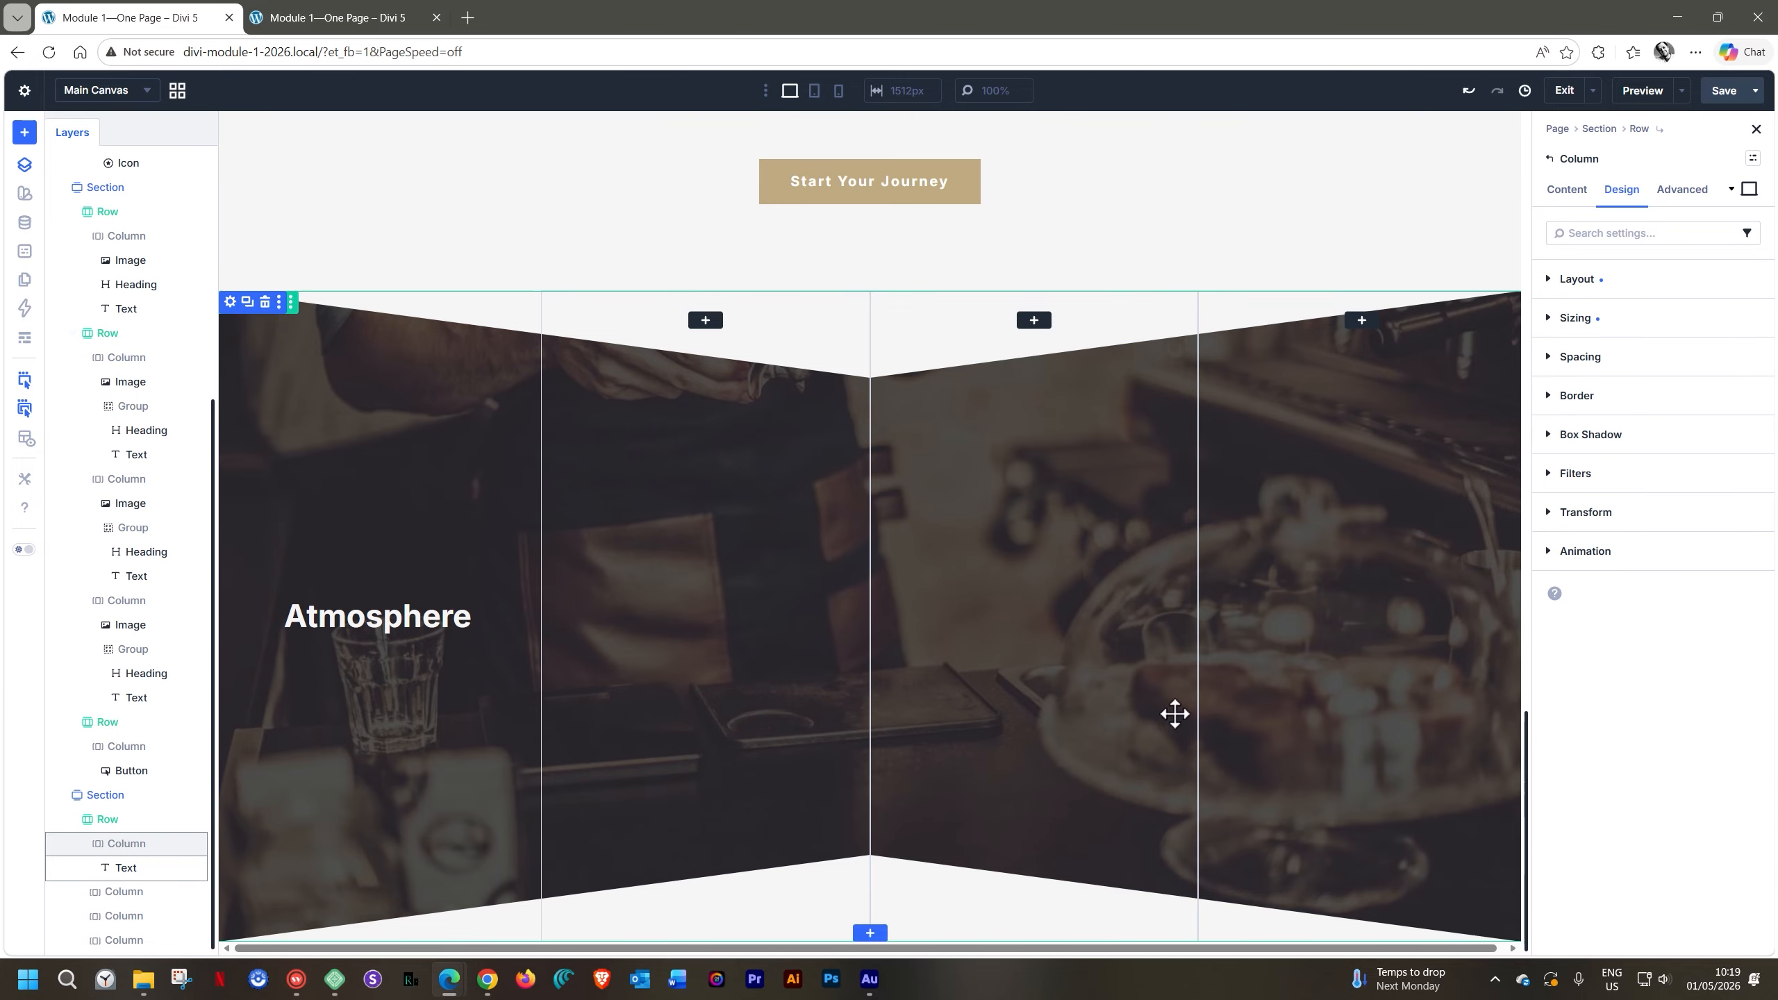
pyautogui.click(1552, 397)
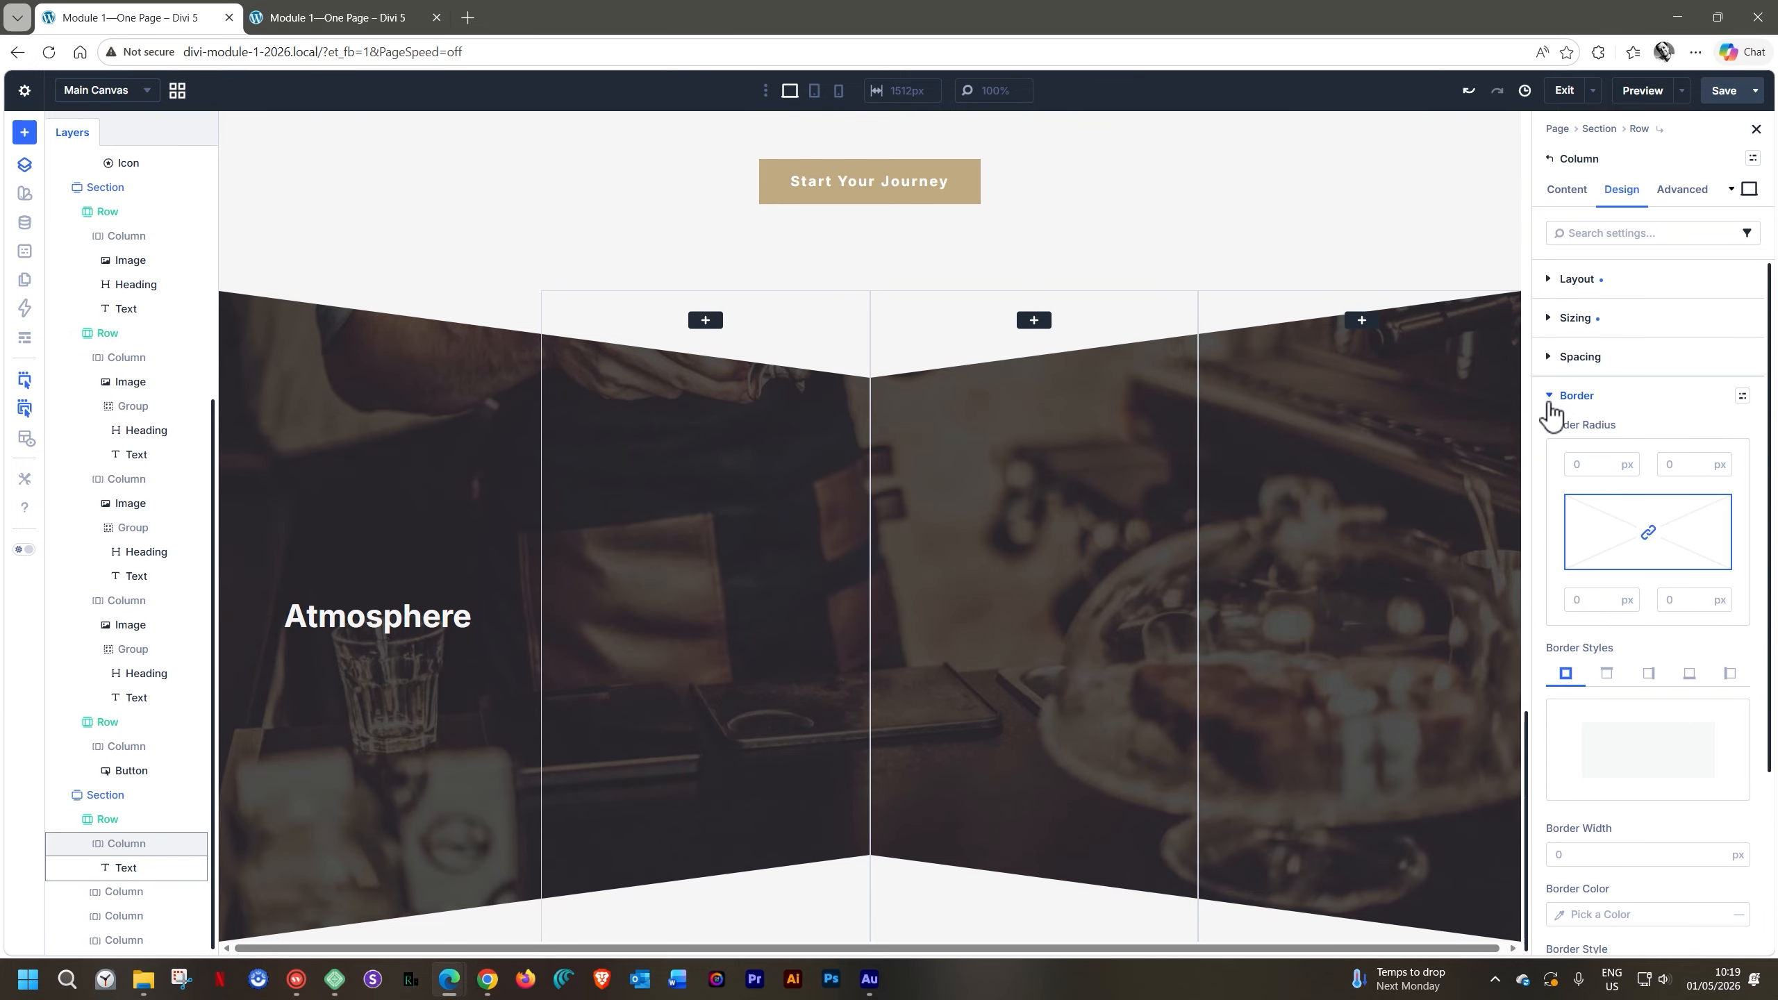
pyautogui.scroll(-2, 1561, 504)
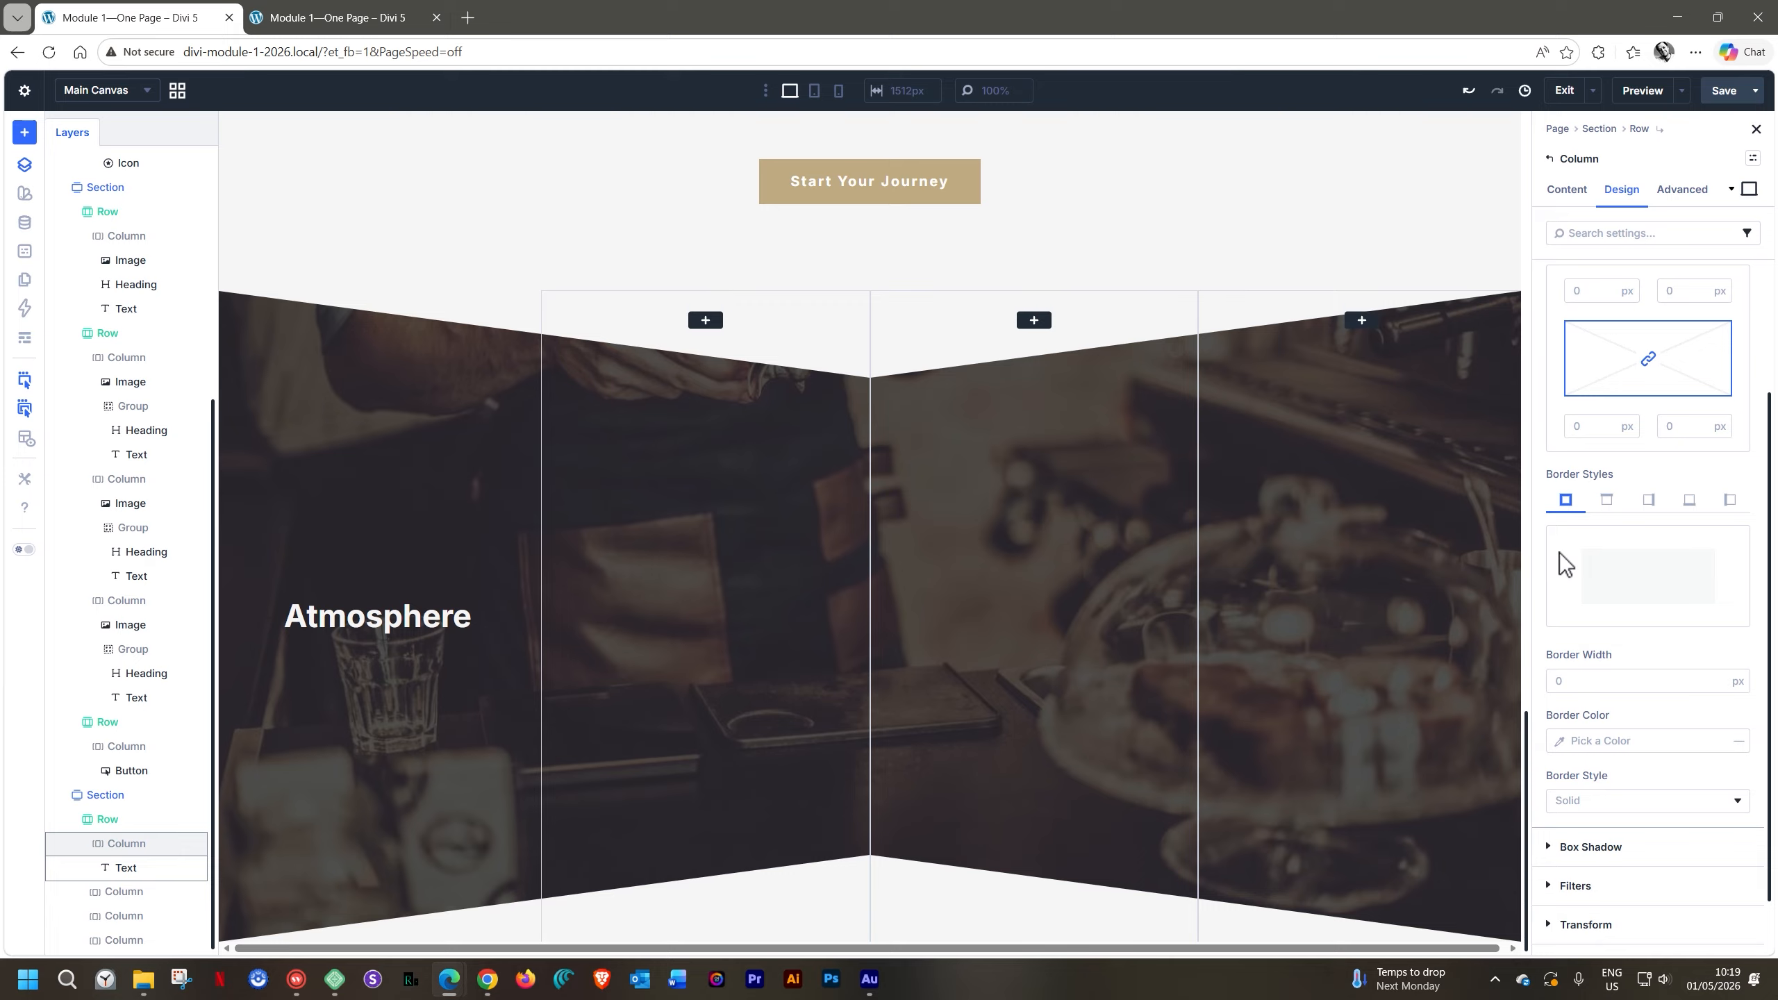
pyautogui.click(1566, 677)
pyautogui.write('5')
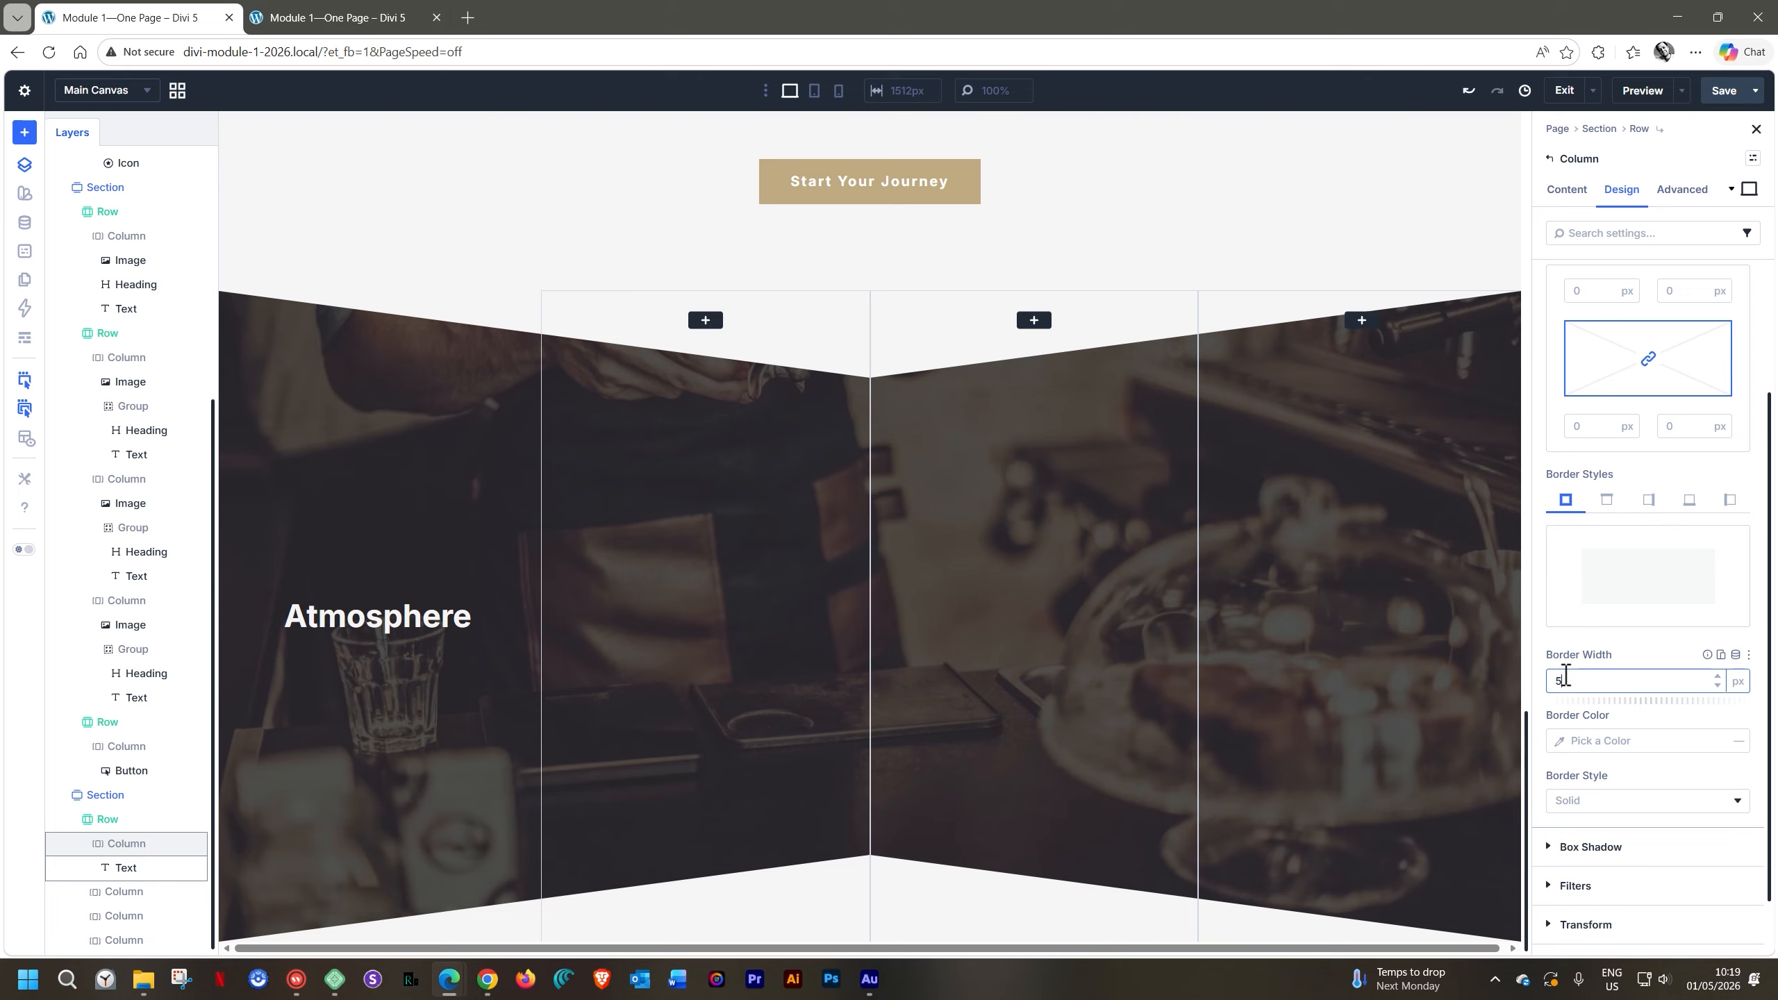
pyautogui.click(1564, 746)
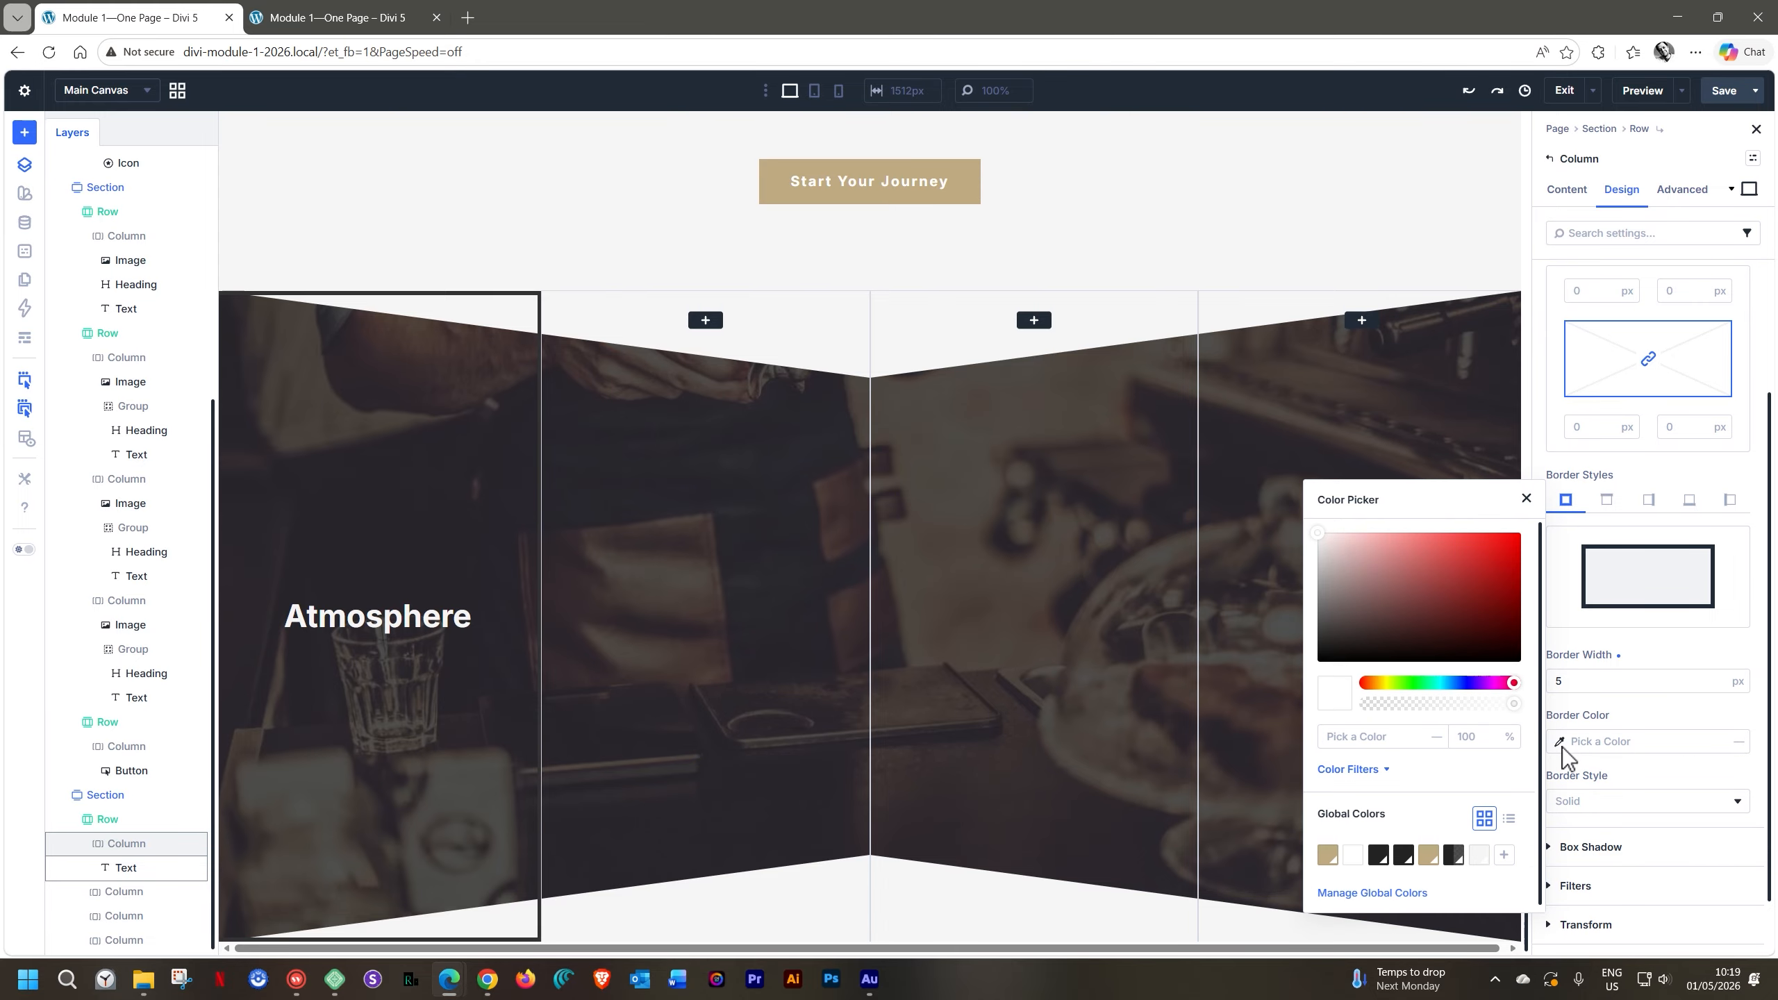
pyautogui.click(1479, 856)
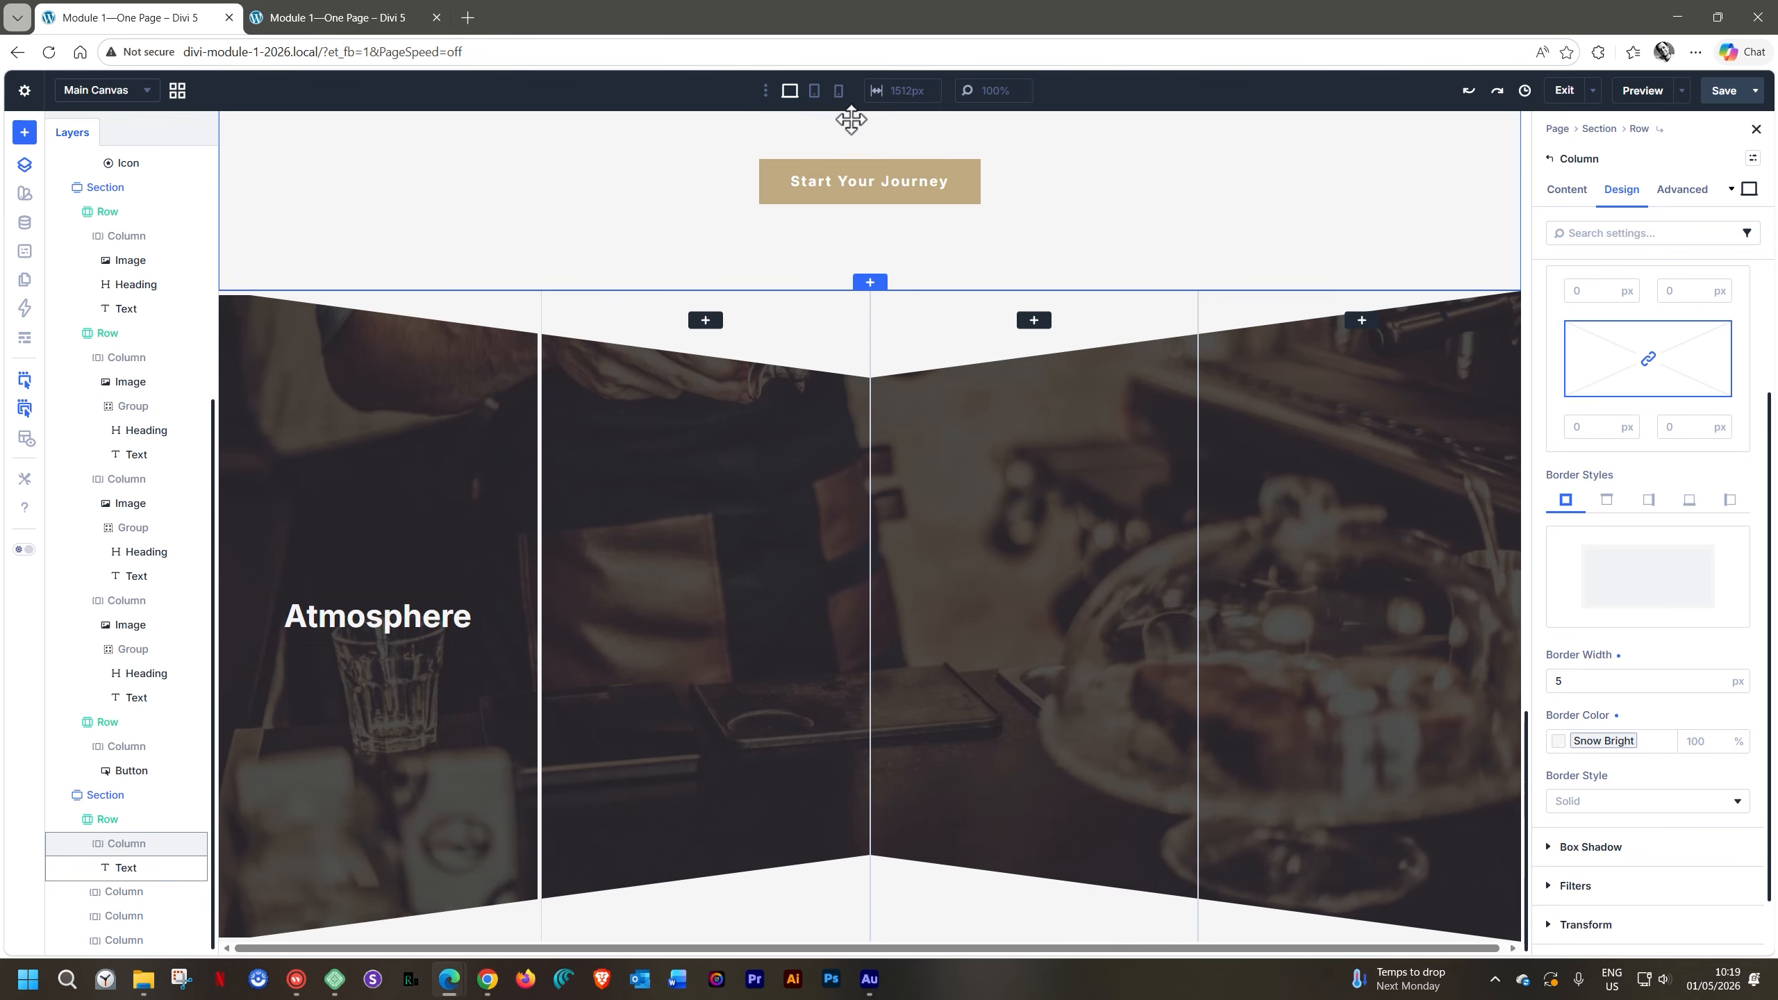
pyautogui.click(815, 91)
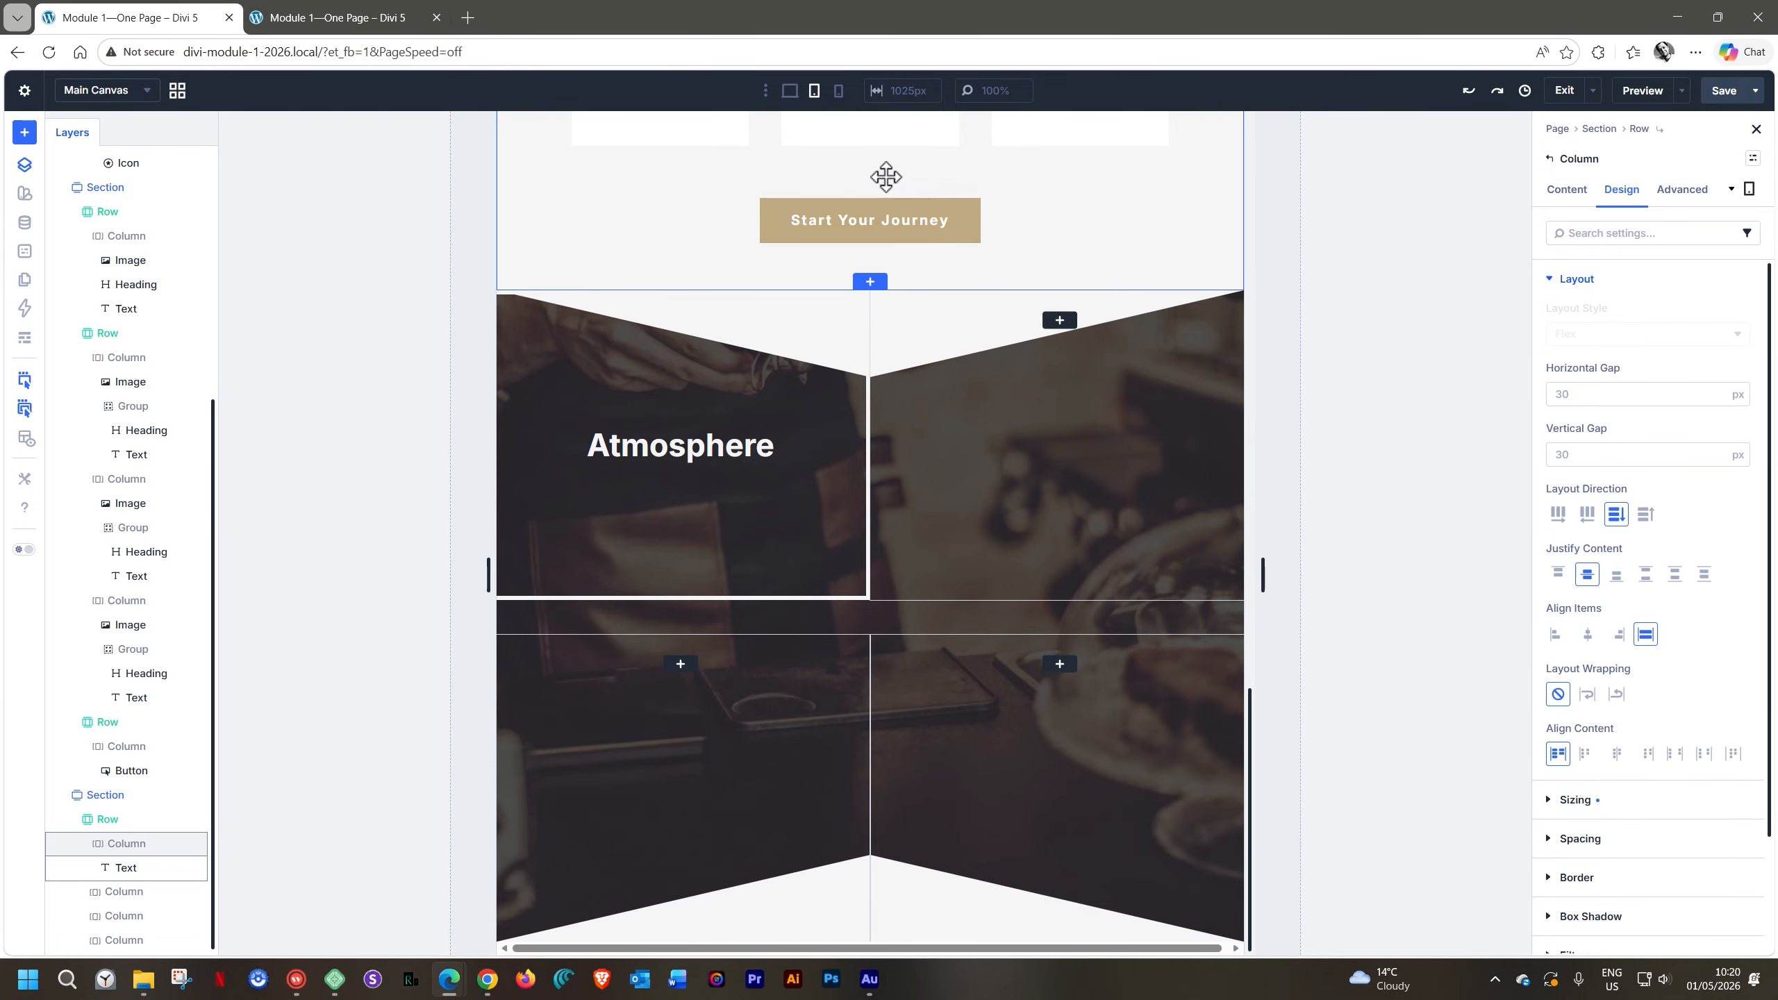
# Select the image row and set its horizontal and vertical gaps to 0
pyautogui.click(789, 92)
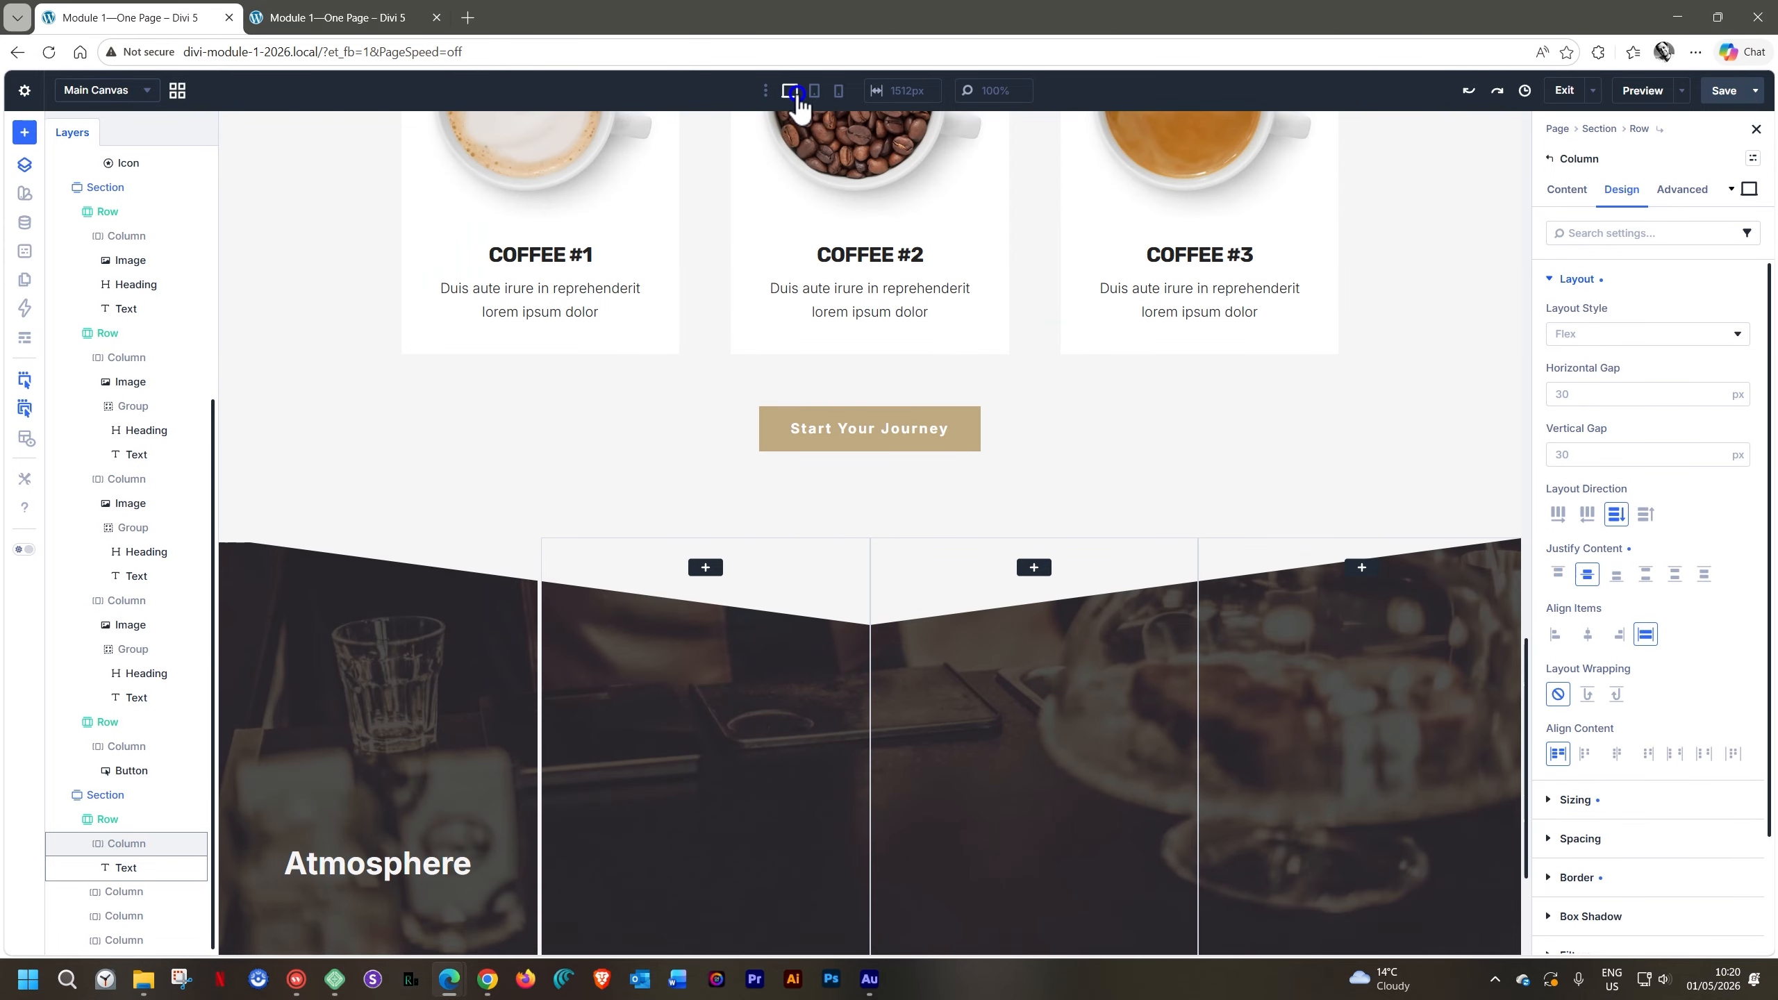
pyautogui.click(127, 819)
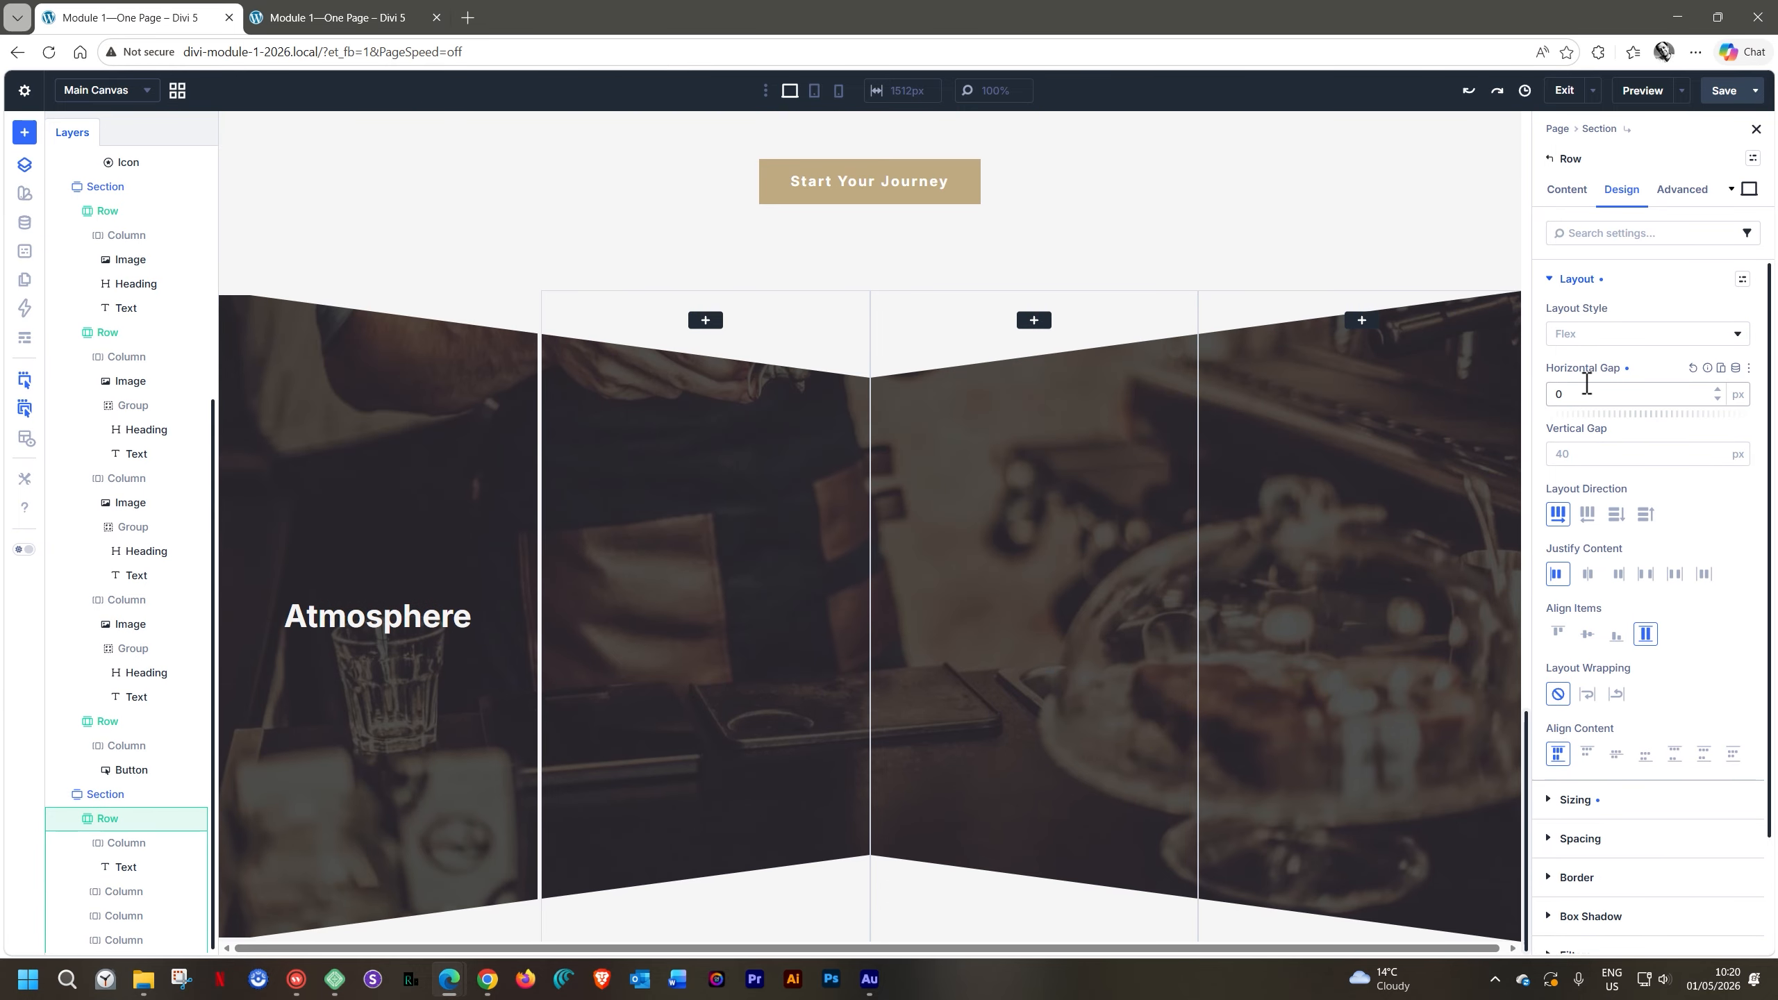
pyautogui.click(1574, 455)
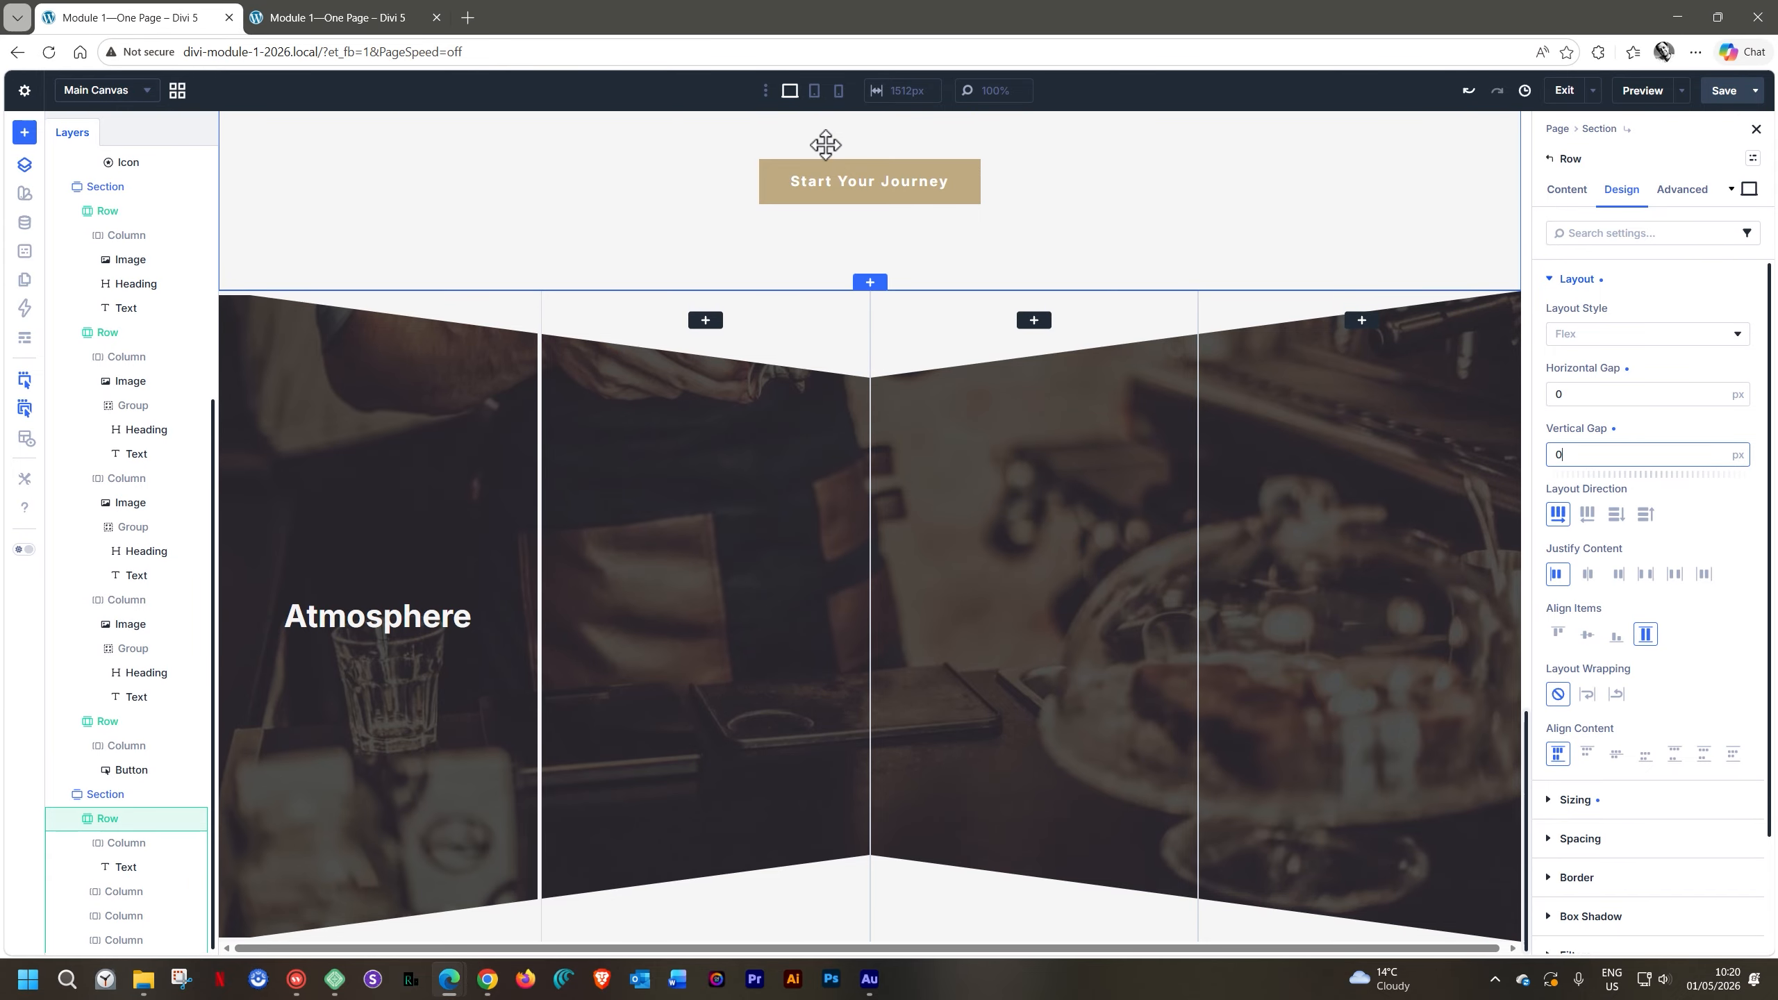
# Review the row at tablet and phone widths, then return to desktop
pyautogui.click(815, 93)
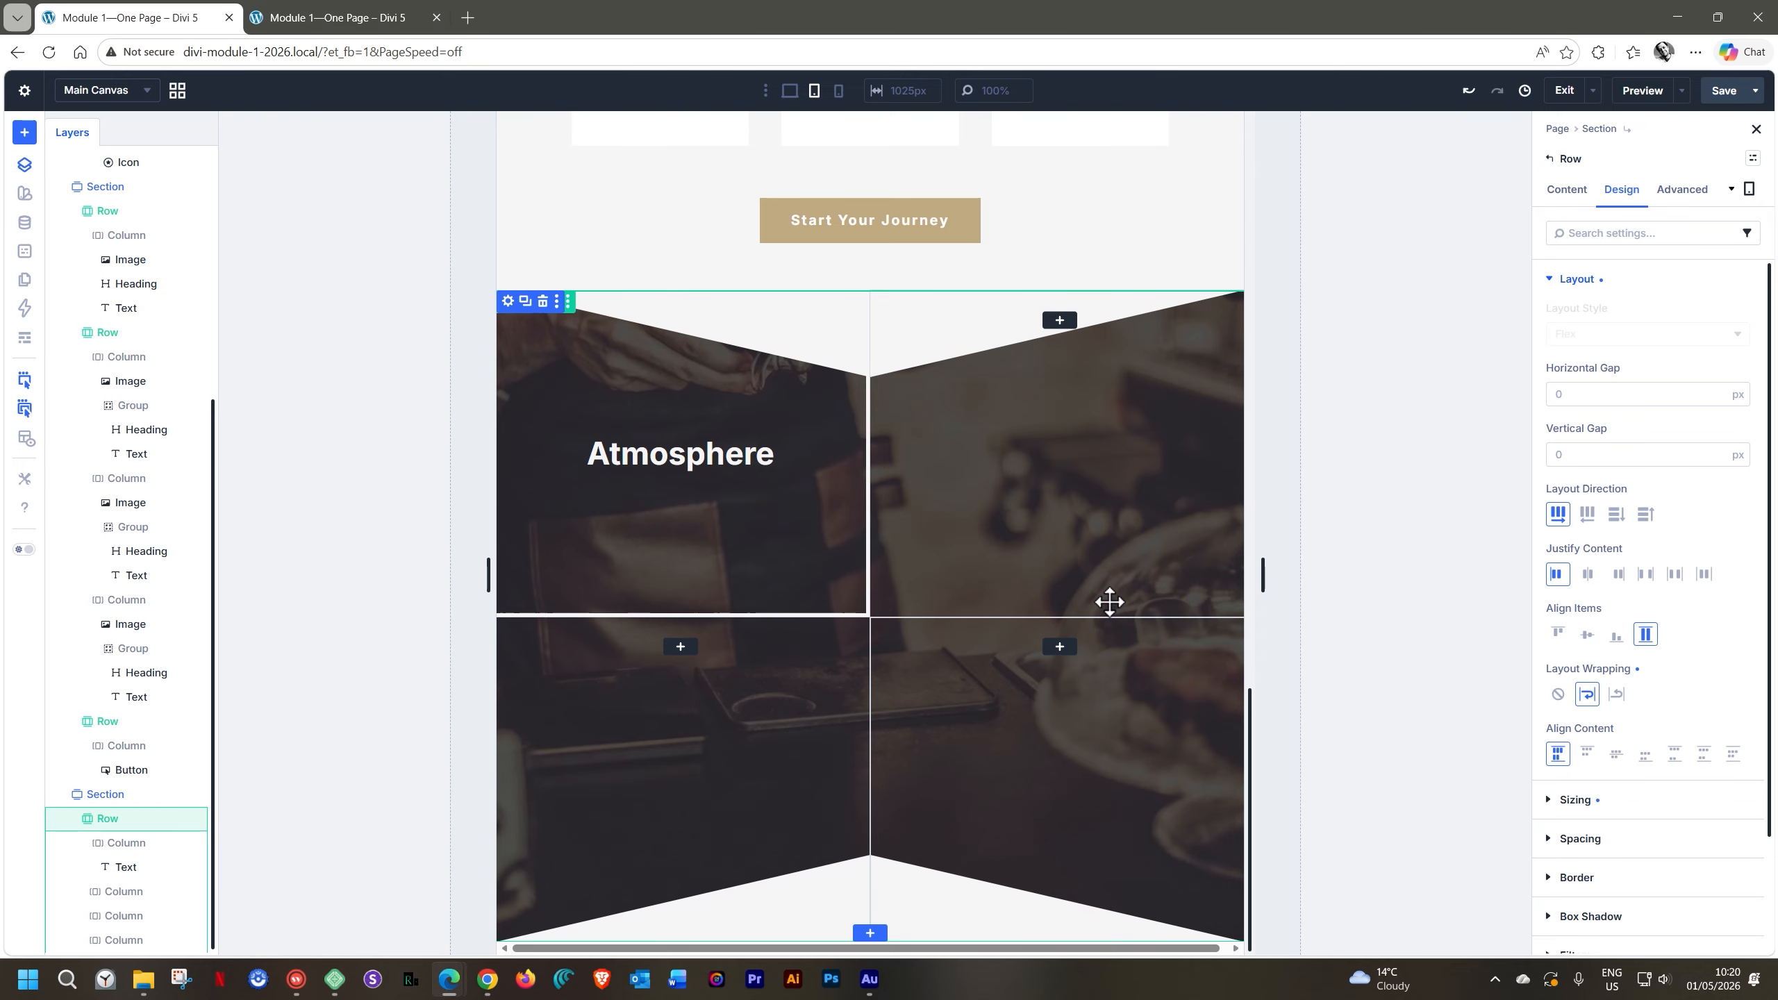
pyautogui.click(838, 90)
pyautogui.scroll(-2, 892, 474)
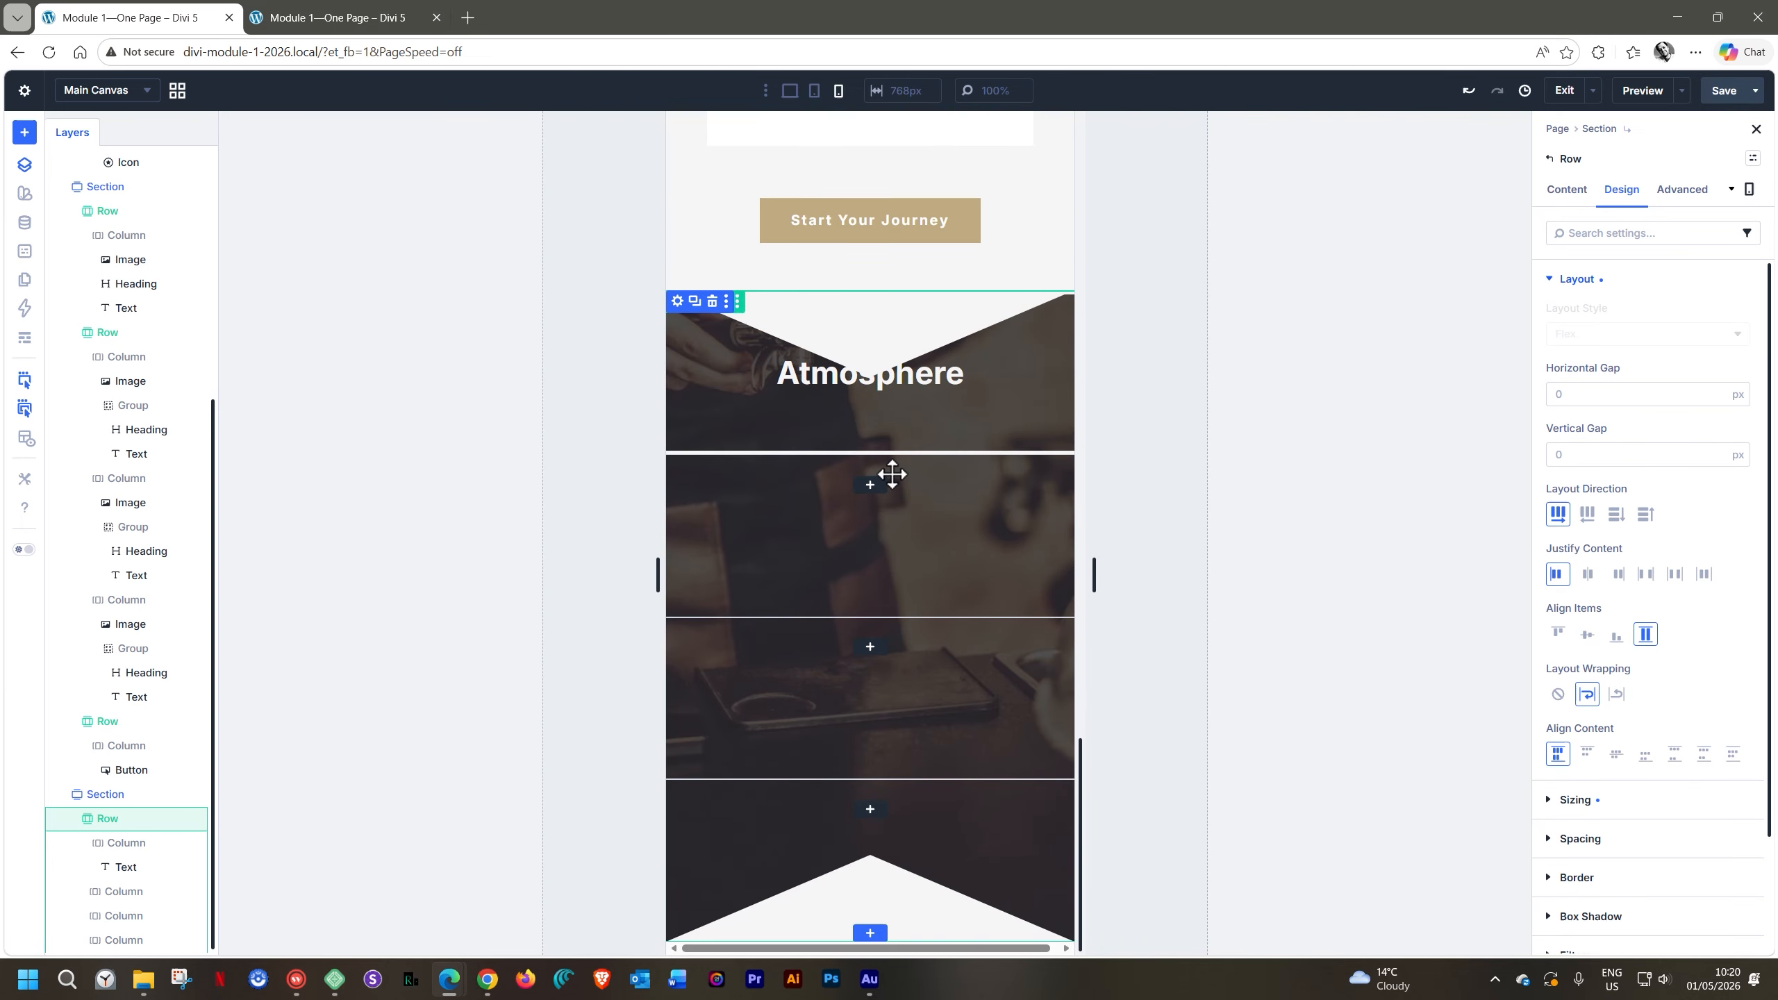
pyautogui.click(791, 93)
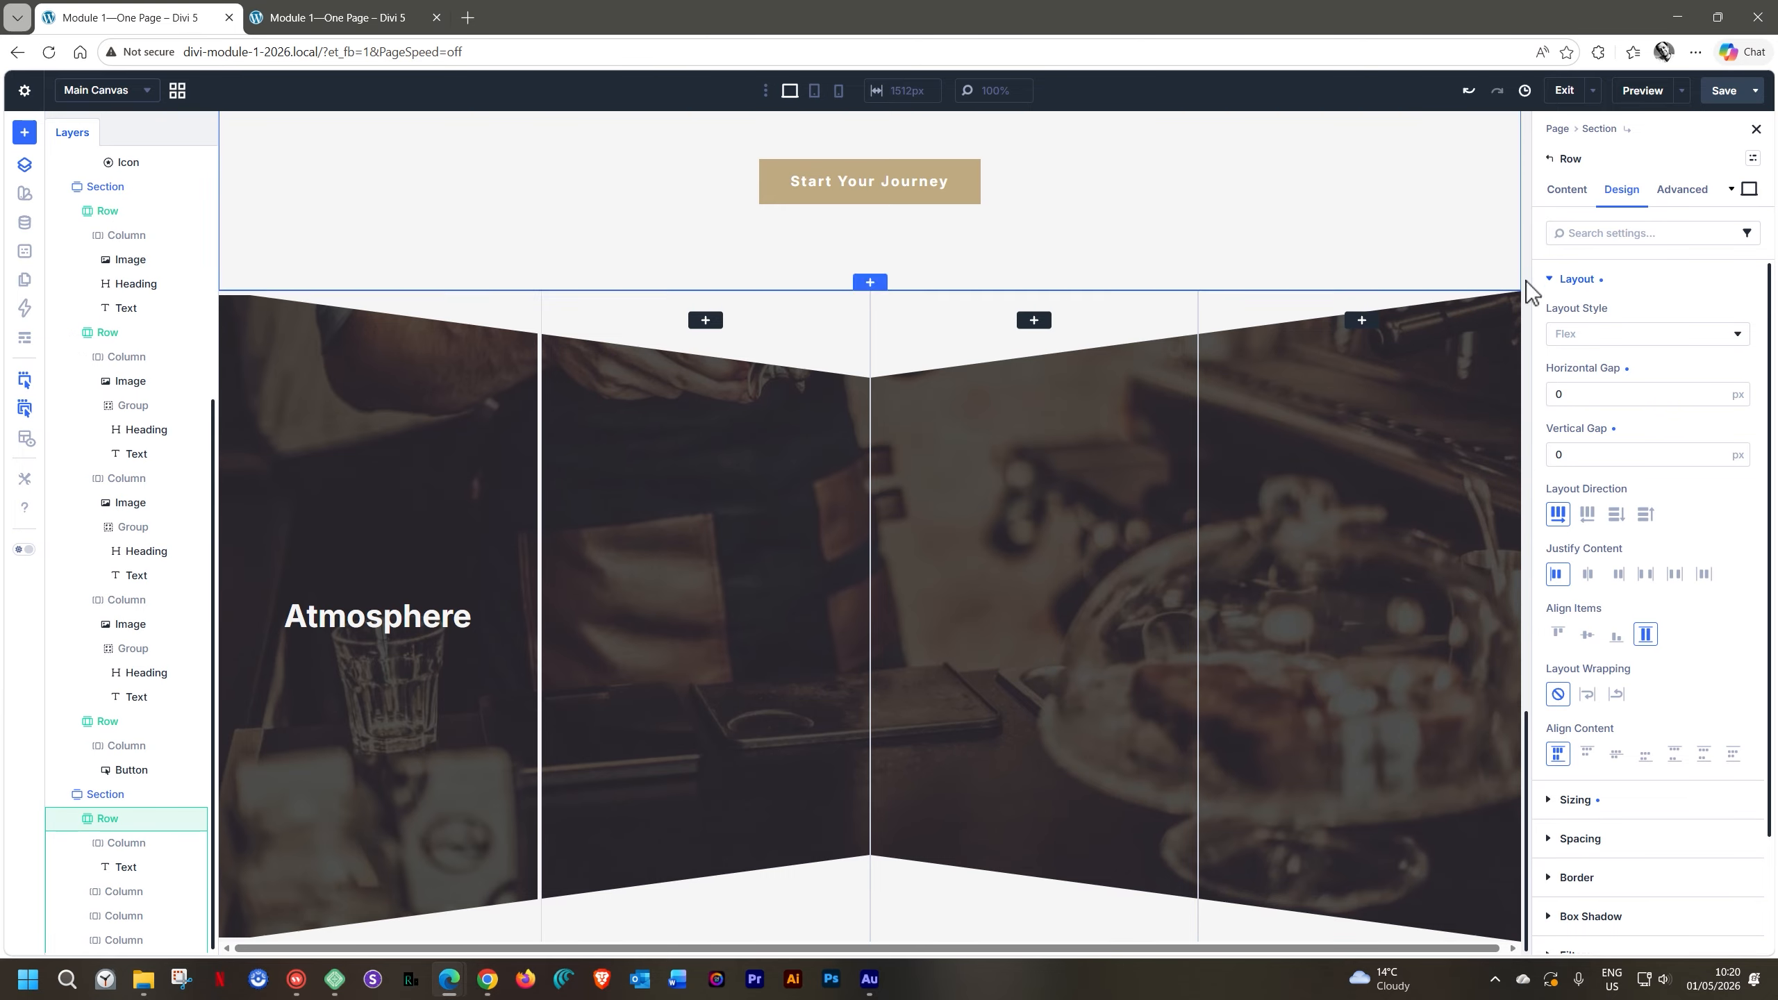
# Delete the three extra columns and duplicate the Atmosphere column three times
pyautogui.click(1568, 193)
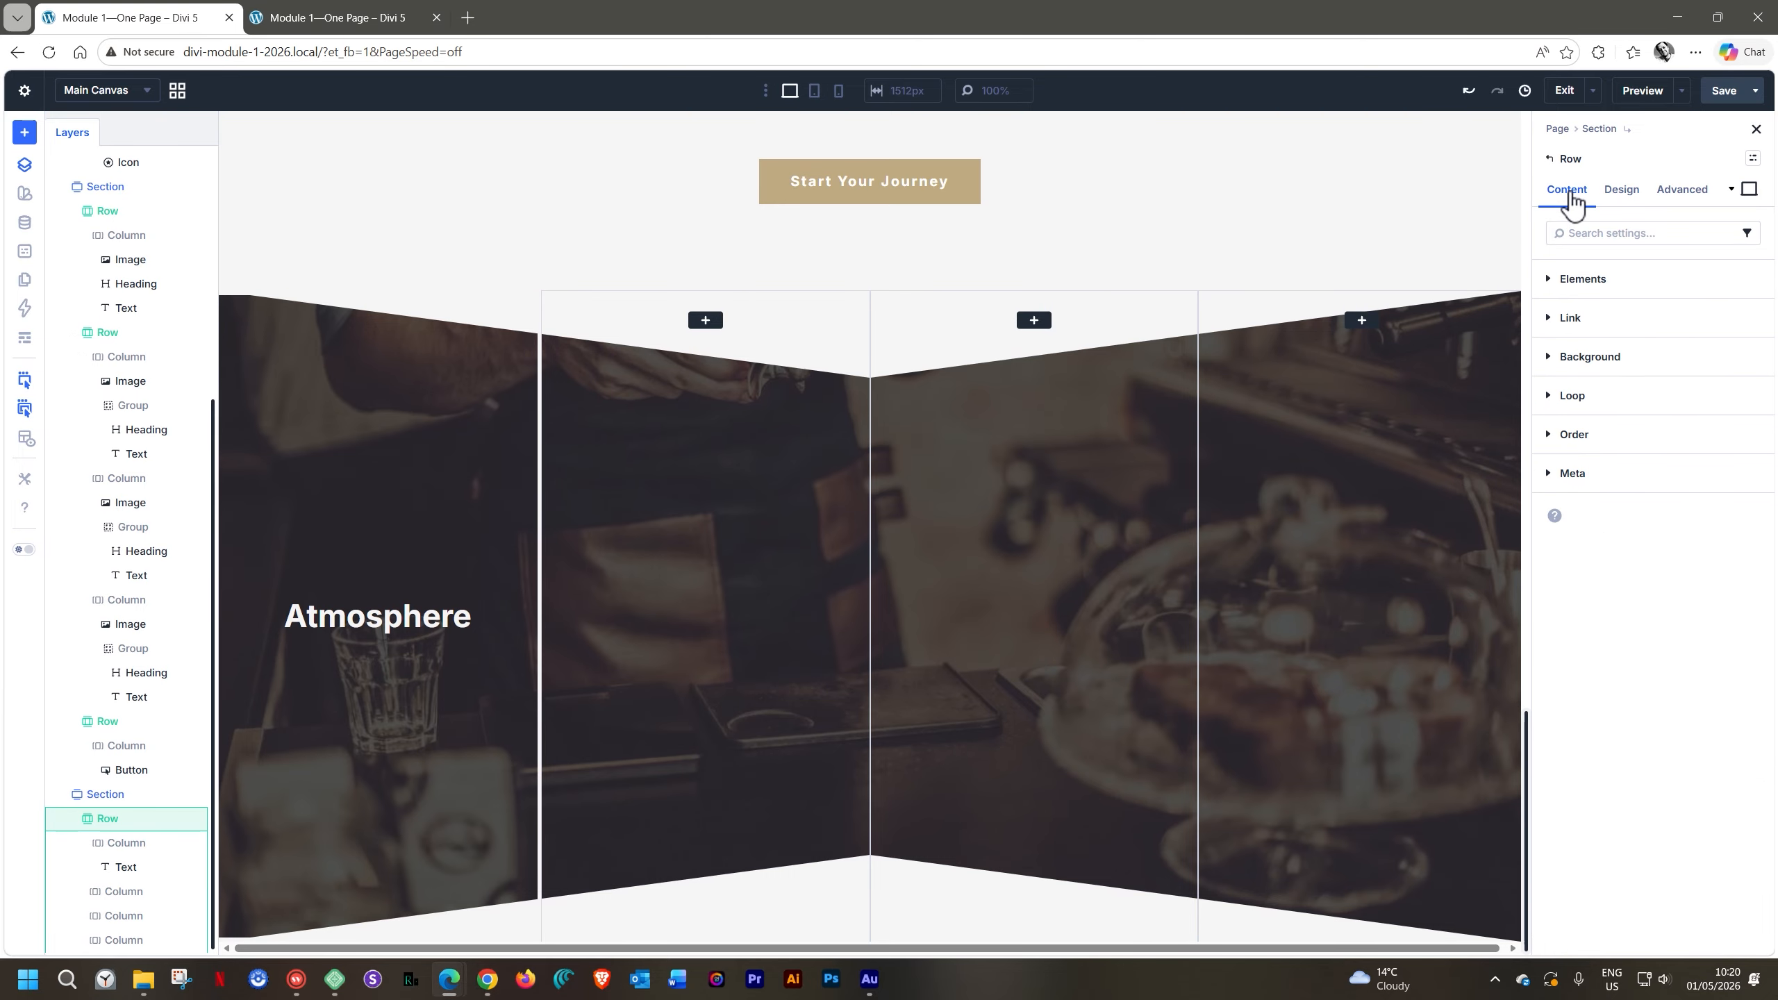
pyautogui.click(1549, 280)
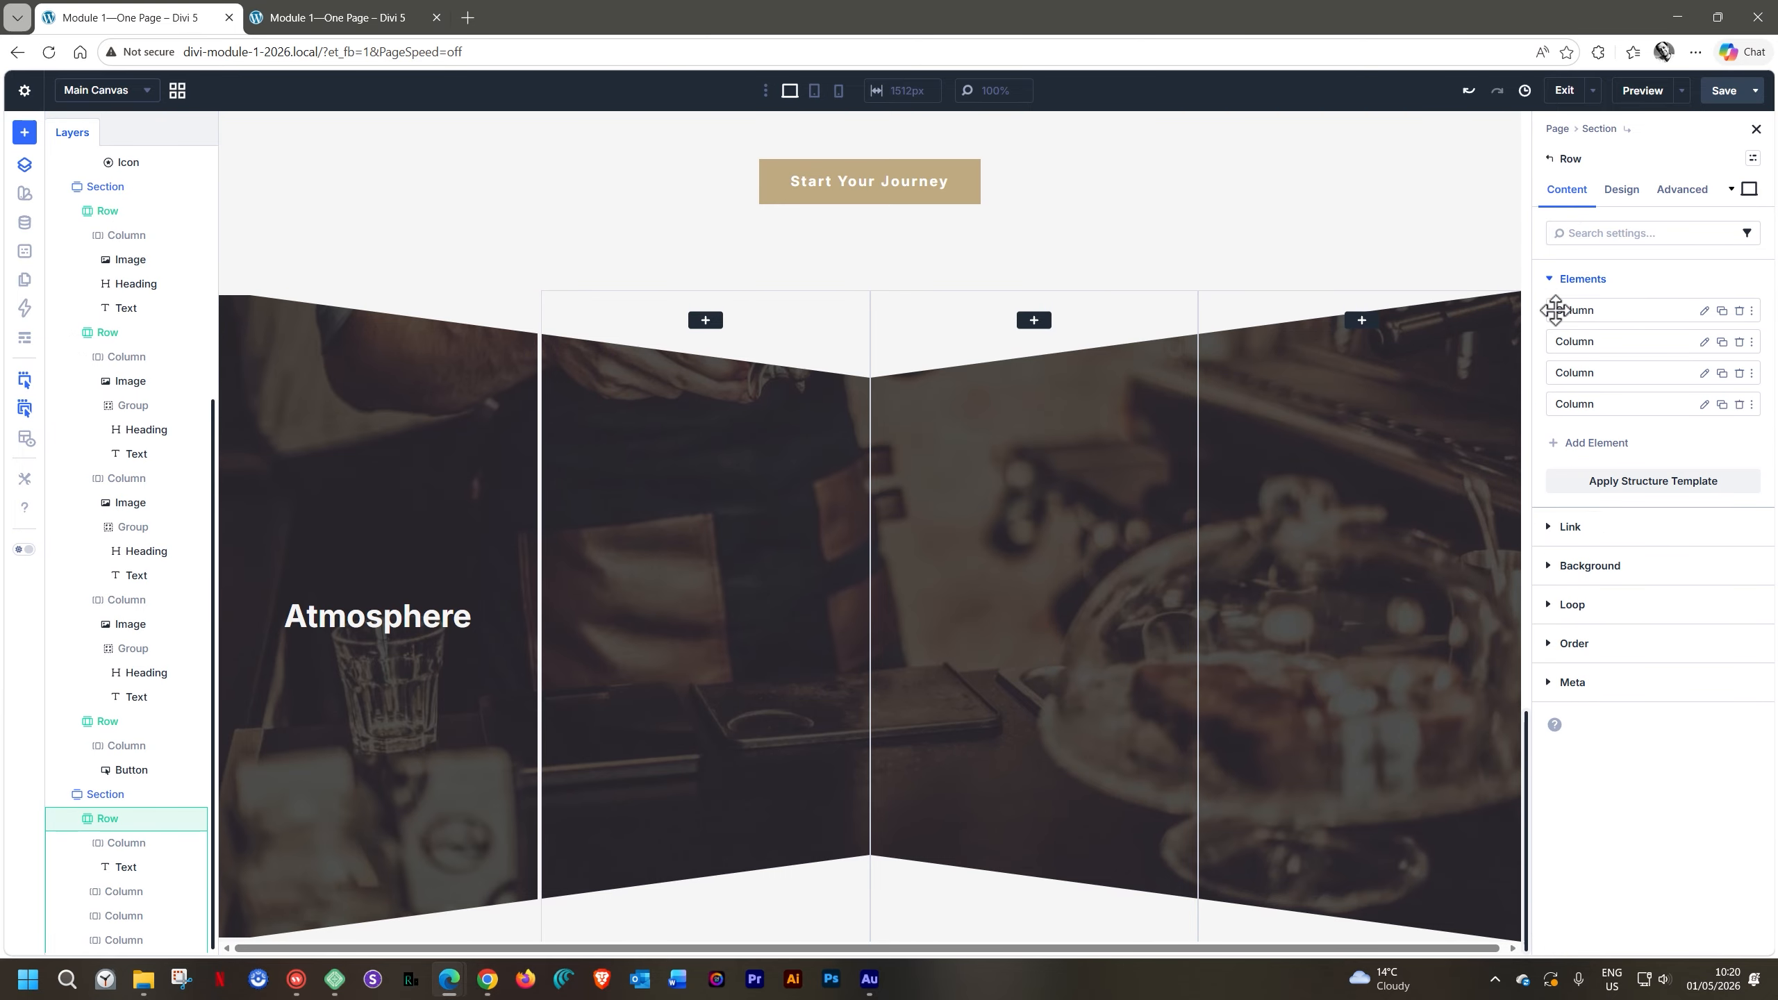
pyautogui.click(1739, 343)
pyautogui.click(1740, 343)
pyautogui.click(1741, 343)
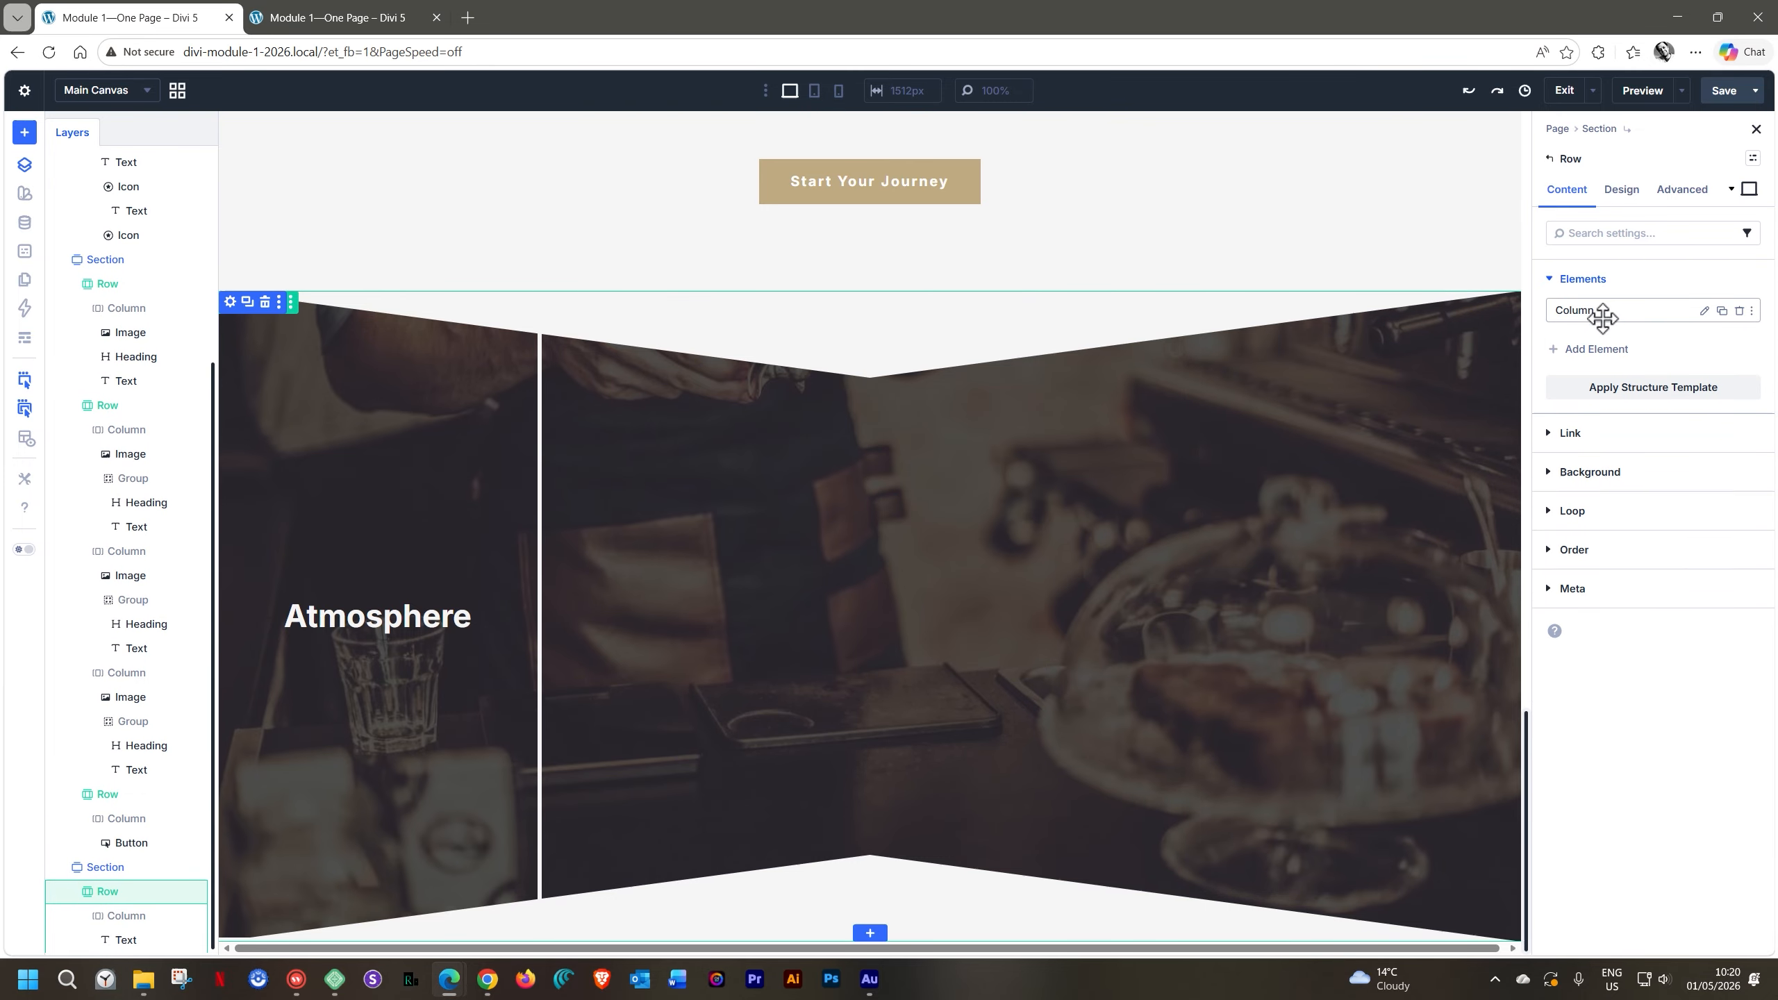
pyautogui.click(1722, 311)
pyautogui.click(1722, 343)
pyautogui.click(1722, 342)
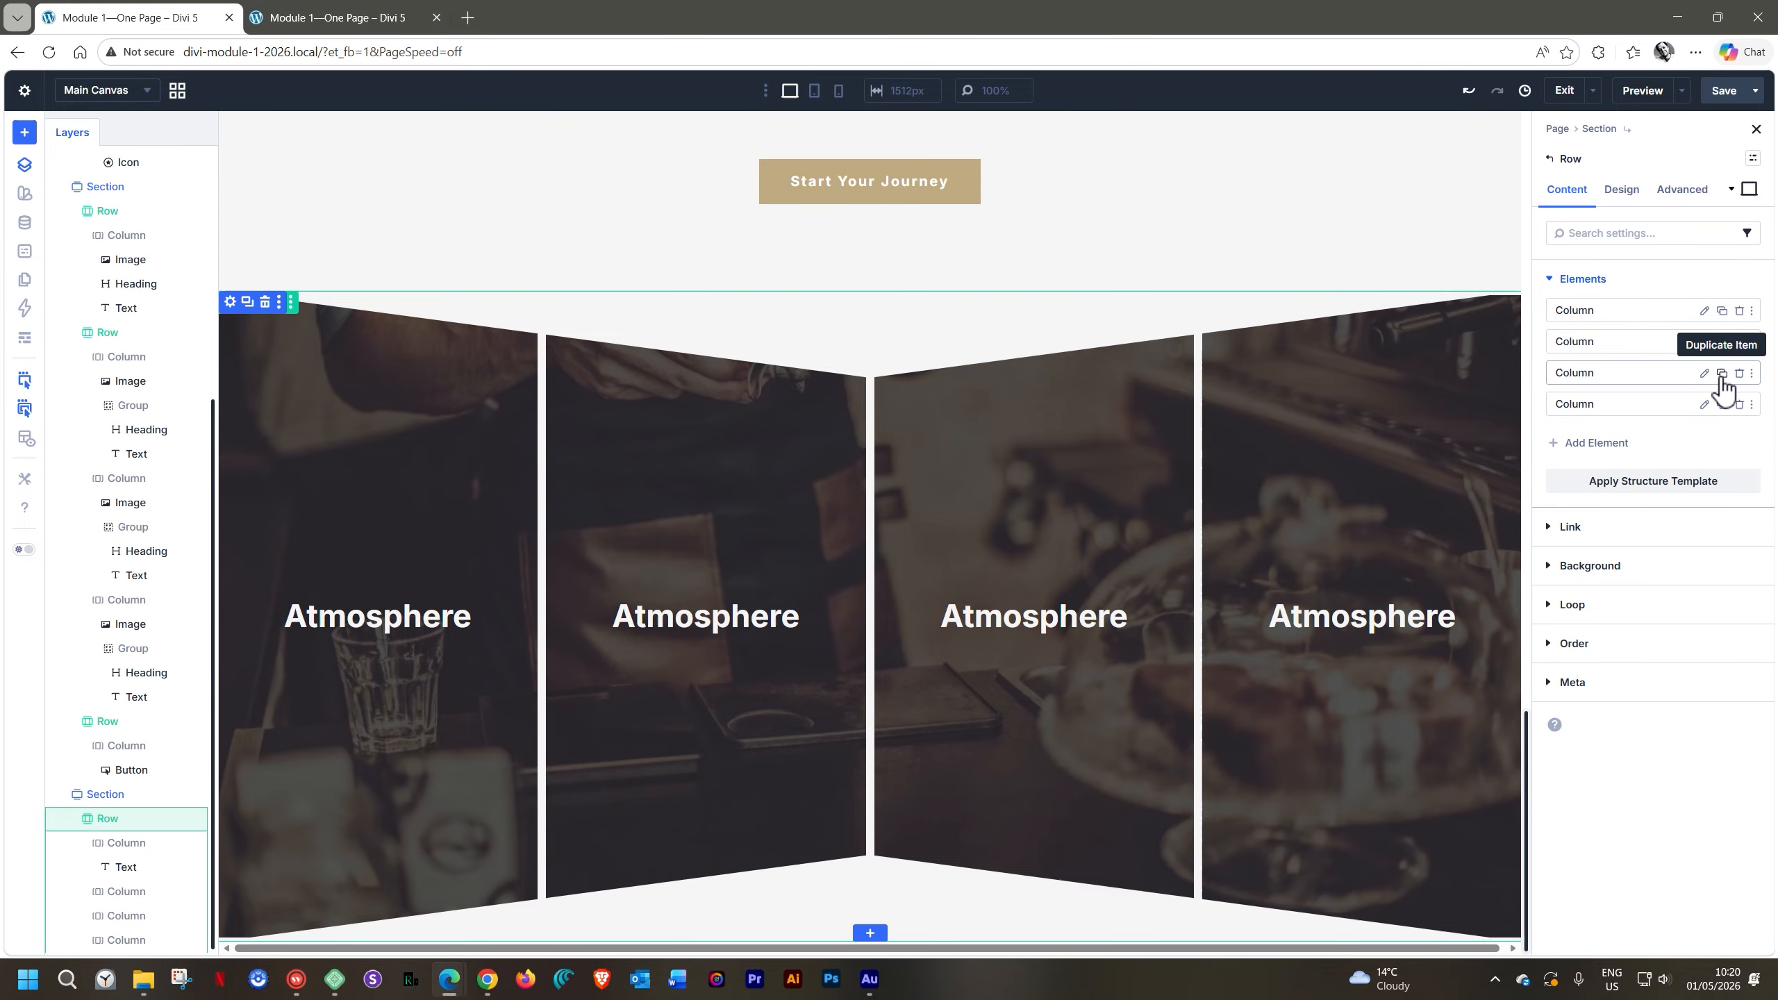
# Relabel the three copies Family, Life and Boutique
pyautogui.click(693, 603)
pyautogui.doubleClick(693, 604)
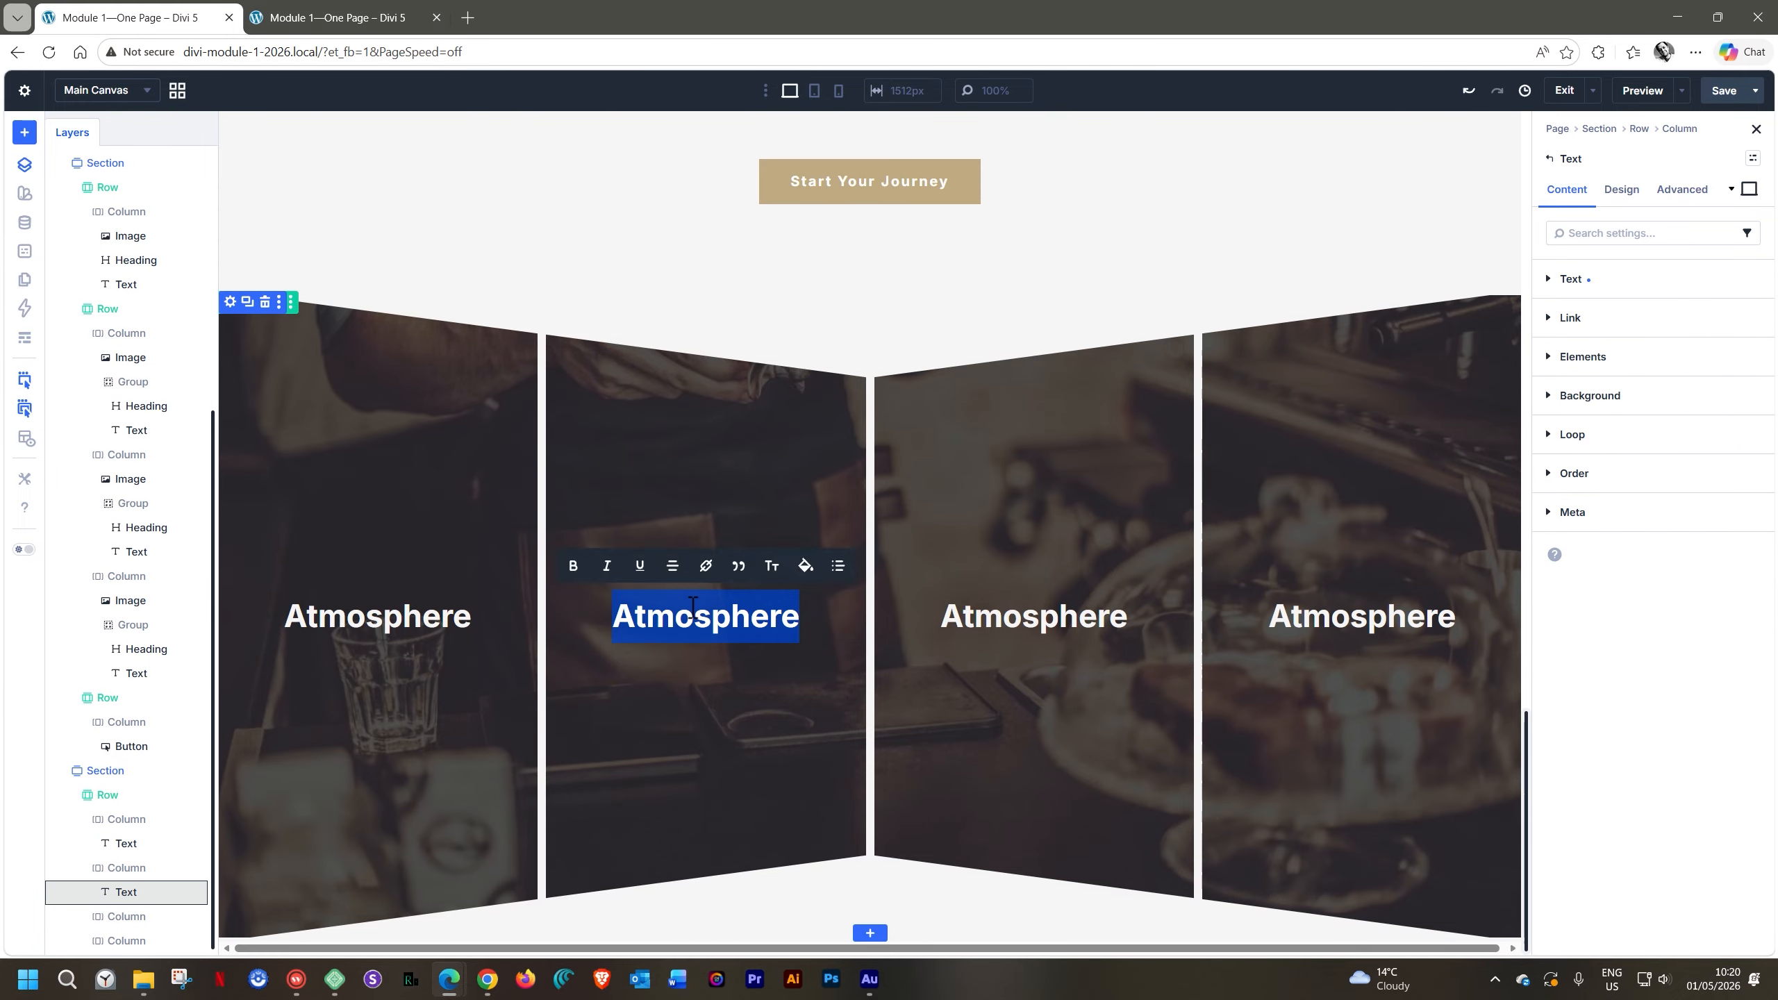
pyautogui.write('Fmai')
pyautogui.press('BackSpace')
pyautogui.press('BackSpace')
pyautogui.press('BackSpace')
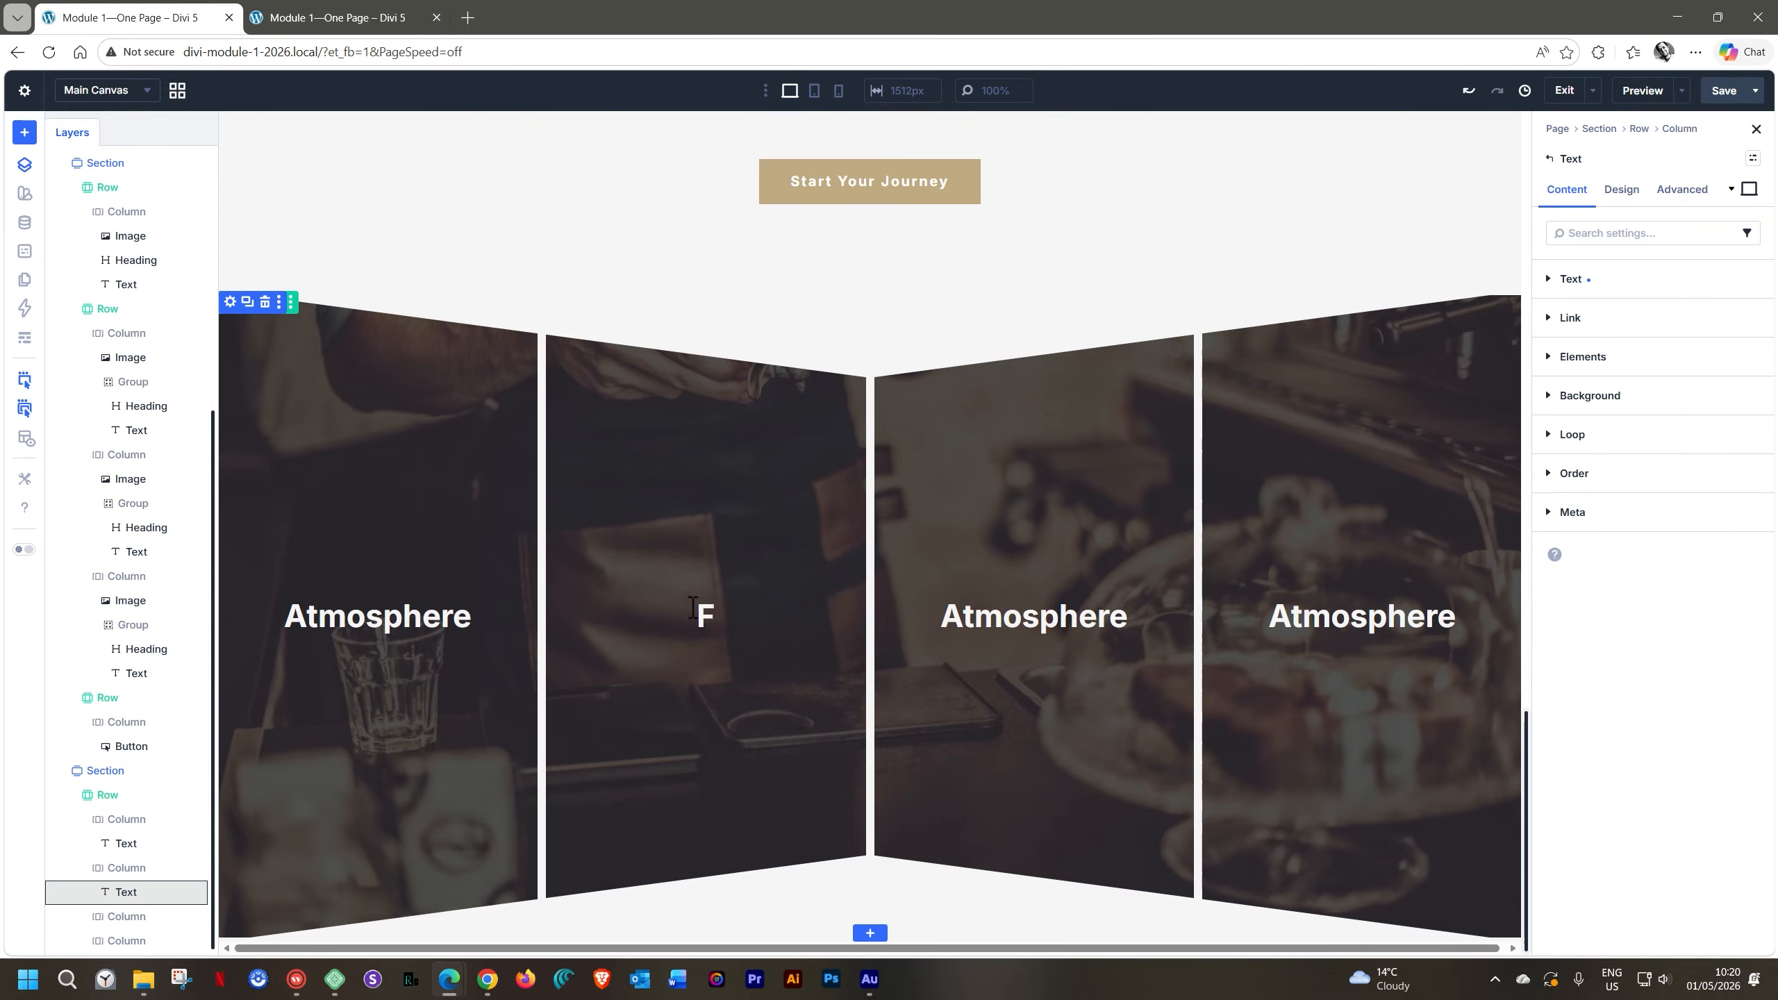
pyautogui.write('amily')
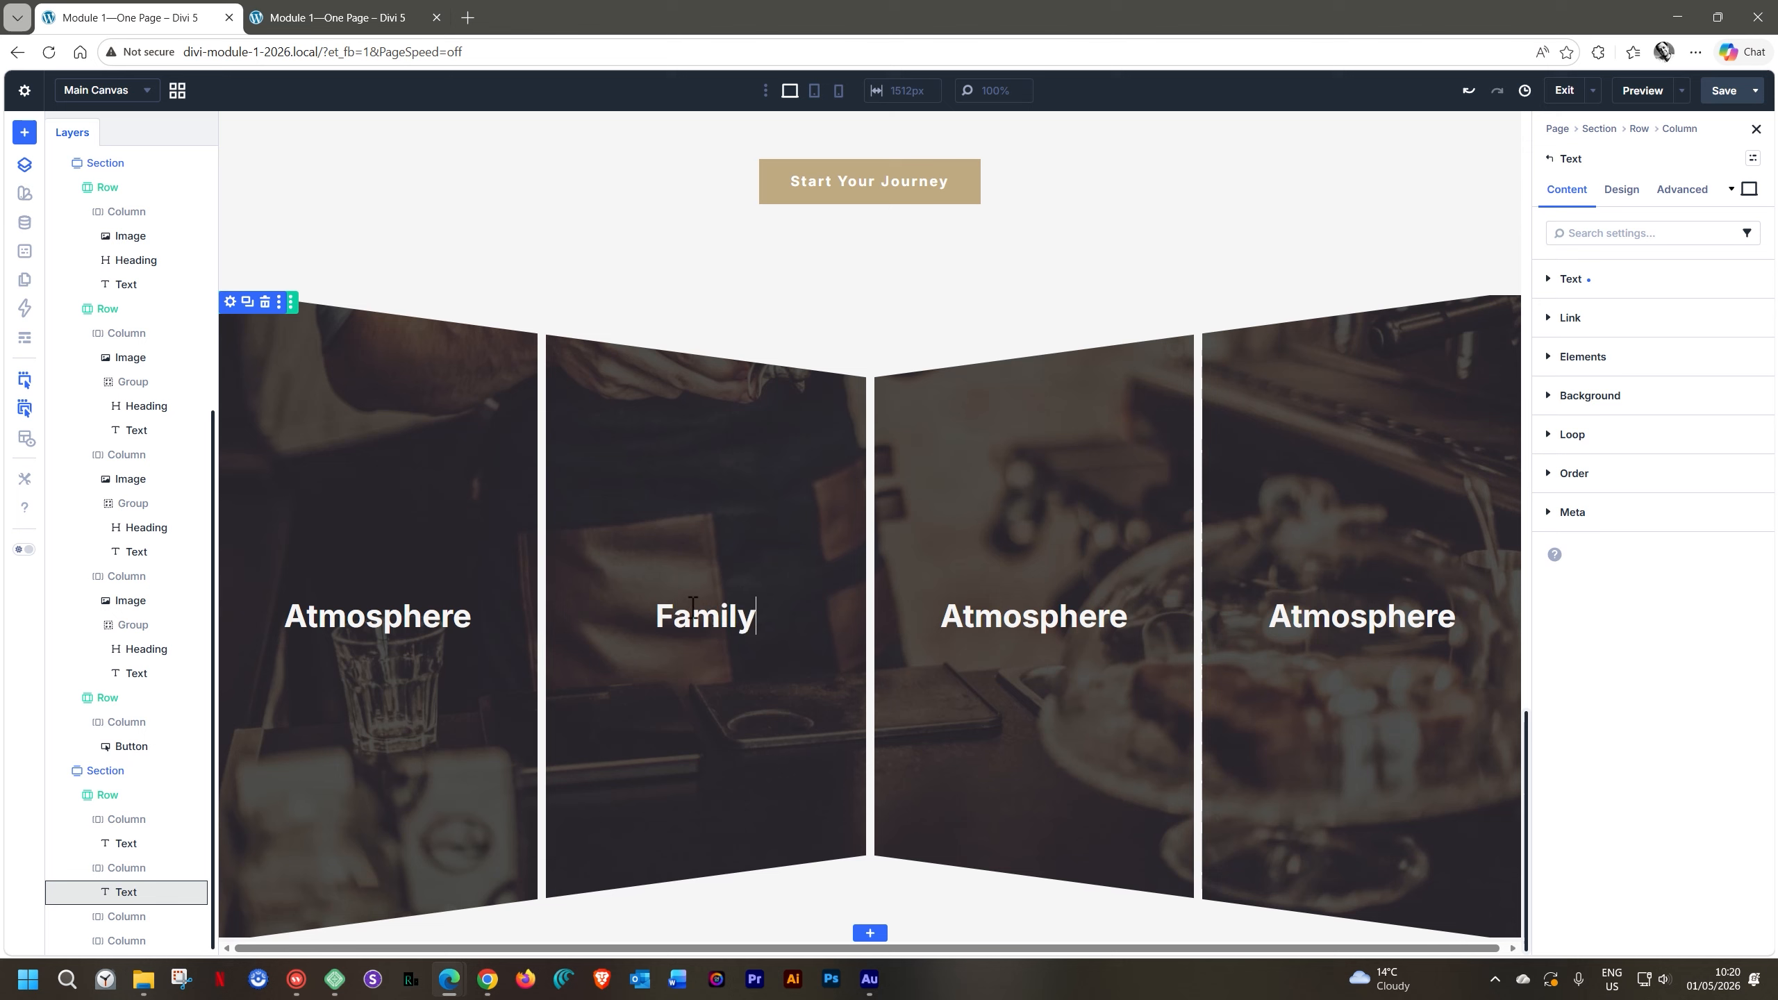
pyautogui.click(970, 614)
pyautogui.doubleClick(993, 606)
pyautogui.write('Life')
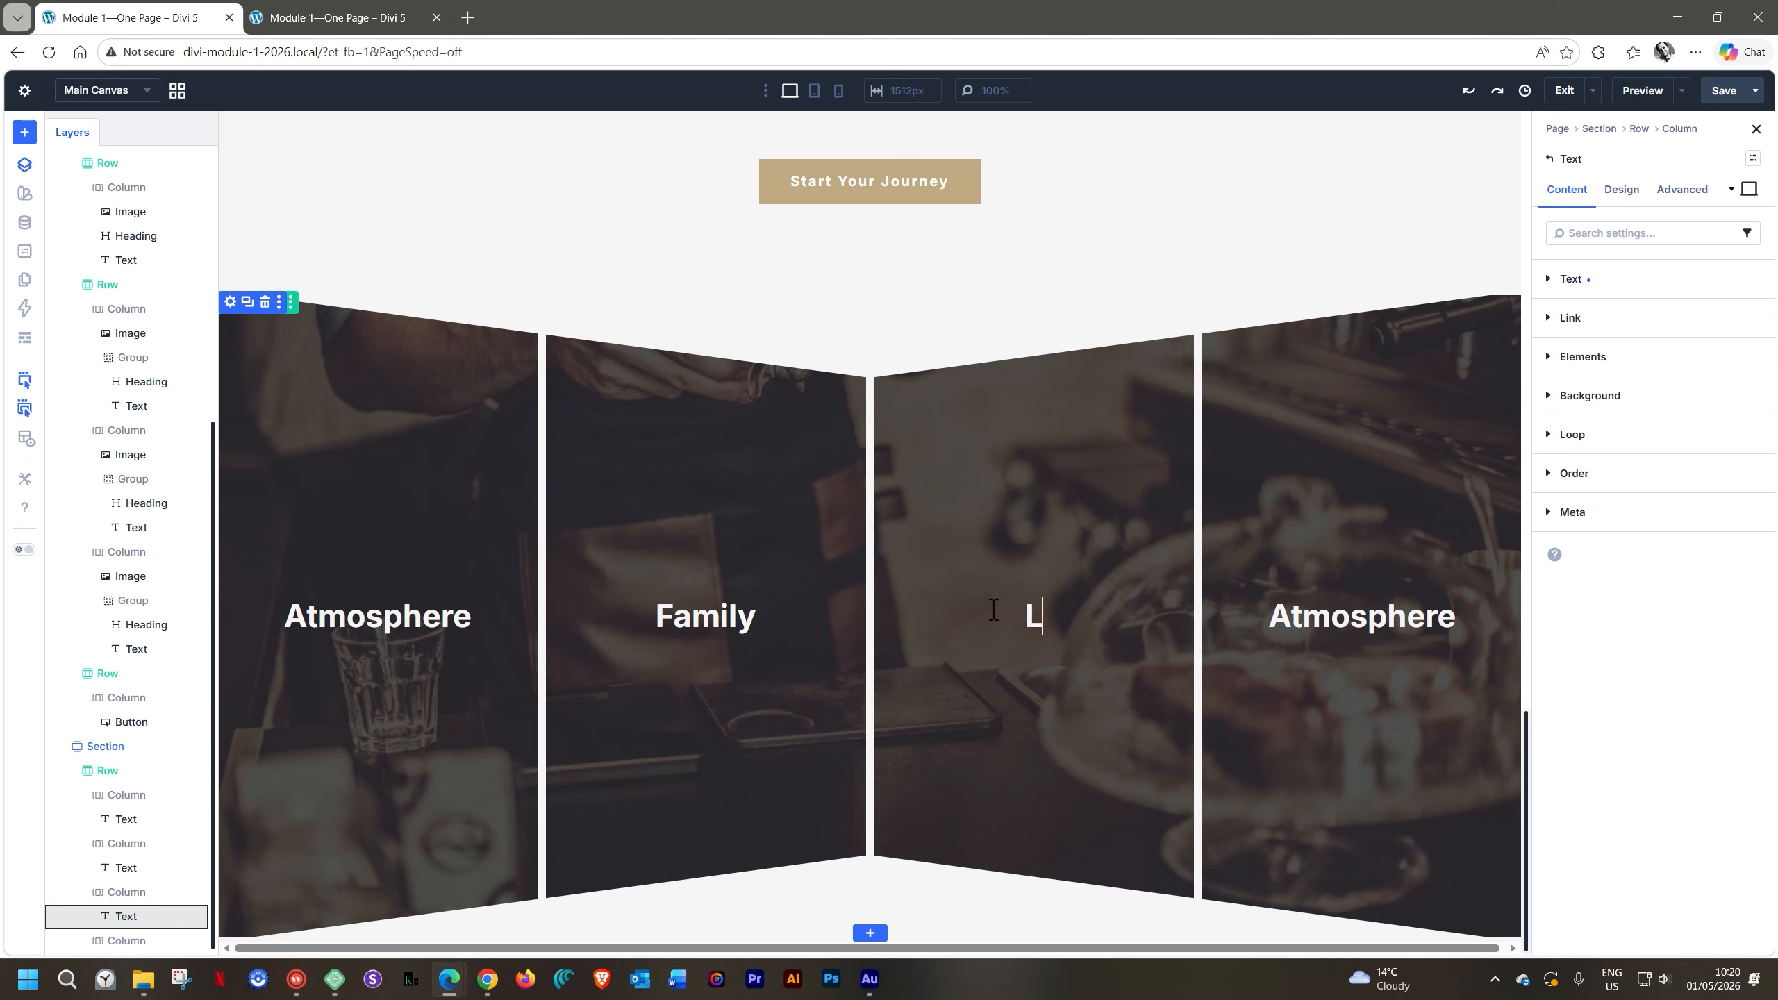
pyautogui.doubleClick(1360, 618)
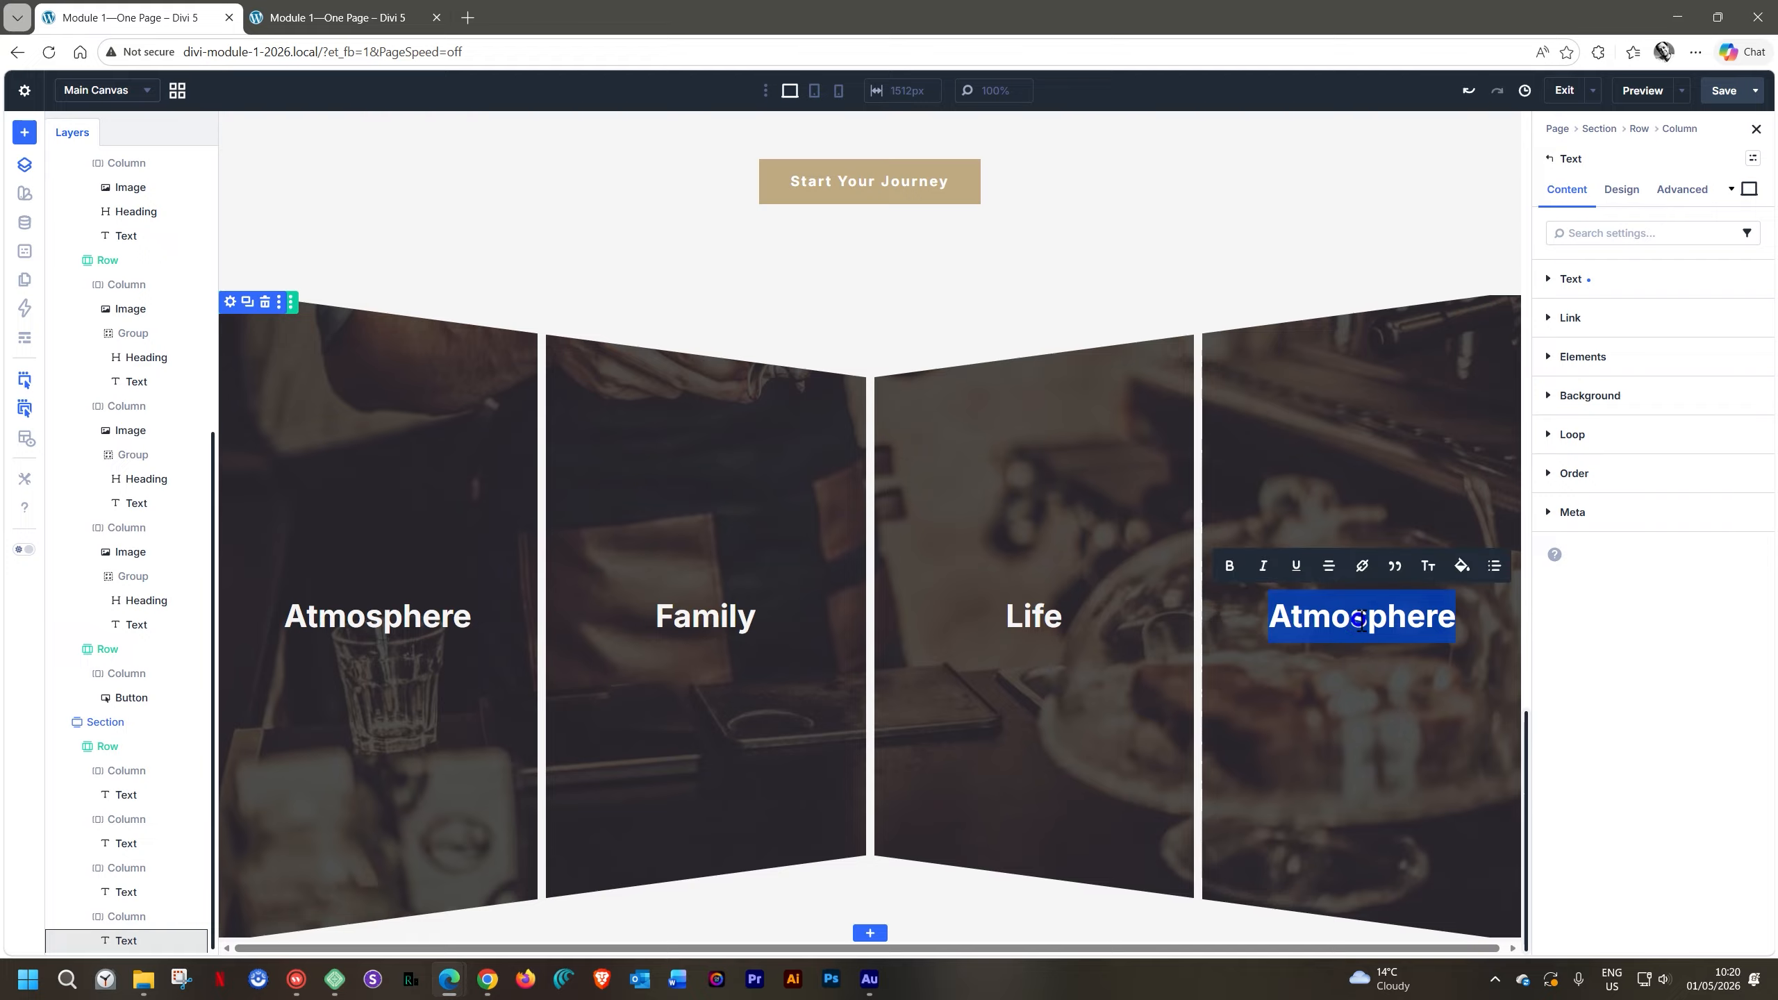
pyautogui.write('Boutique')
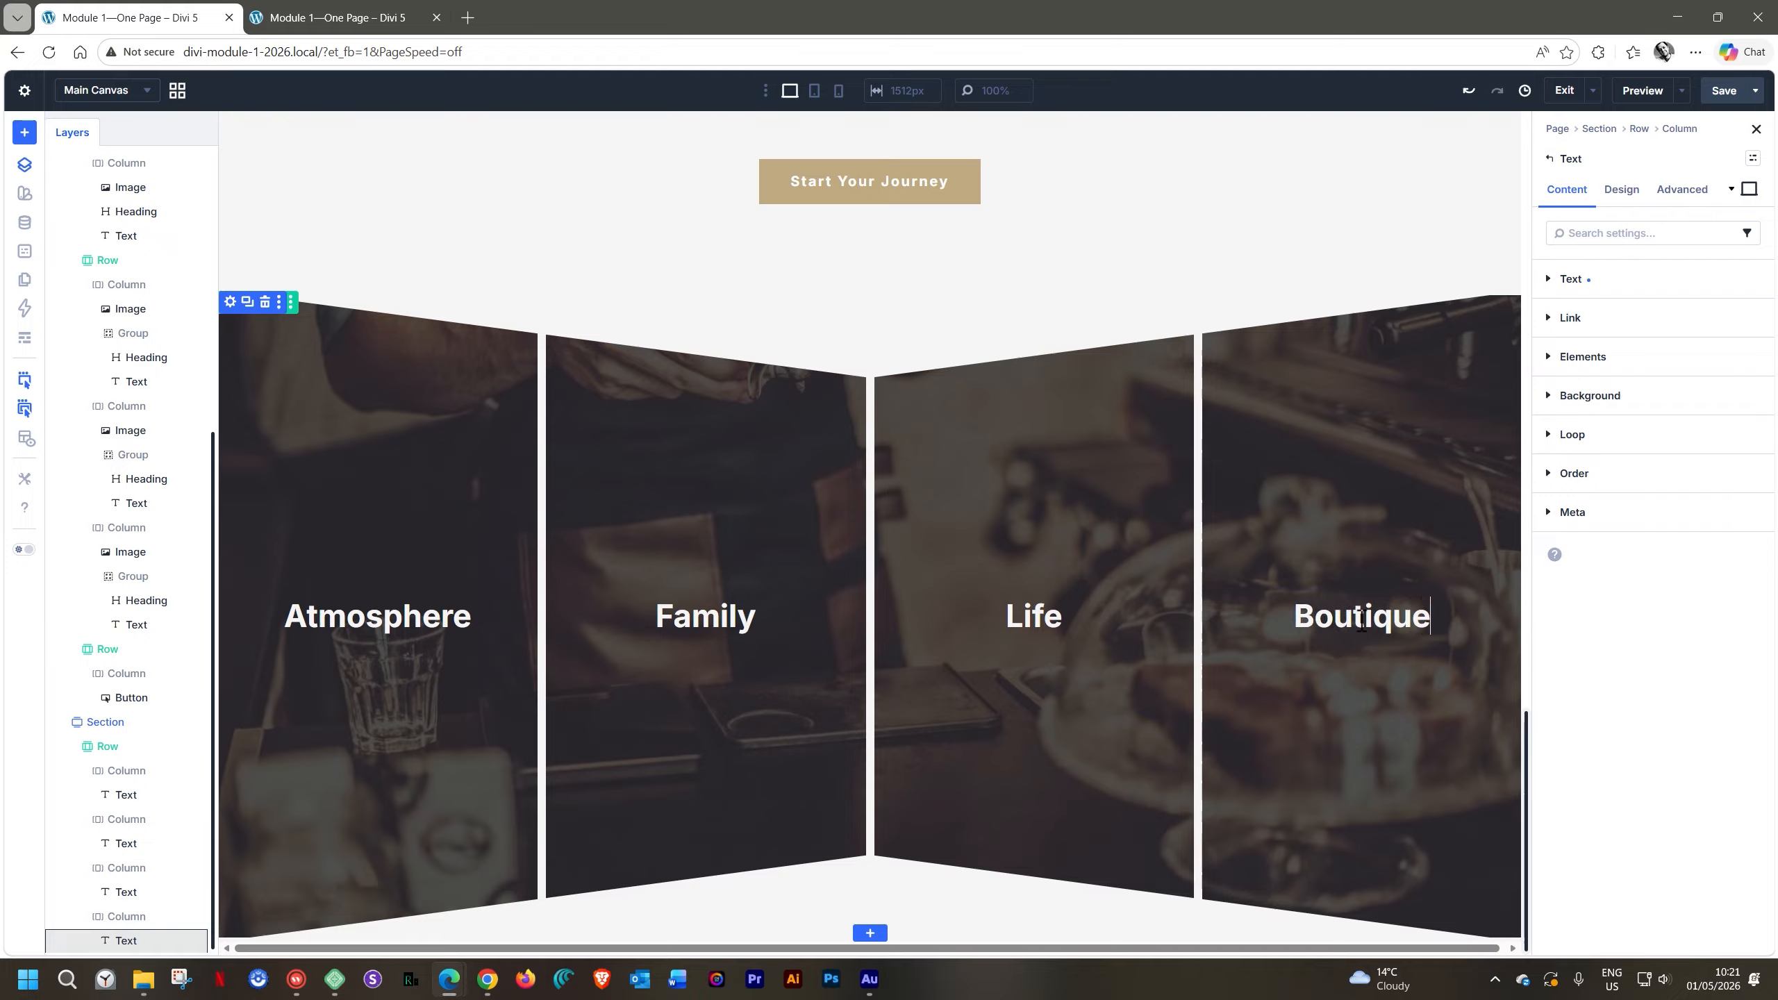
pyautogui.click(1463, 473)
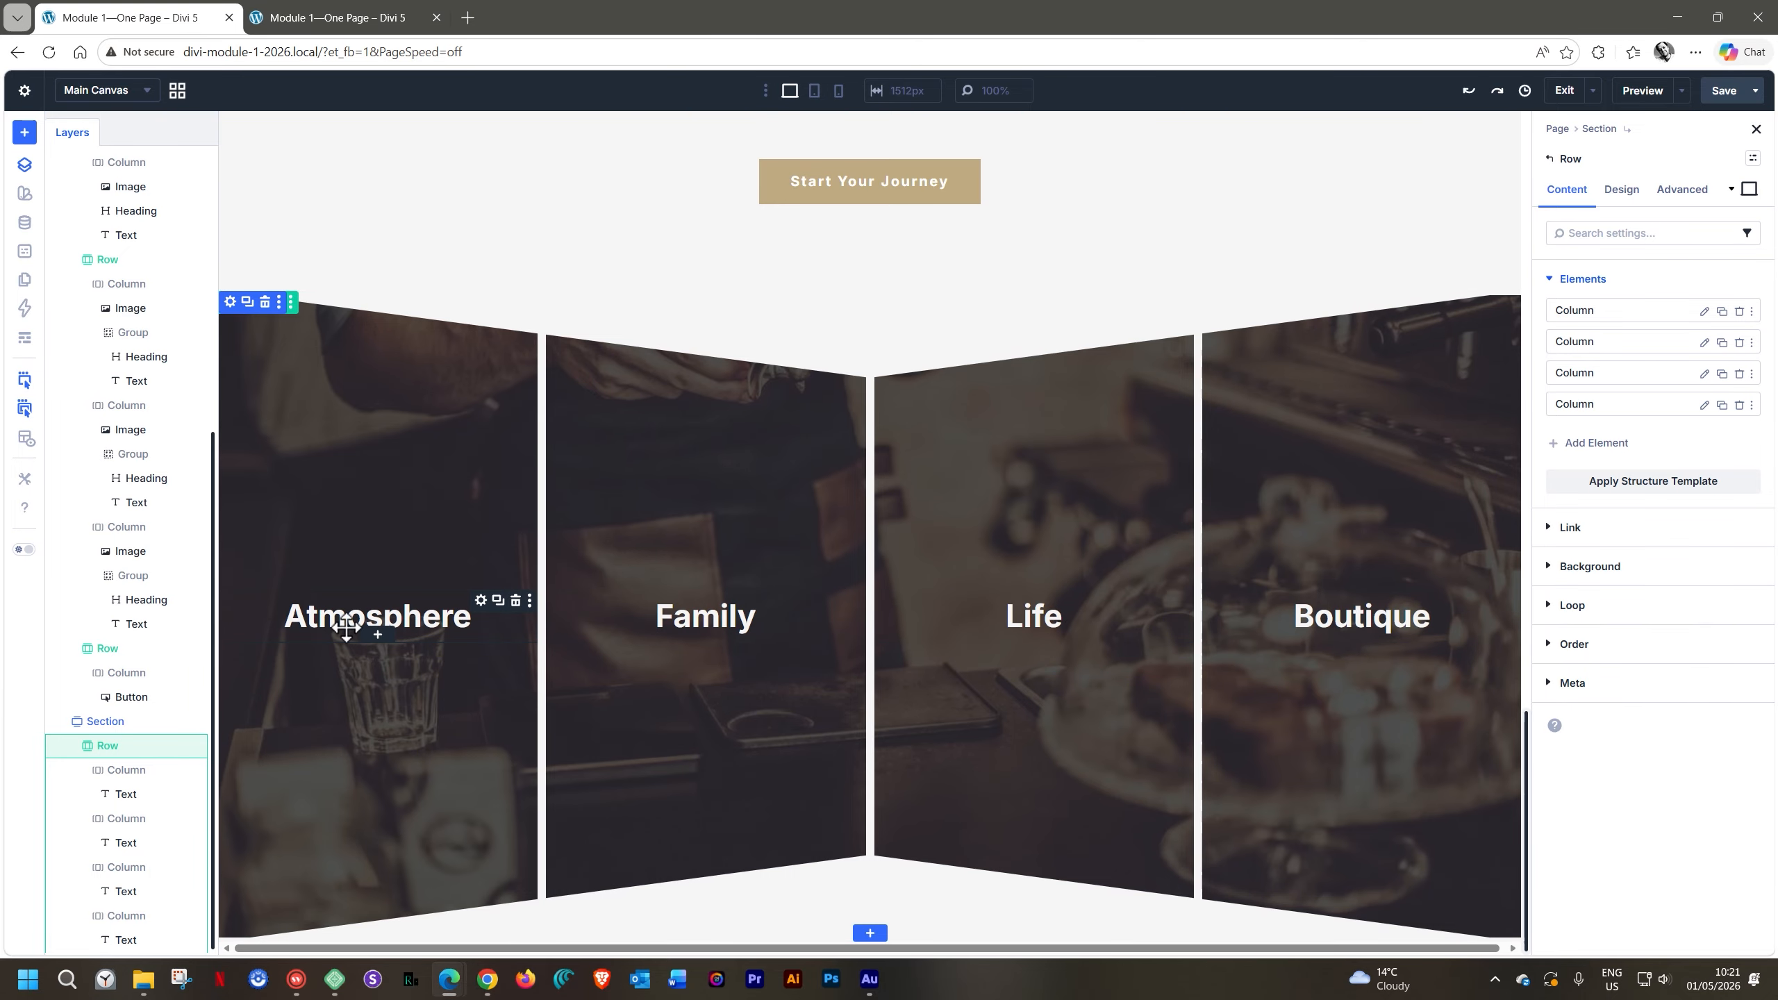
# Check the four labelled columns at tablet width, then switch to phone view
pyautogui.click(814, 92)
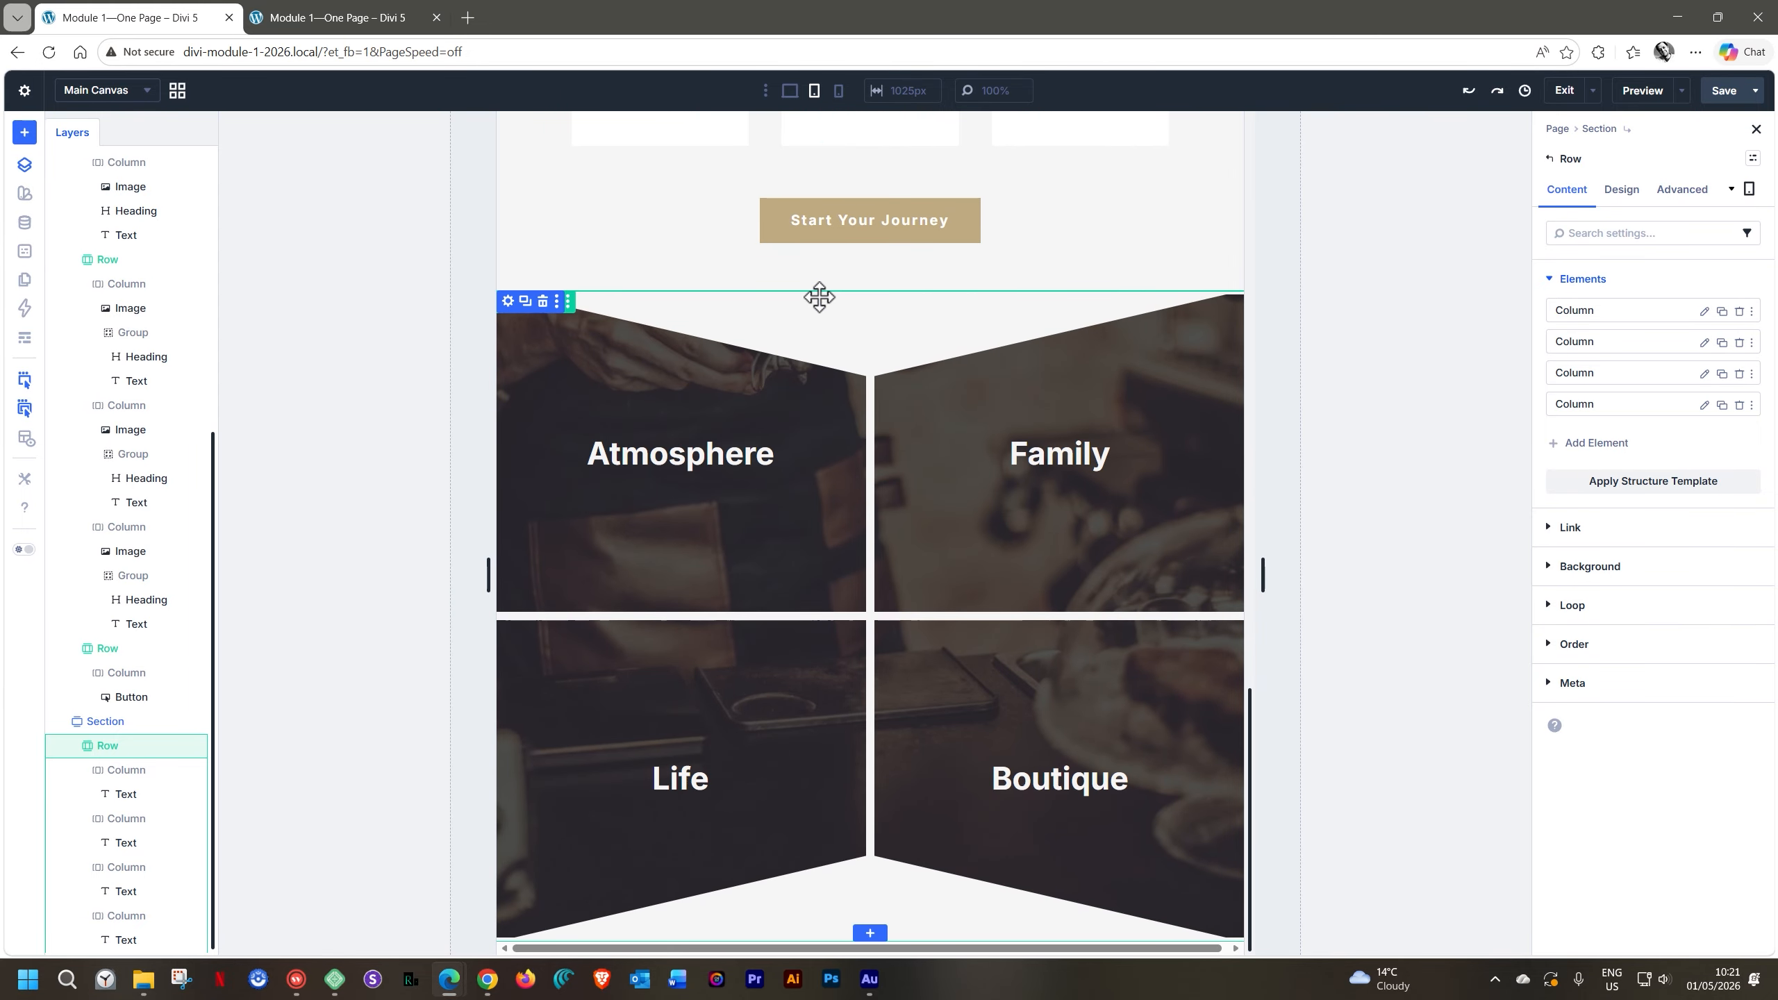
pyautogui.scroll(-2, 819, 297)
pyautogui.click(839, 90)
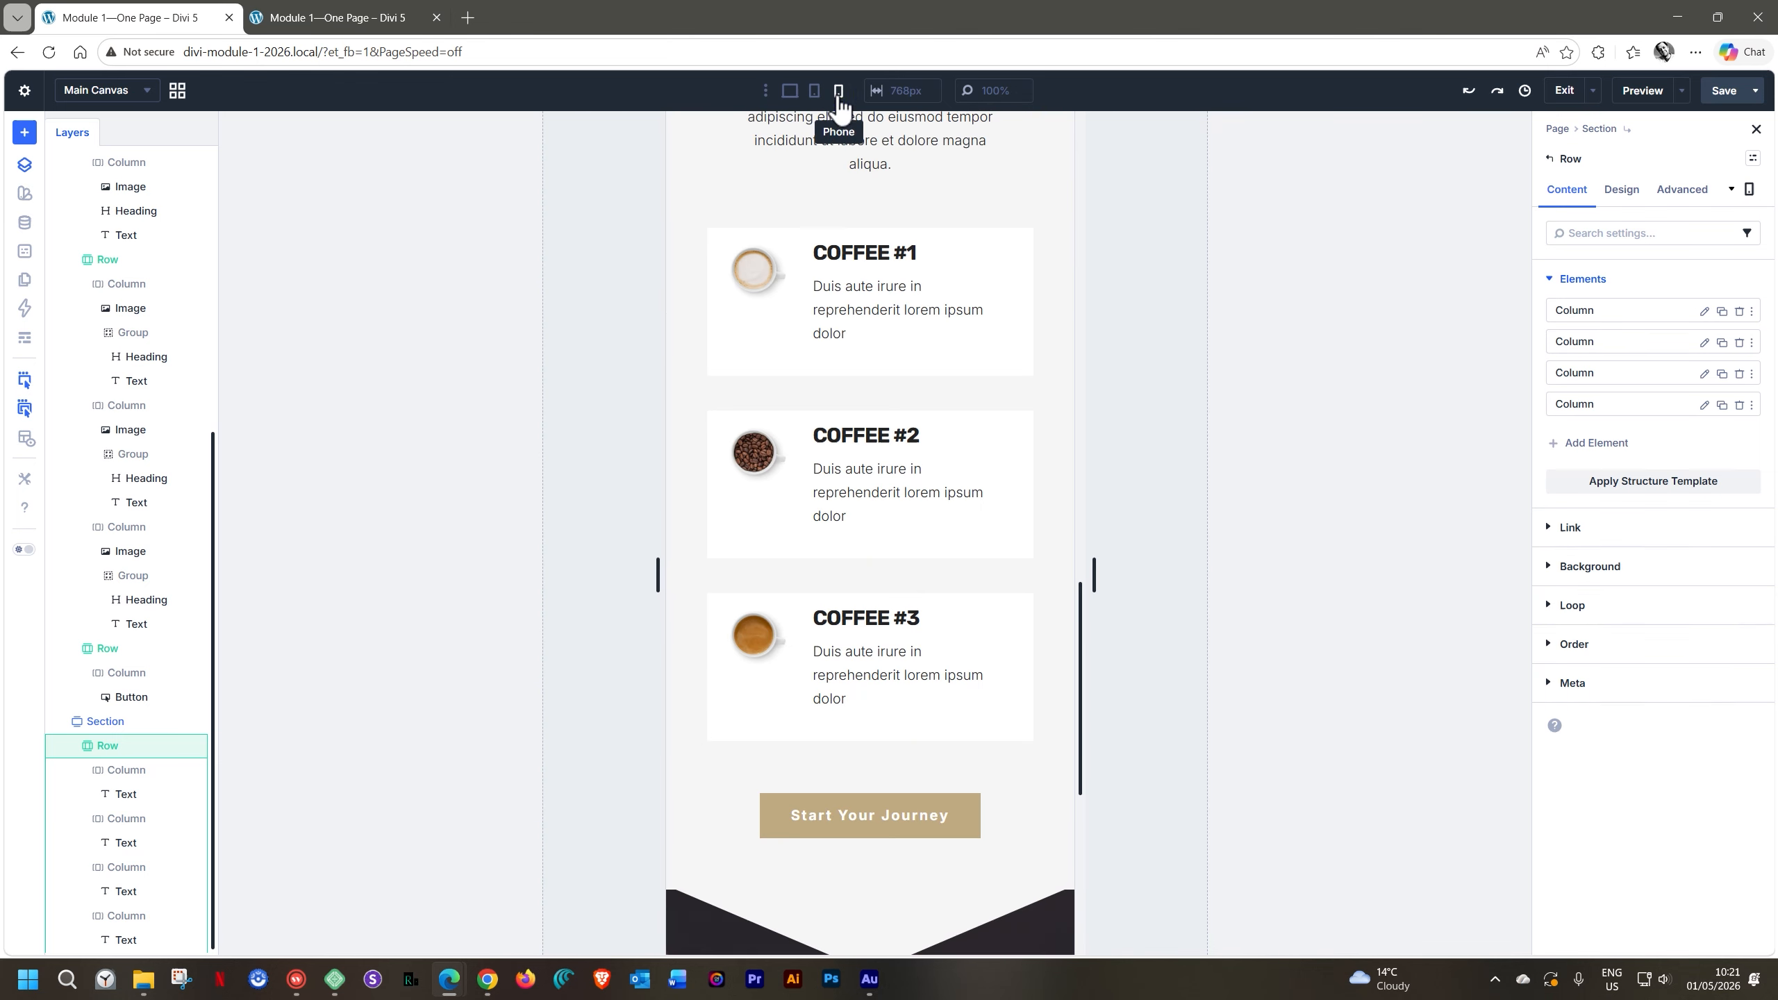
pyautogui.scroll(-6, 866, 460)
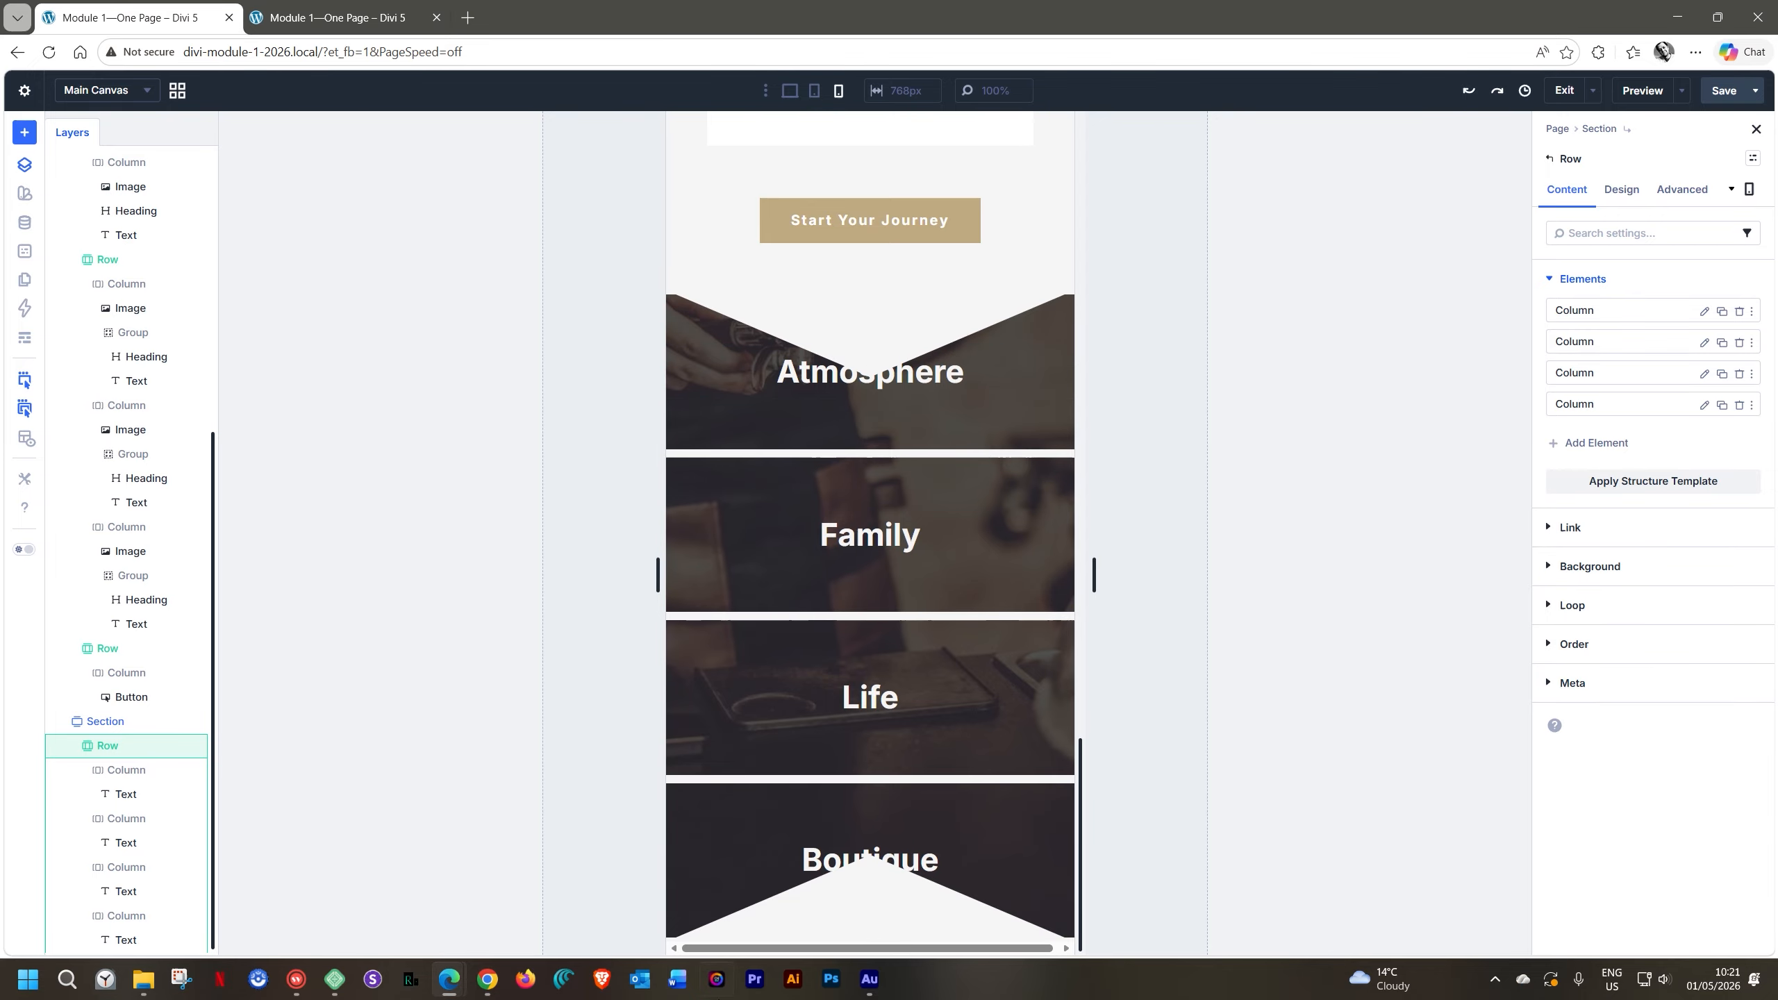
# On phone, give Atmosphere 100px top padding and Boutique 100px bottom padding
pyautogui.click(125, 769)
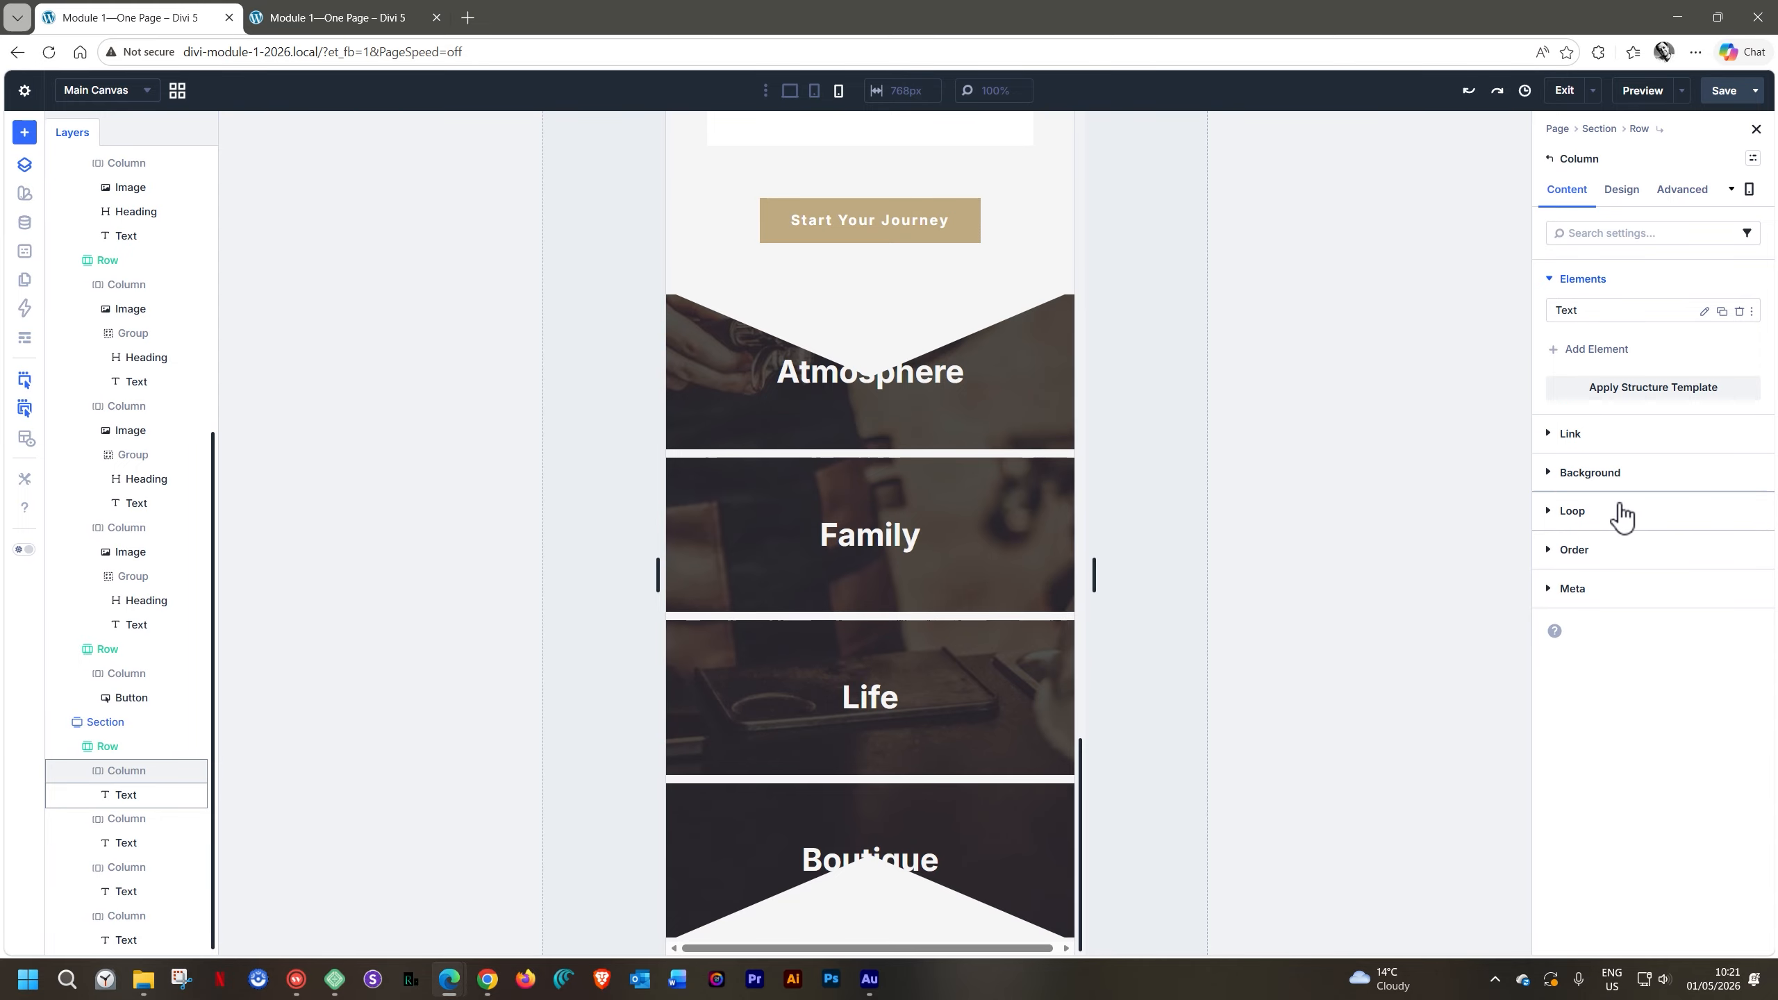
pyautogui.click(1621, 189)
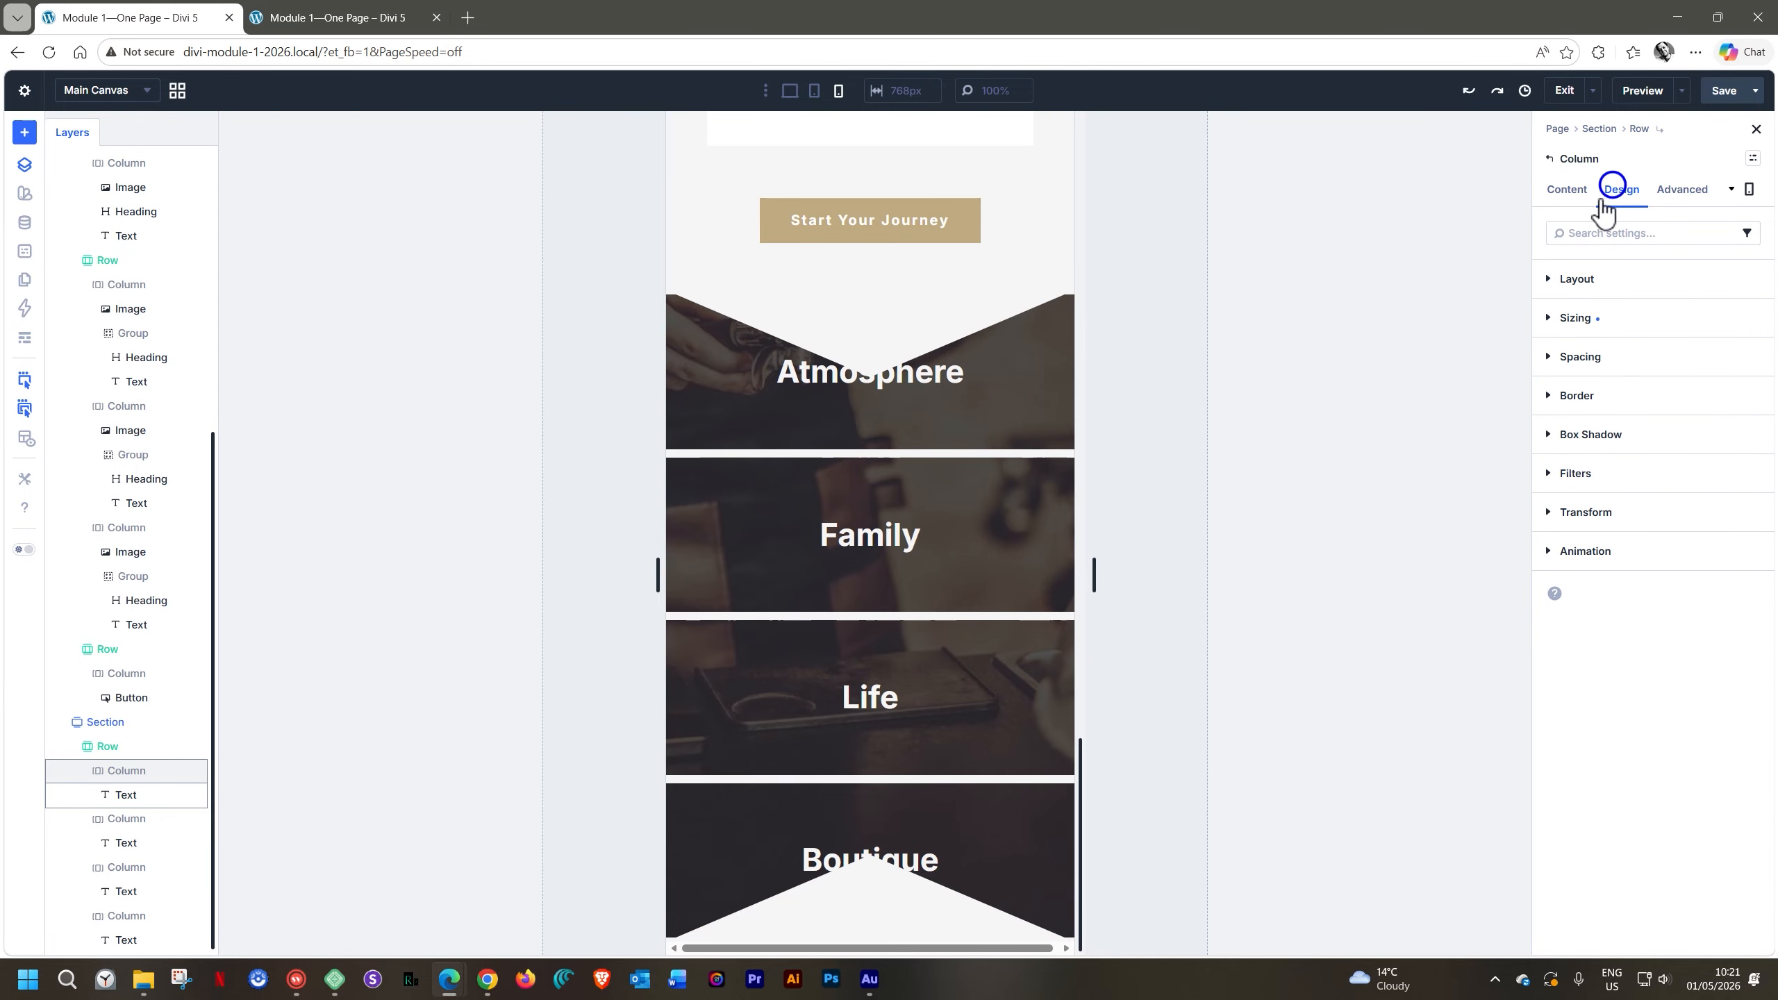
pyautogui.click(1553, 358)
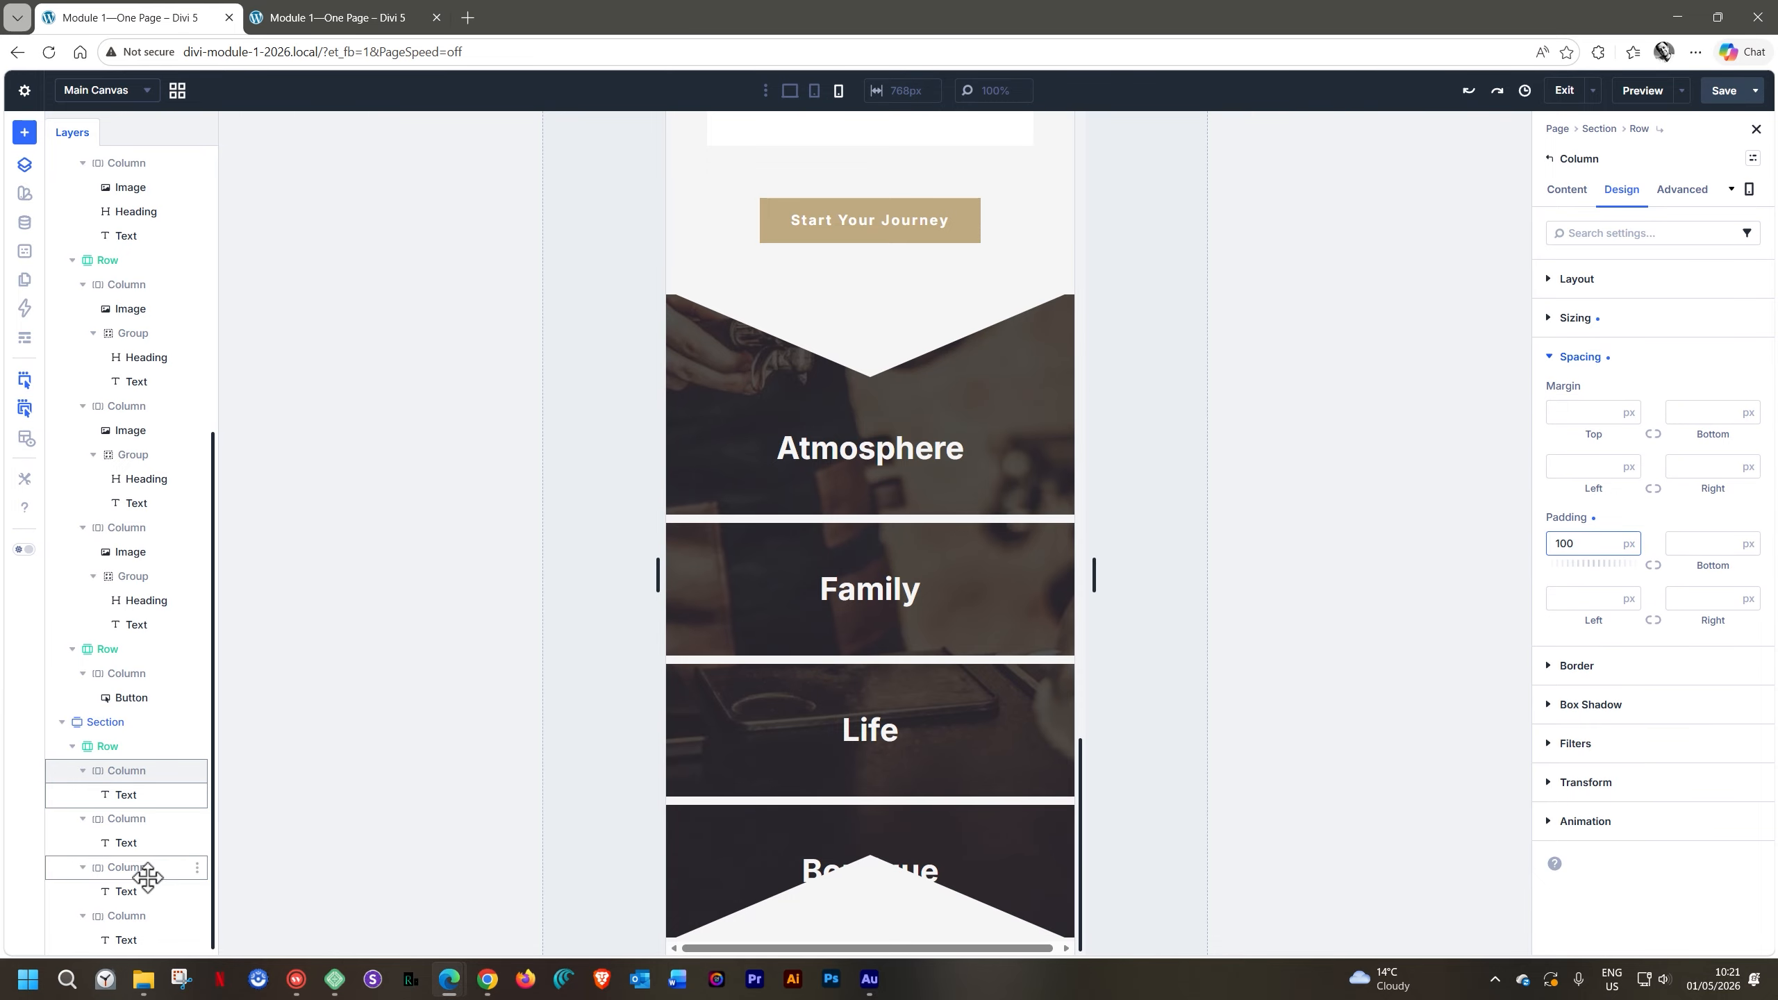
pyautogui.click(121, 915)
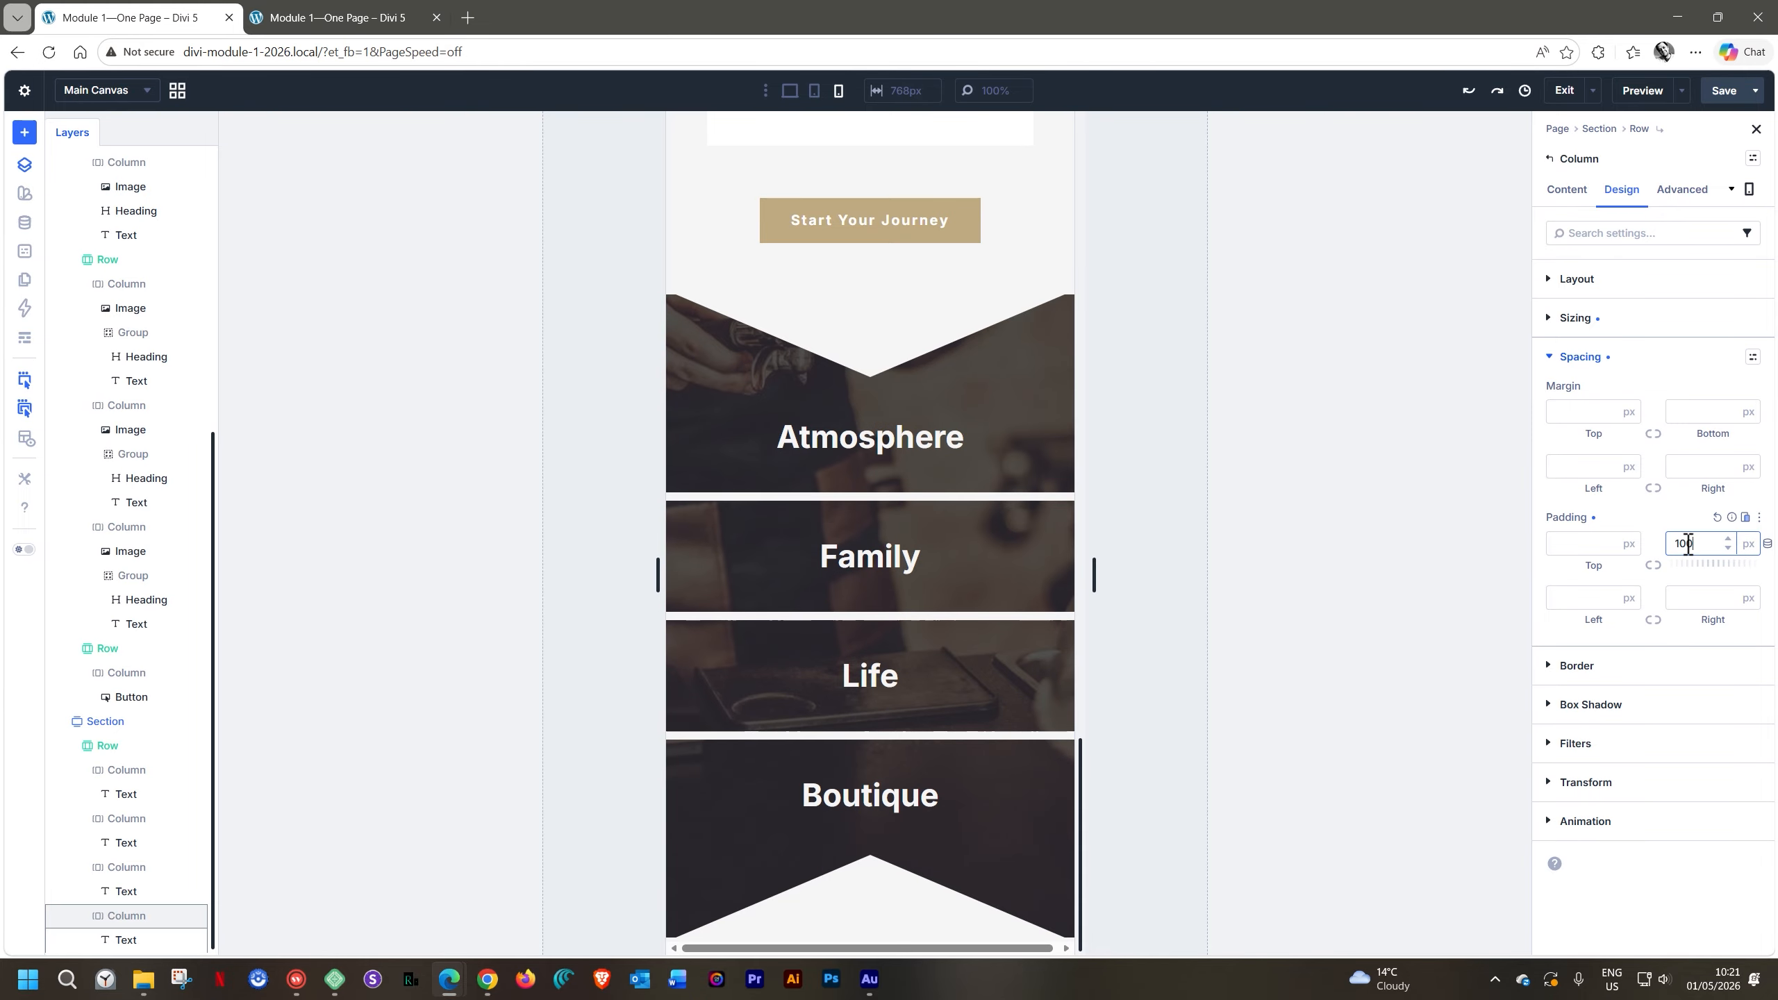
pyautogui.click(1051, 275)
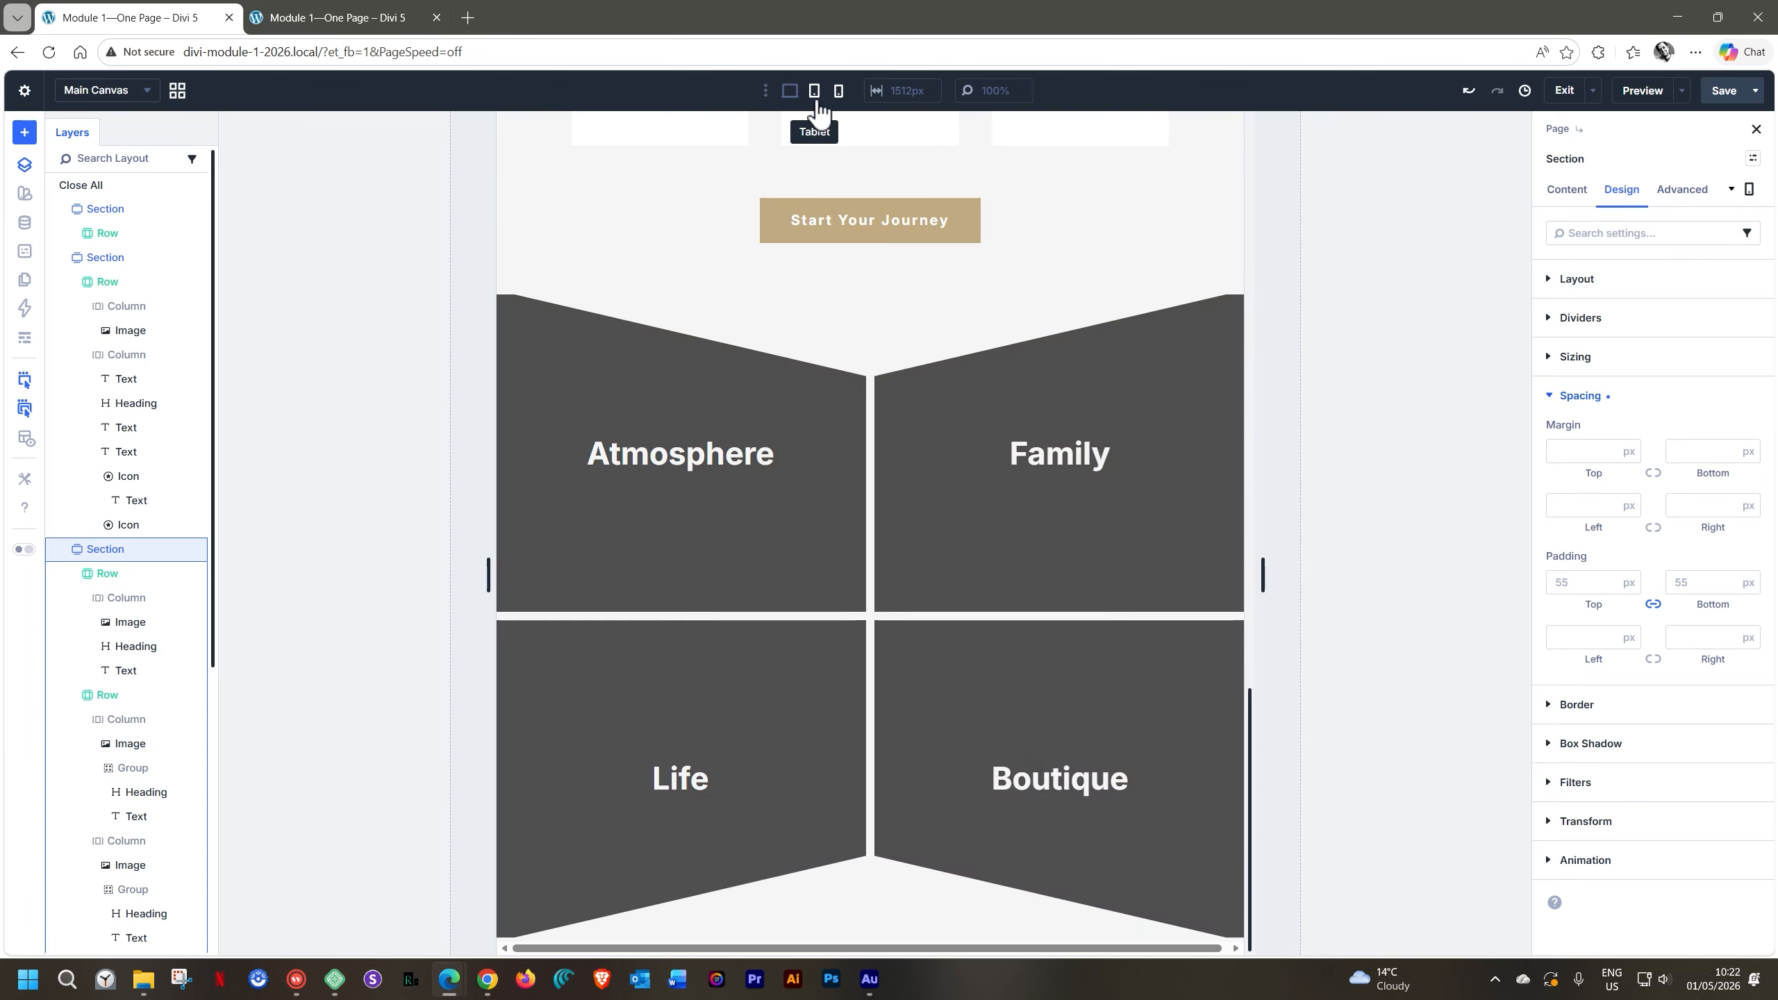
# Disable the four-column section on tablet and phone in its Visibility settings
pyautogui.click(791, 94)
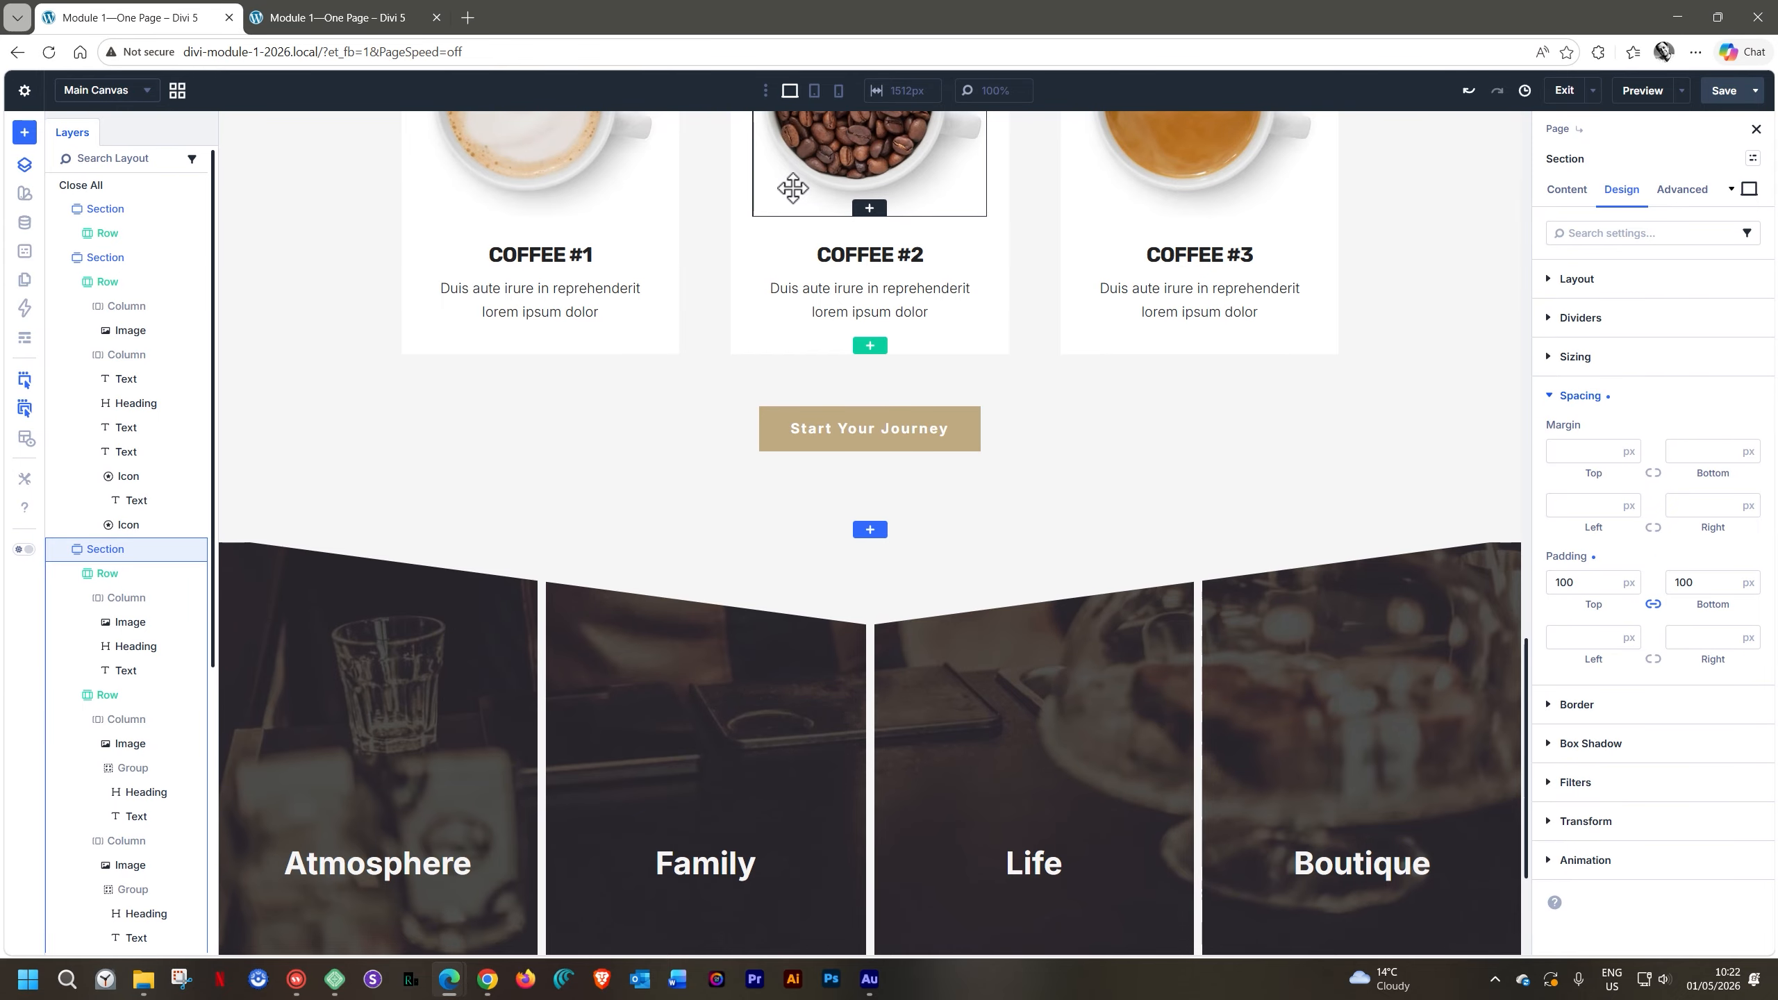
pyautogui.click(1627, 190)
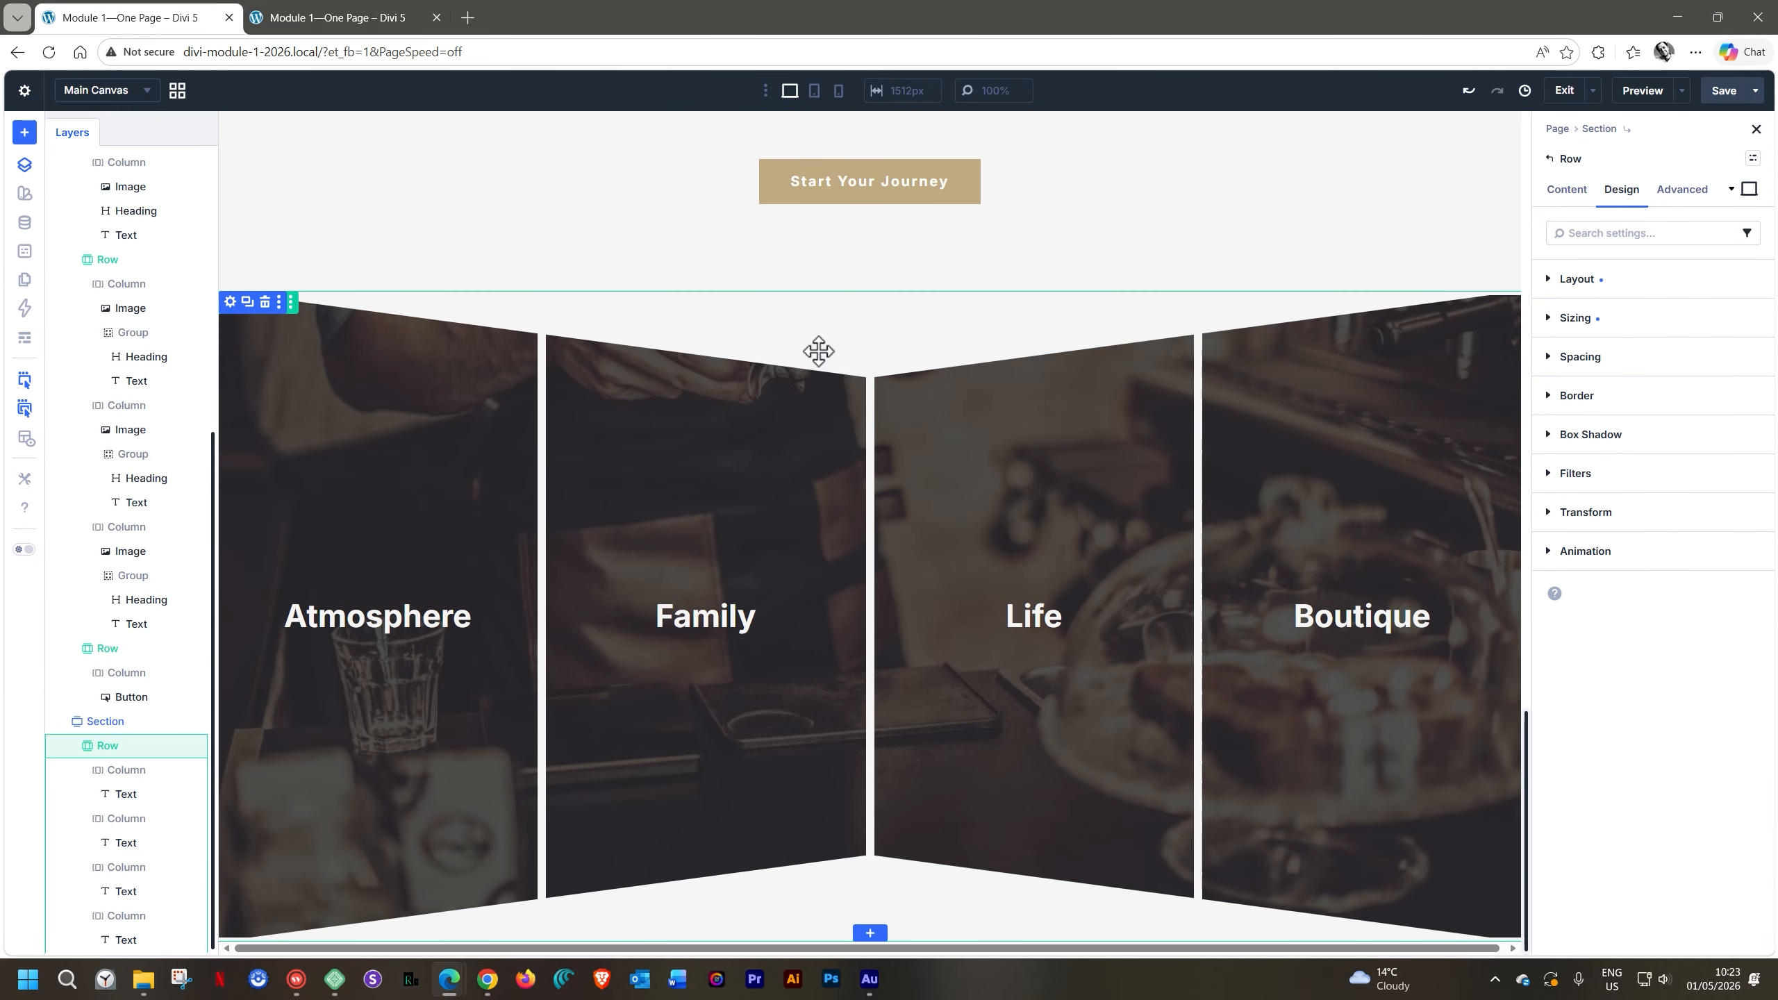
pyautogui.click(103, 723)
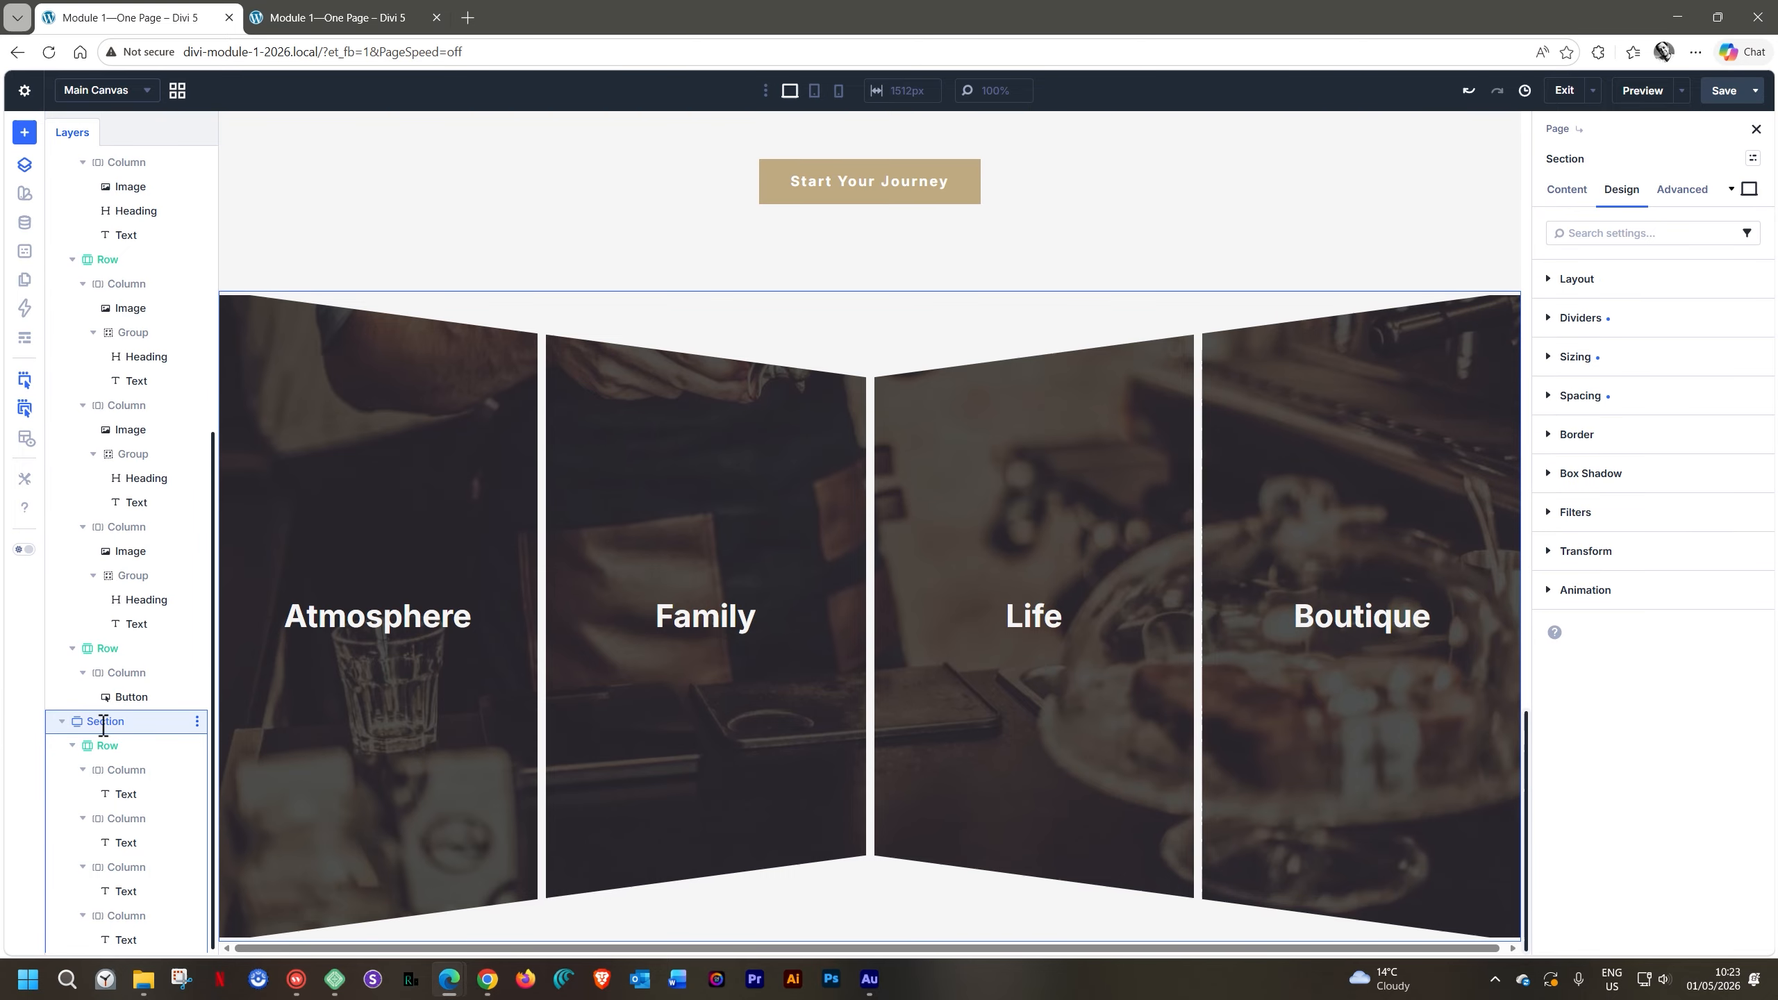
pyautogui.click(1682, 189)
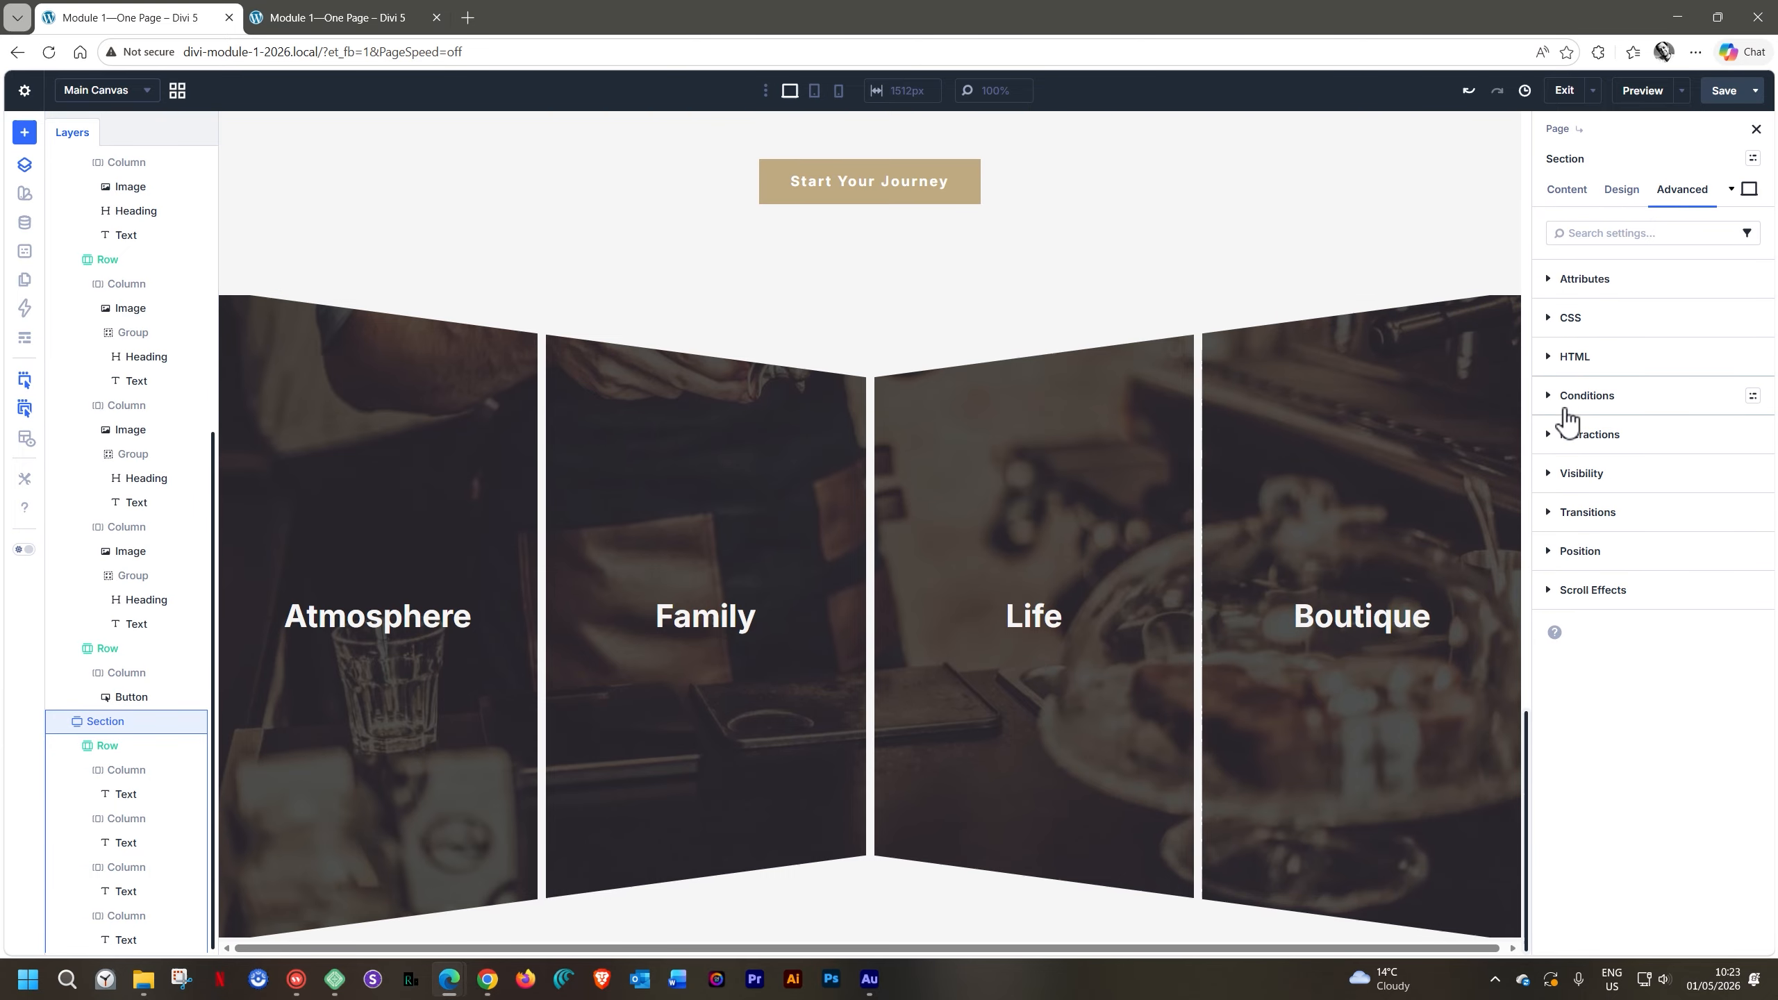
pyautogui.click(1545, 477)
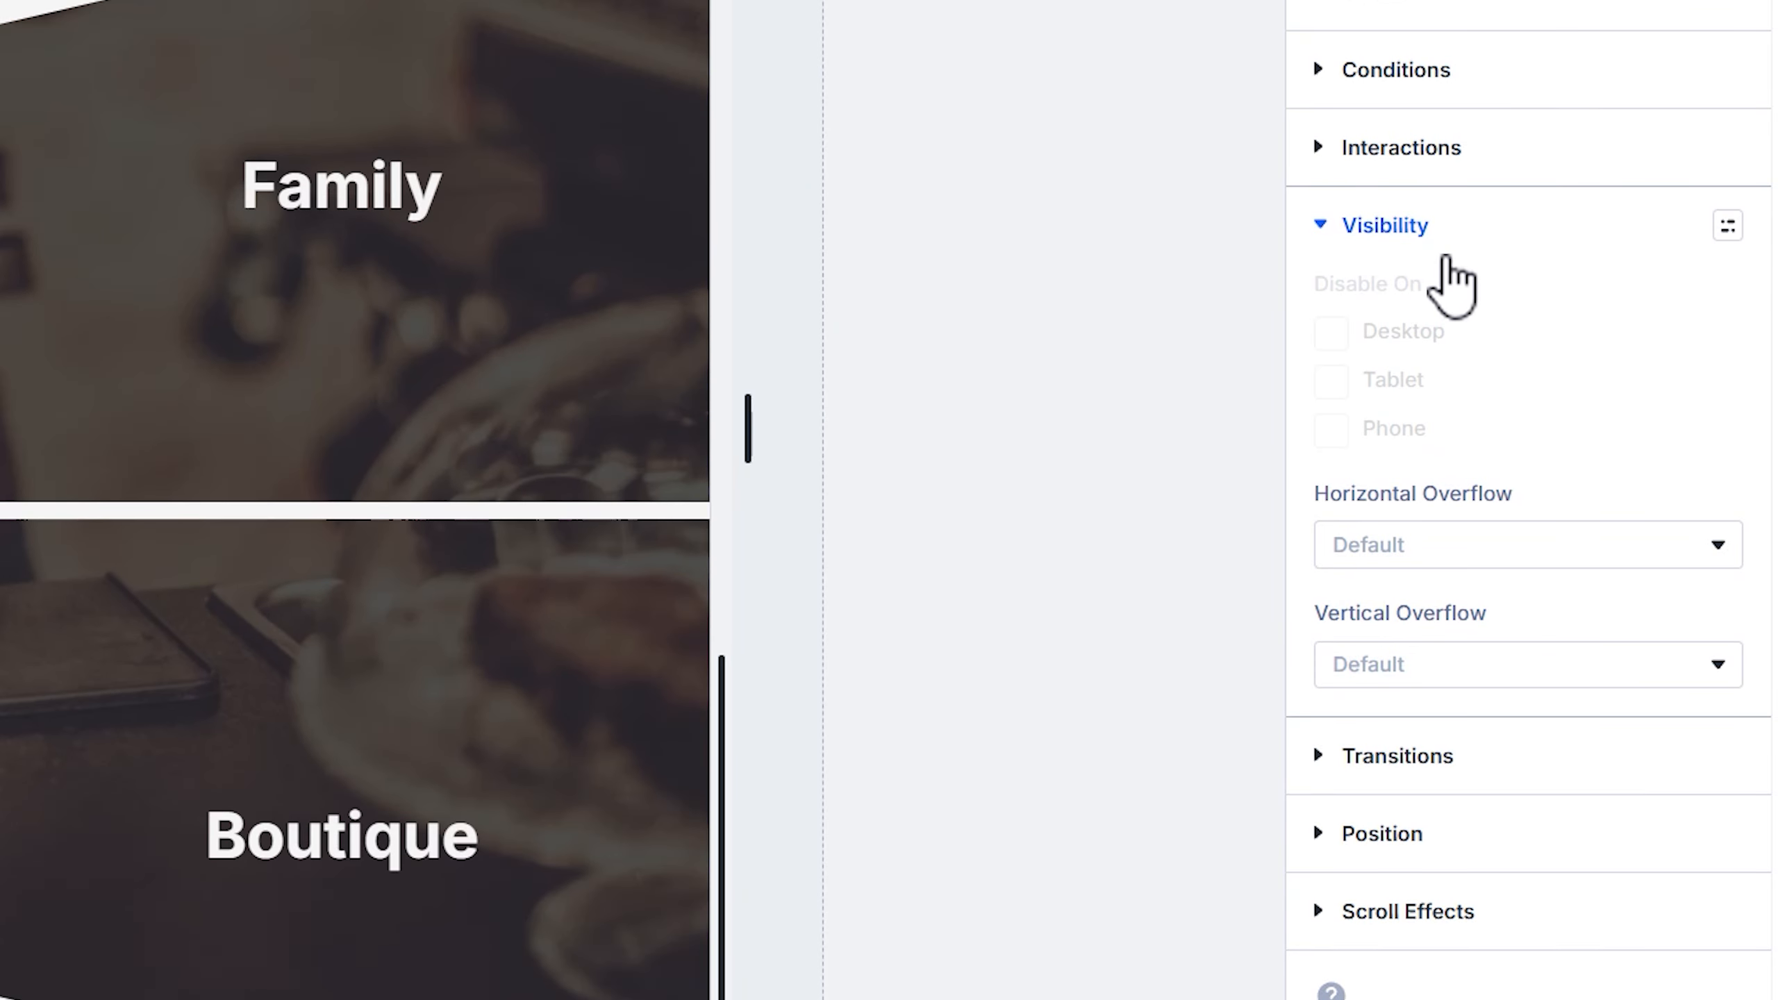
pyautogui.moveTo(1456, 331)
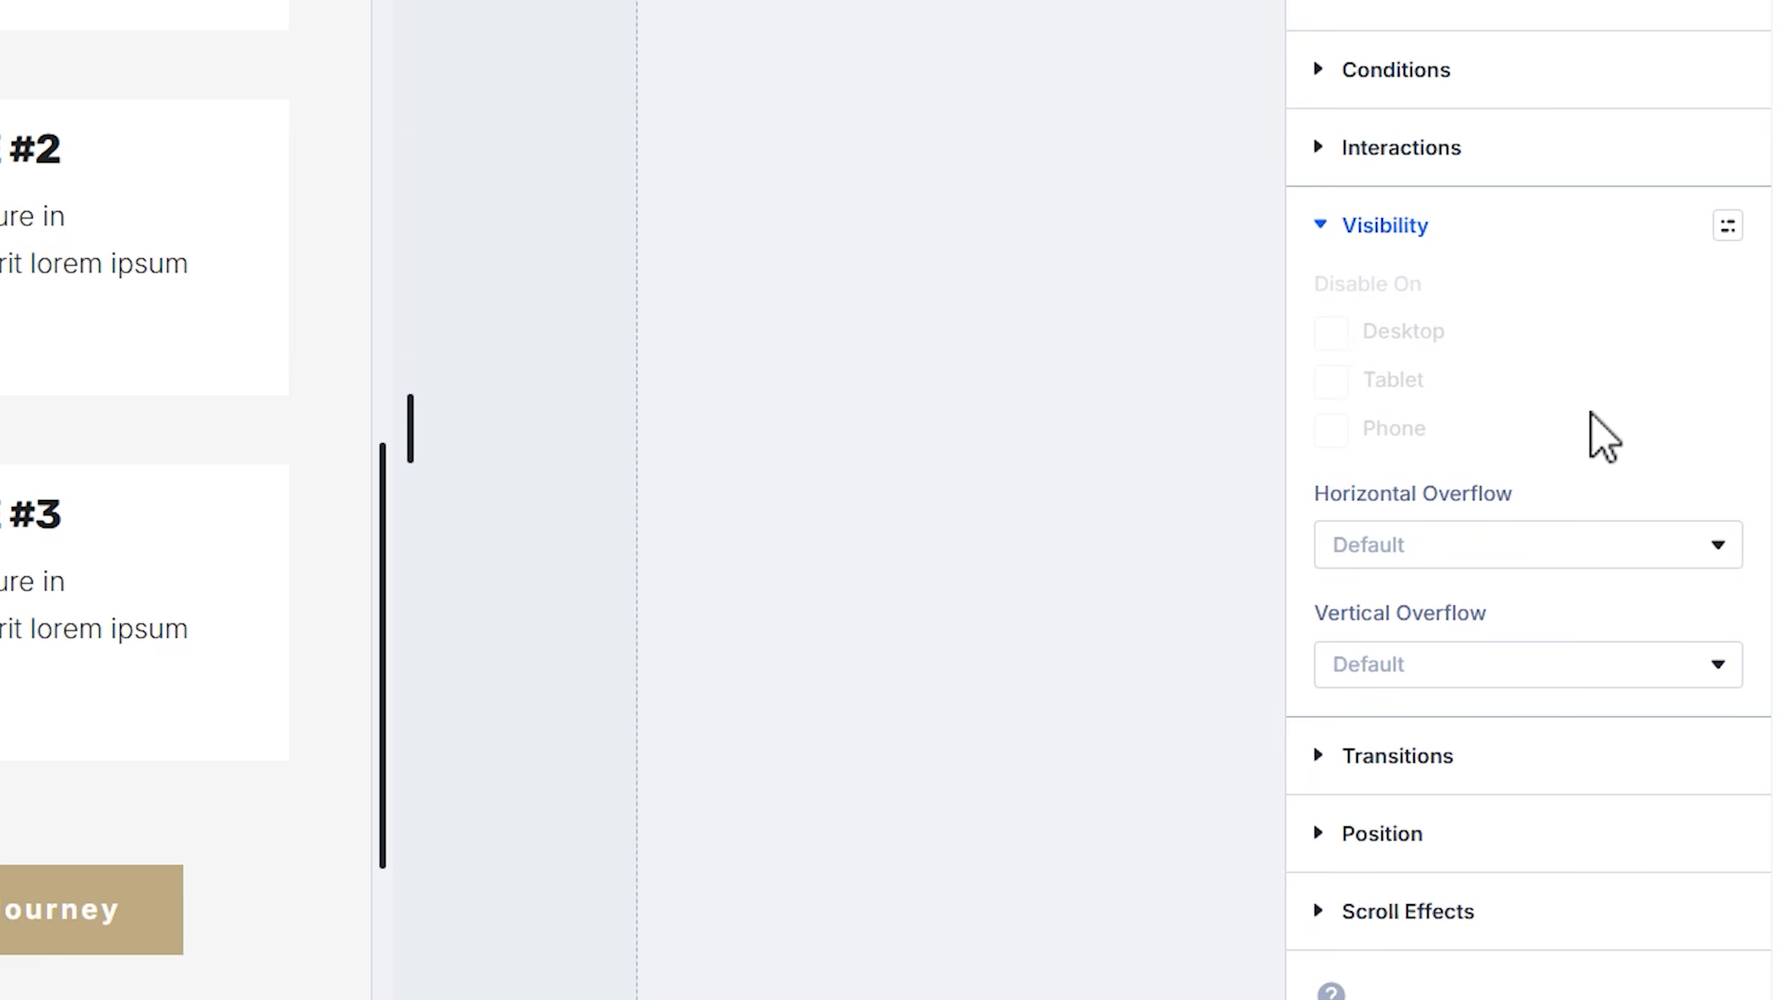
pyautogui.moveTo(1423, 409)
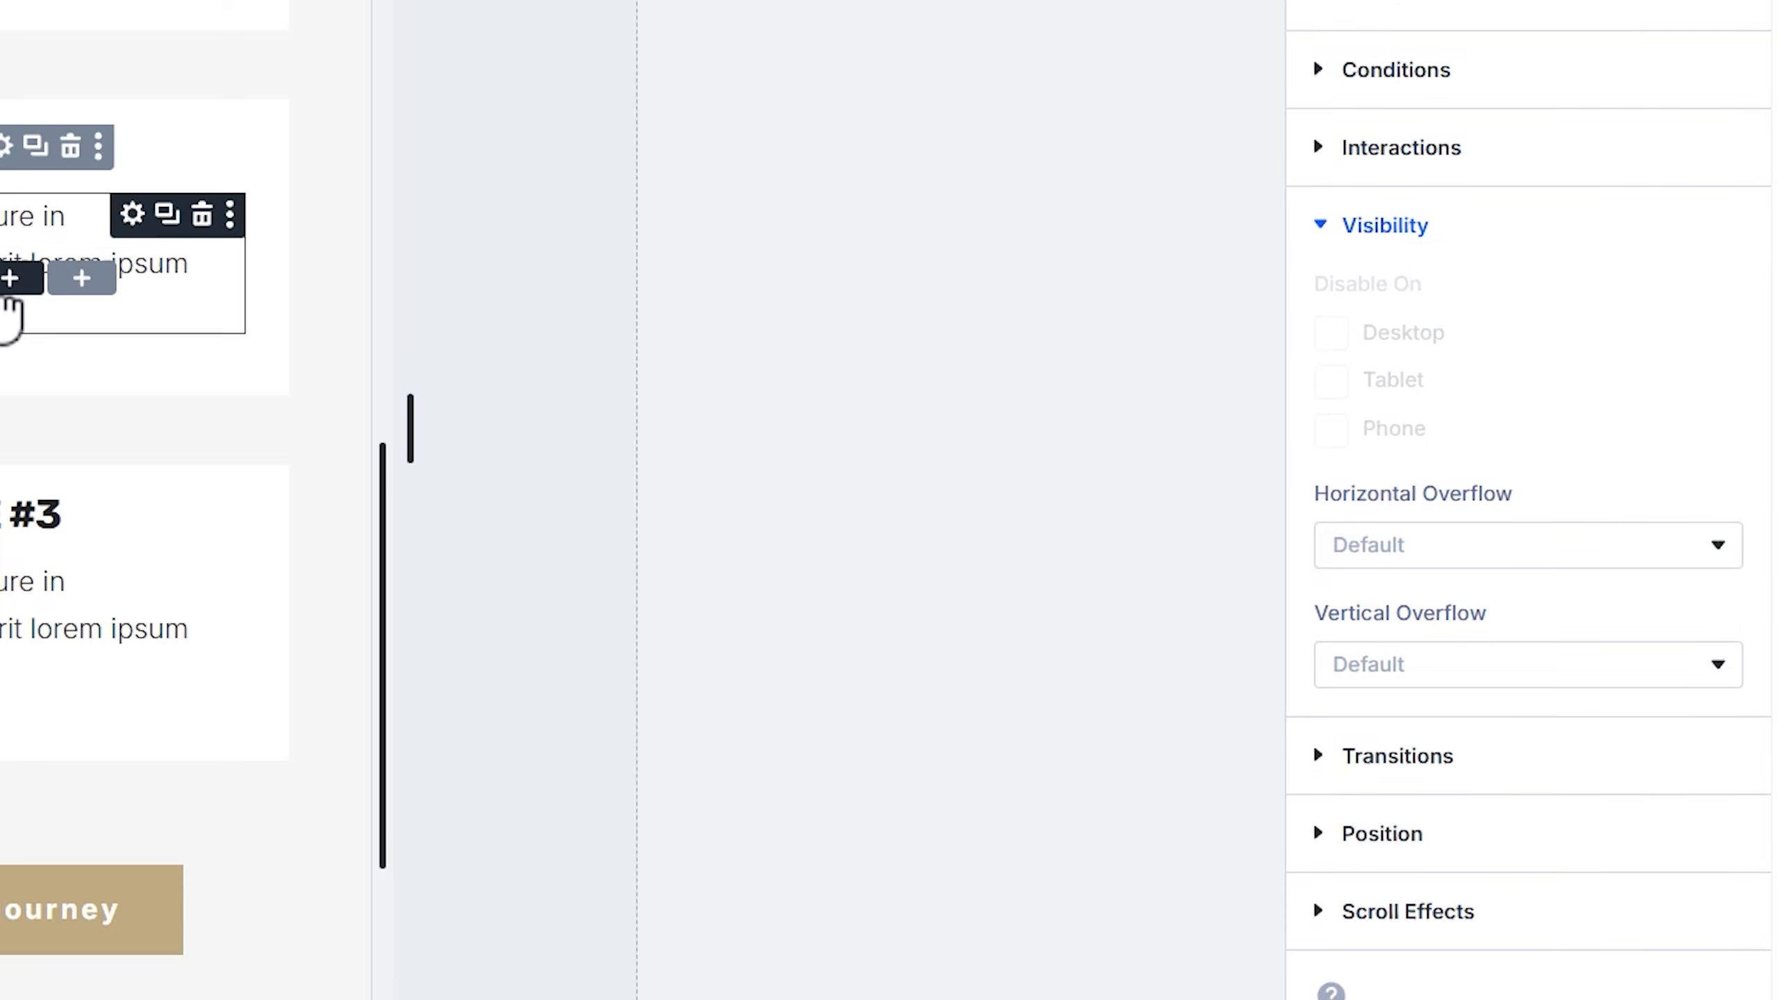
pyautogui.scroll(-5, 8, 309)
pyautogui.scroll(-2, 9, 308)
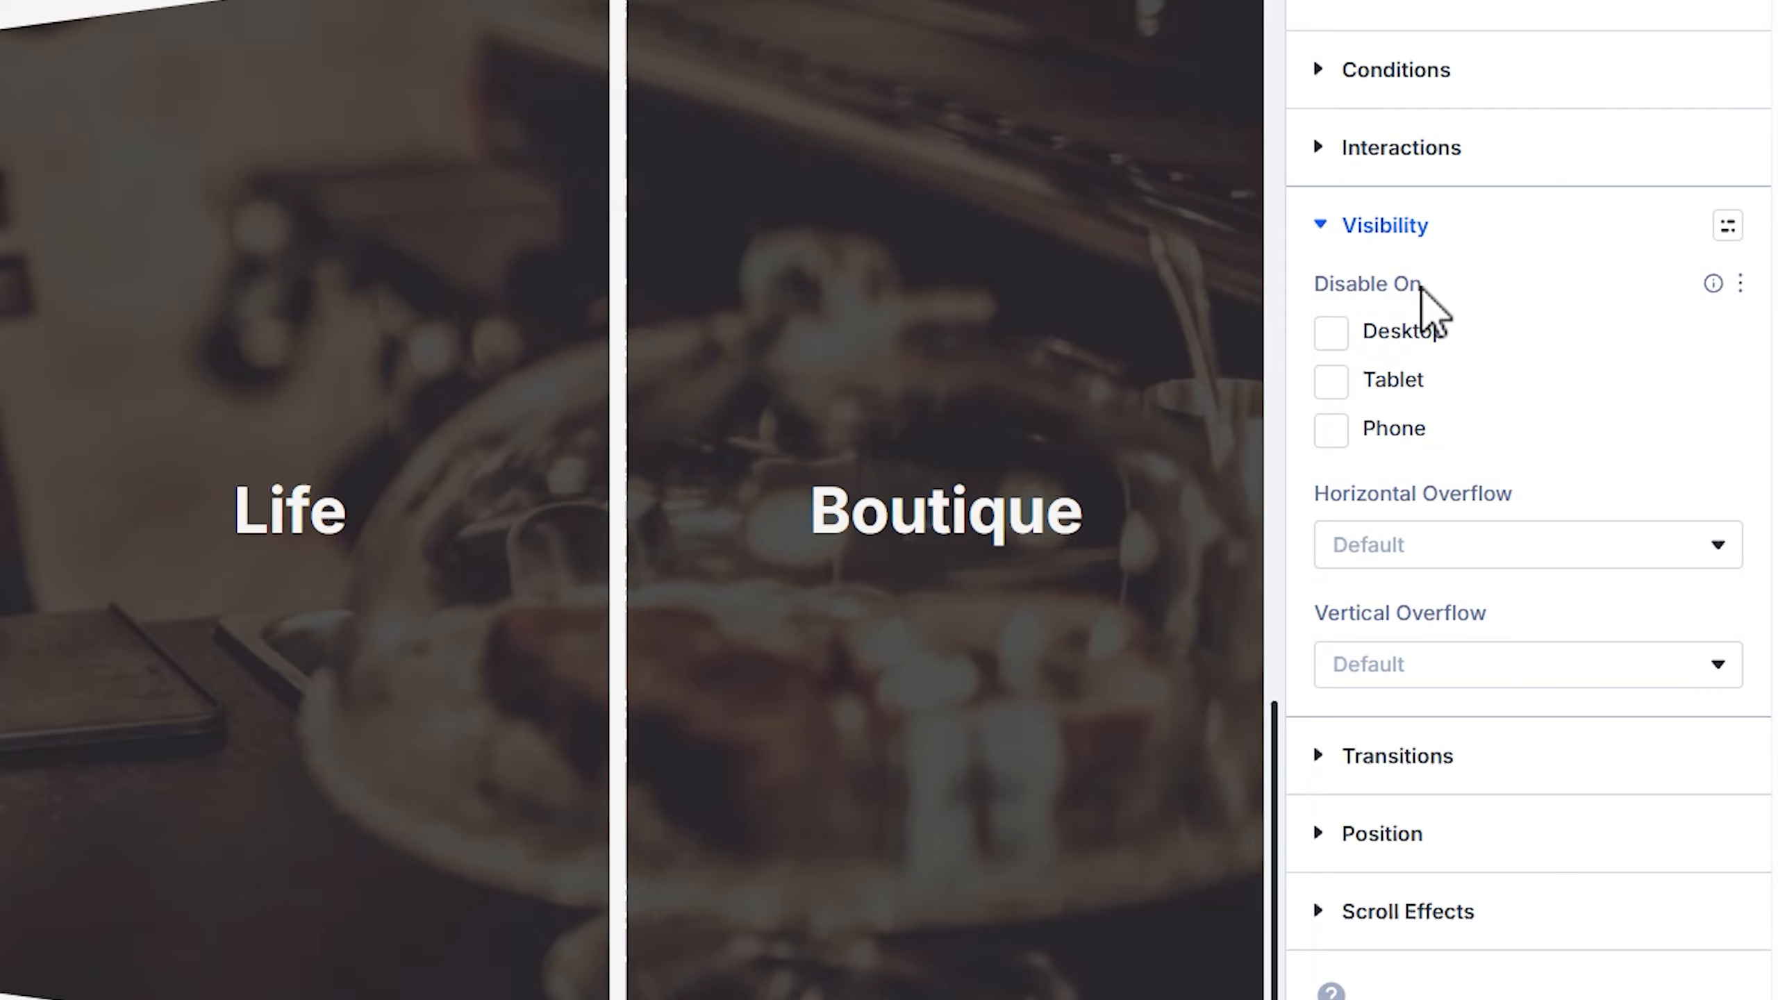
pyautogui.click(1330, 382)
pyautogui.click(1331, 428)
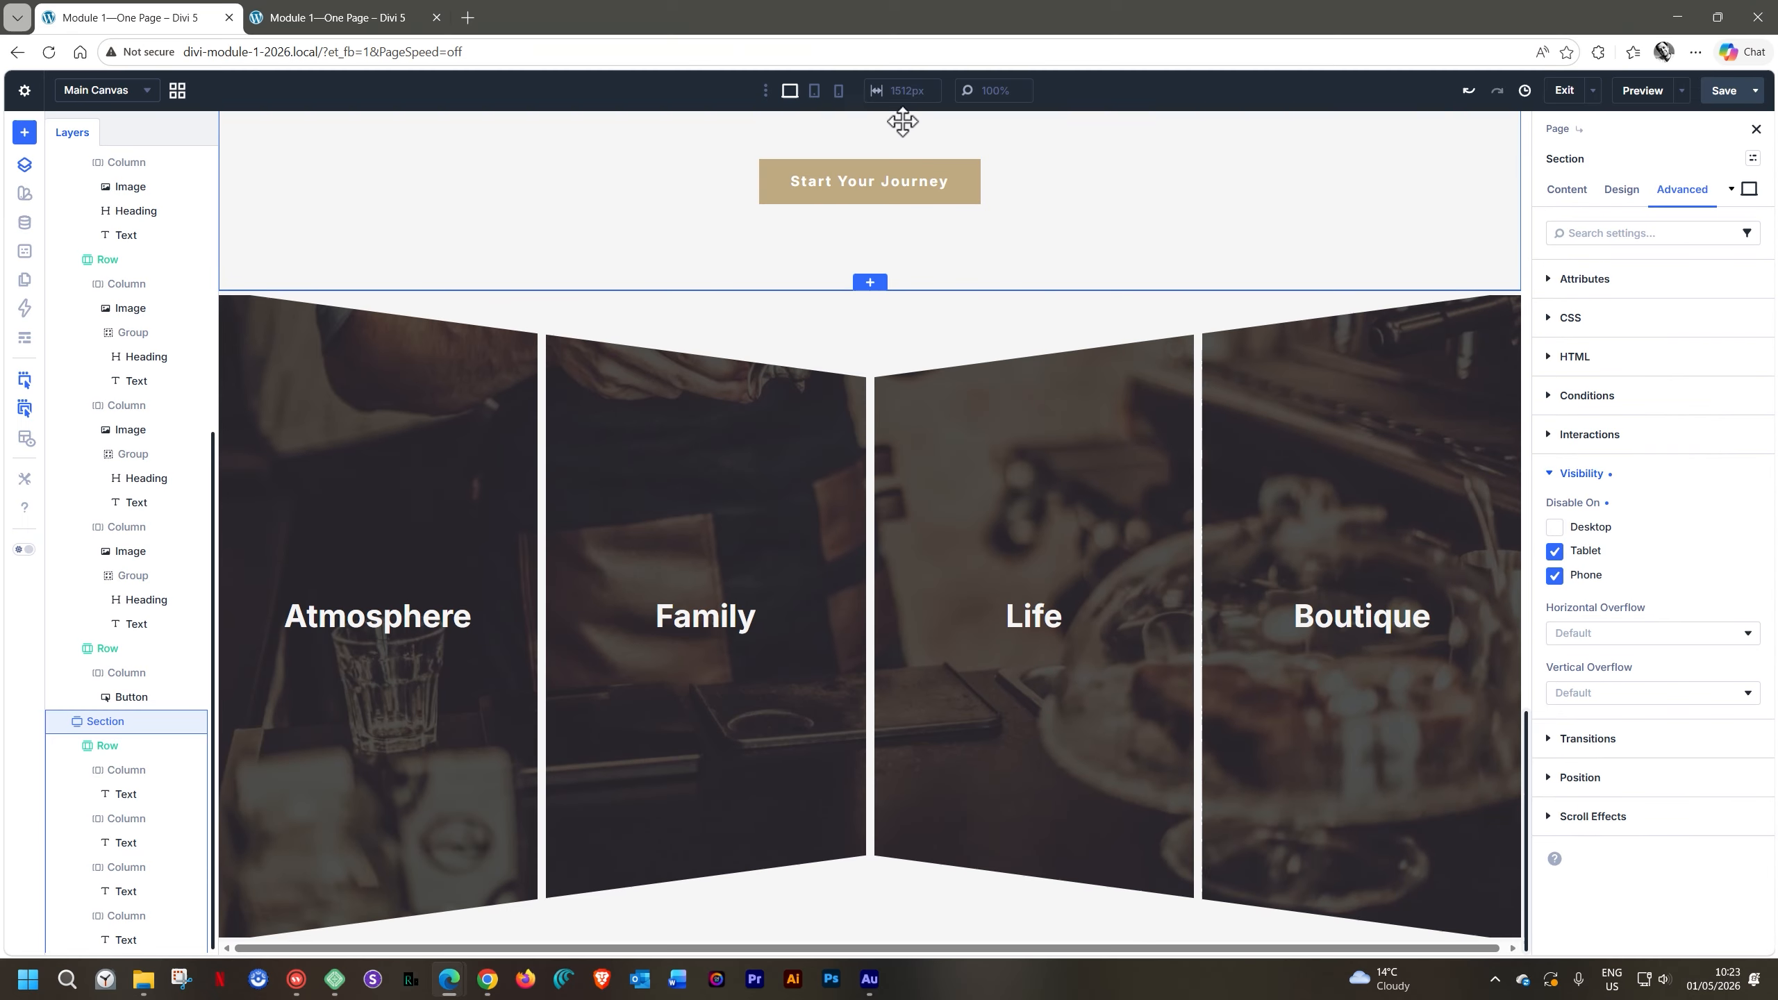
# Check that the section is hidden at tablet and phone widths, then return to desktop
pyautogui.click(815, 98)
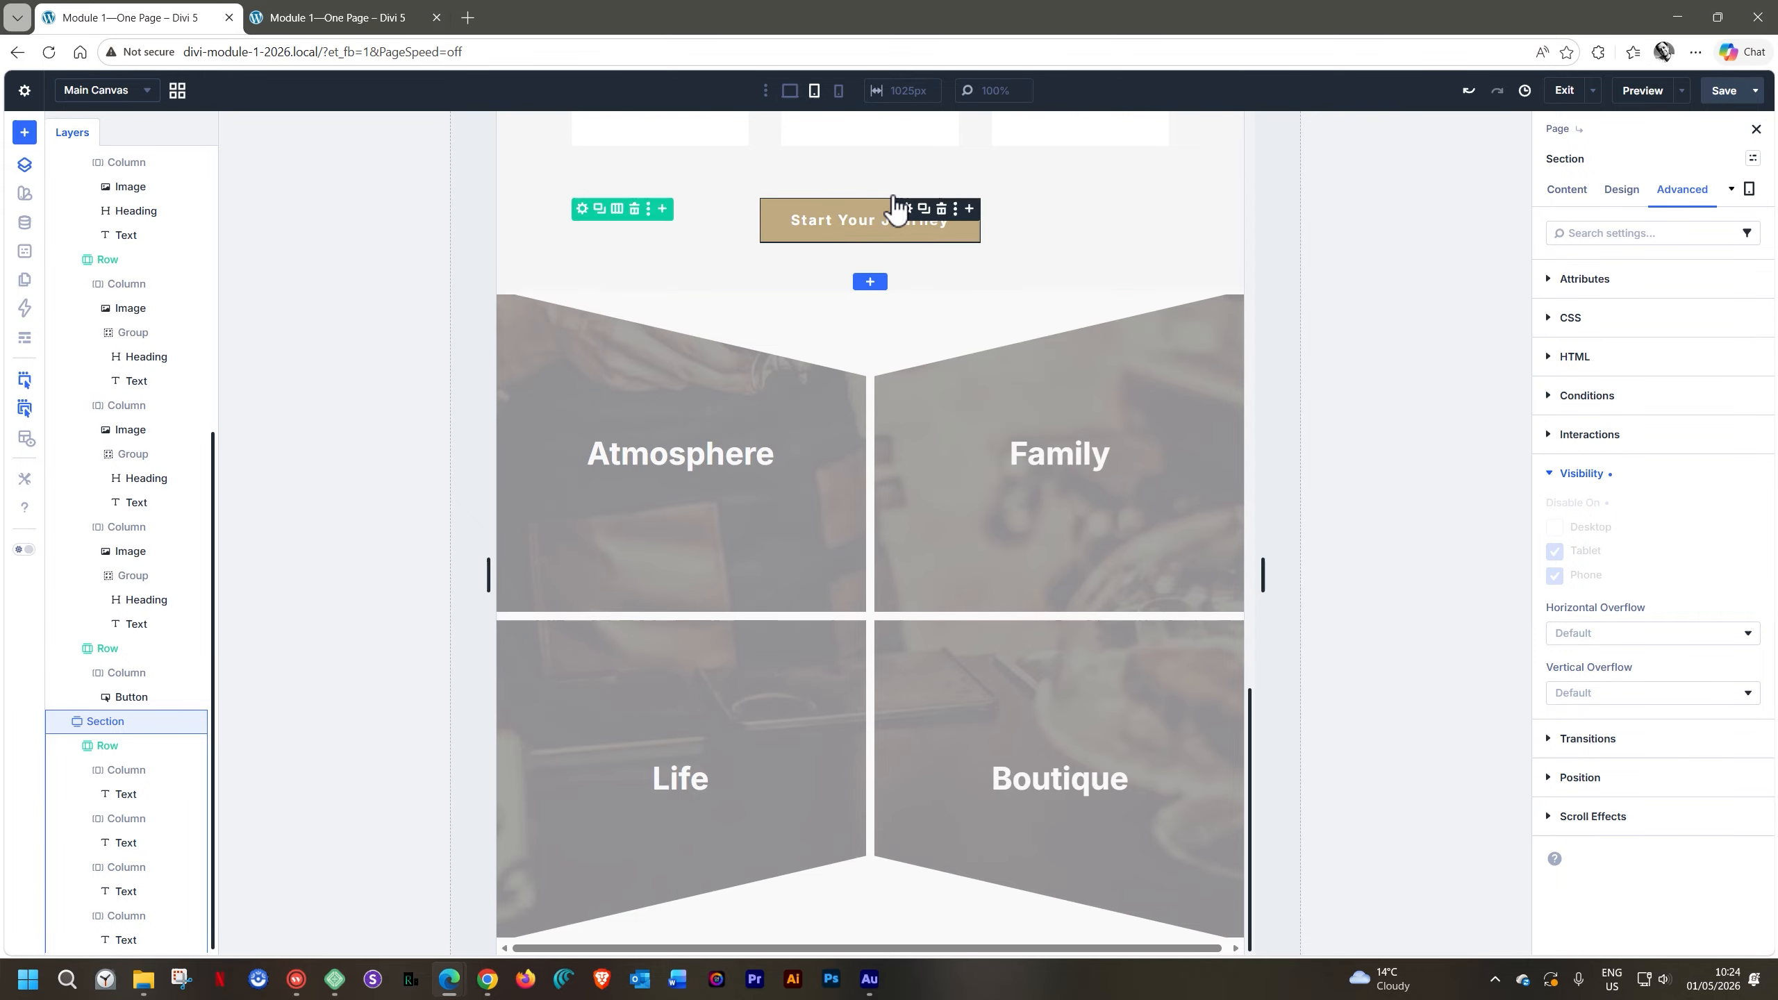
pyautogui.click(838, 91)
pyautogui.scroll(-6, 993, 765)
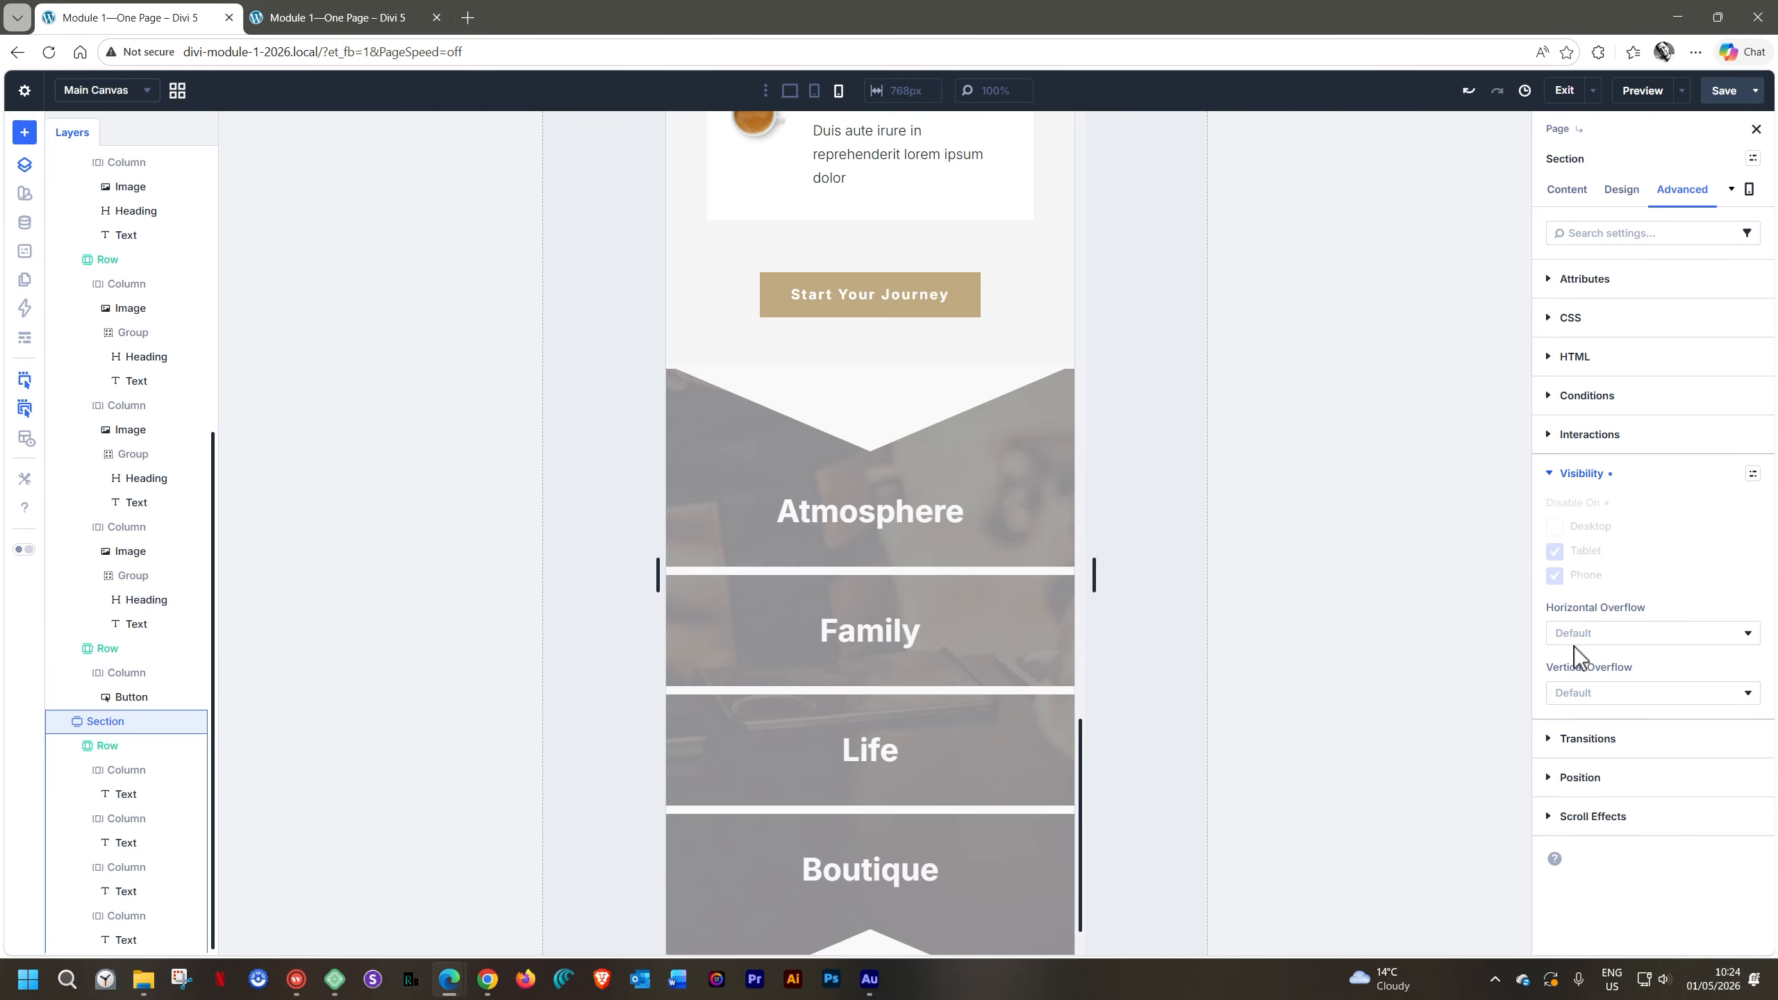
pyautogui.click(791, 91)
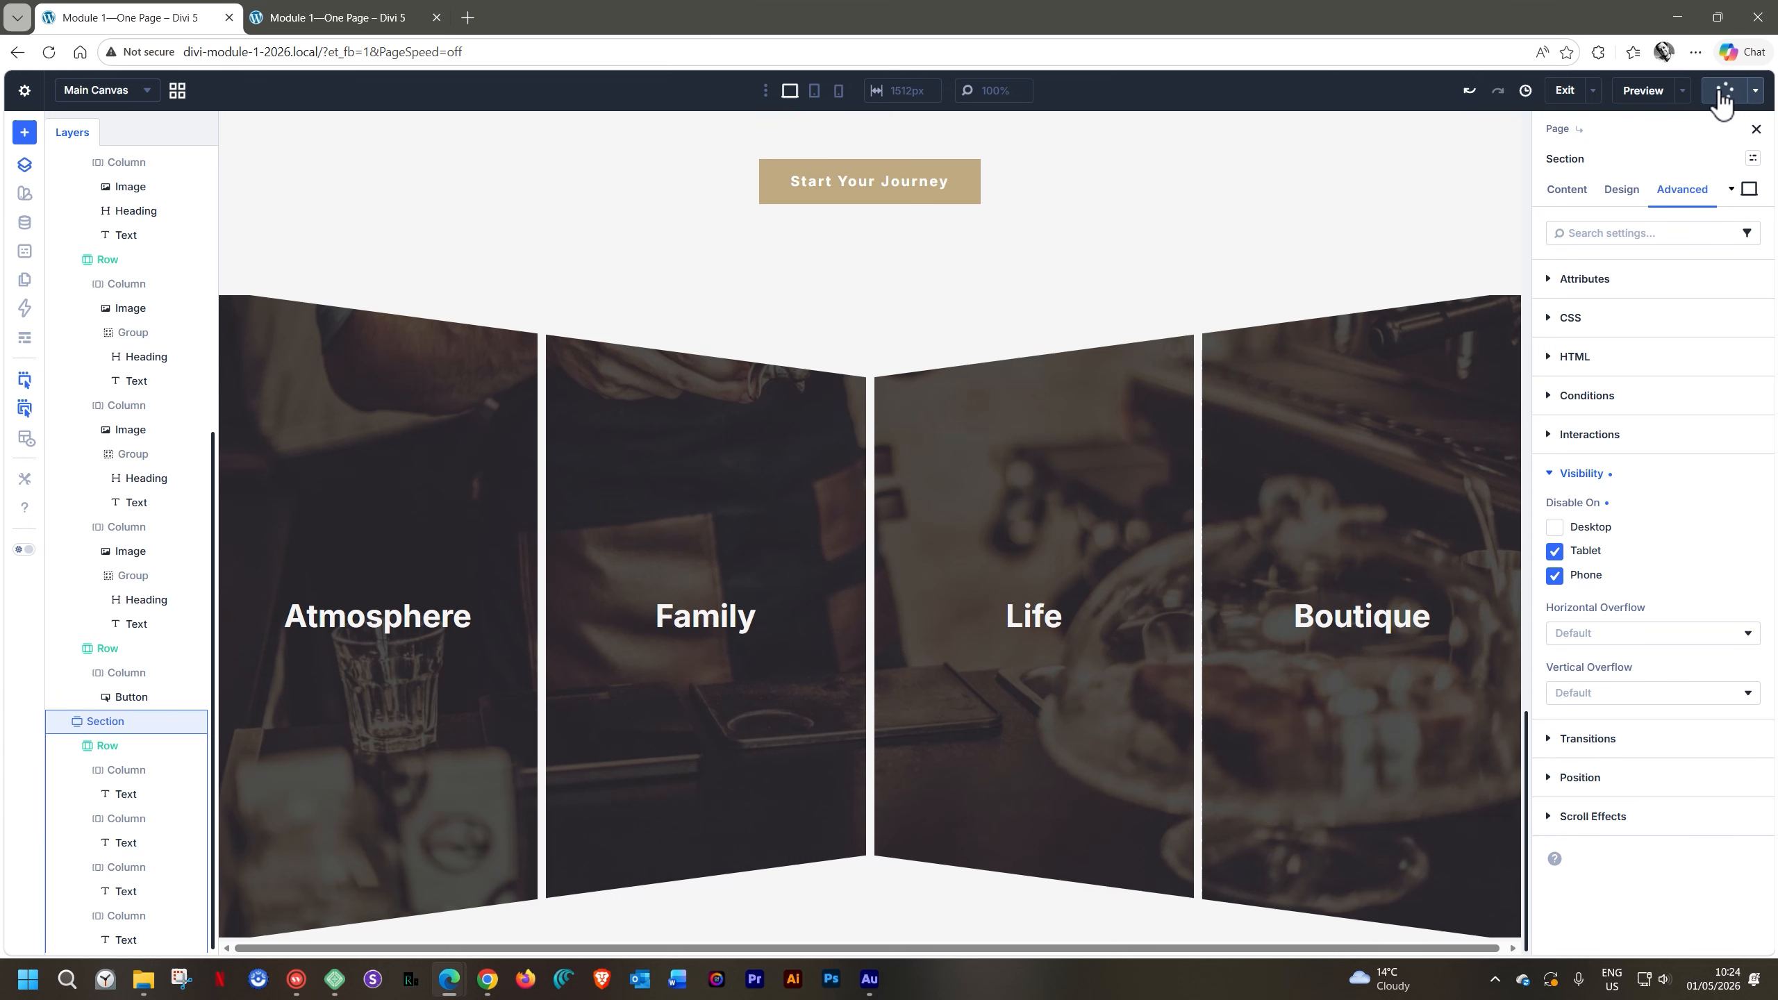
# Reload the site preview and scroll to the Atmosphere, Family, Life and Boutique columns
pyautogui.click(378, 10)
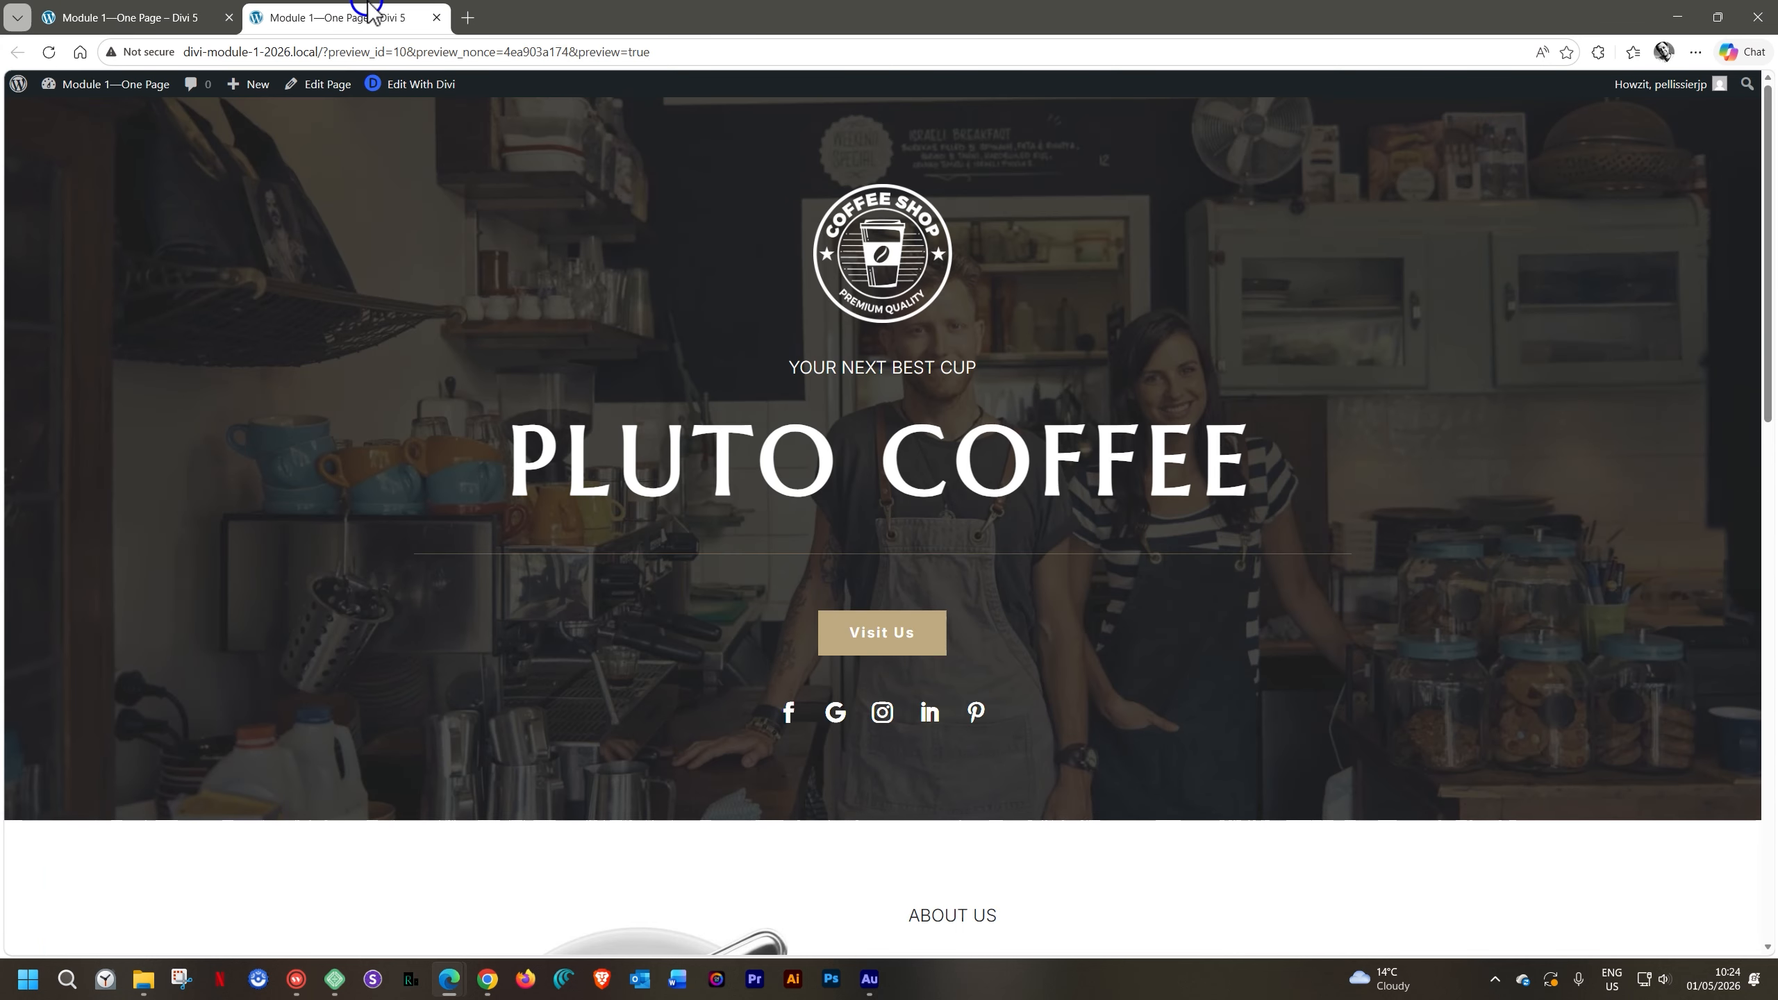
pyautogui.click(51, 54)
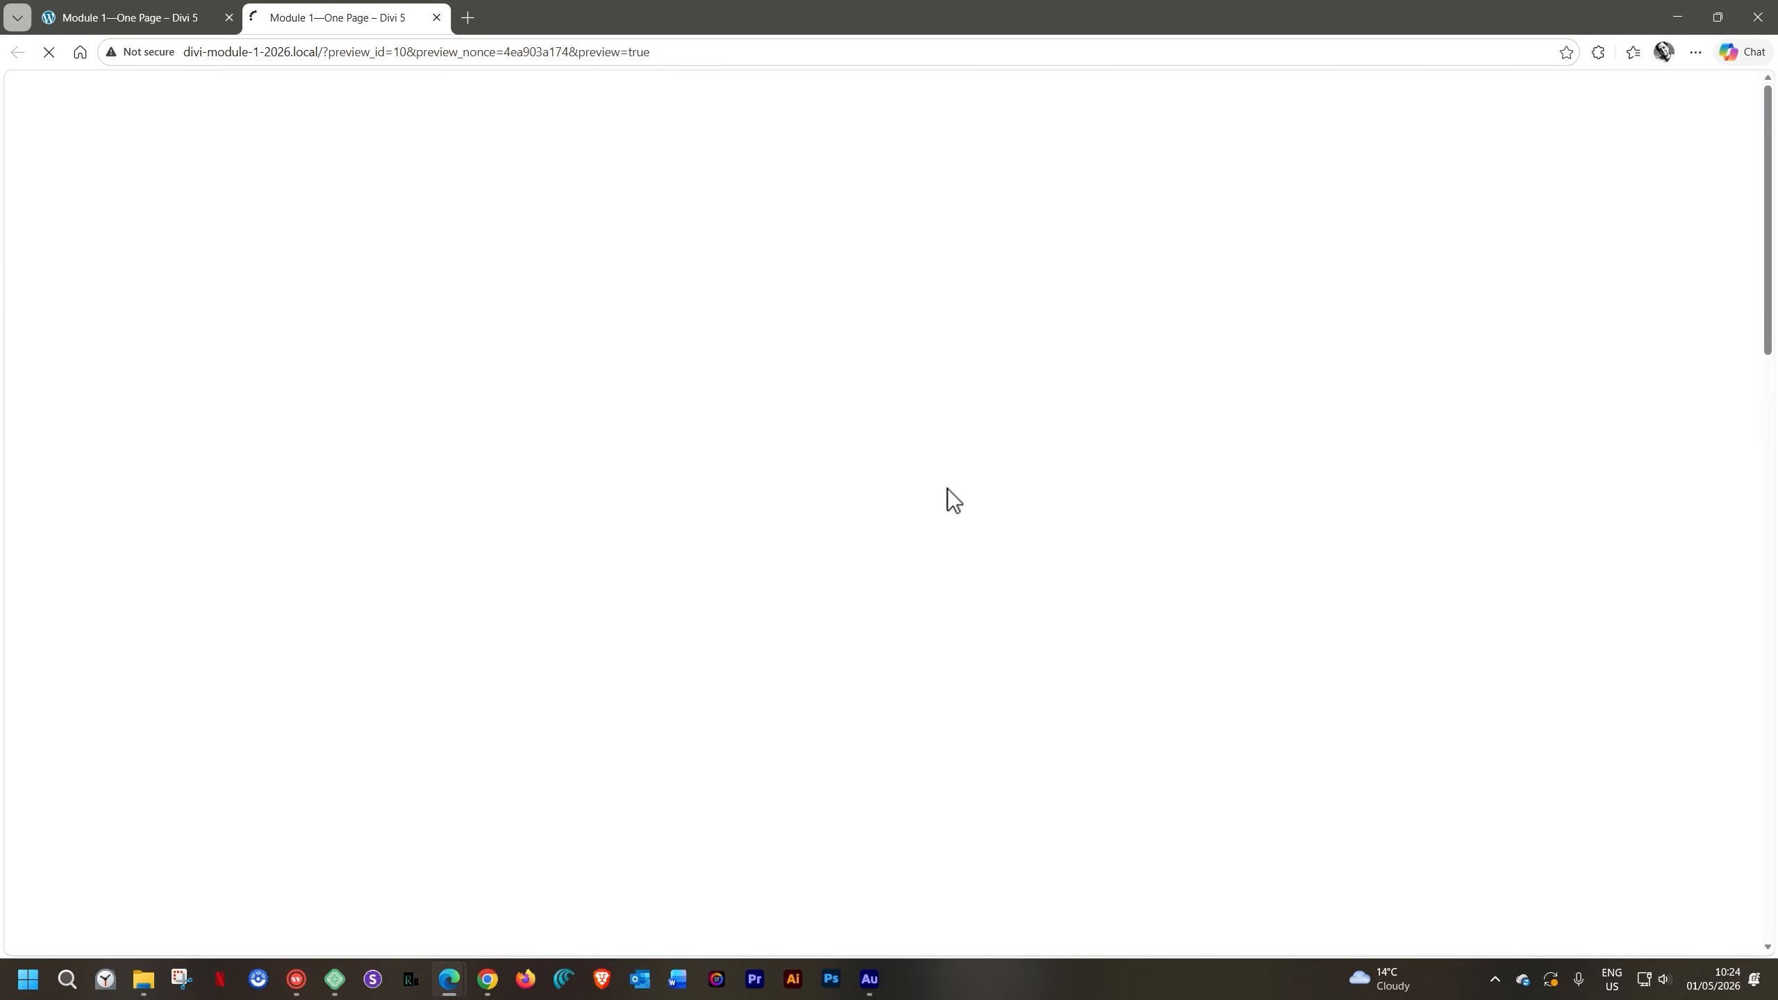
pyautogui.scroll(-15, 969, 495)
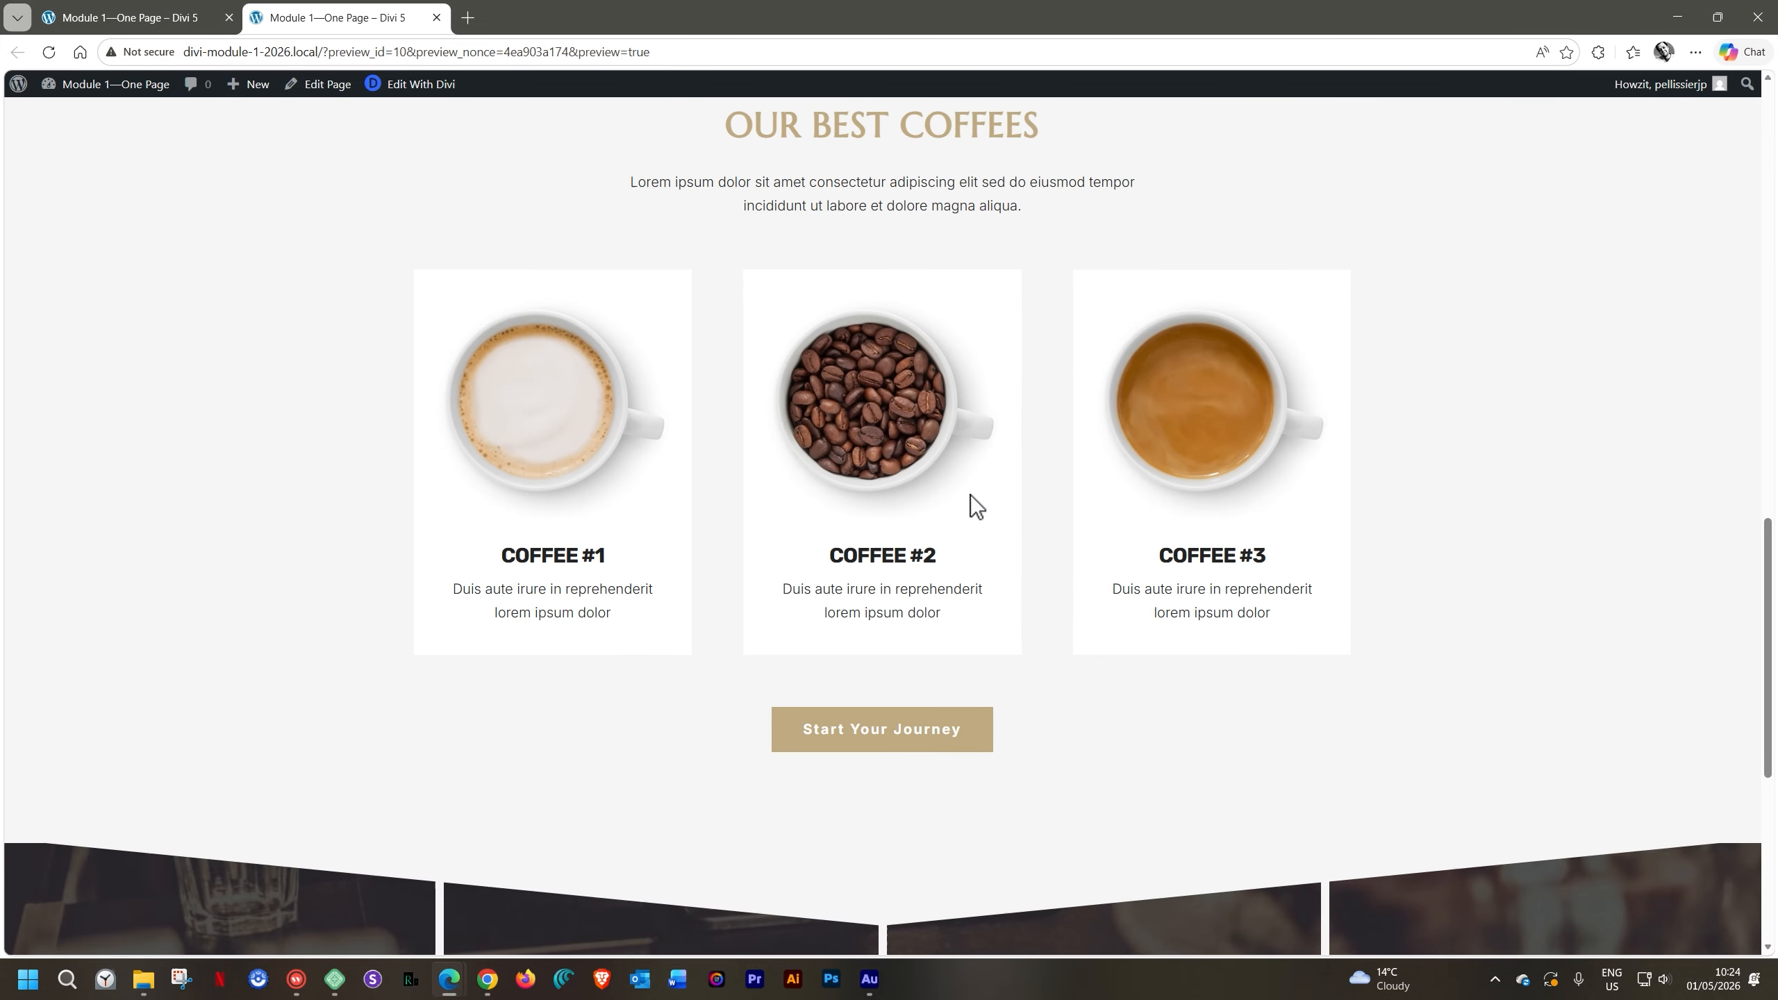
pyautogui.scroll(-2, 970, 494)
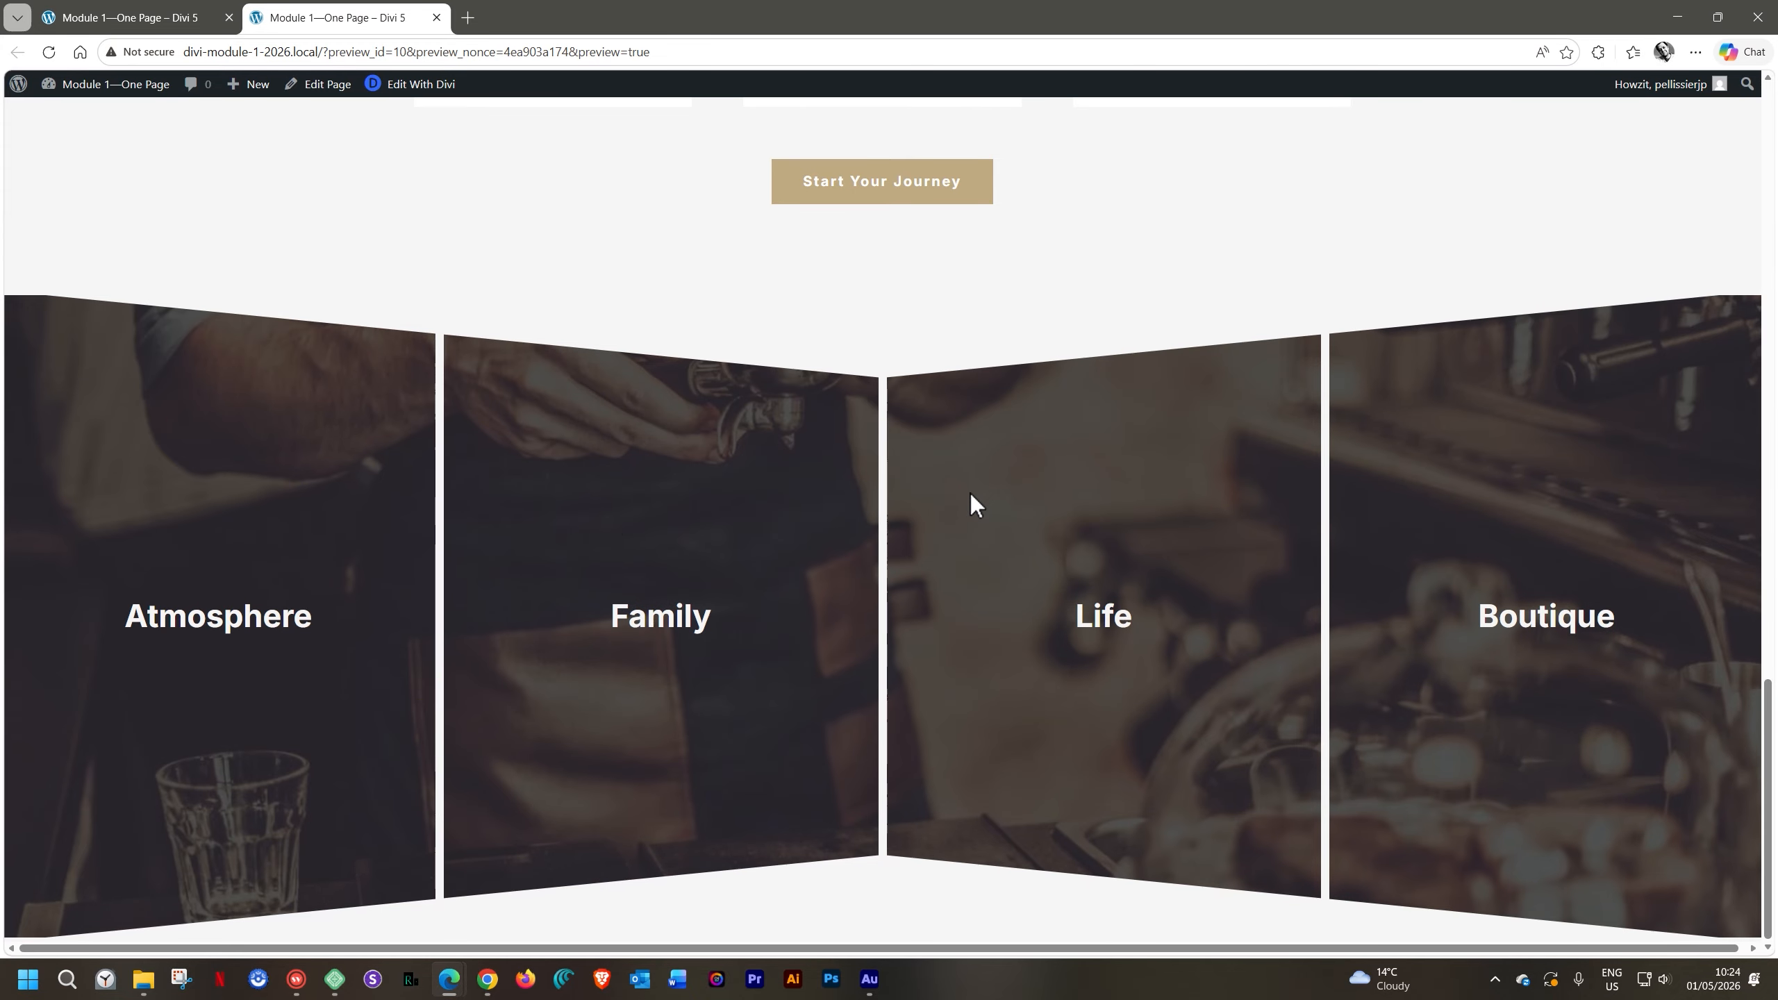
# Turn on DevTools device emulation, trying iPhone 12 Pro before settling on iPad Air
pyautogui.press('F12')
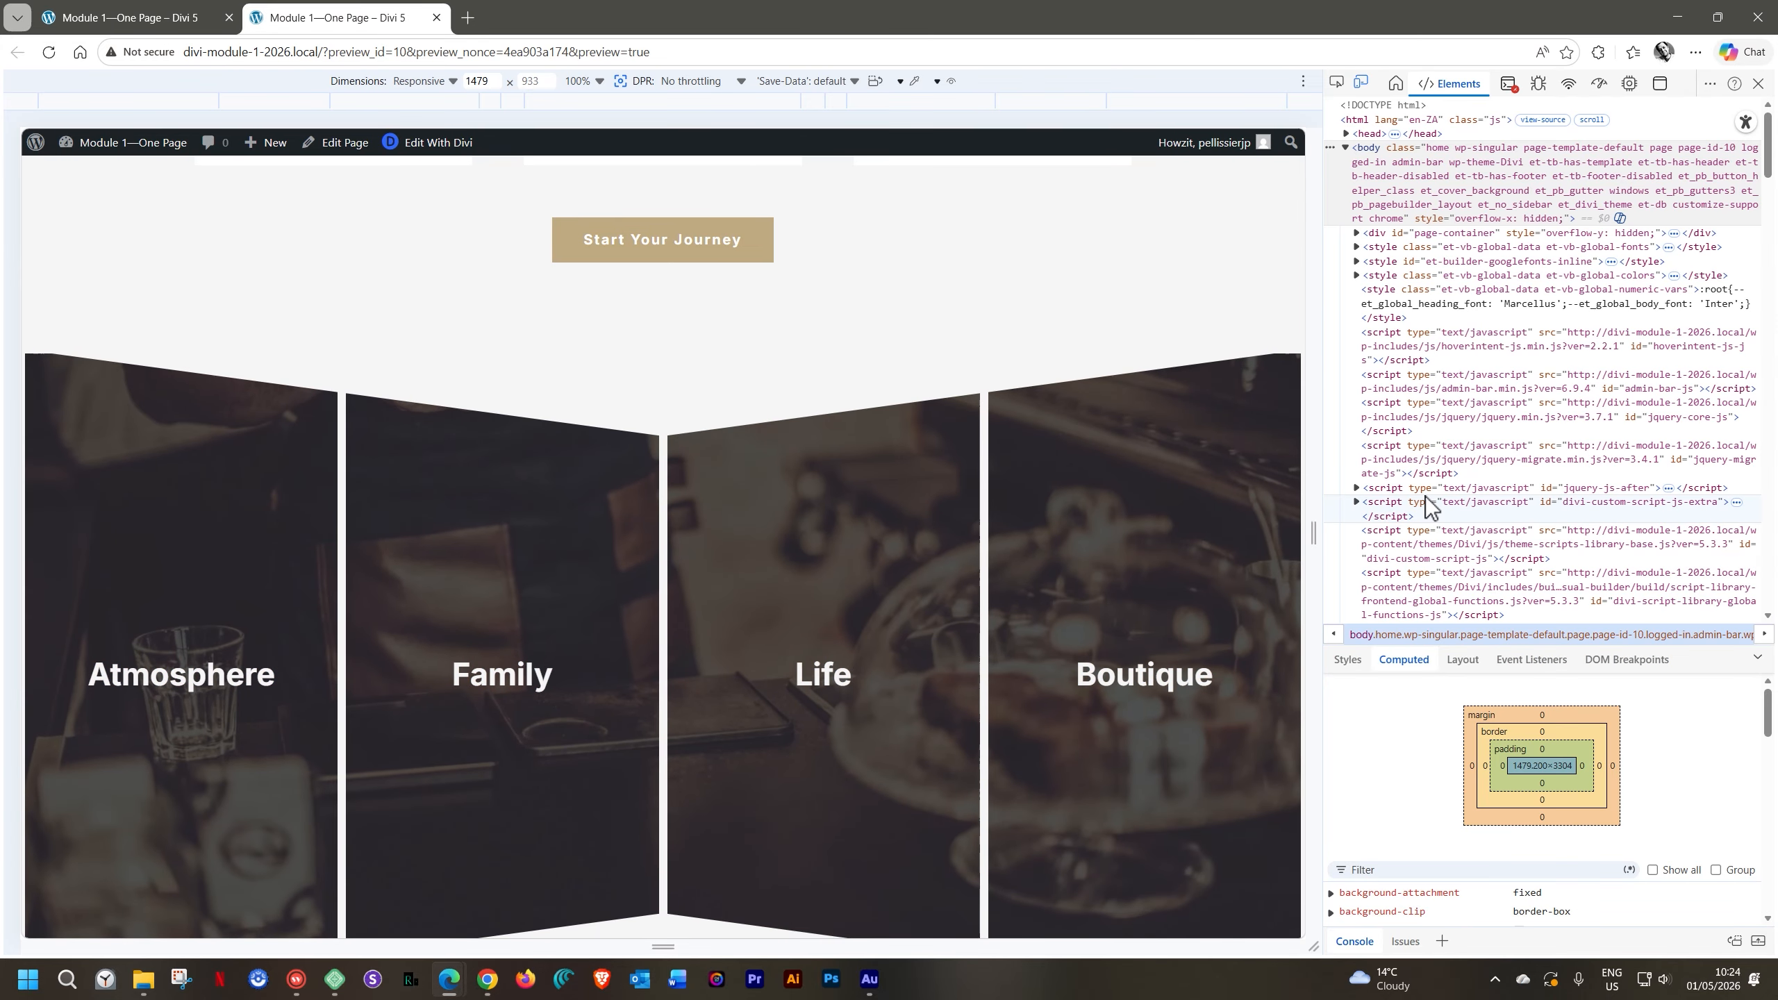
pyautogui.click(1362, 81)
pyautogui.click(1361, 81)
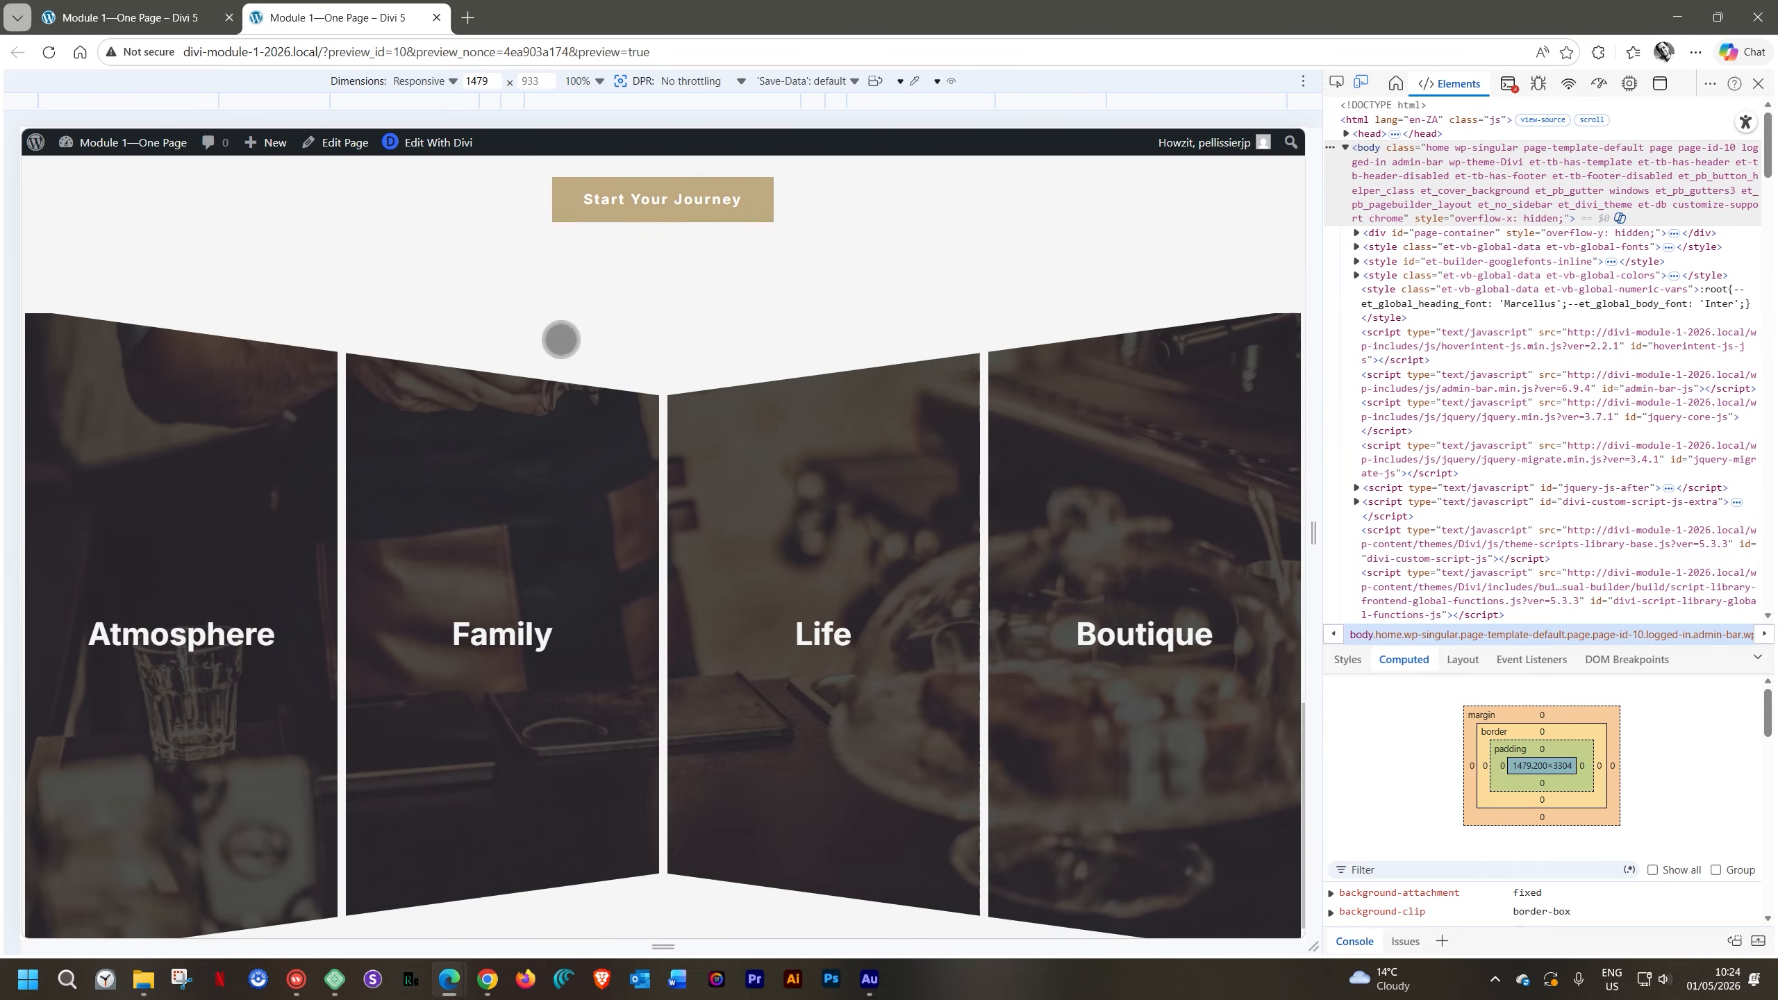
pyautogui.click(453, 80)
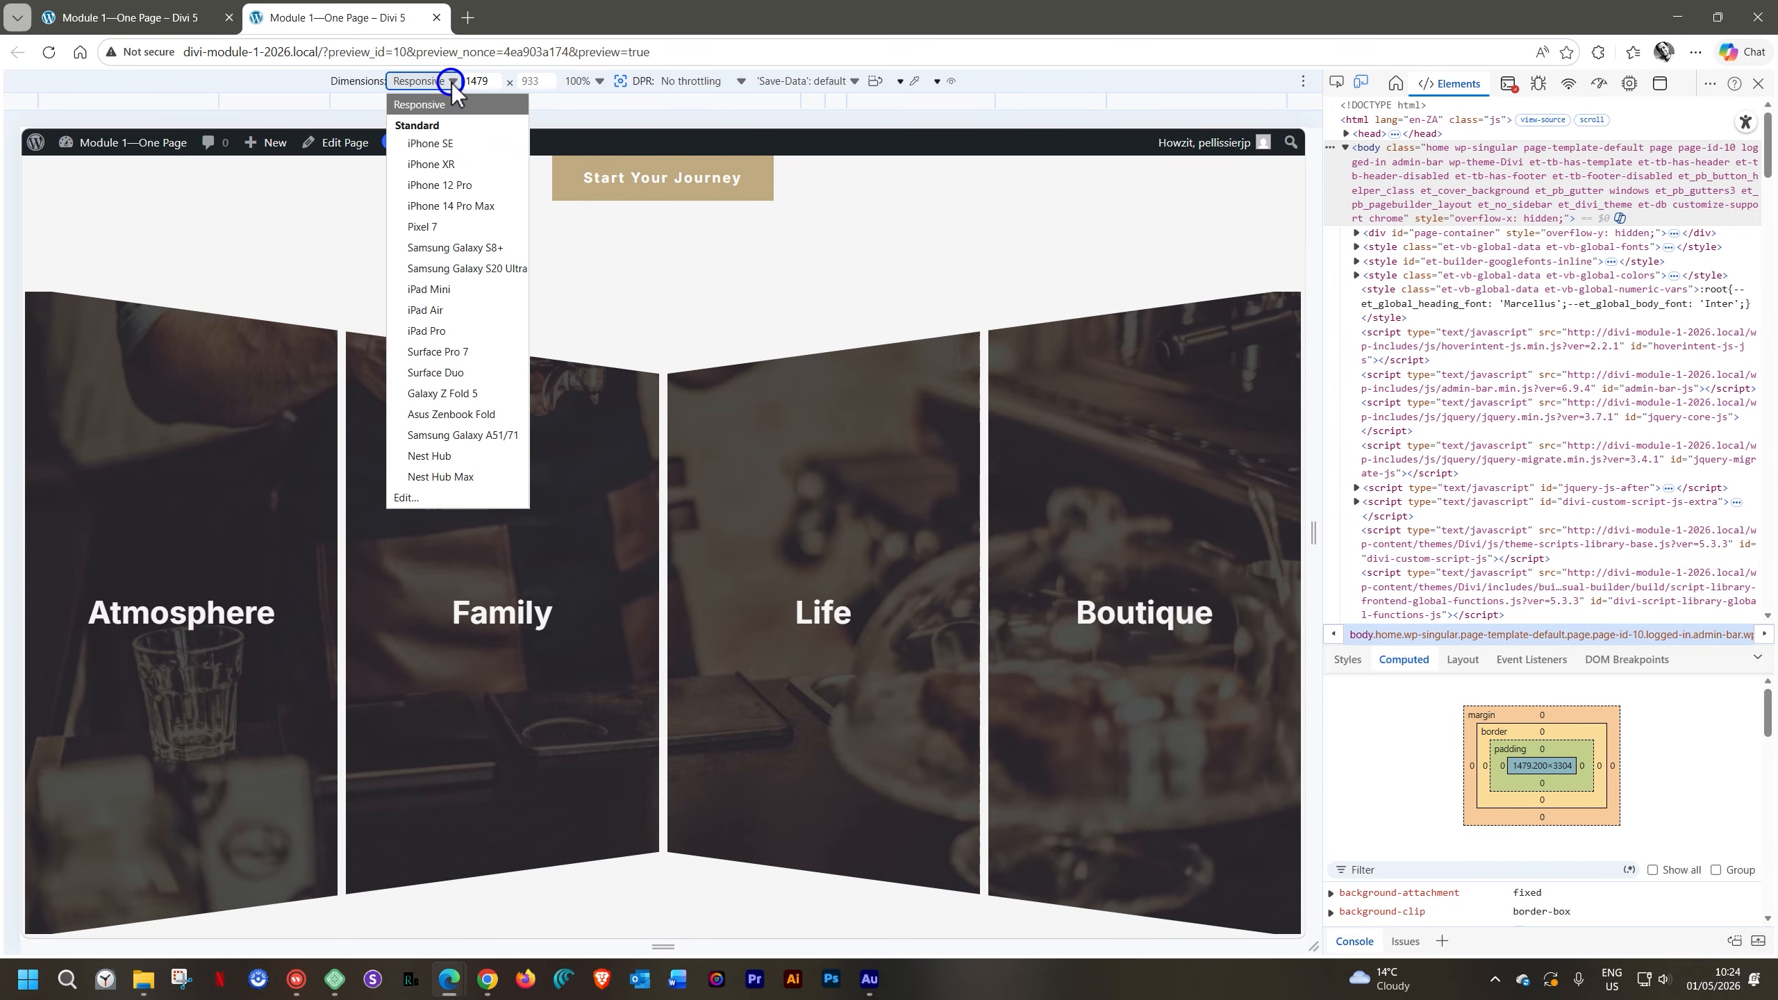
pyautogui.click(453, 184)
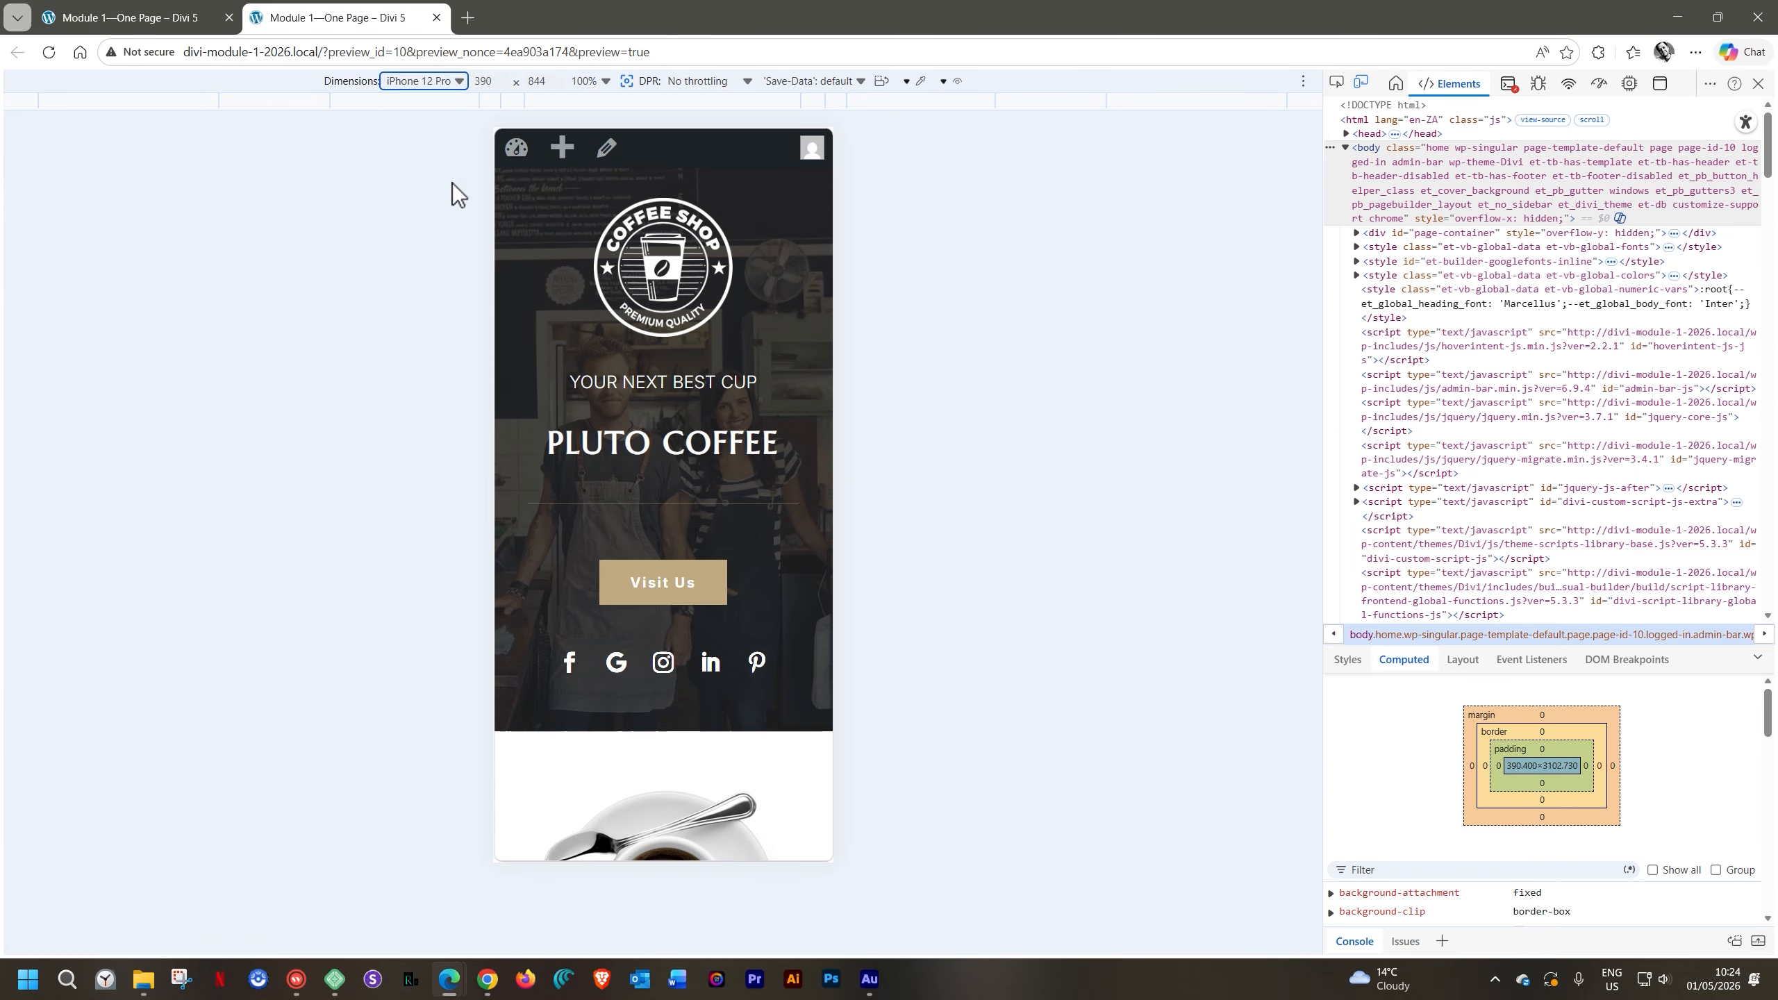
pyautogui.scroll(-8, 780, 567)
pyautogui.scroll(-10, 780, 567)
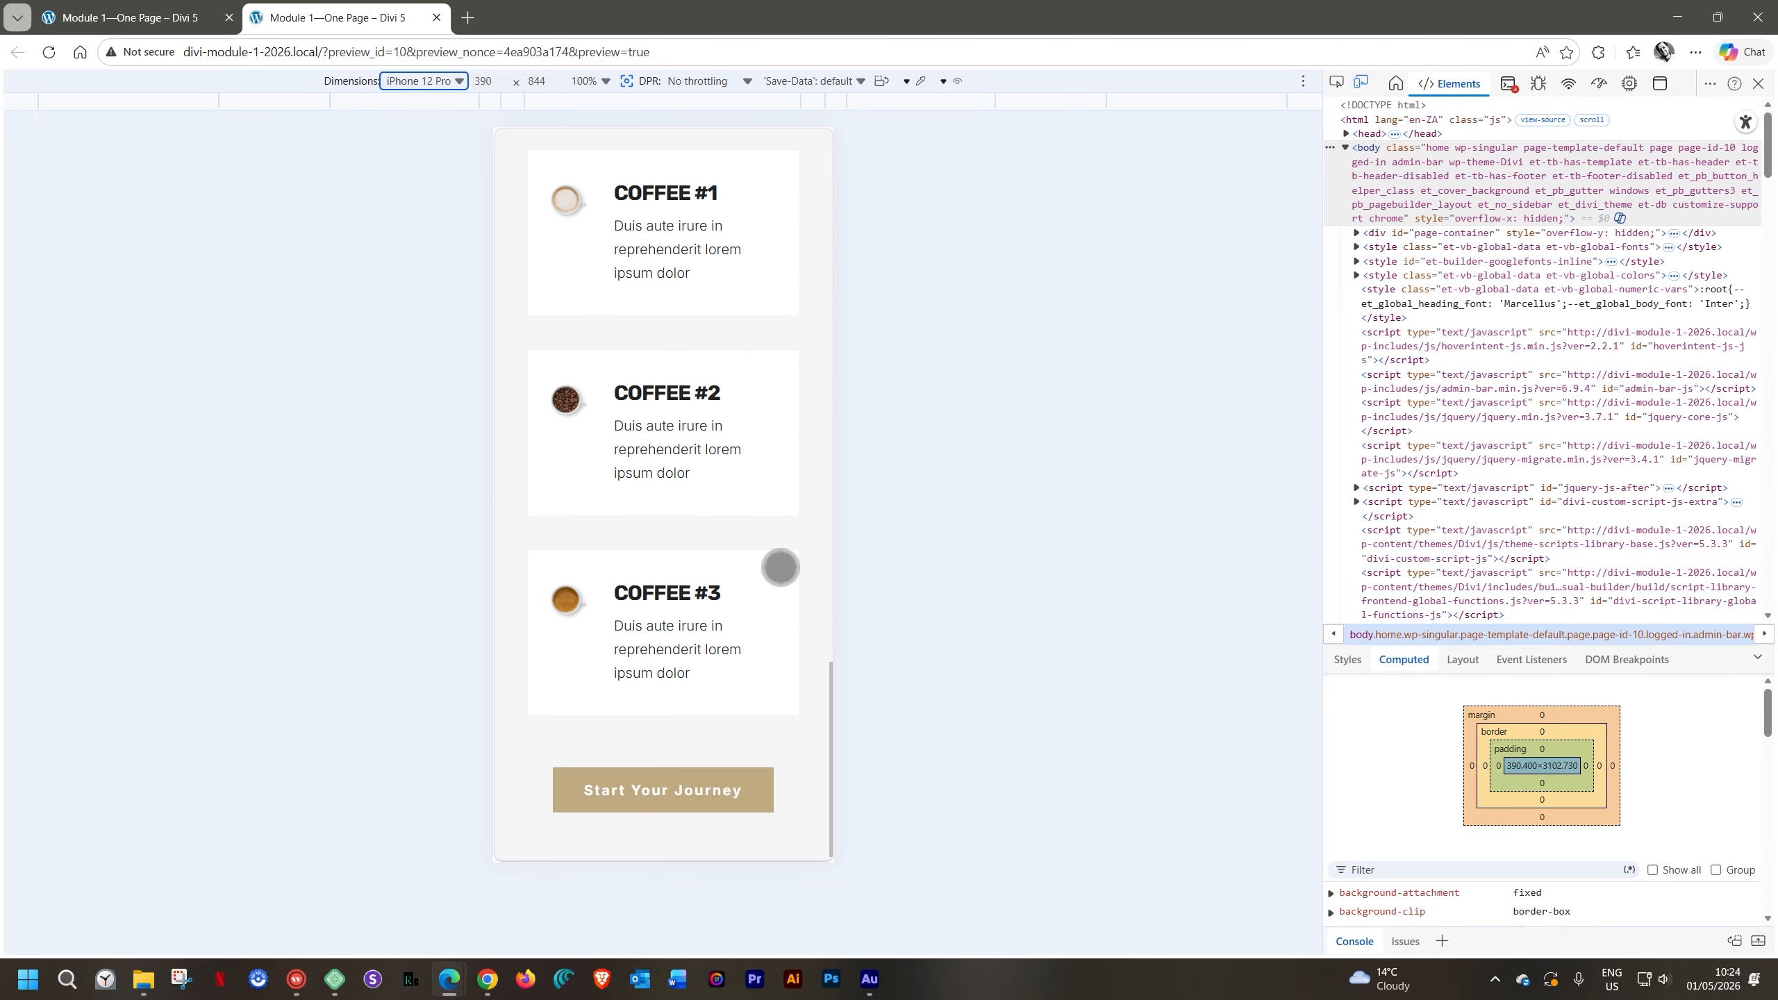
pyautogui.scroll(9, 780, 568)
pyautogui.scroll(10, 780, 568)
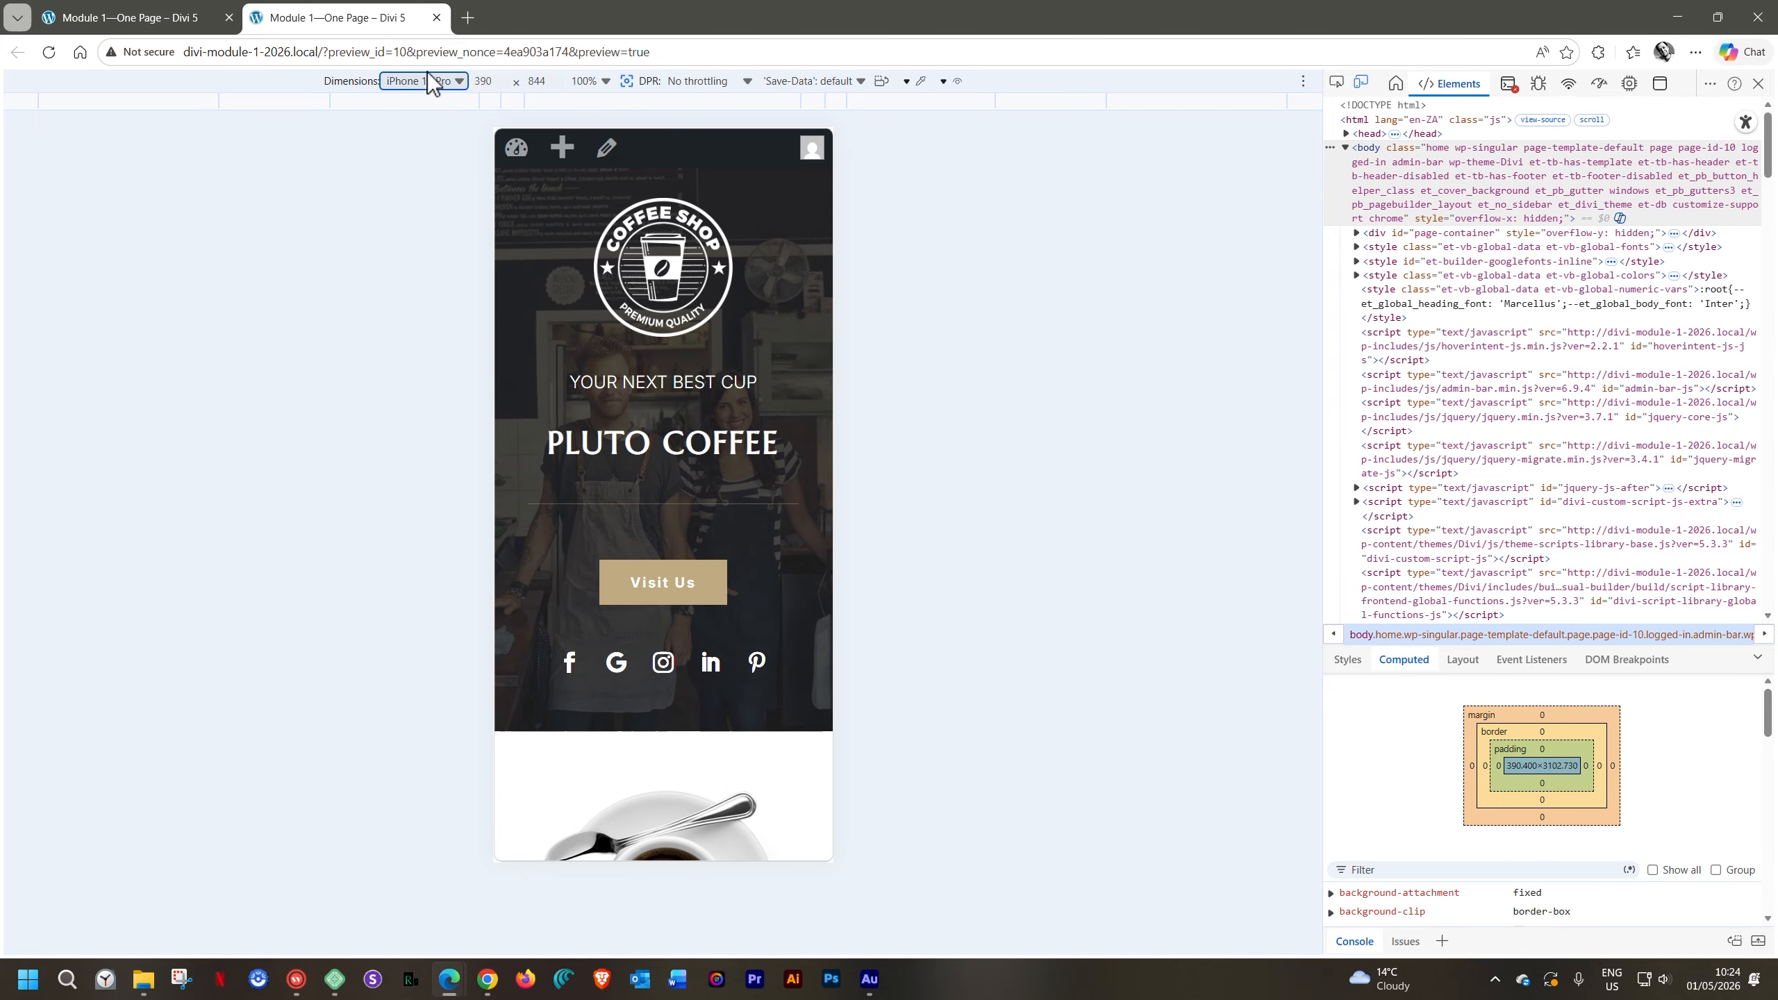
pyautogui.click(452, 85)
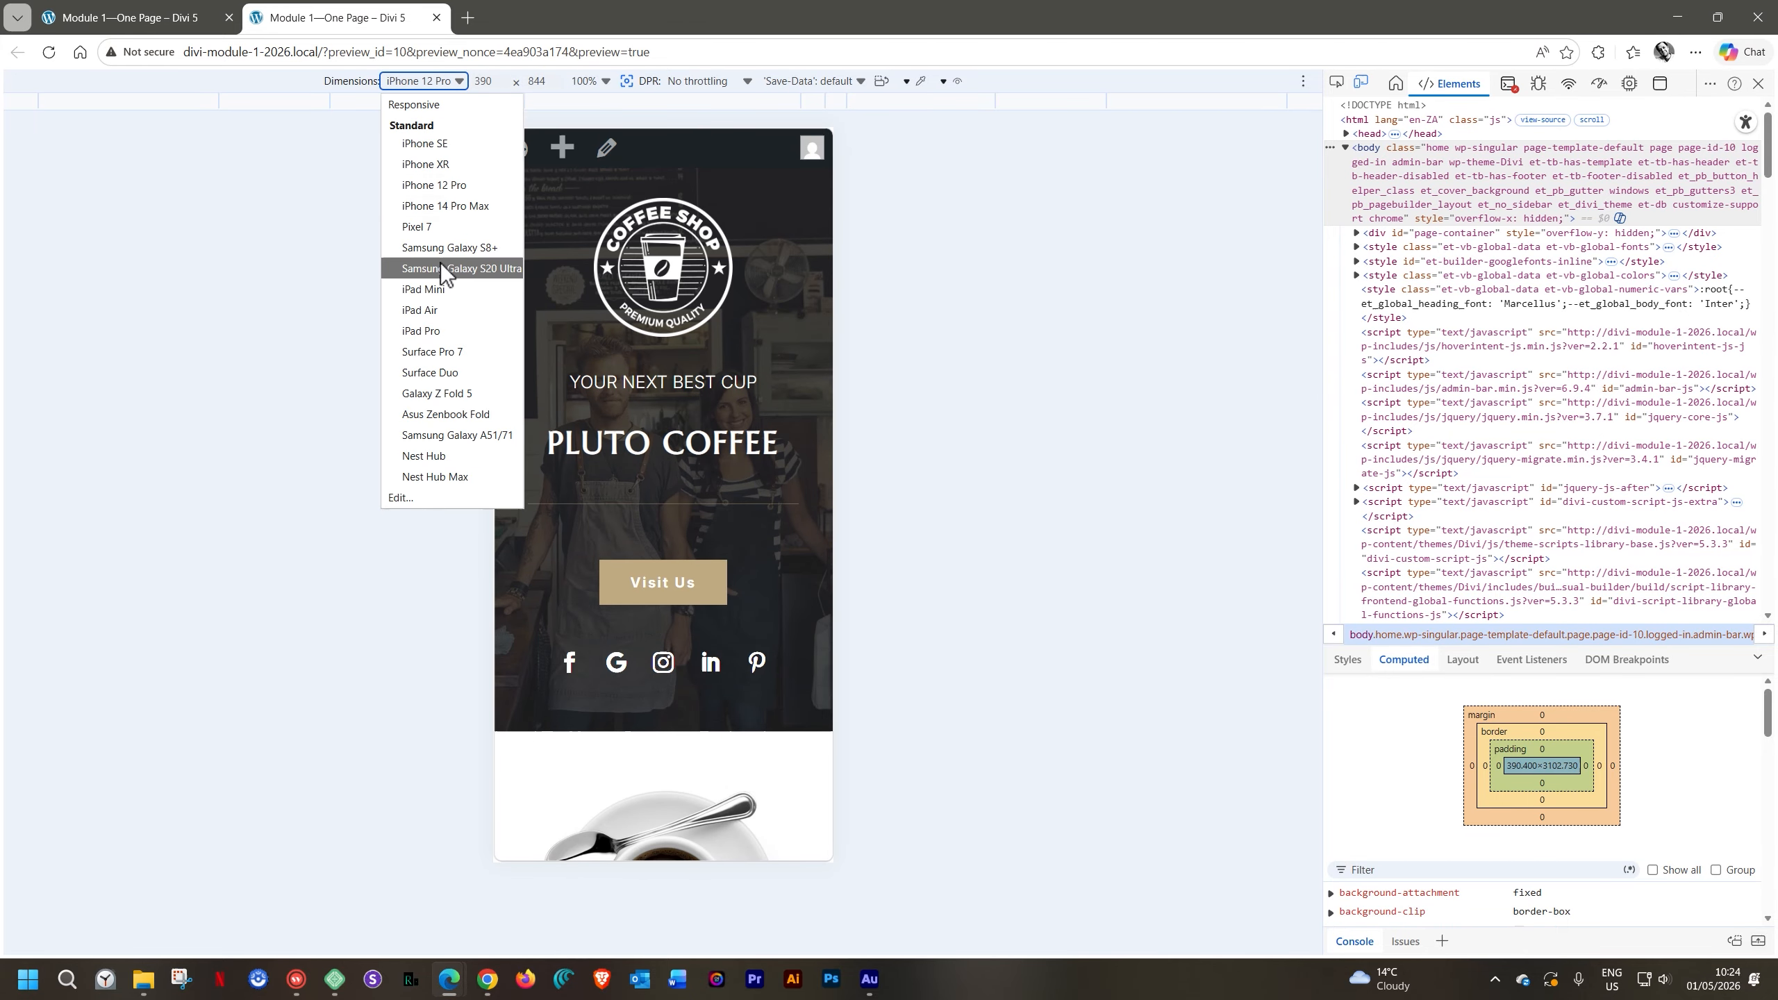
pyautogui.click(440, 308)
pyautogui.scroll(-8, 586, 350)
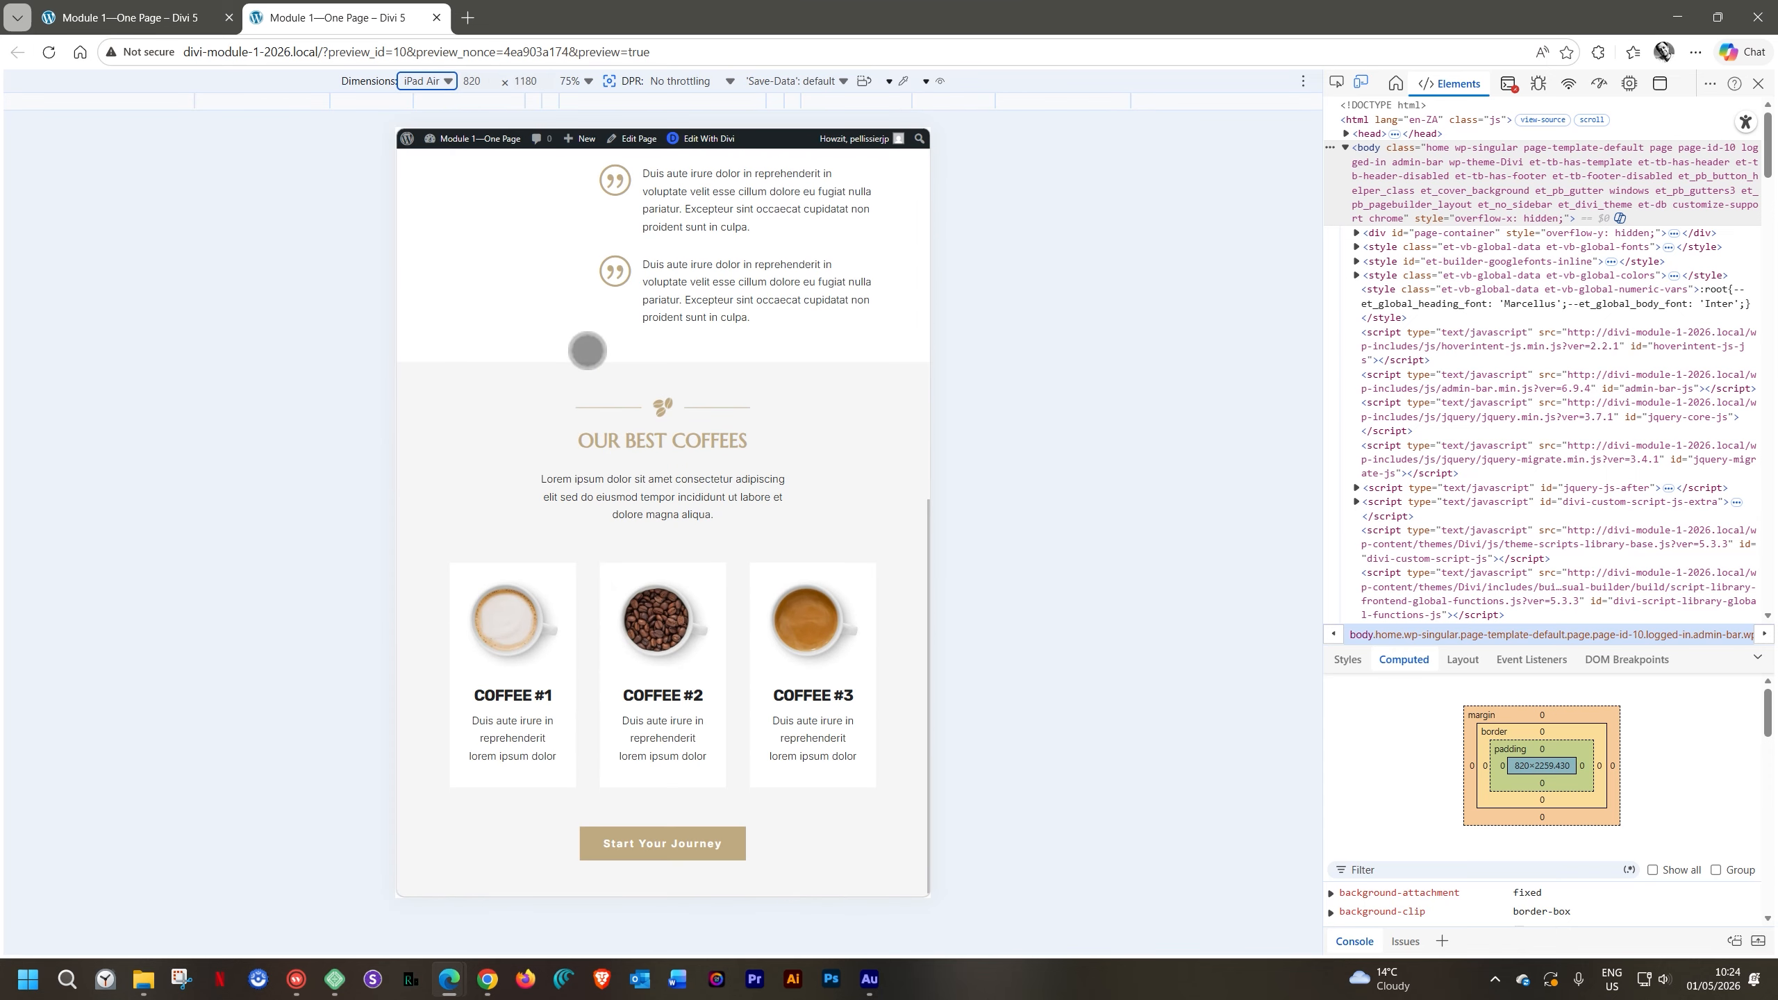
pyautogui.scroll(10, 587, 350)
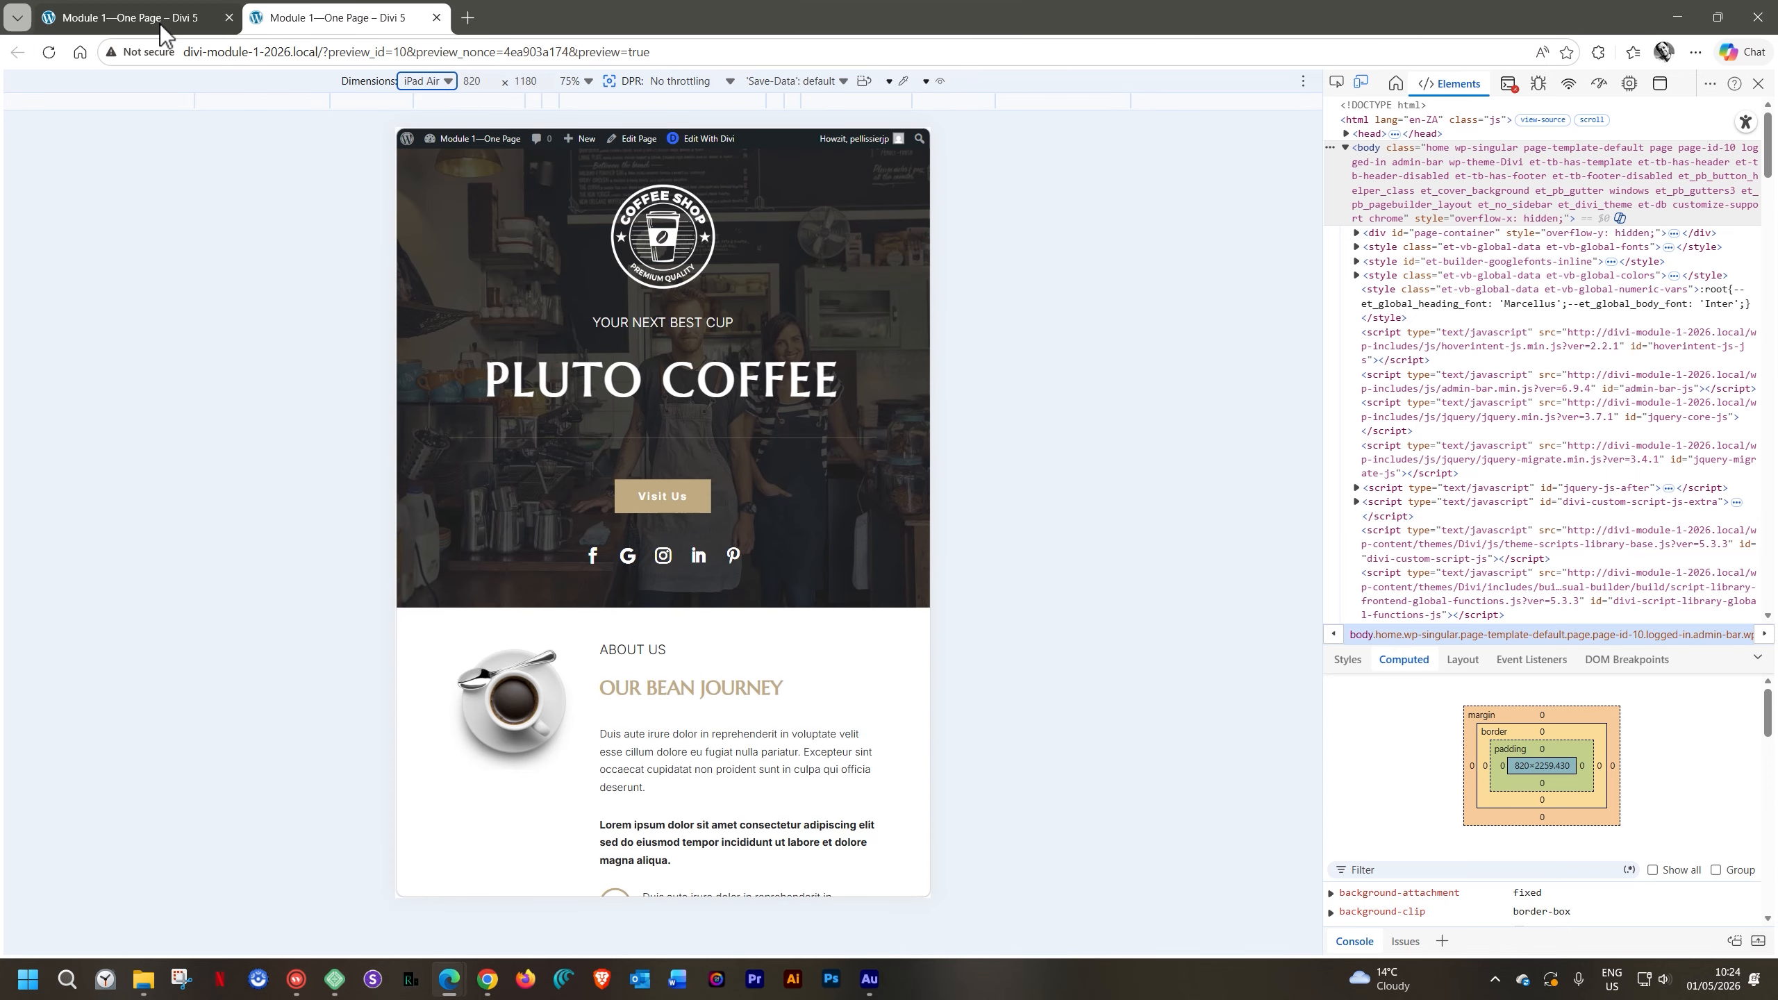
# Re-enable the section on tablet and phone in the builder and save the page
pyautogui.click(159, 19)
pyautogui.click(1554, 551)
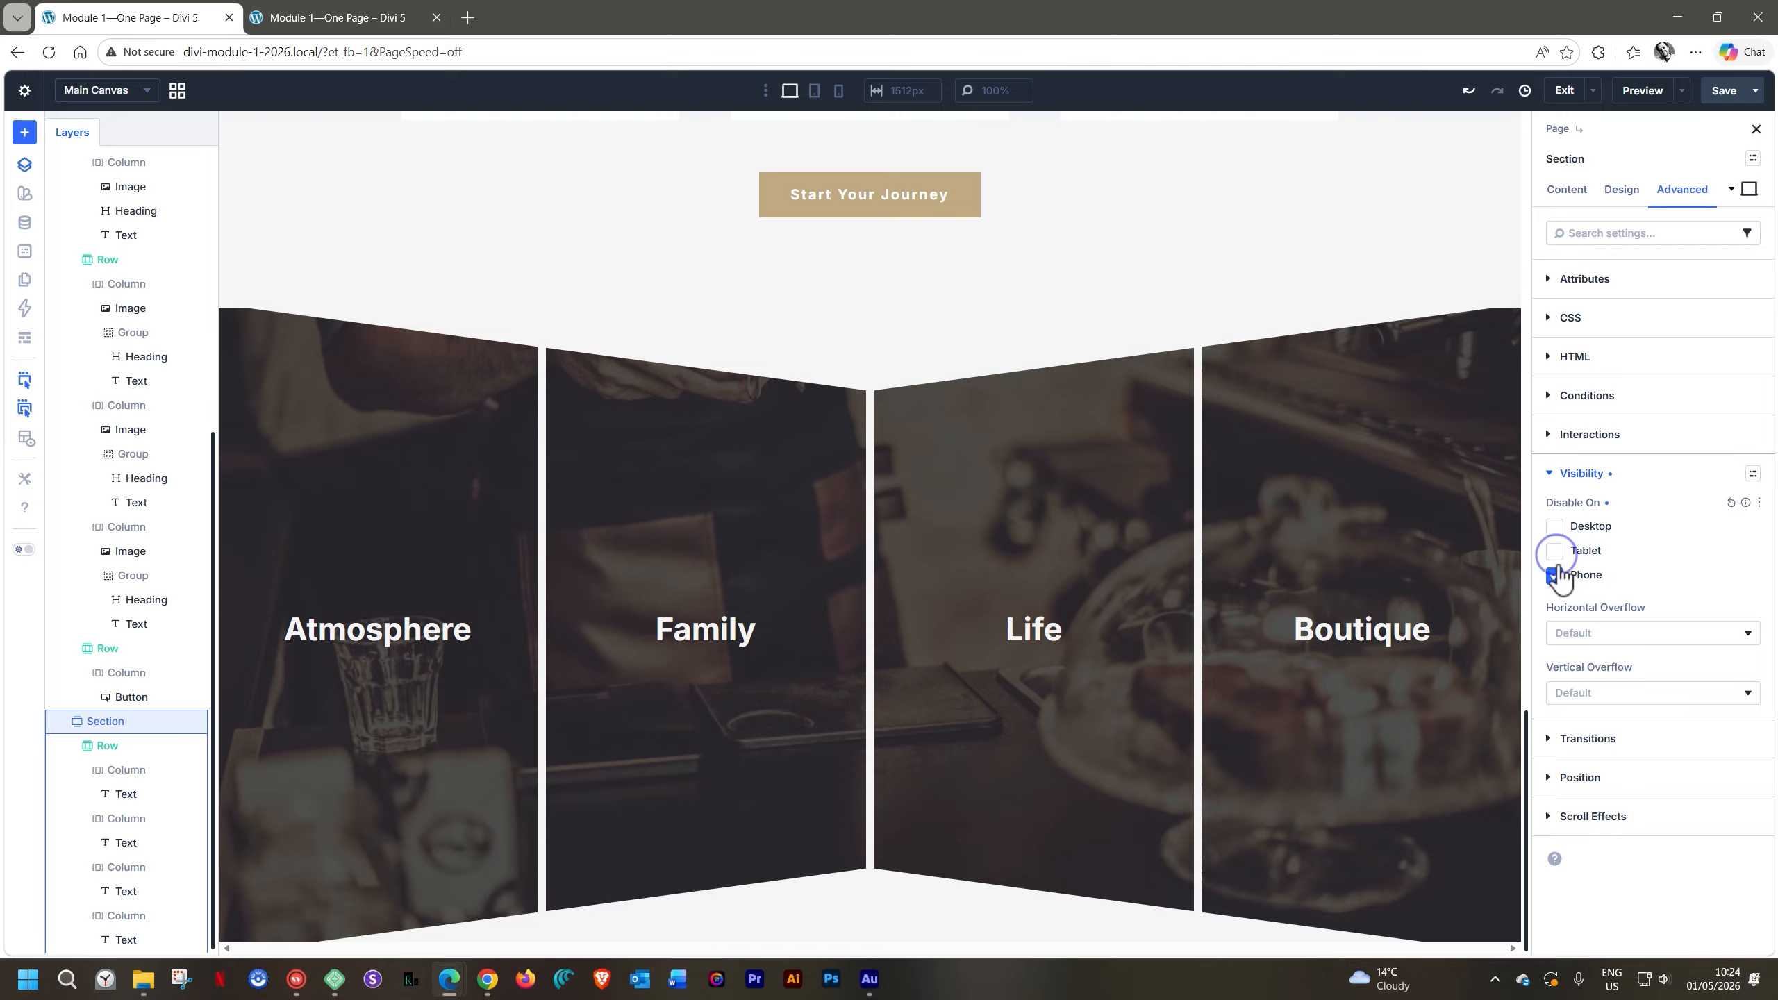
pyautogui.click(1555, 575)
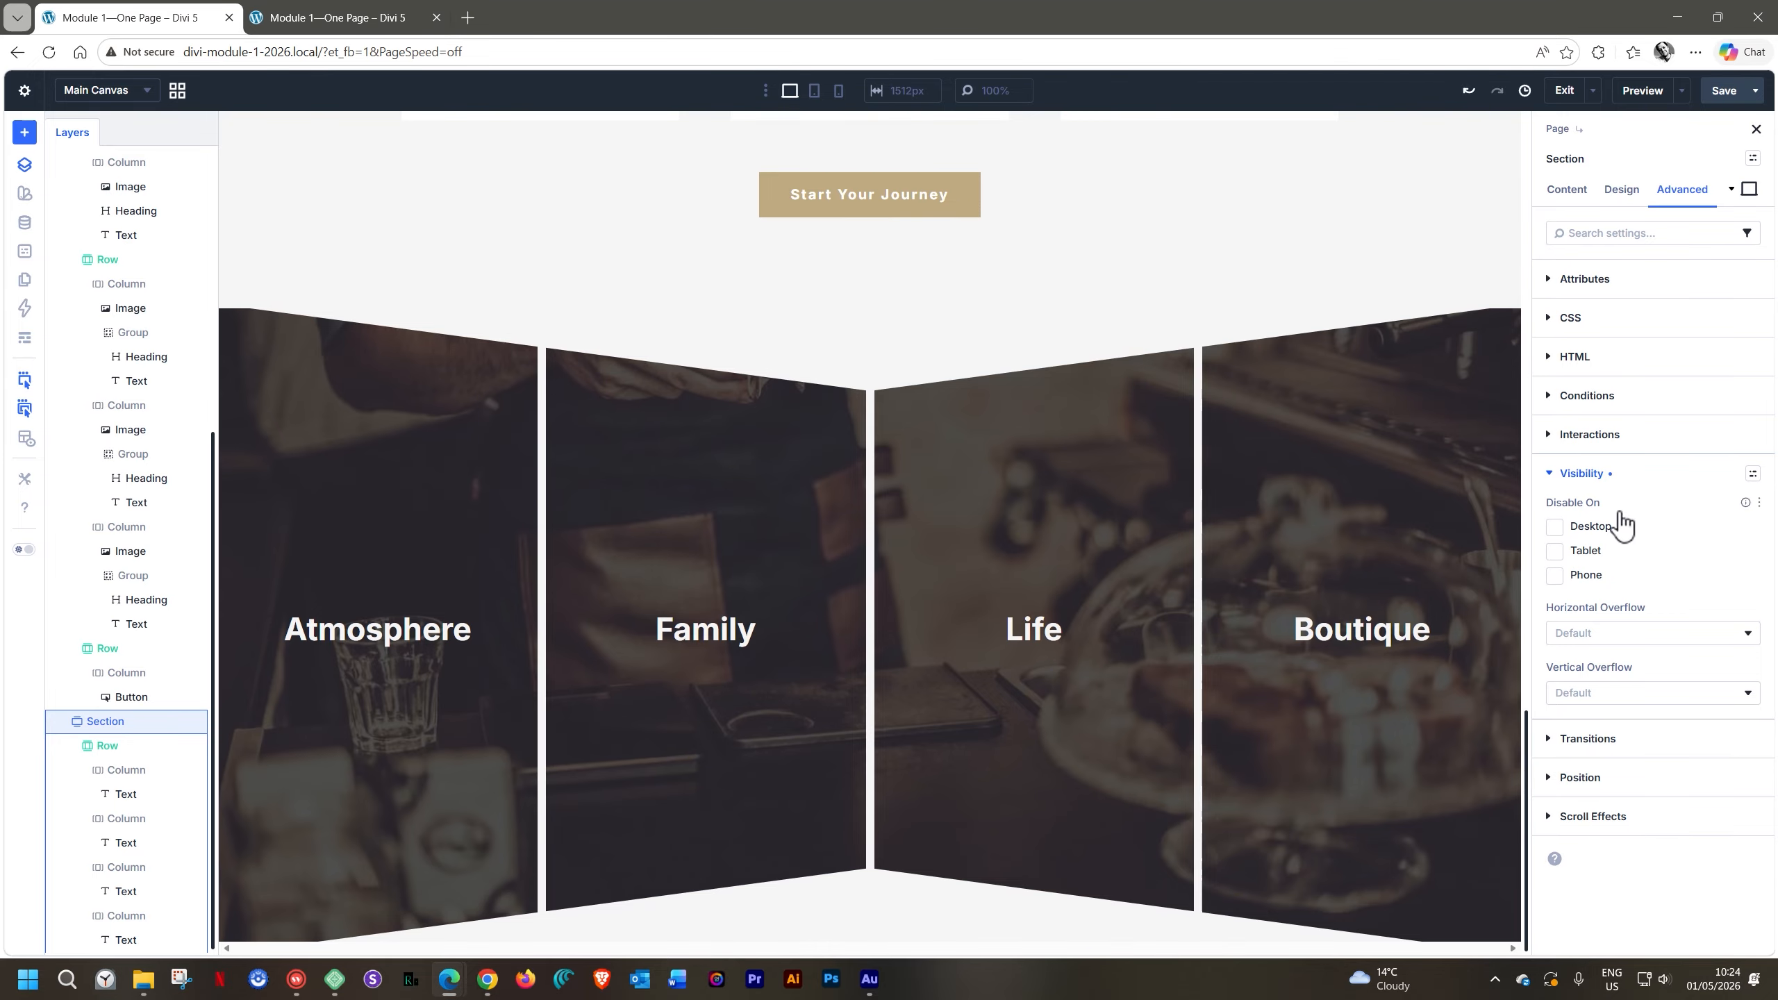
pyautogui.click(1726, 94)
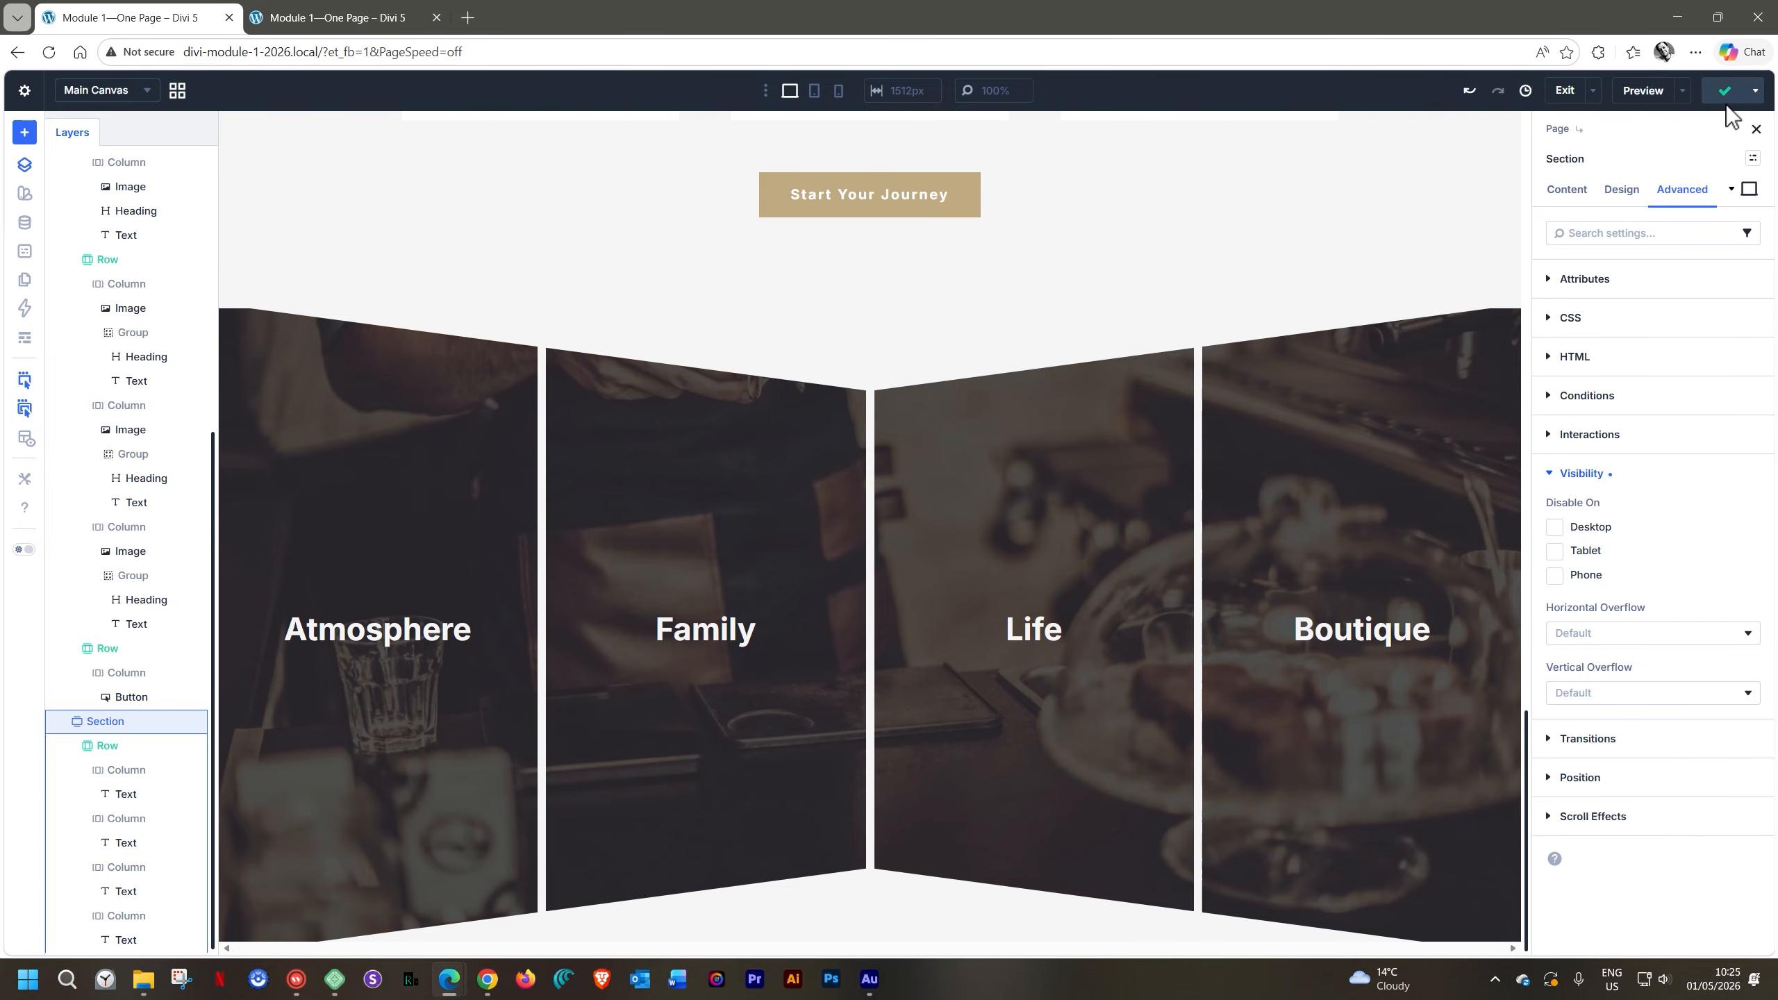
pyautogui.click(350, 17)
# Reload the preview and scroll through the four image tiles on iPad Air
pyautogui.click(46, 53)
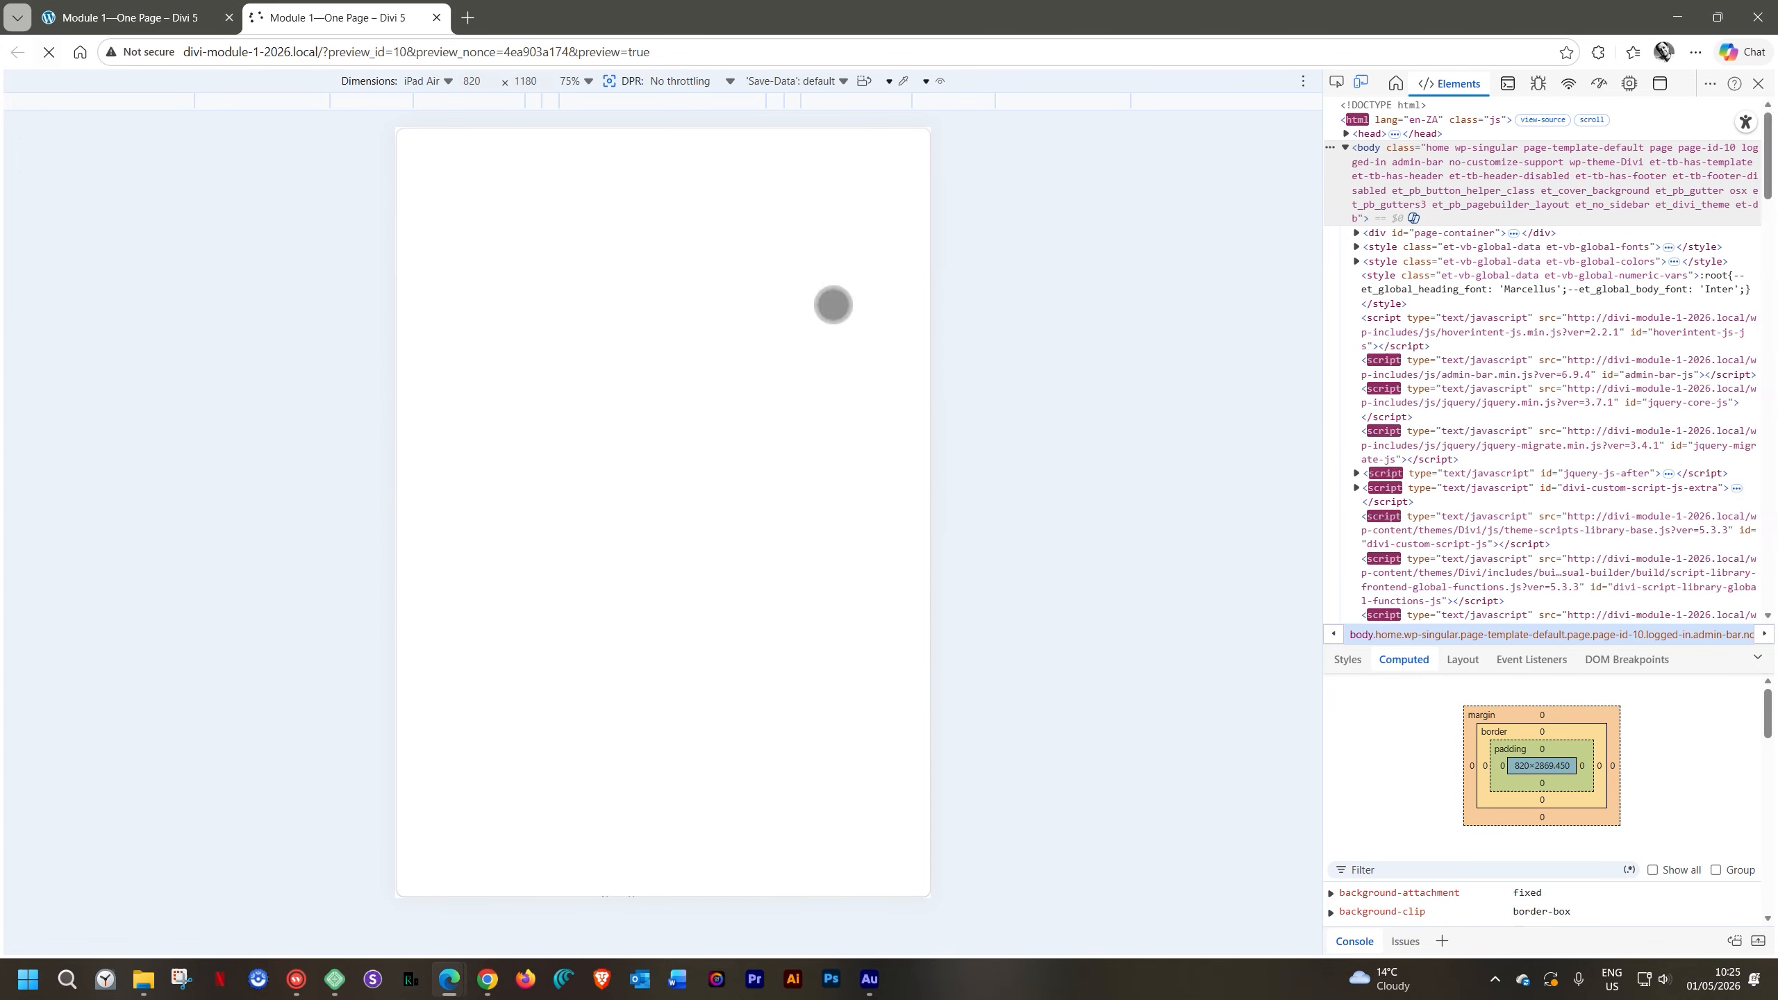
pyautogui.scroll(-5, 832, 304)
pyautogui.scroll(-10, 832, 304)
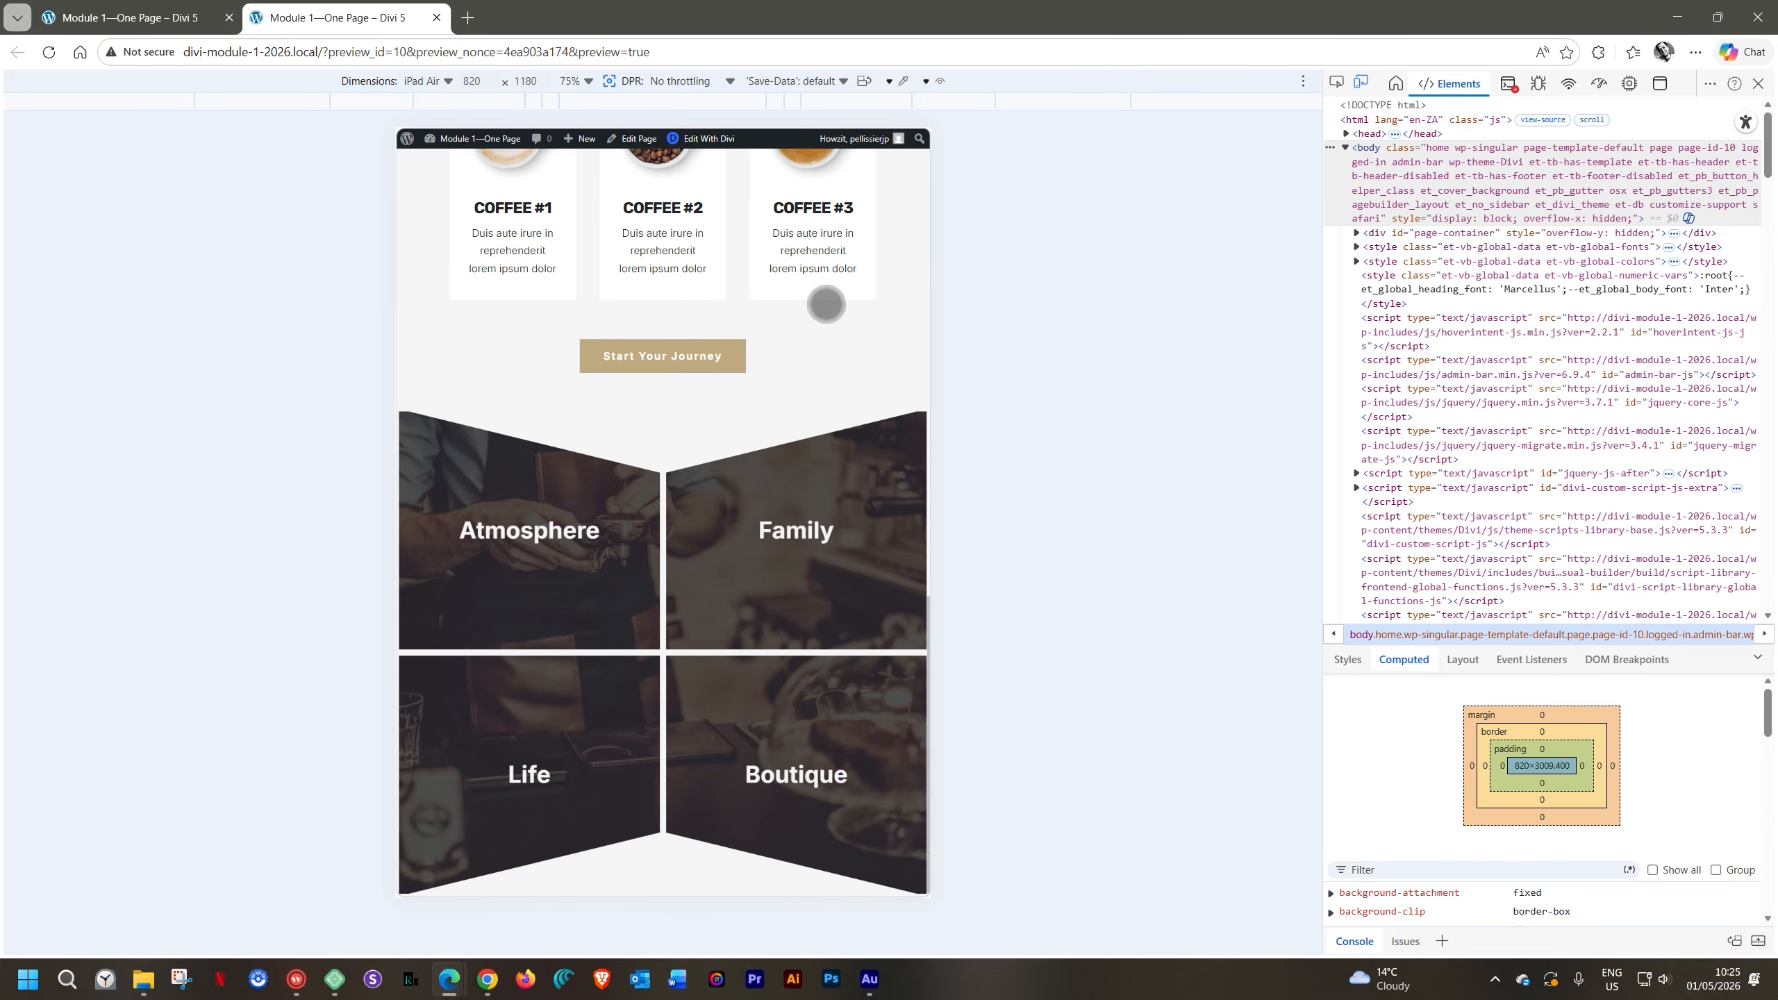
pyautogui.scroll(5, 830, 302)
pyautogui.scroll(-5, 825, 304)
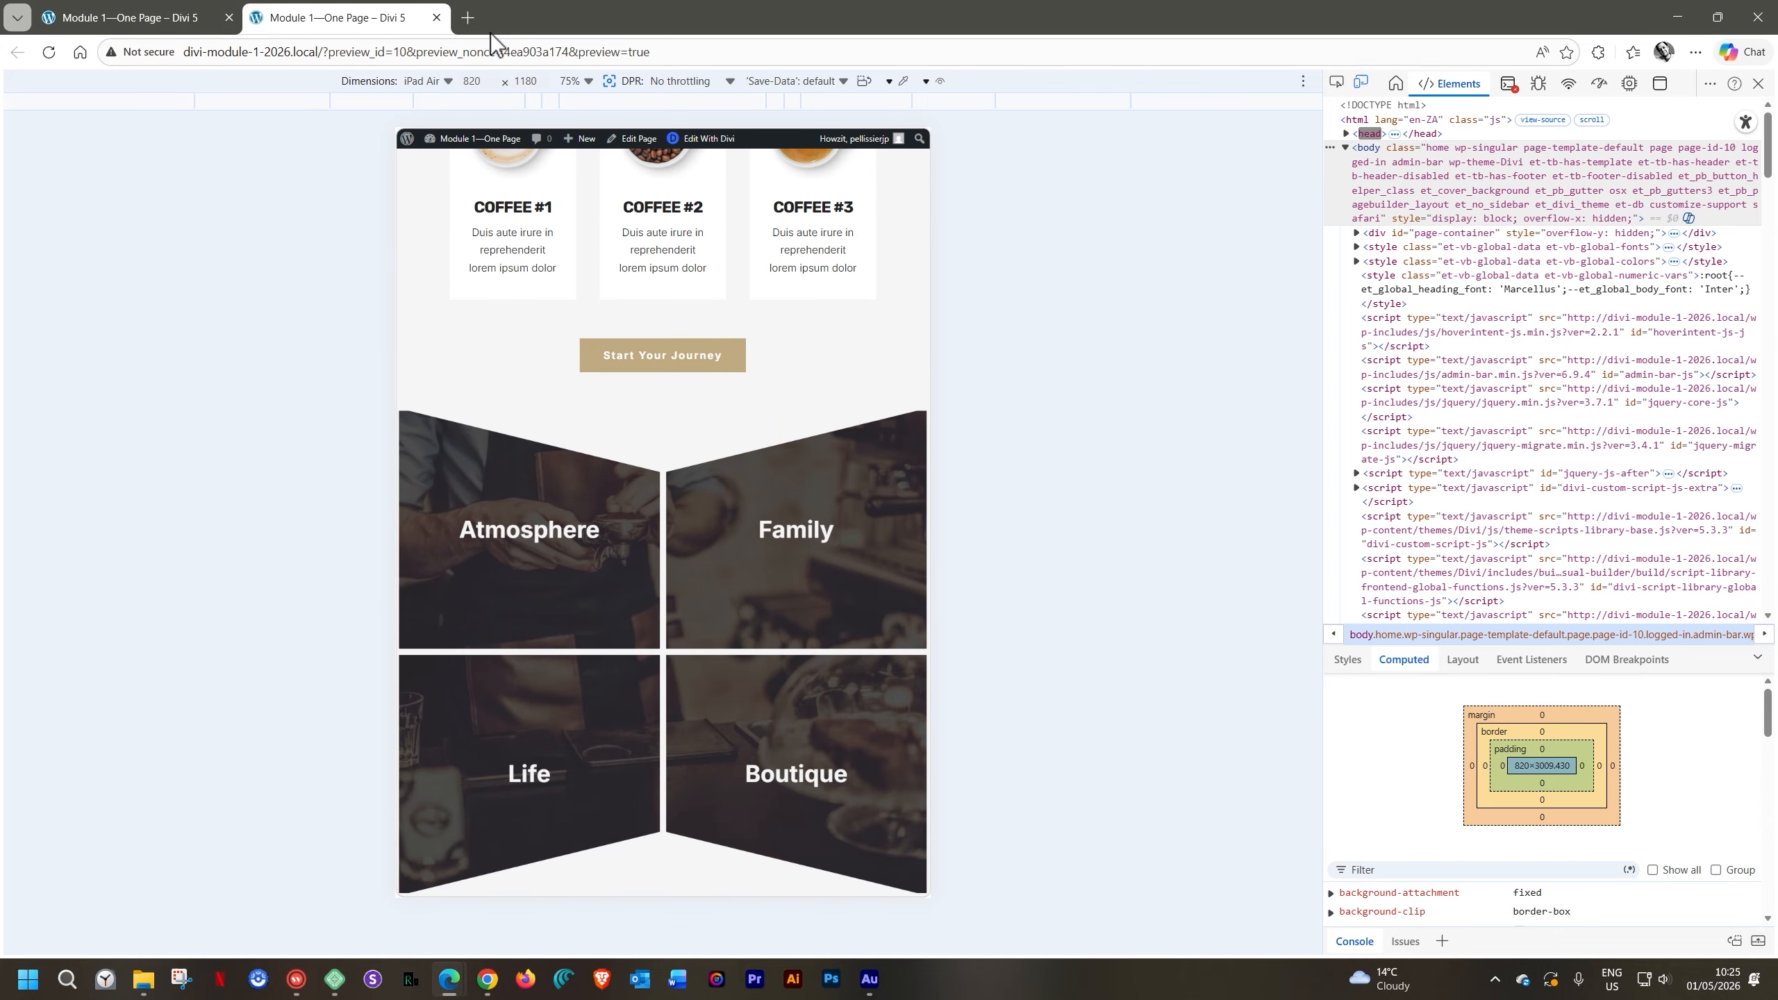
# Check the image tiles on iPhone 12 Pro, then close DevTools
pyautogui.click(445, 81)
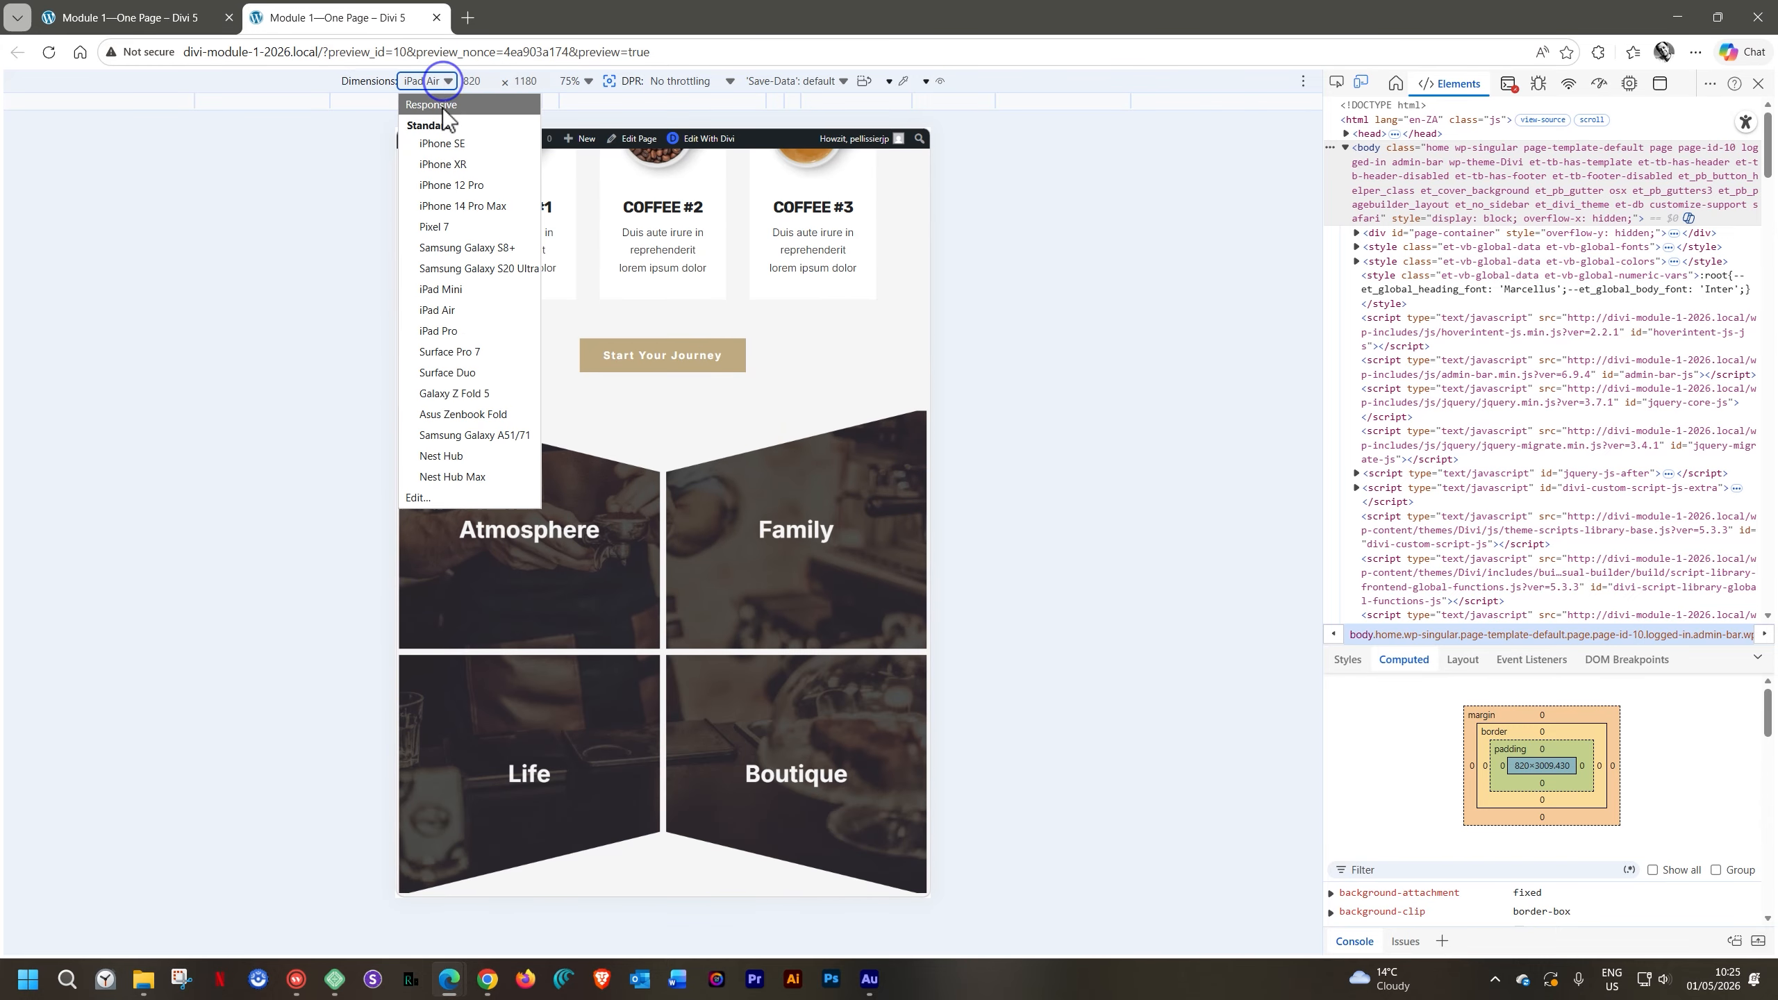
pyautogui.click(441, 183)
pyautogui.scroll(-10, 658, 256)
pyautogui.scroll(-15, 658, 255)
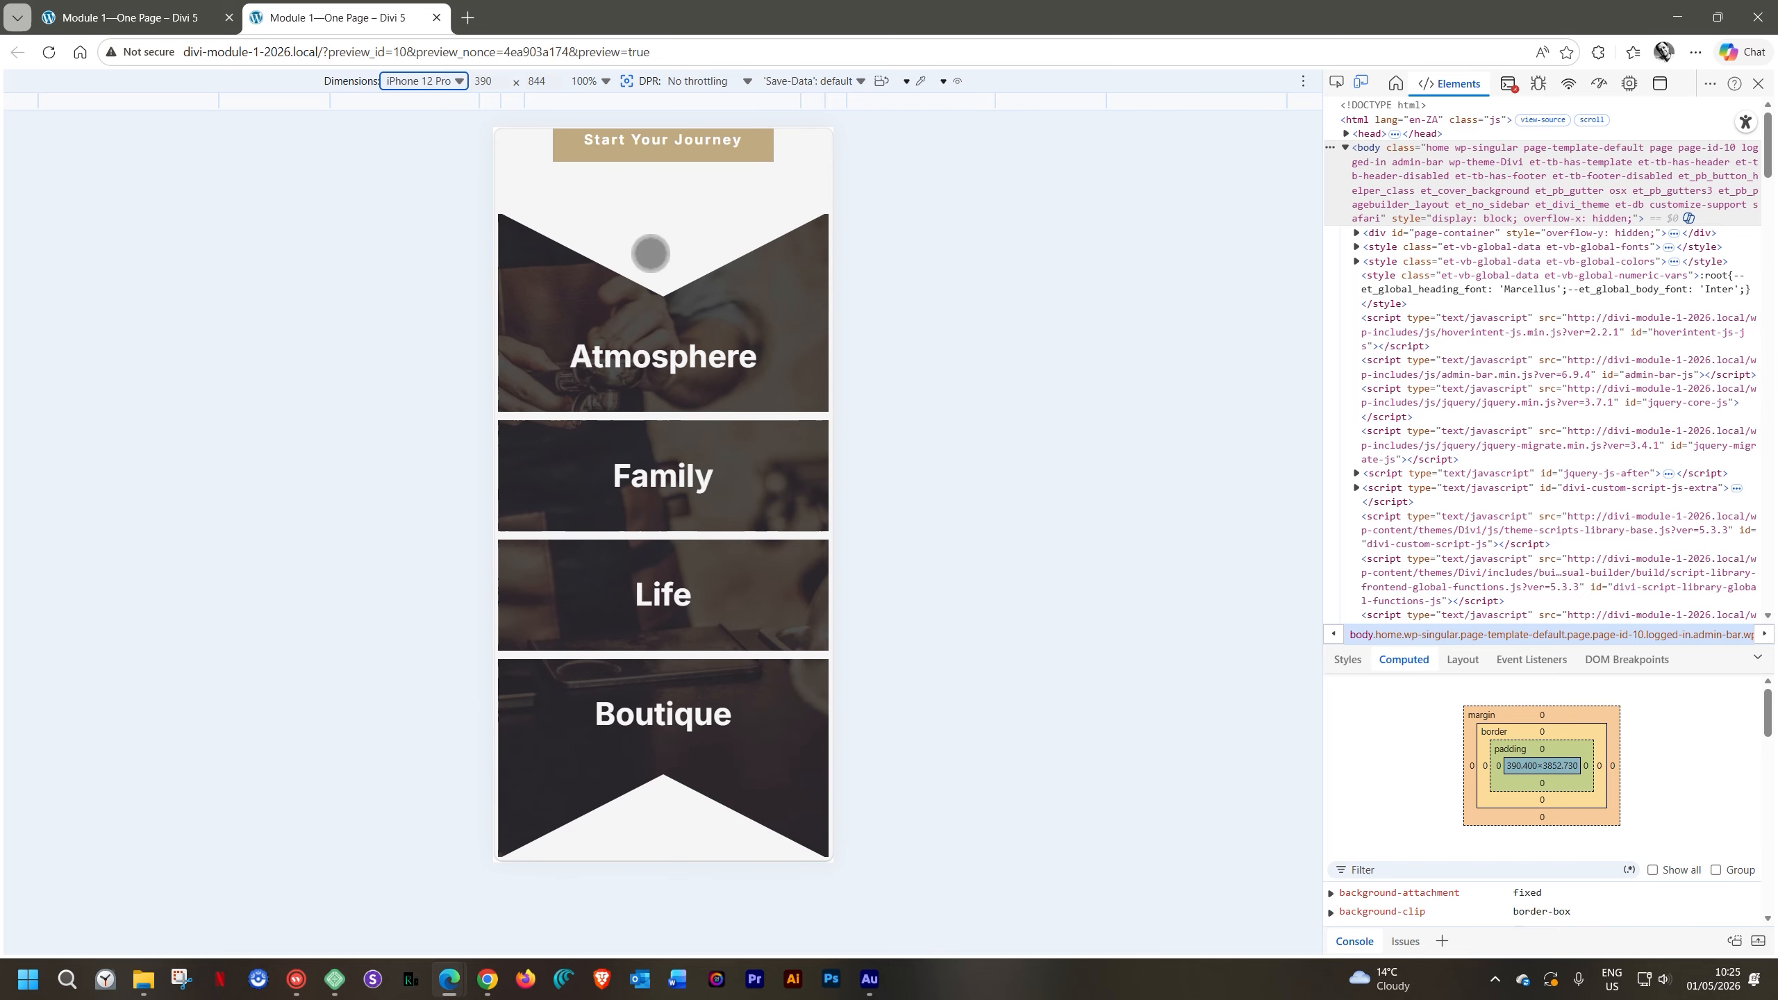
pyautogui.scroll(5, 650, 253)
pyautogui.scroll(-5, 650, 253)
pyautogui.scroll(12, 650, 254)
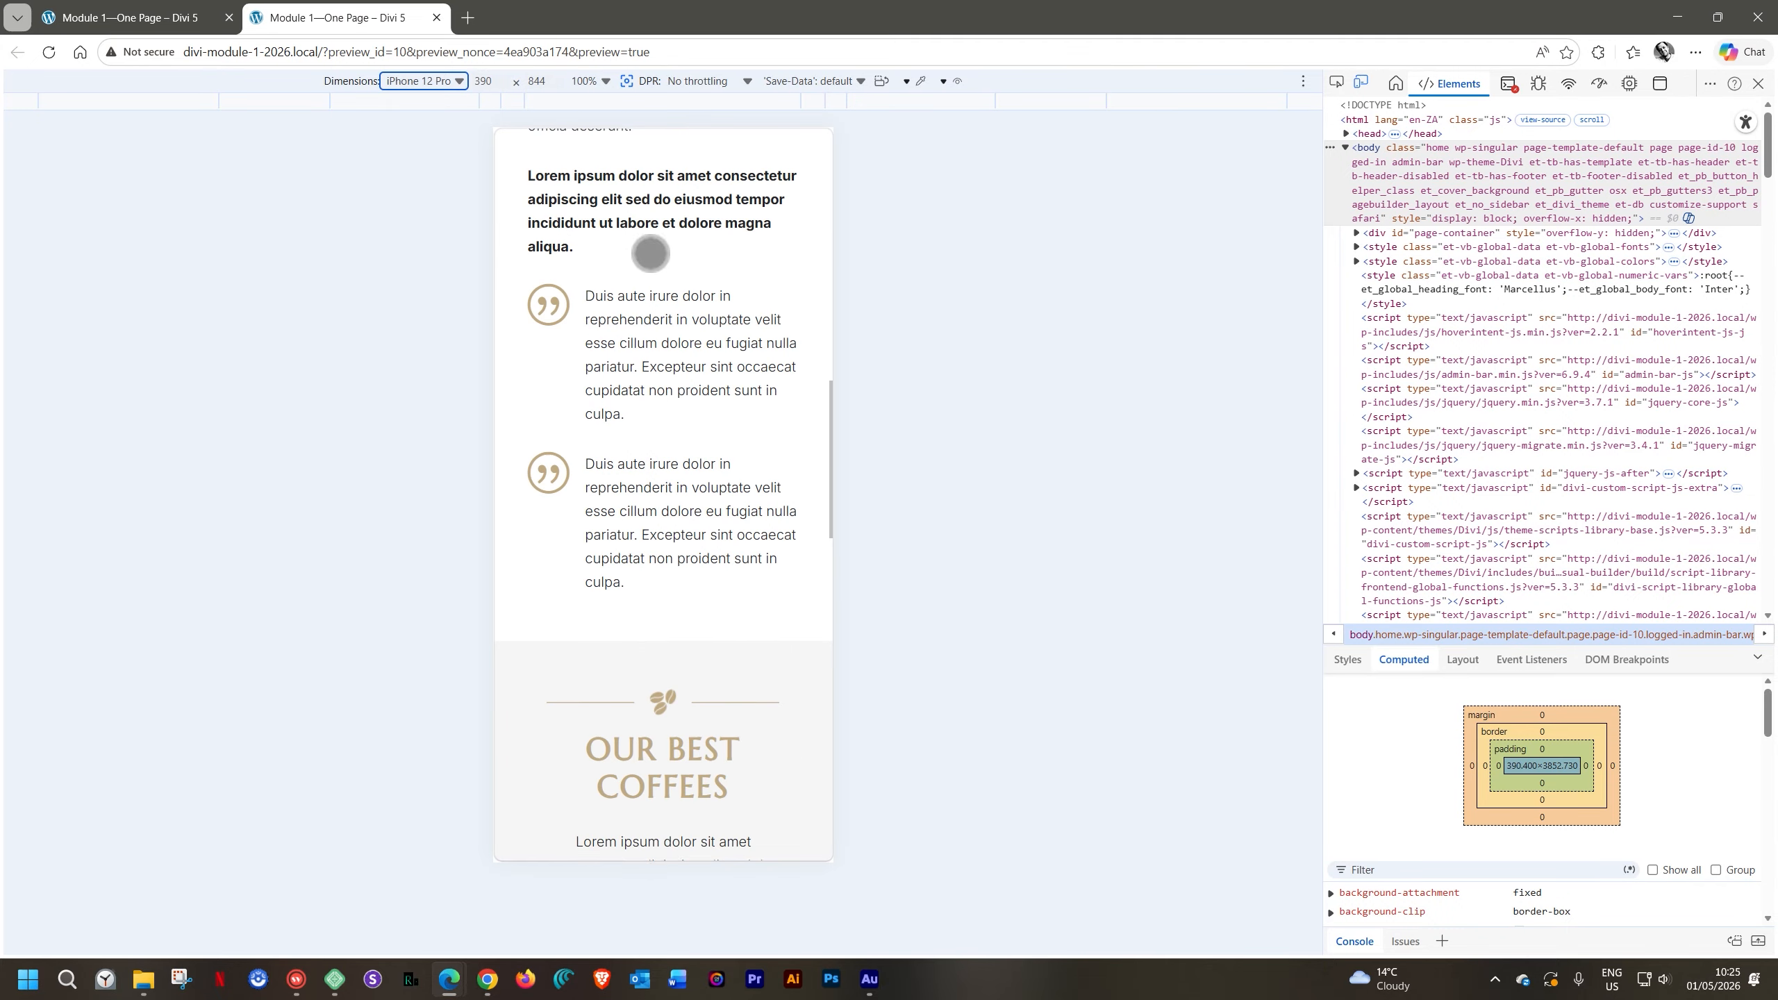
pyautogui.scroll(10, 650, 254)
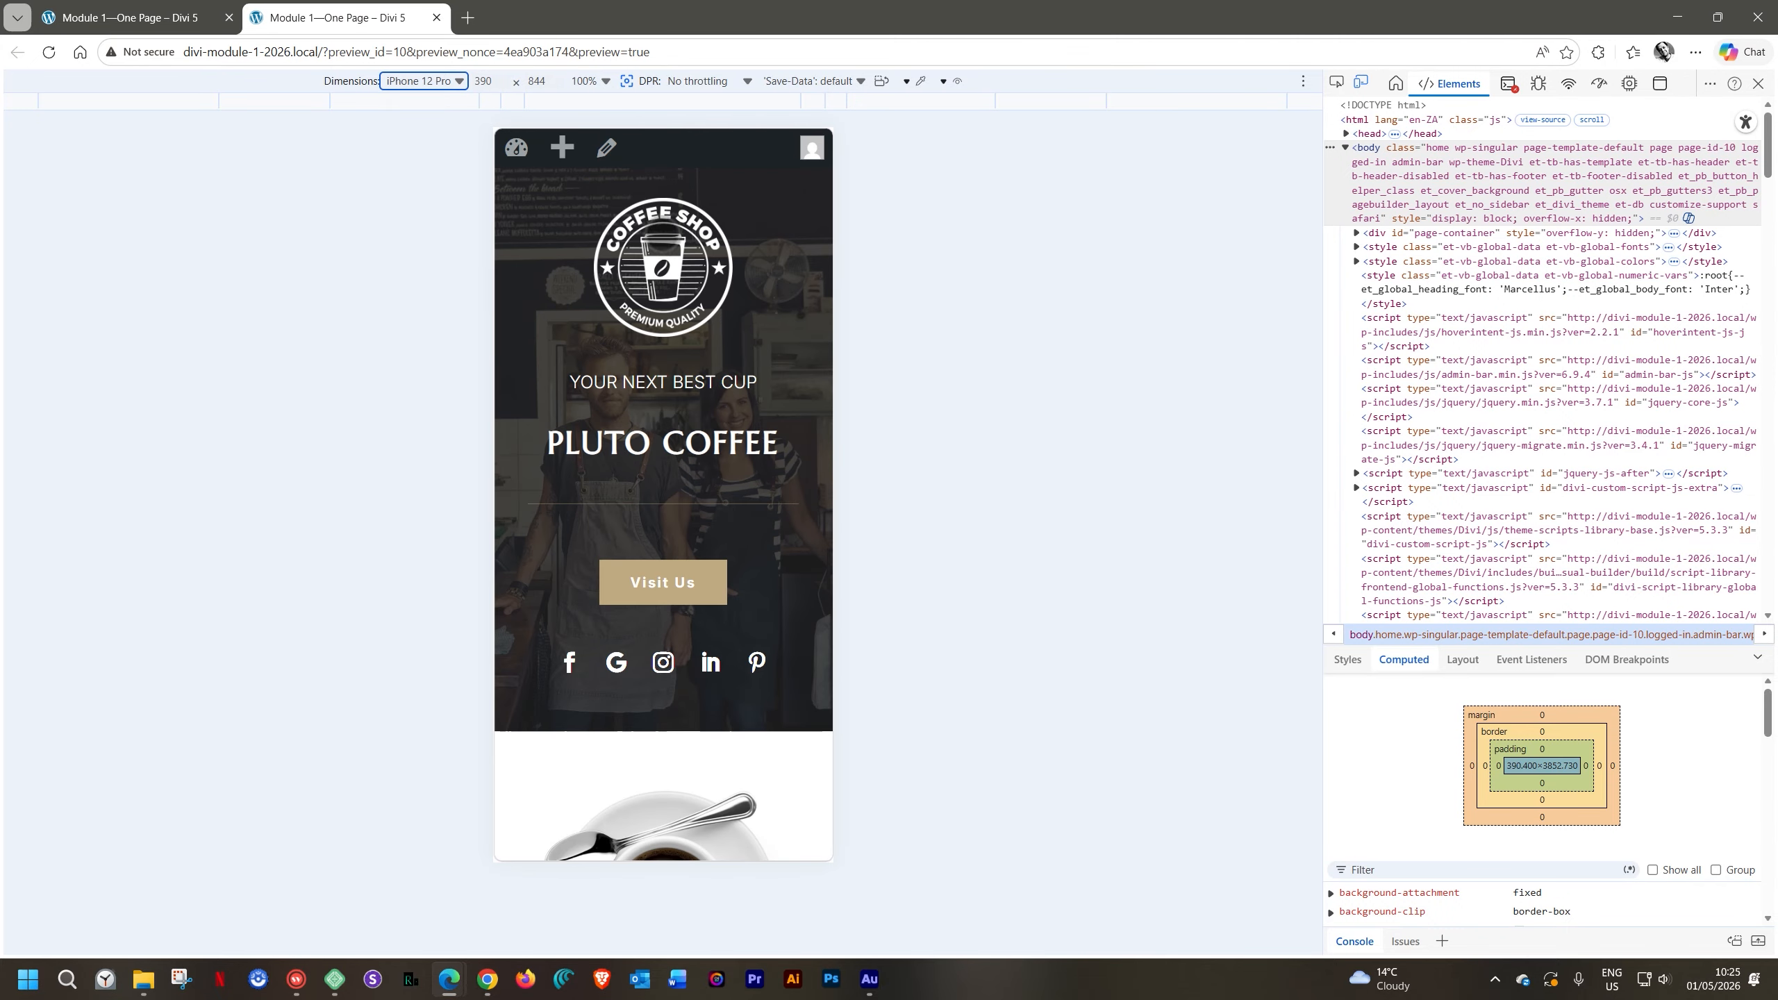
pyautogui.click(1758, 83)
# Scroll the desktop preview to inspect the angled Atmosphere, Family, Life and Boutique tiles below Start Your Journey
pyautogui.scroll(-15, 1033, 364)
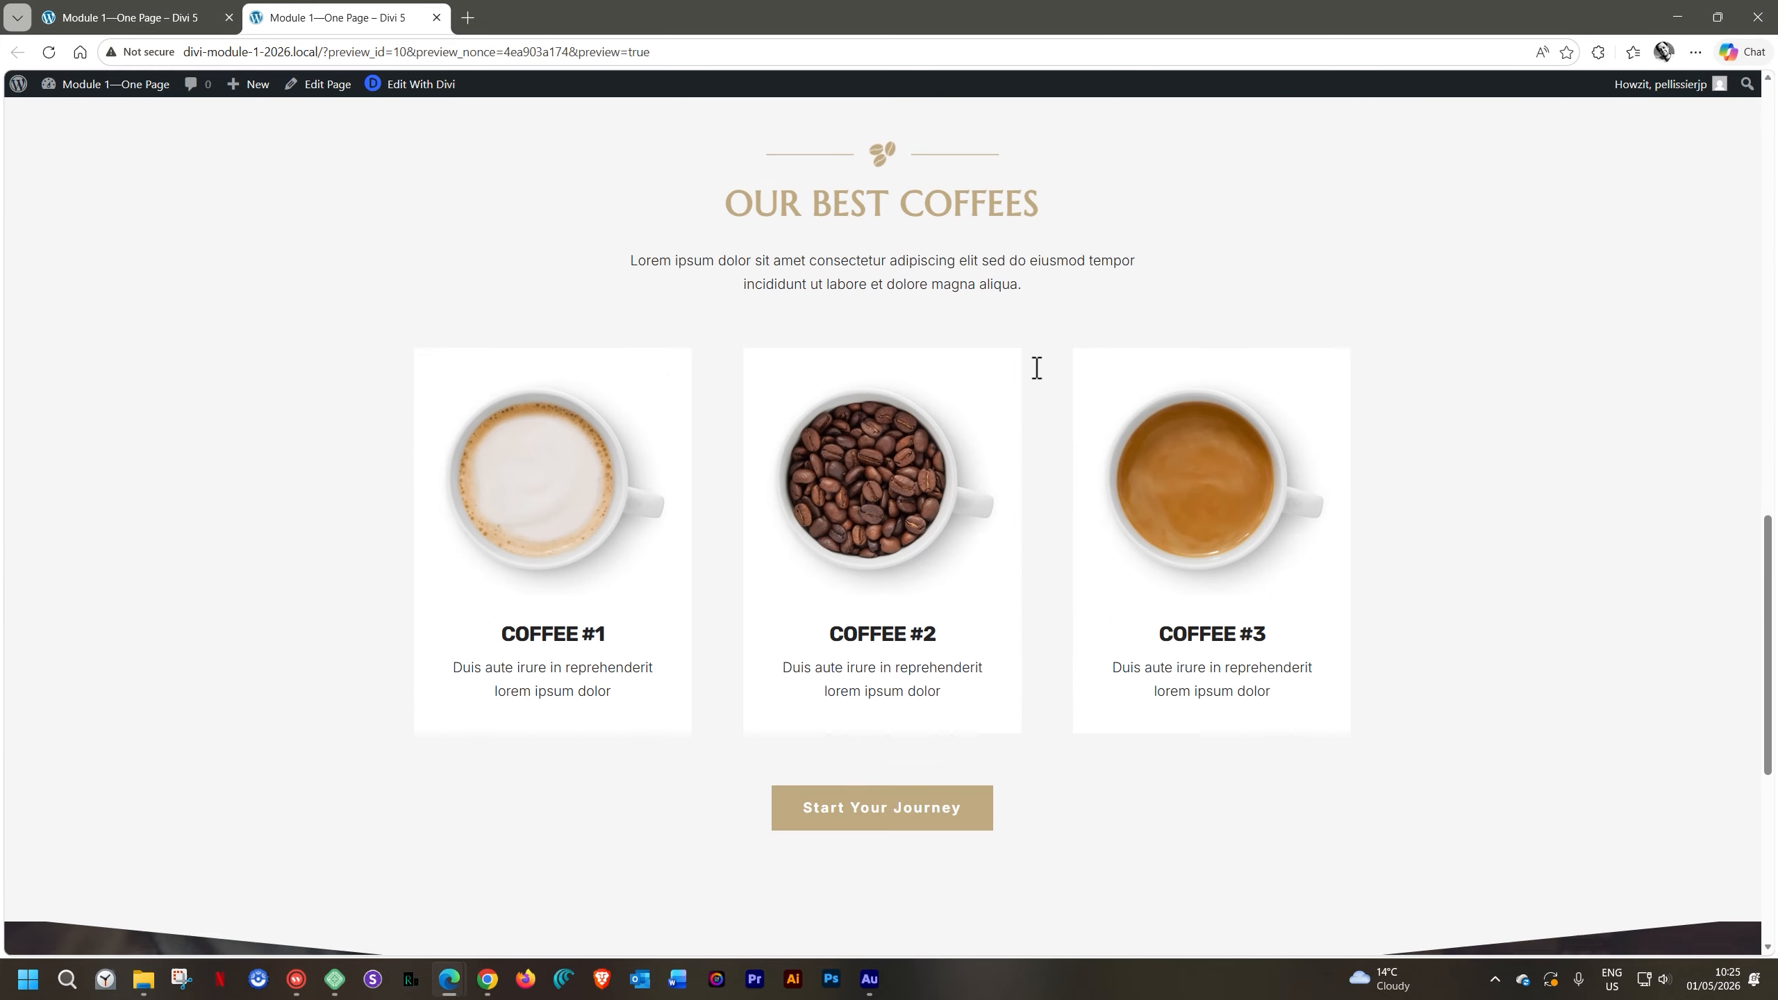
pyautogui.scroll(-2, 1034, 368)
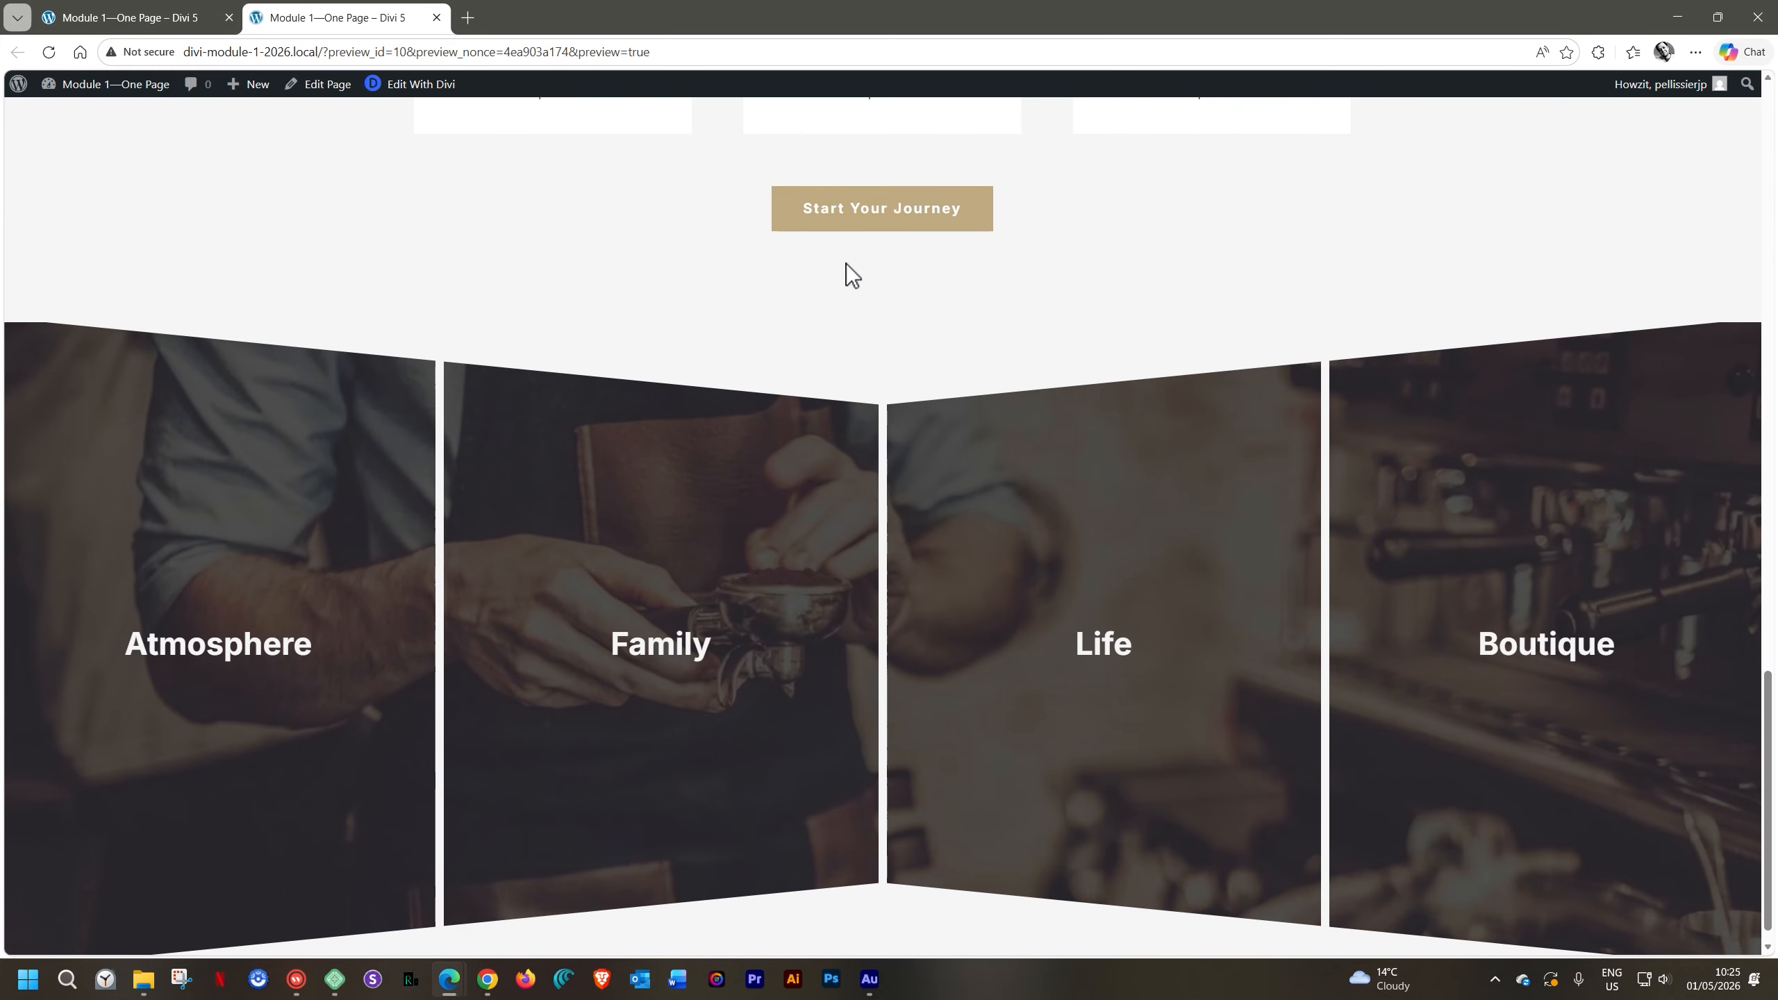
pyautogui.scroll(3, 1028, 359)
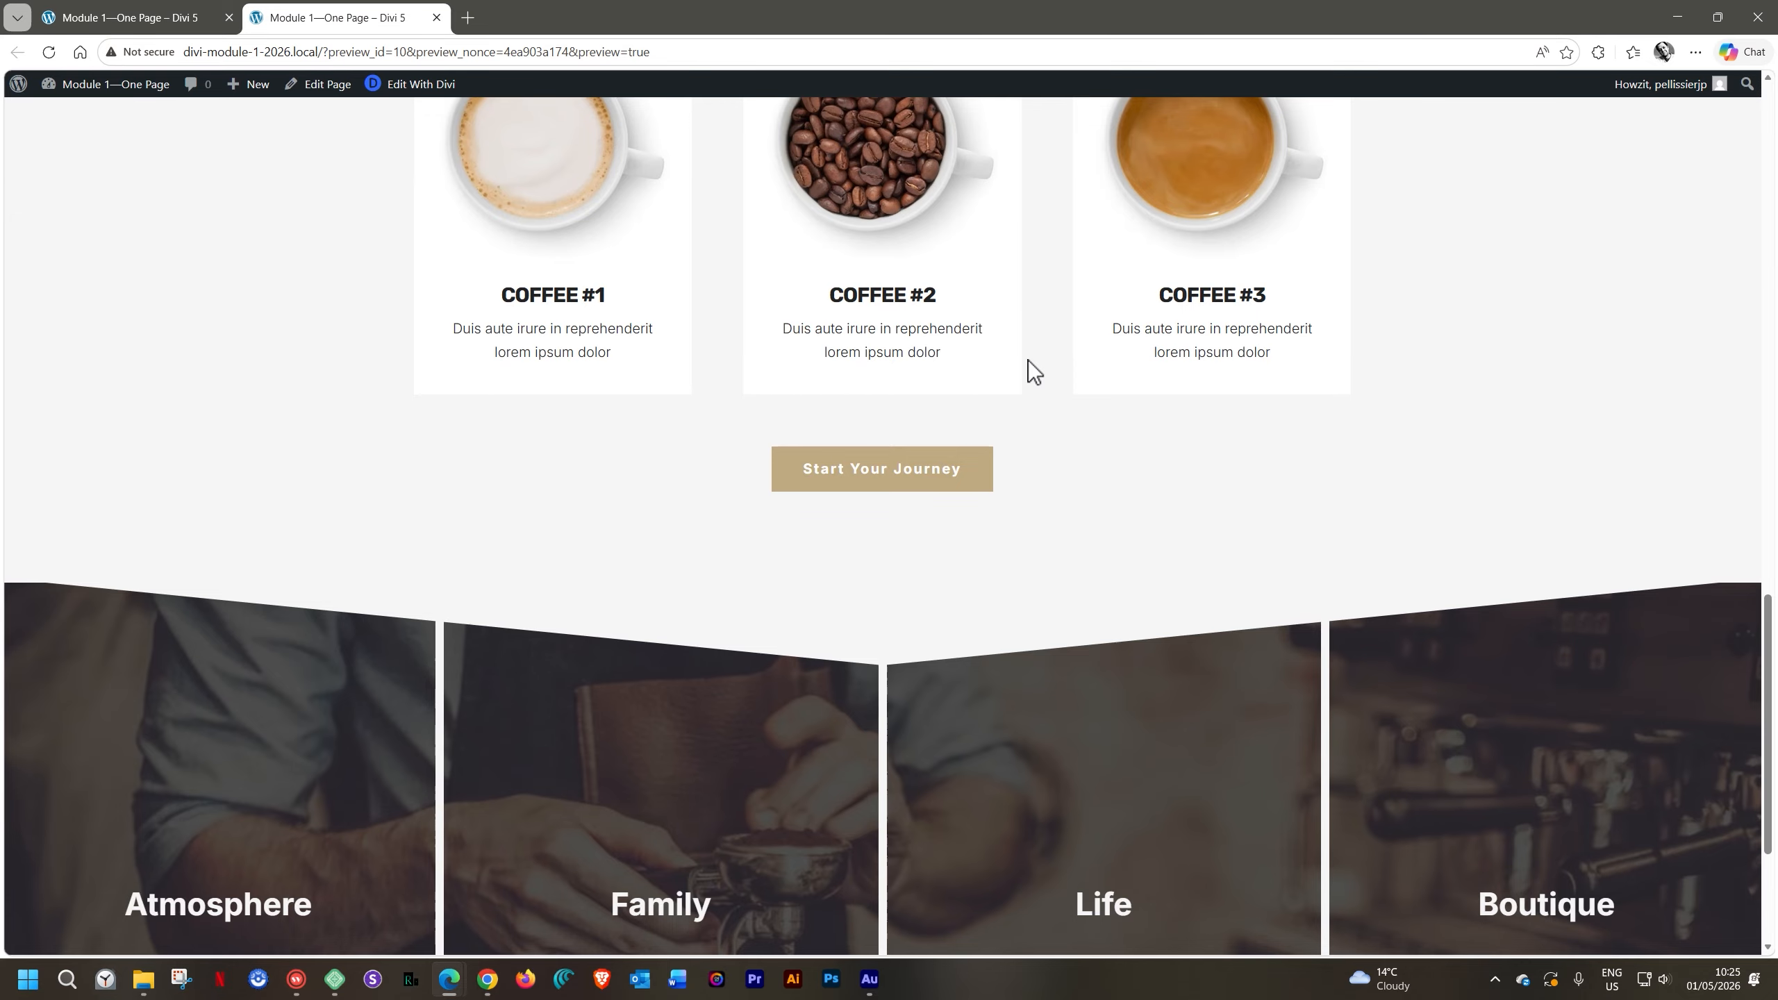
pyautogui.scroll(2, 1023, 386)
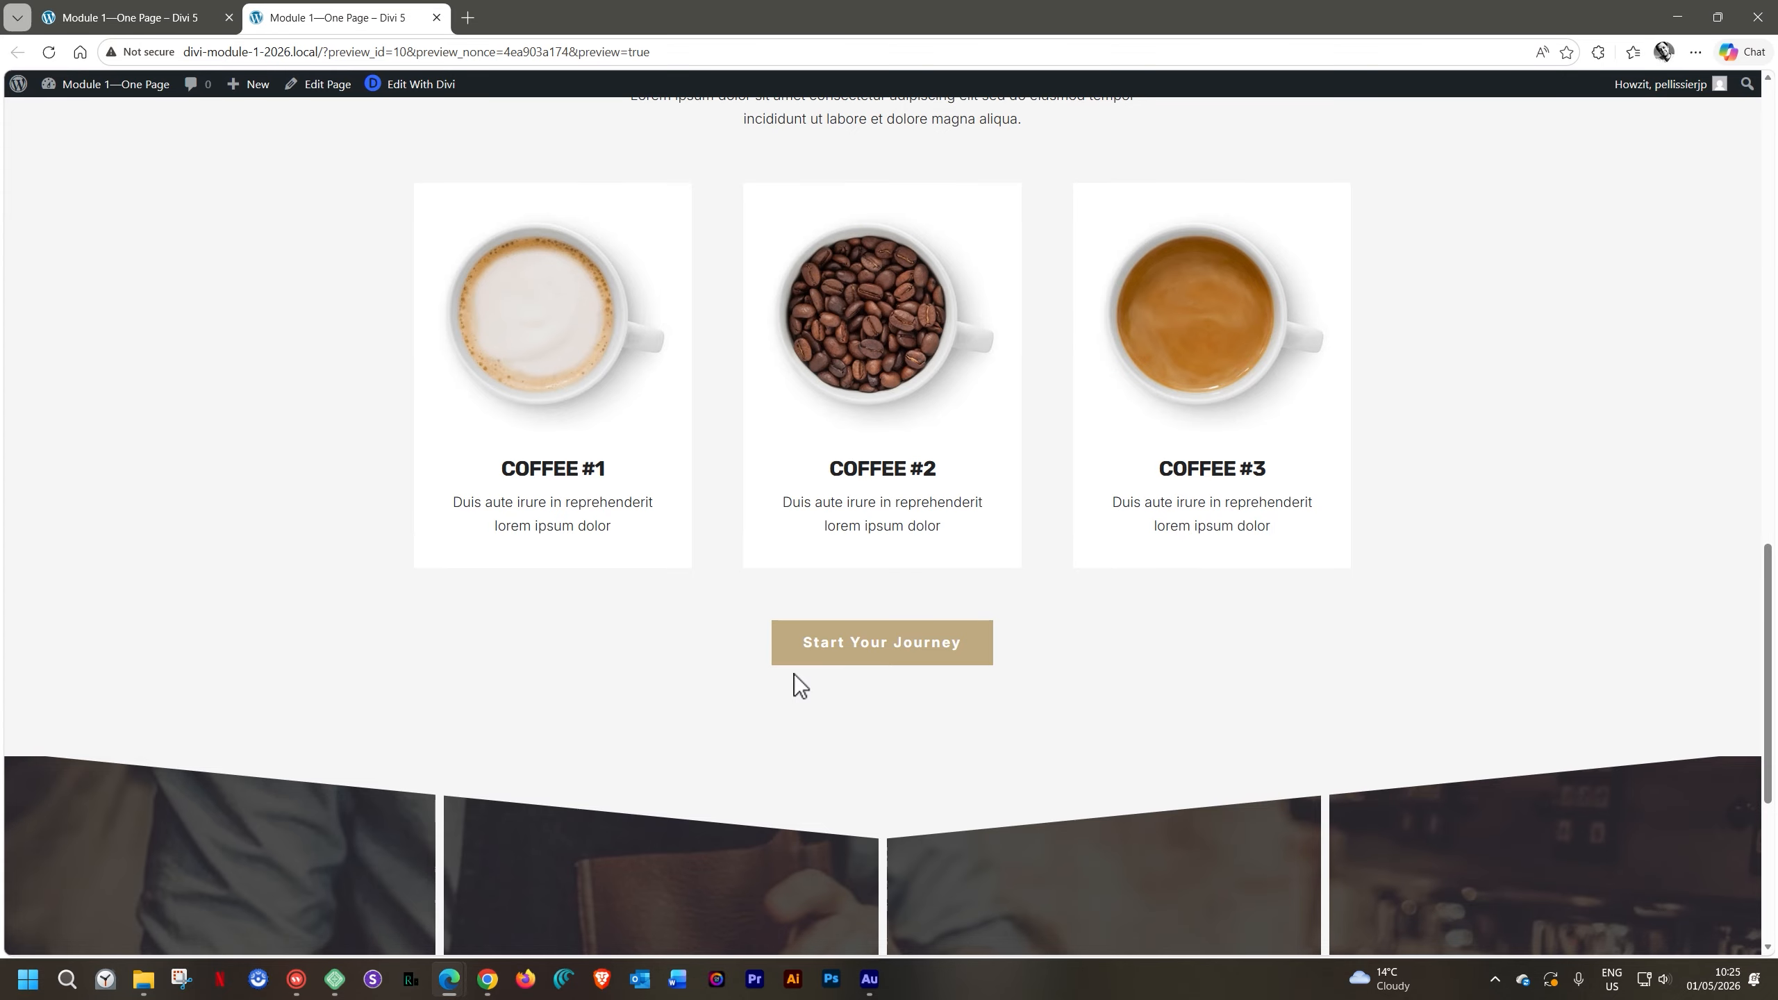
pyautogui.scroll(-4, 550, 857)
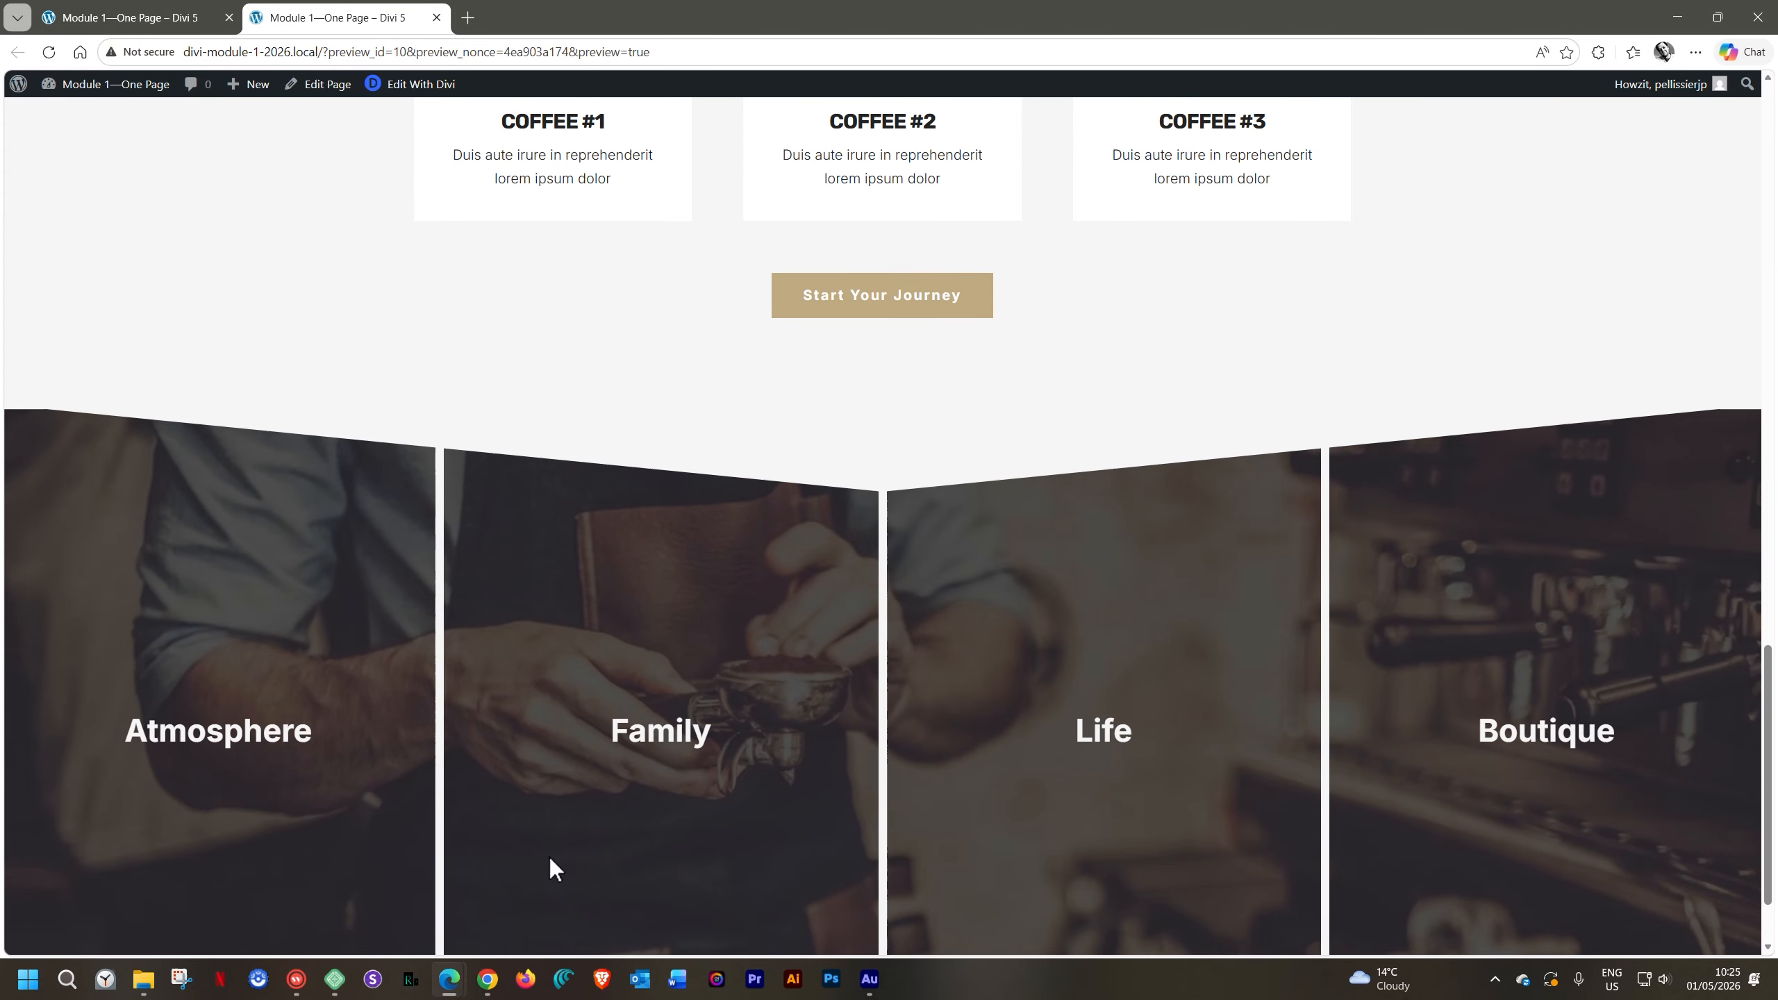
# Back in the builder, set the Our Best Coffees section's bottom padding to 0px and check the gap
pyautogui.click(158, 15)
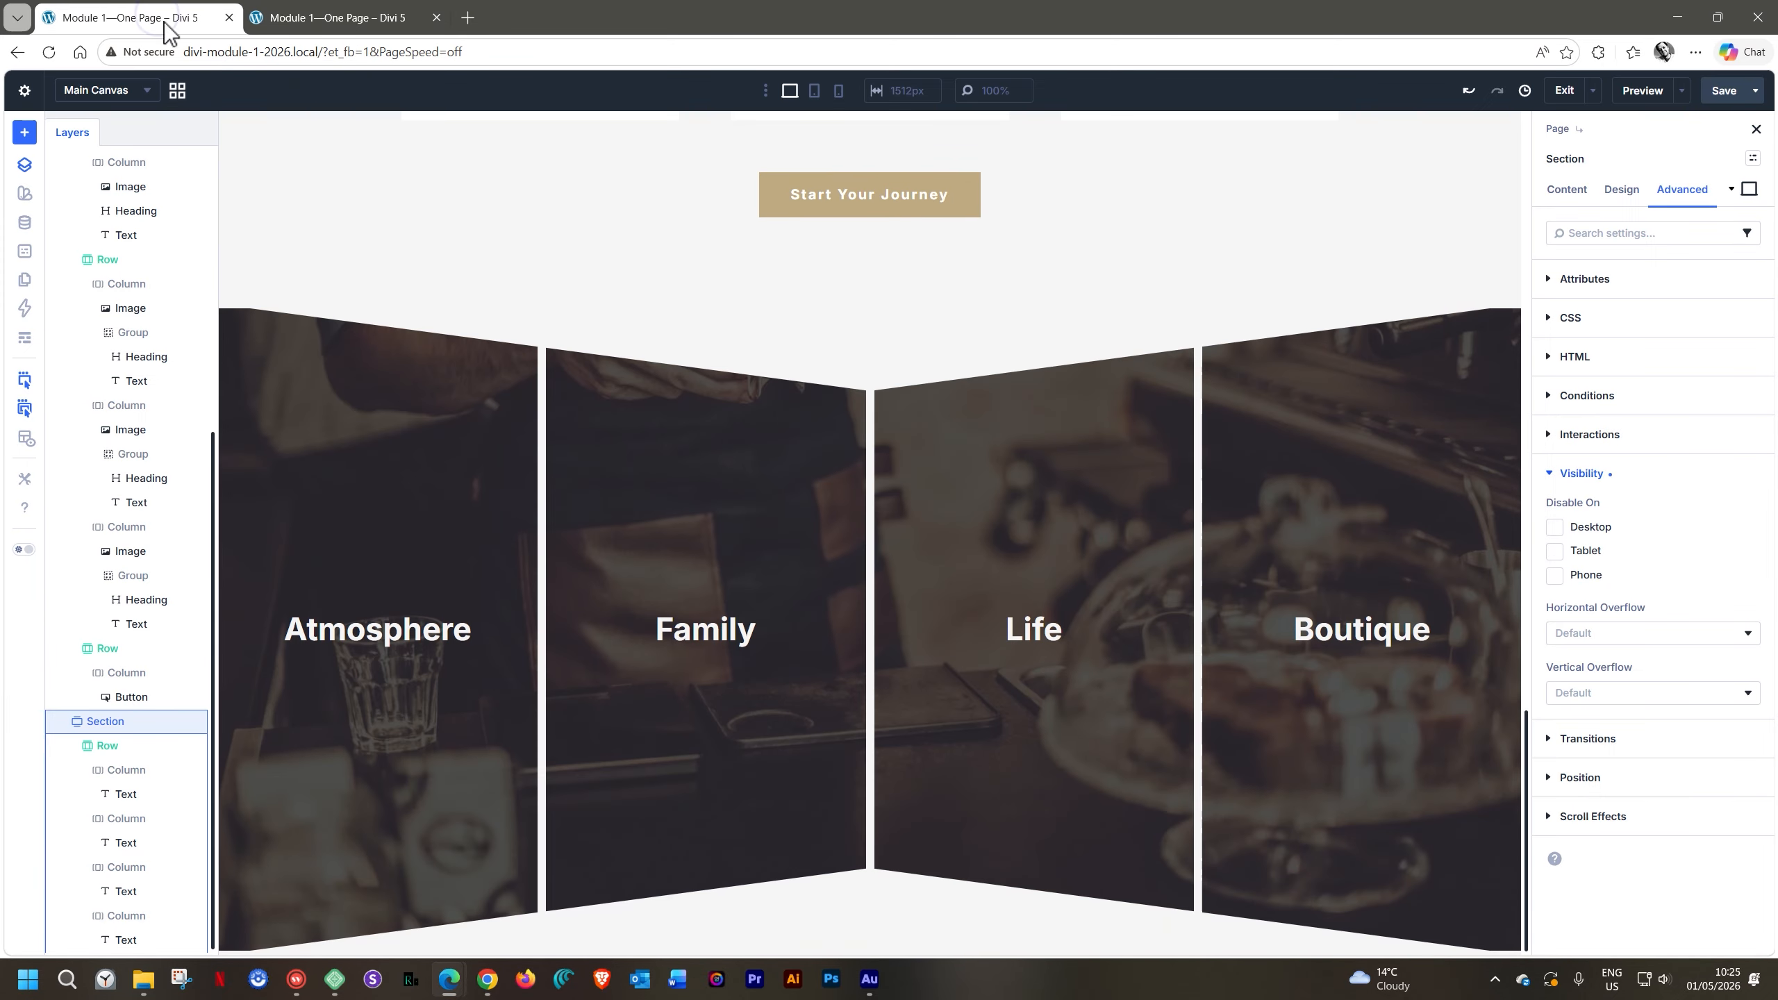
pyautogui.scroll(5, 641, 459)
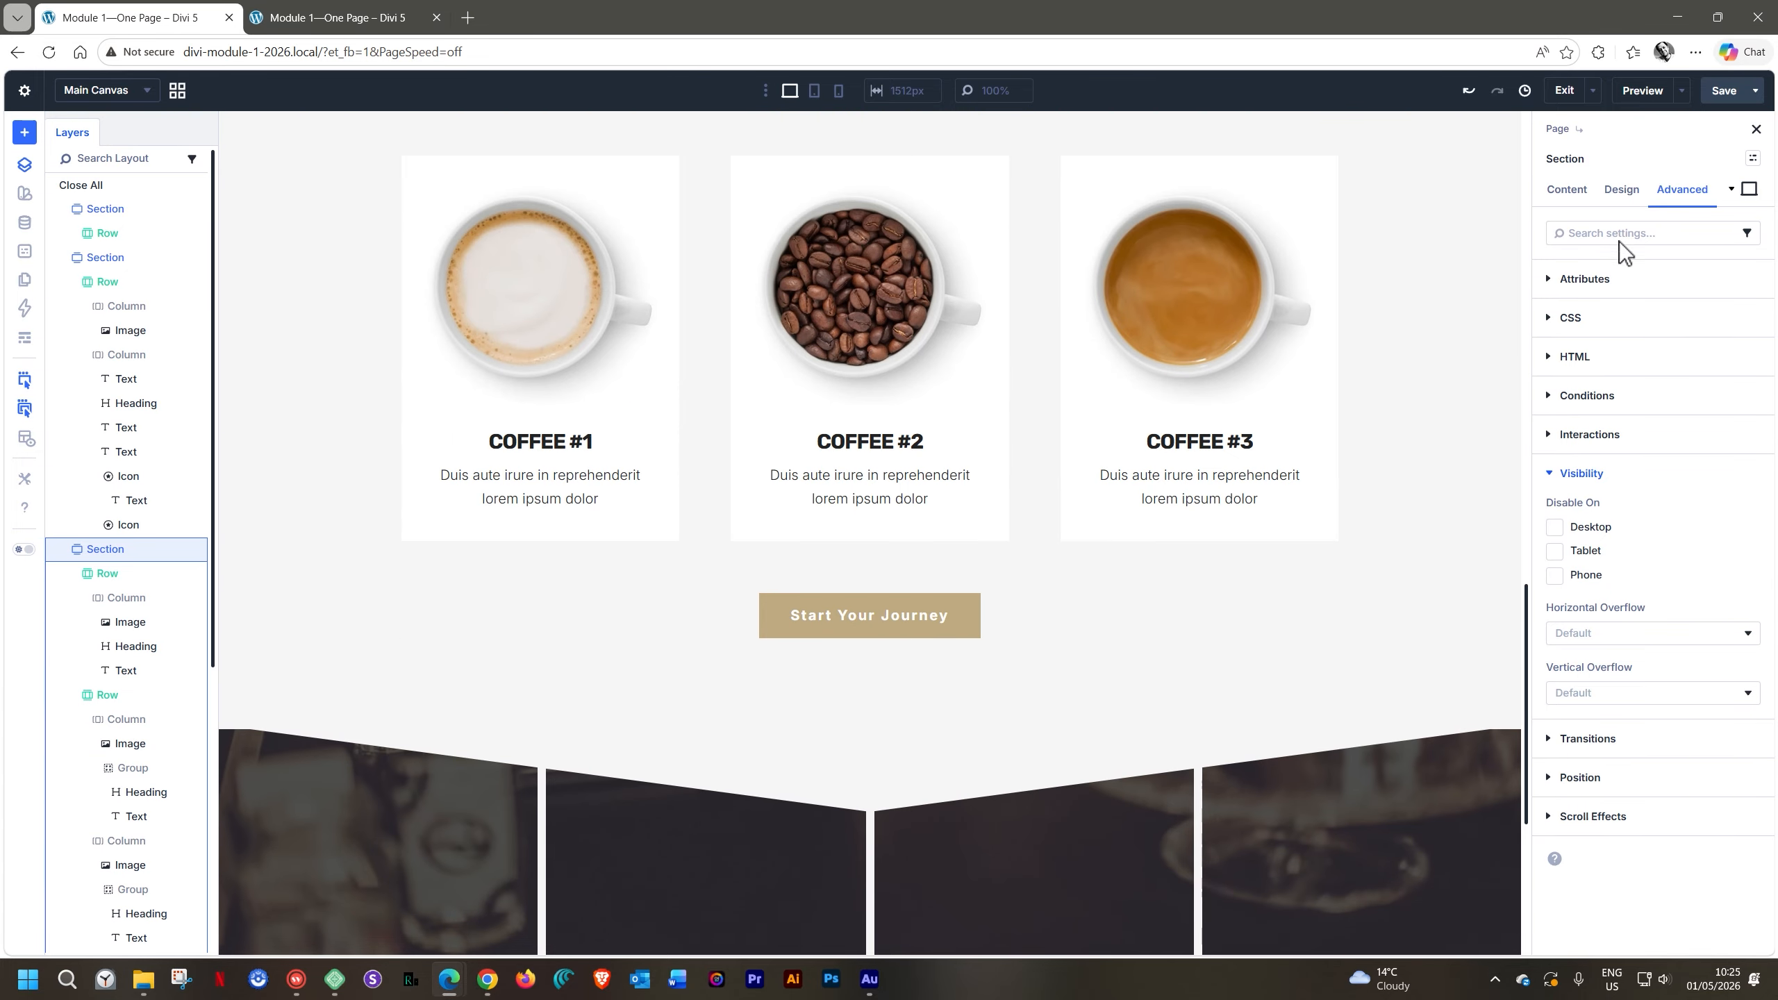
pyautogui.click(1621, 189)
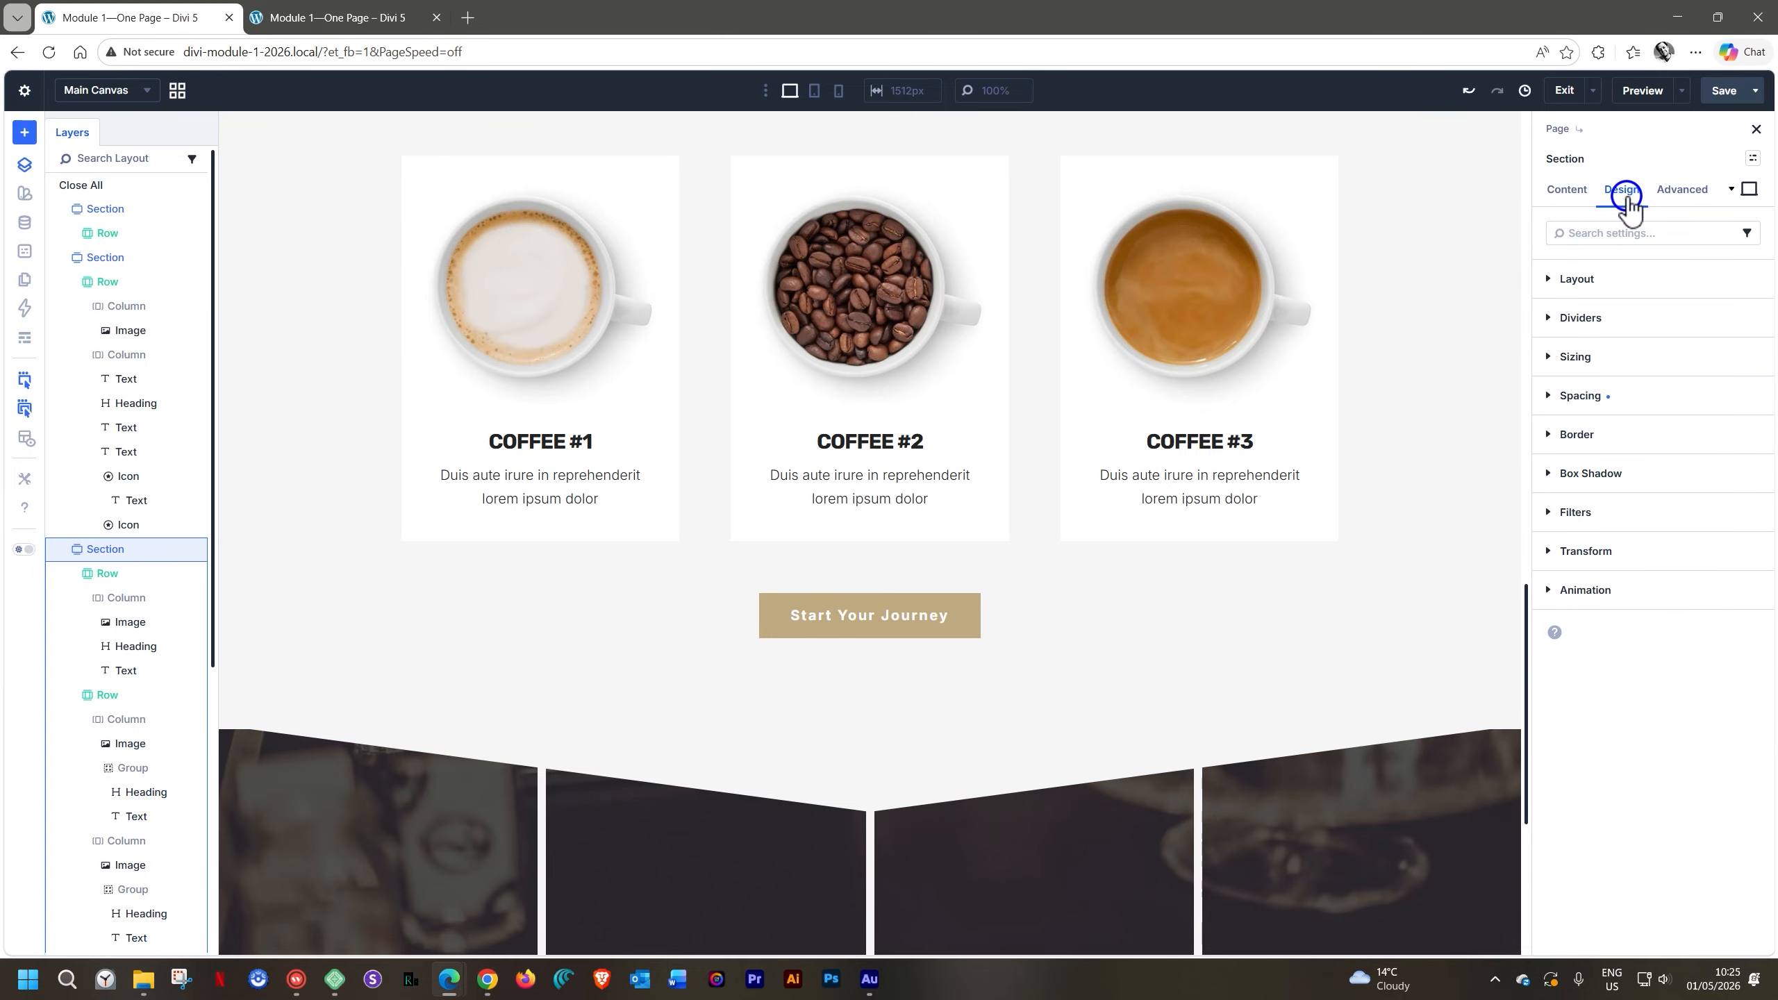
pyautogui.click(1549, 396)
pyautogui.click(1684, 584)
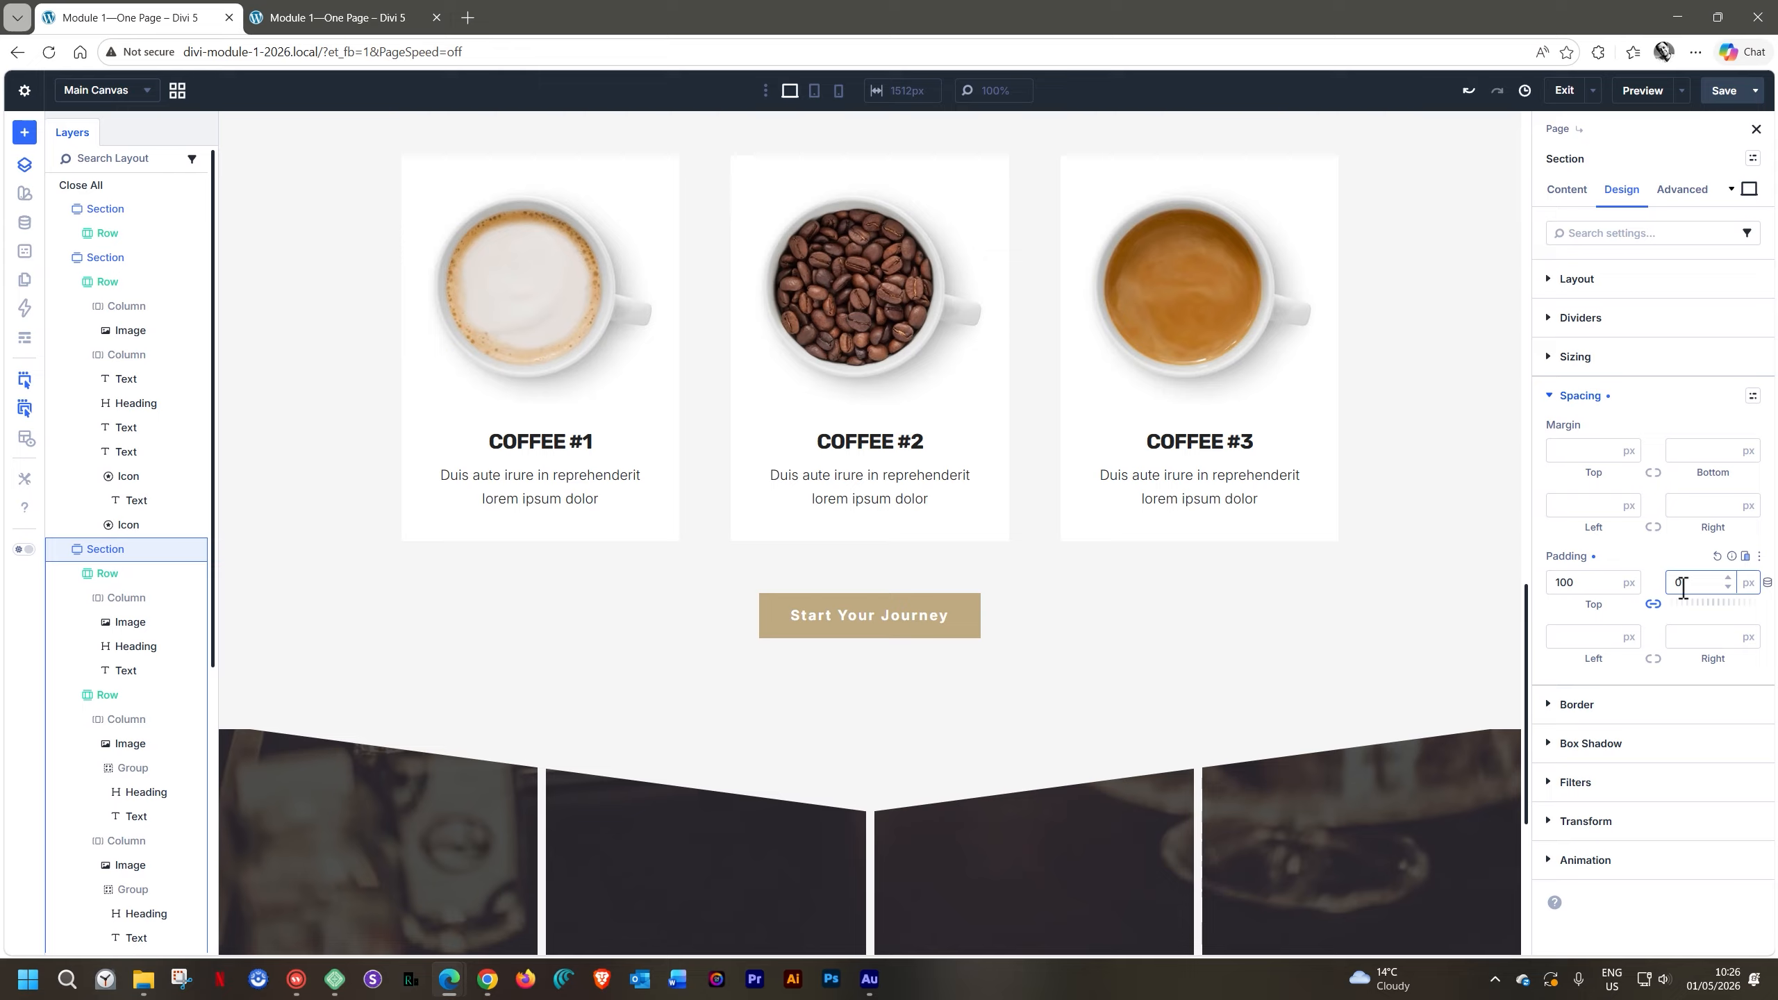
pyautogui.click(1583, 584)
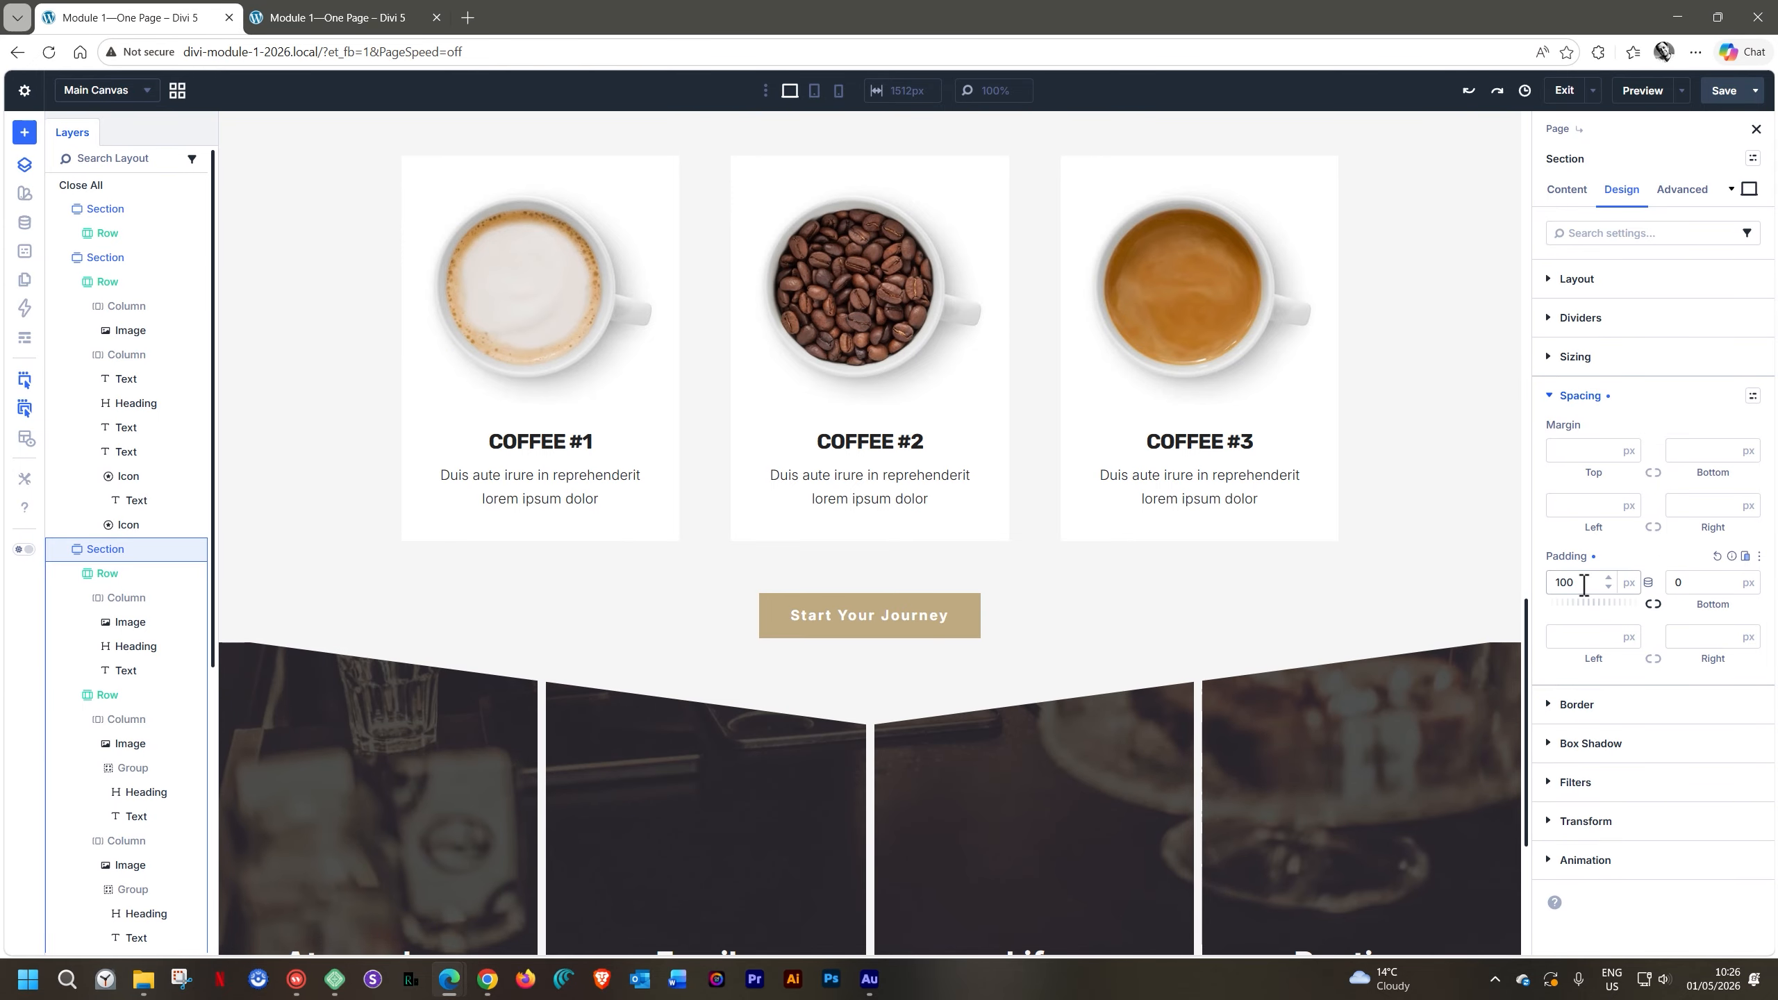
pyautogui.scroll(5, 1298, 520)
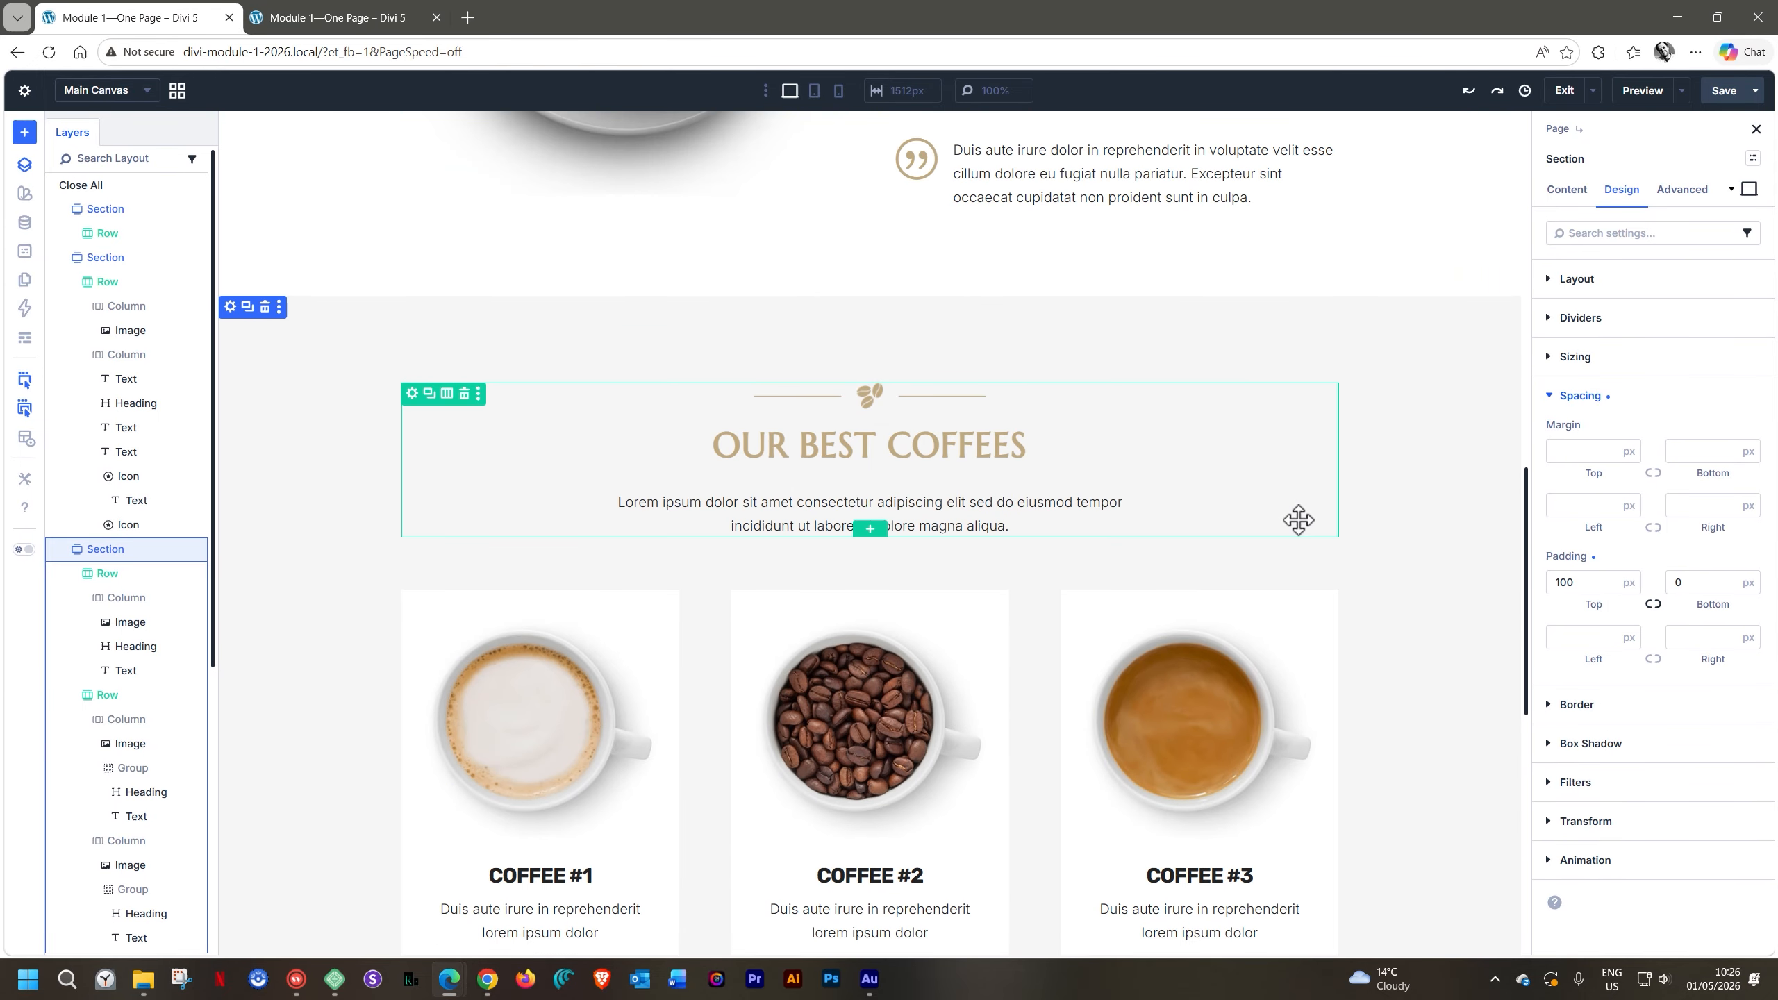
pyautogui.scroll(-4, 1299, 520)
pyautogui.scroll(-3, 1299, 520)
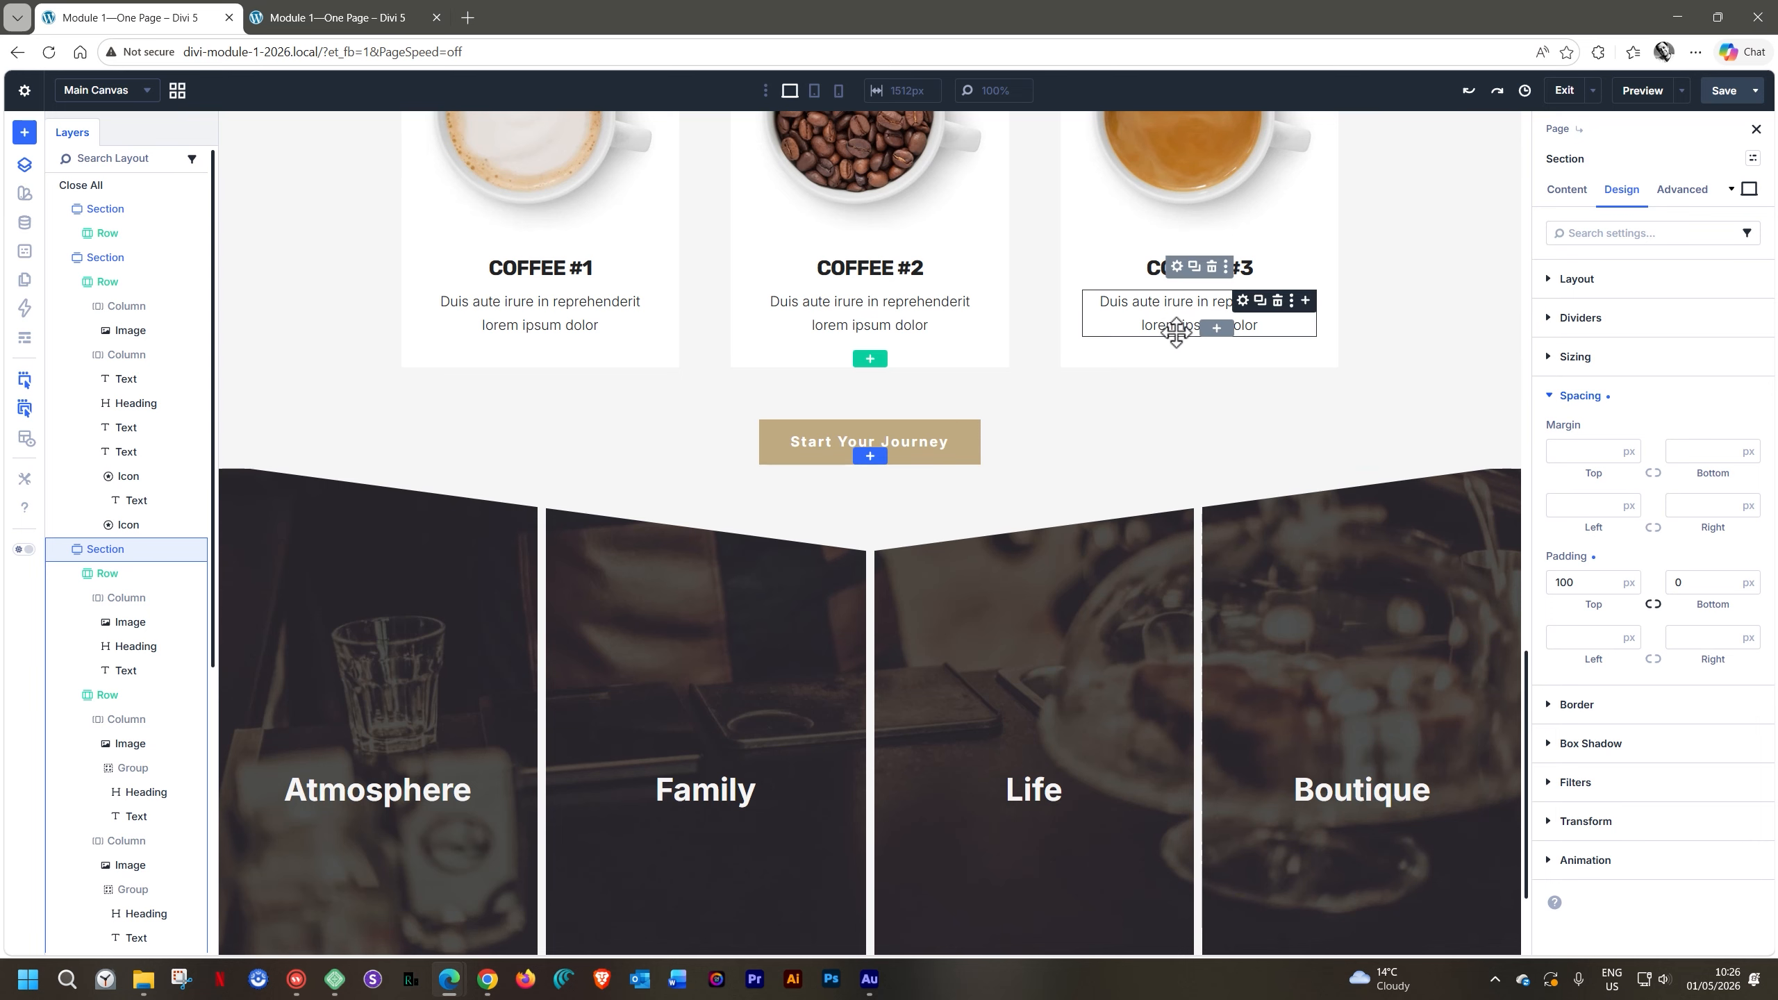
pyautogui.scroll(-2, 1190, 463)
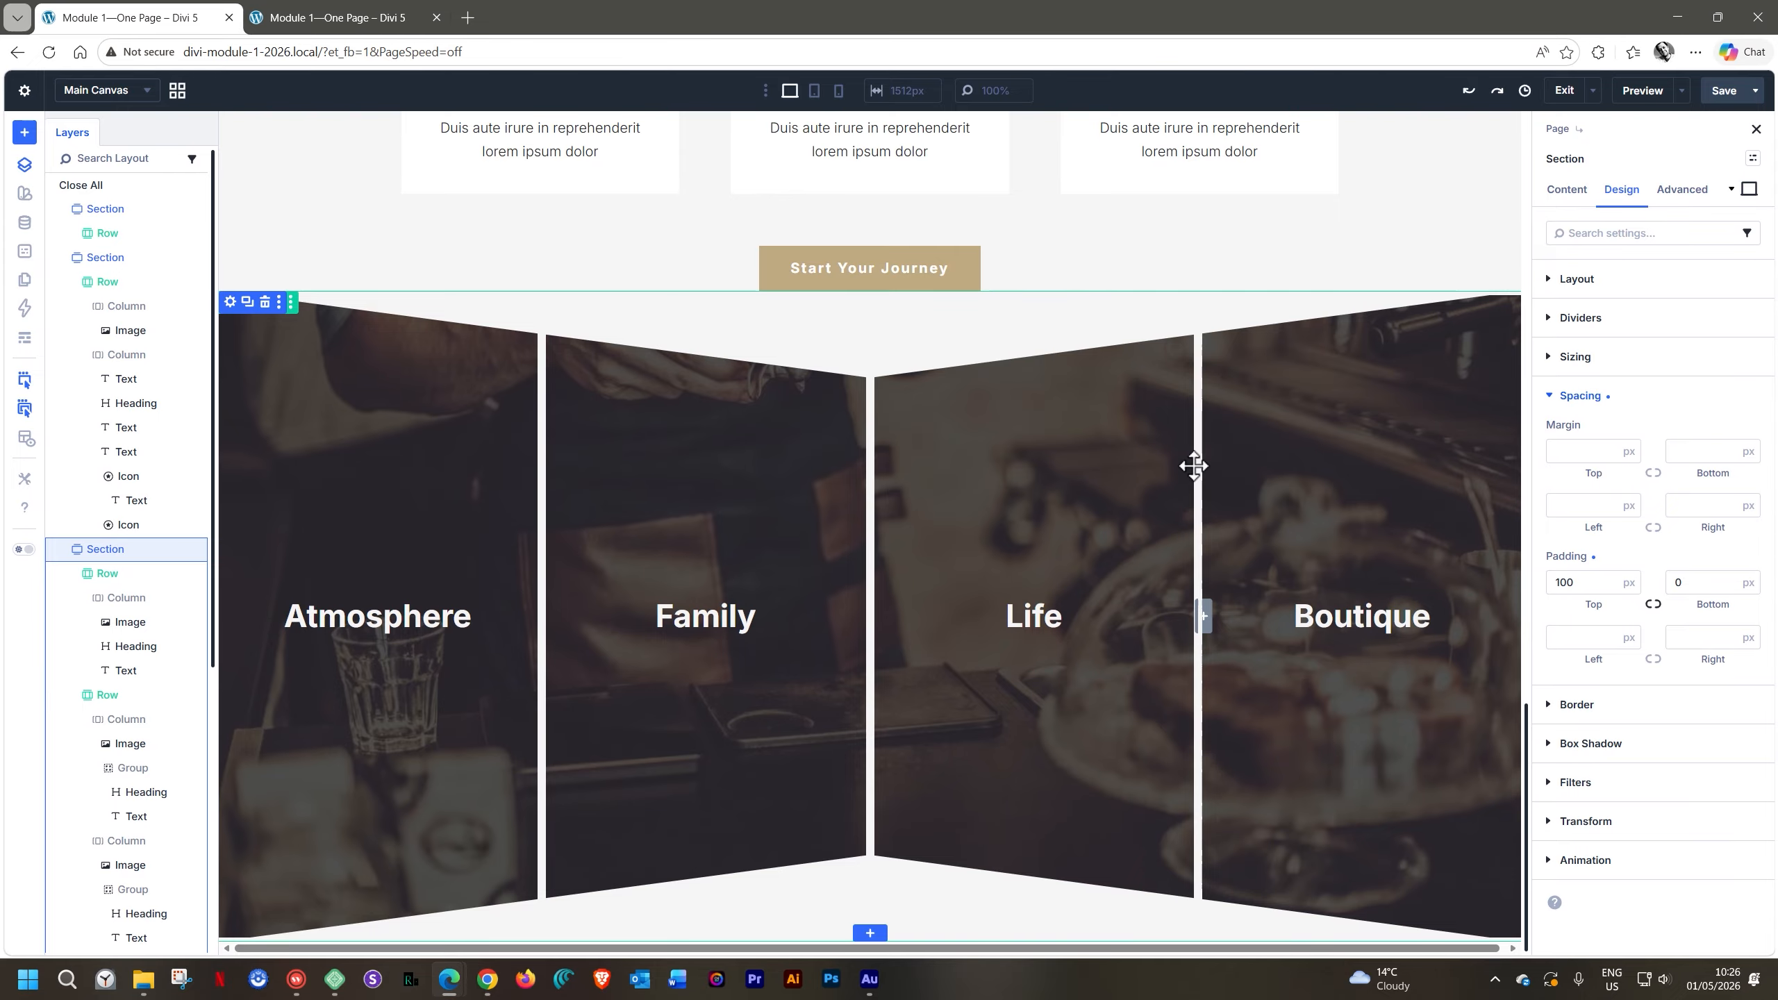